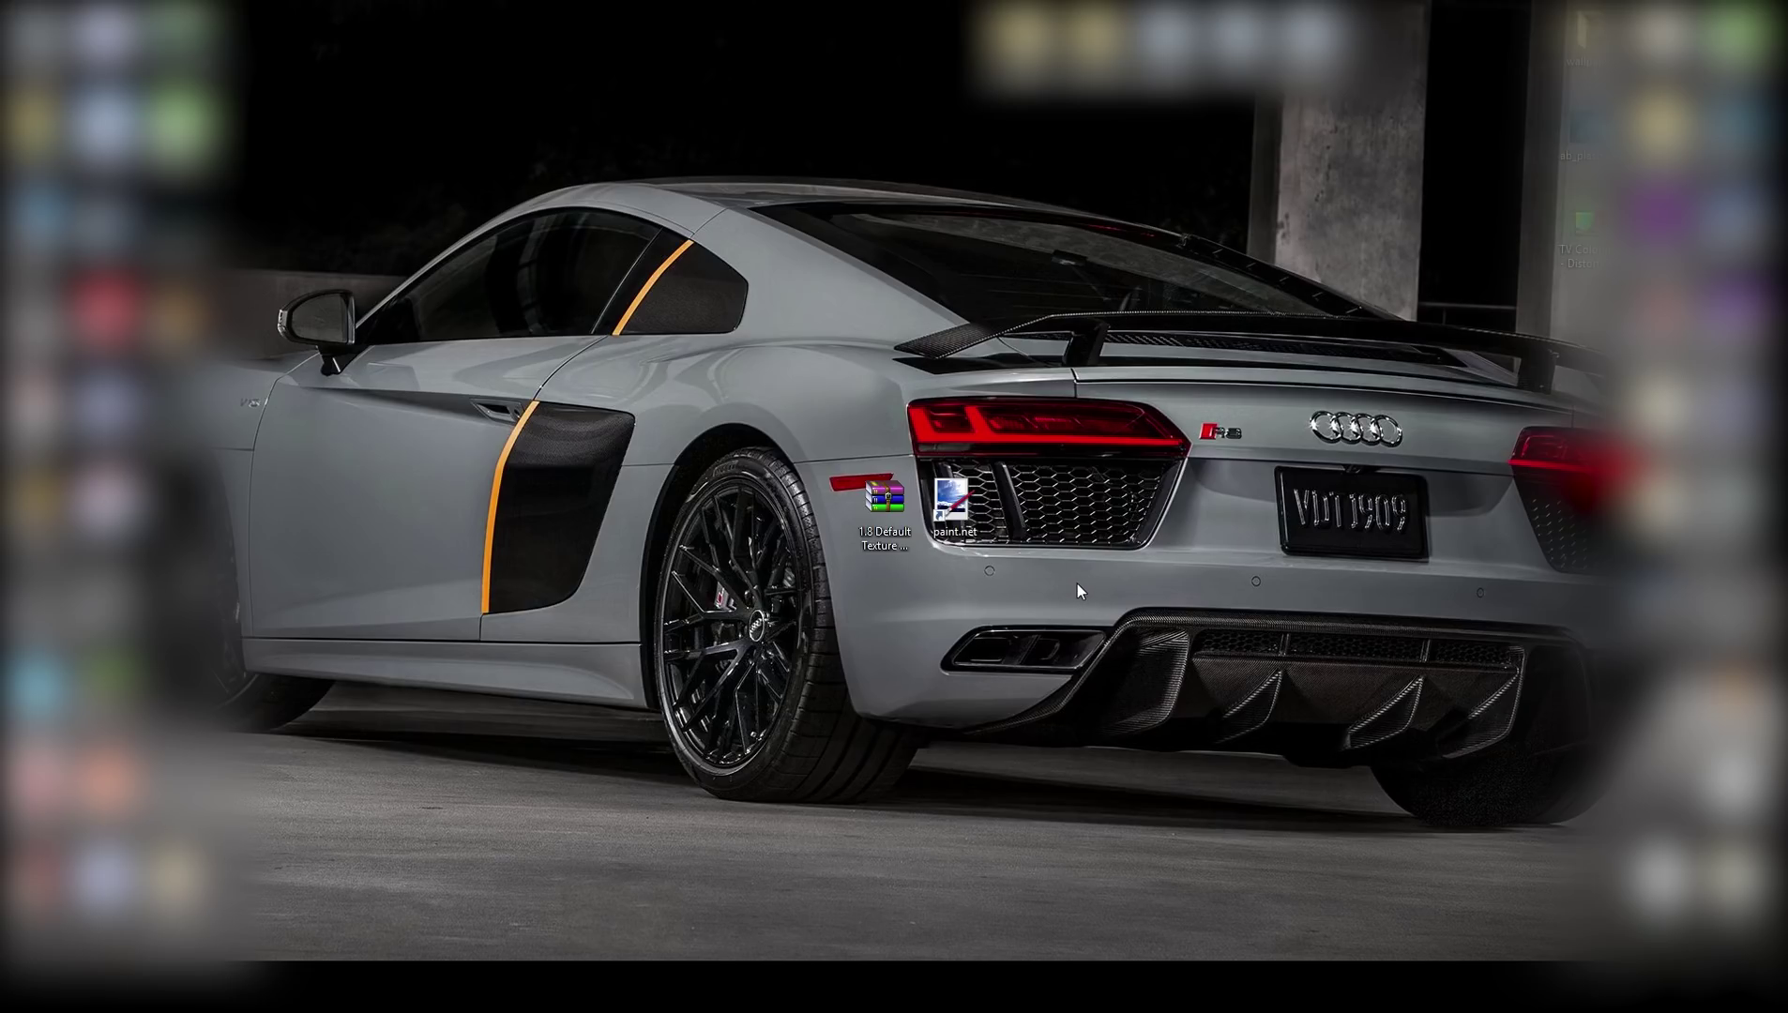
Step: Select the default texture pack zip on the desktop
drag(1029, 458, 799, 581)
click(799, 581)
drag(762, 600, 840, 496)
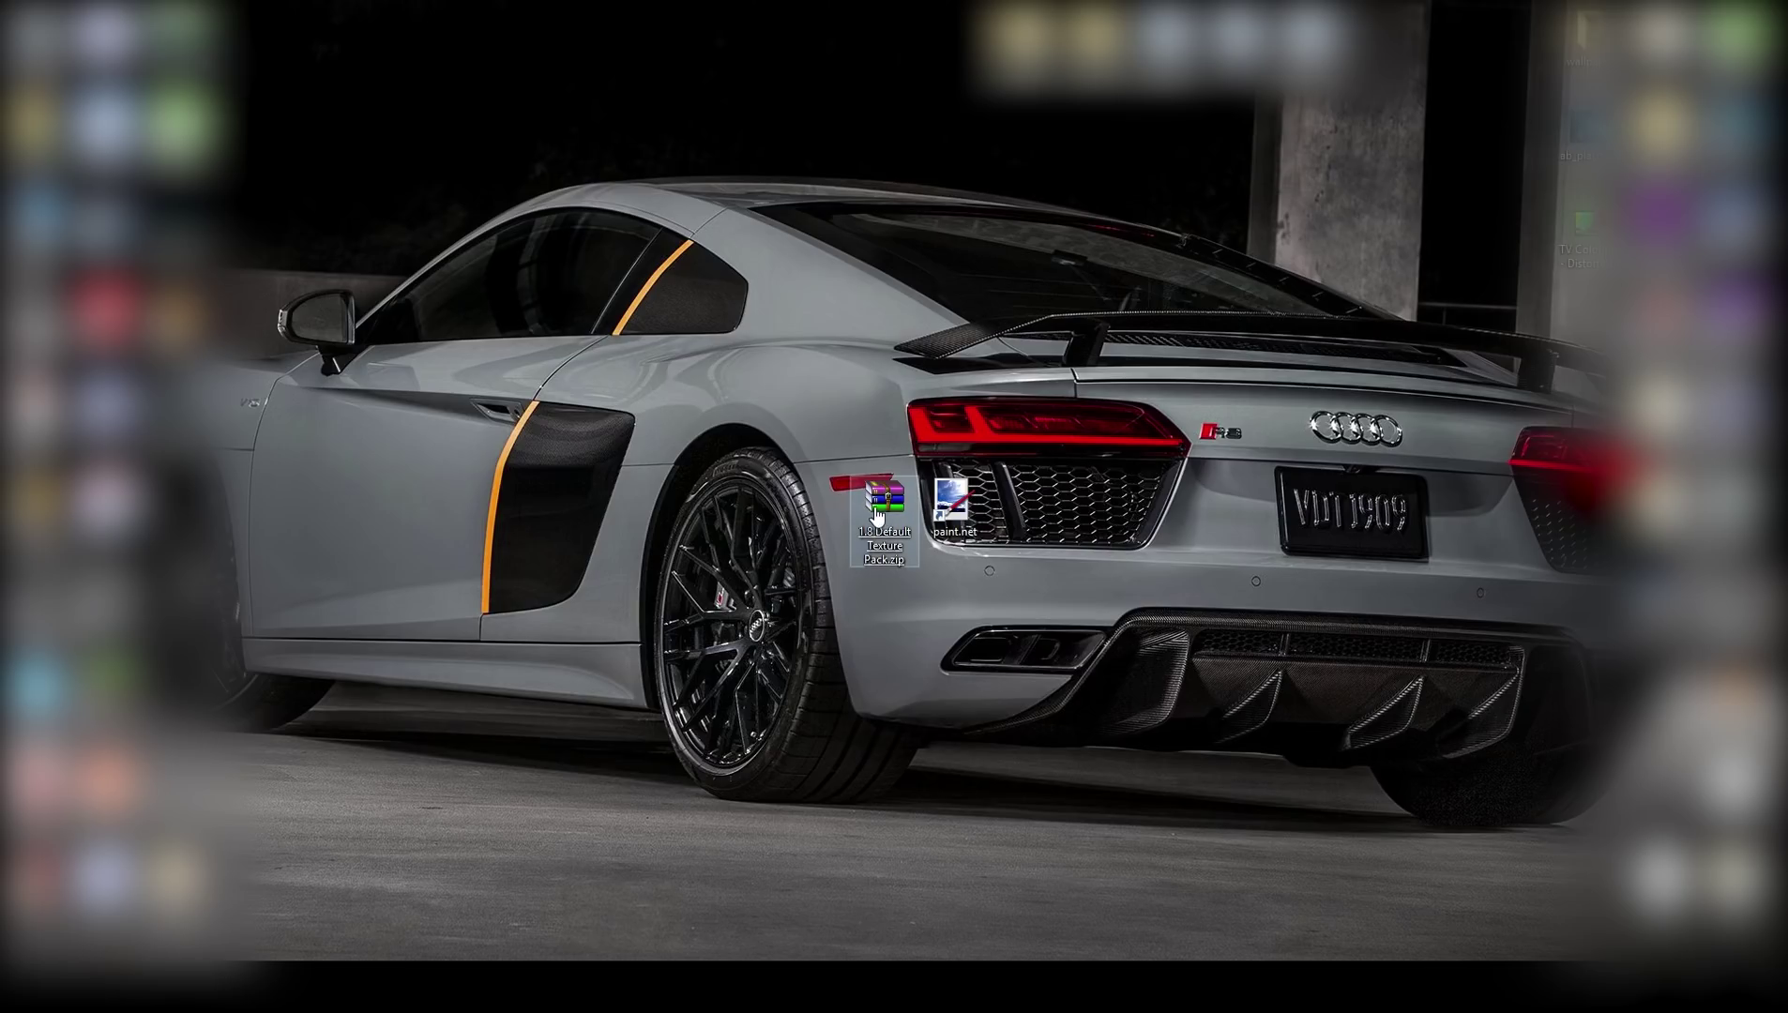
click(878, 520)
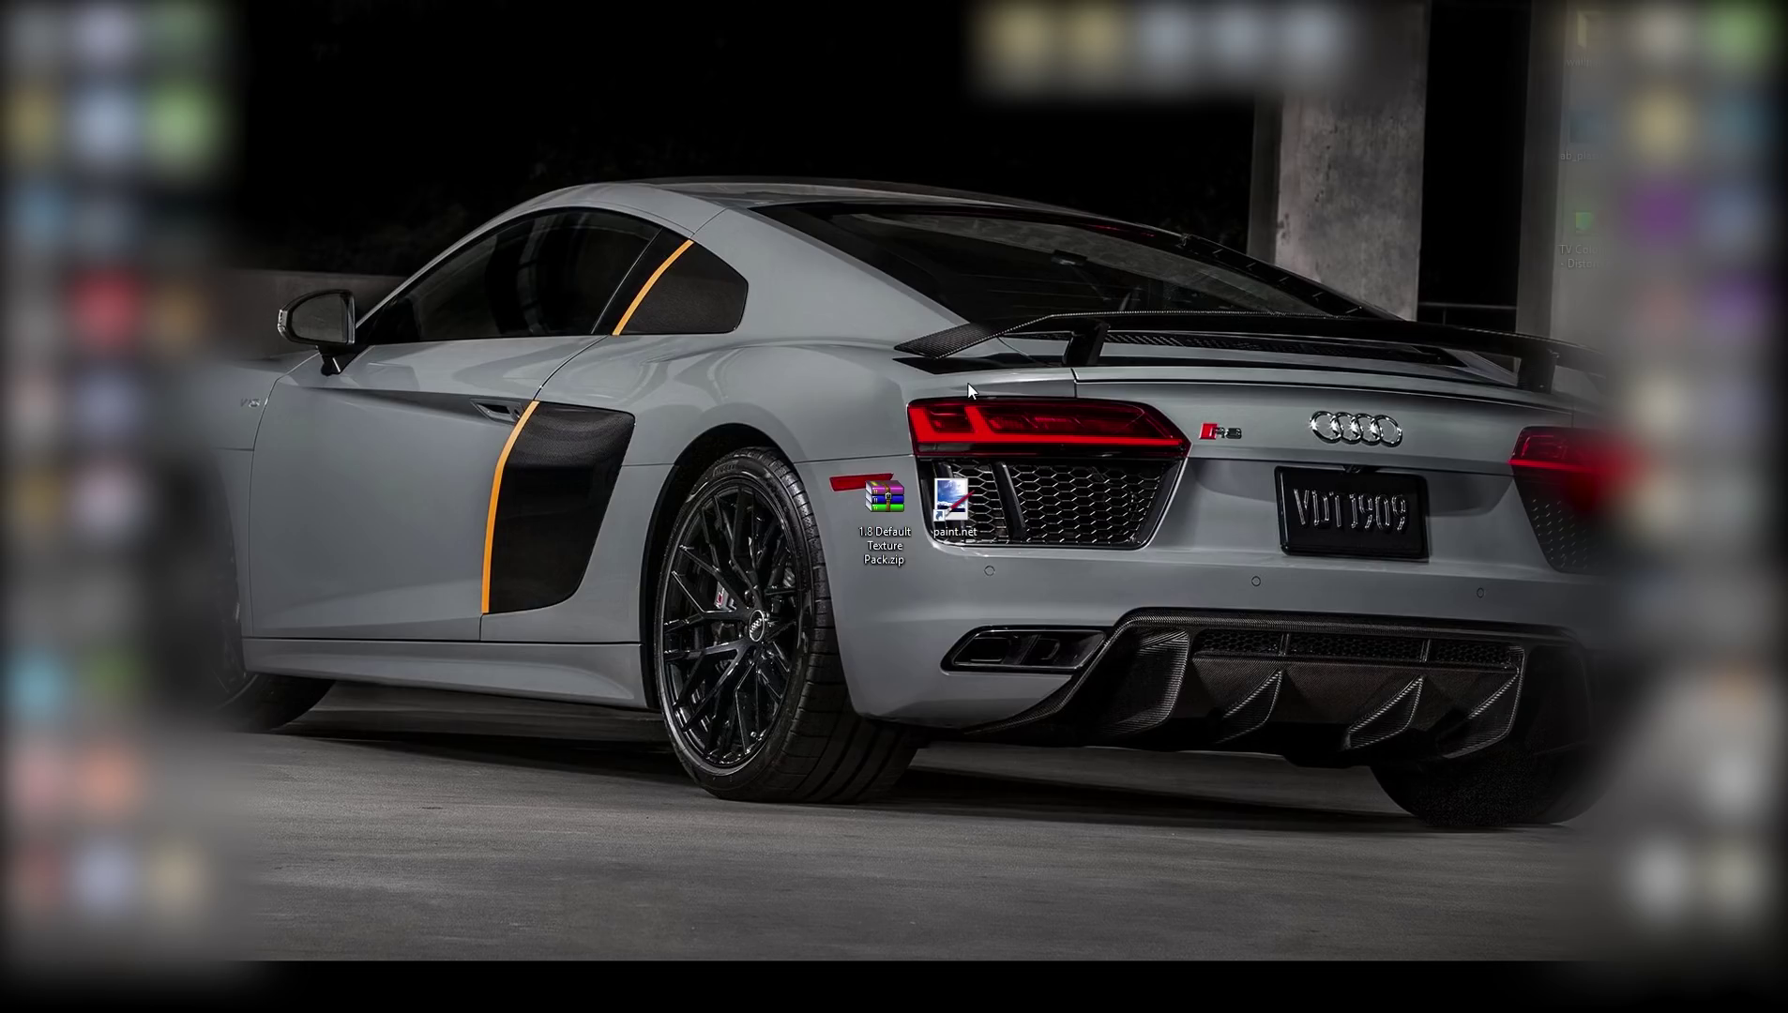
click(906, 525)
click(695, 505)
right_click(887, 528)
click(891, 538)
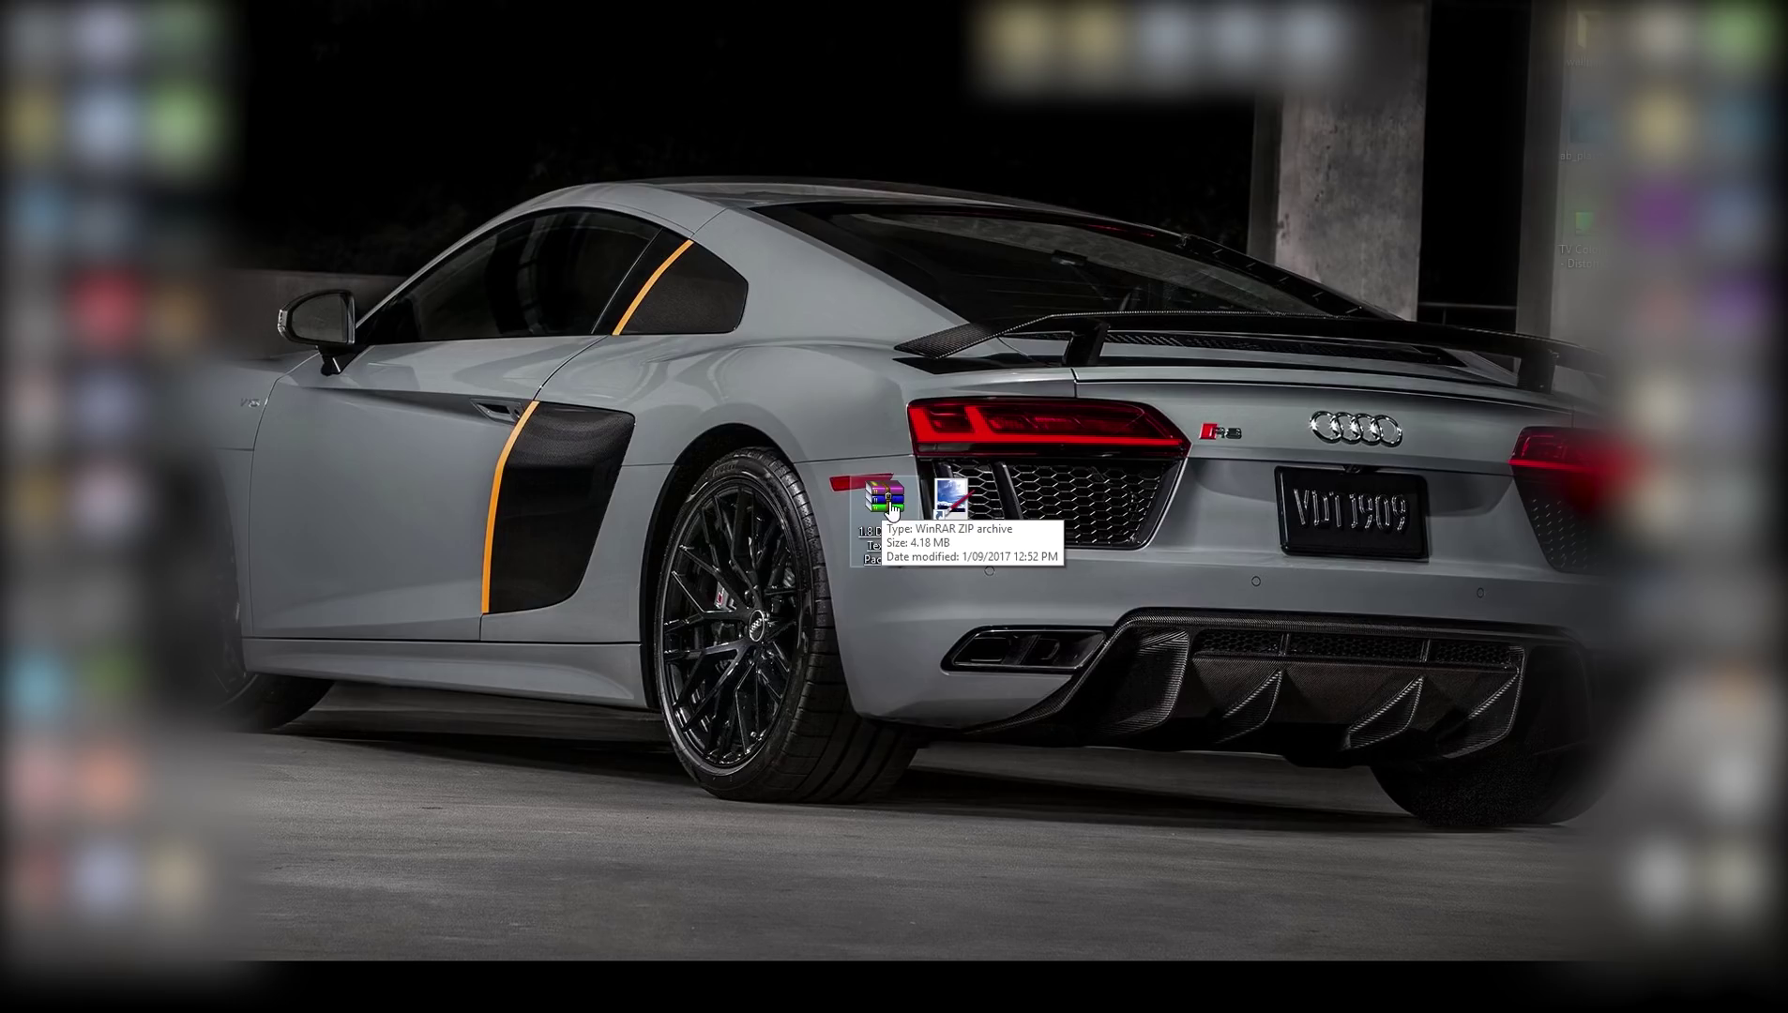
click(880, 551)
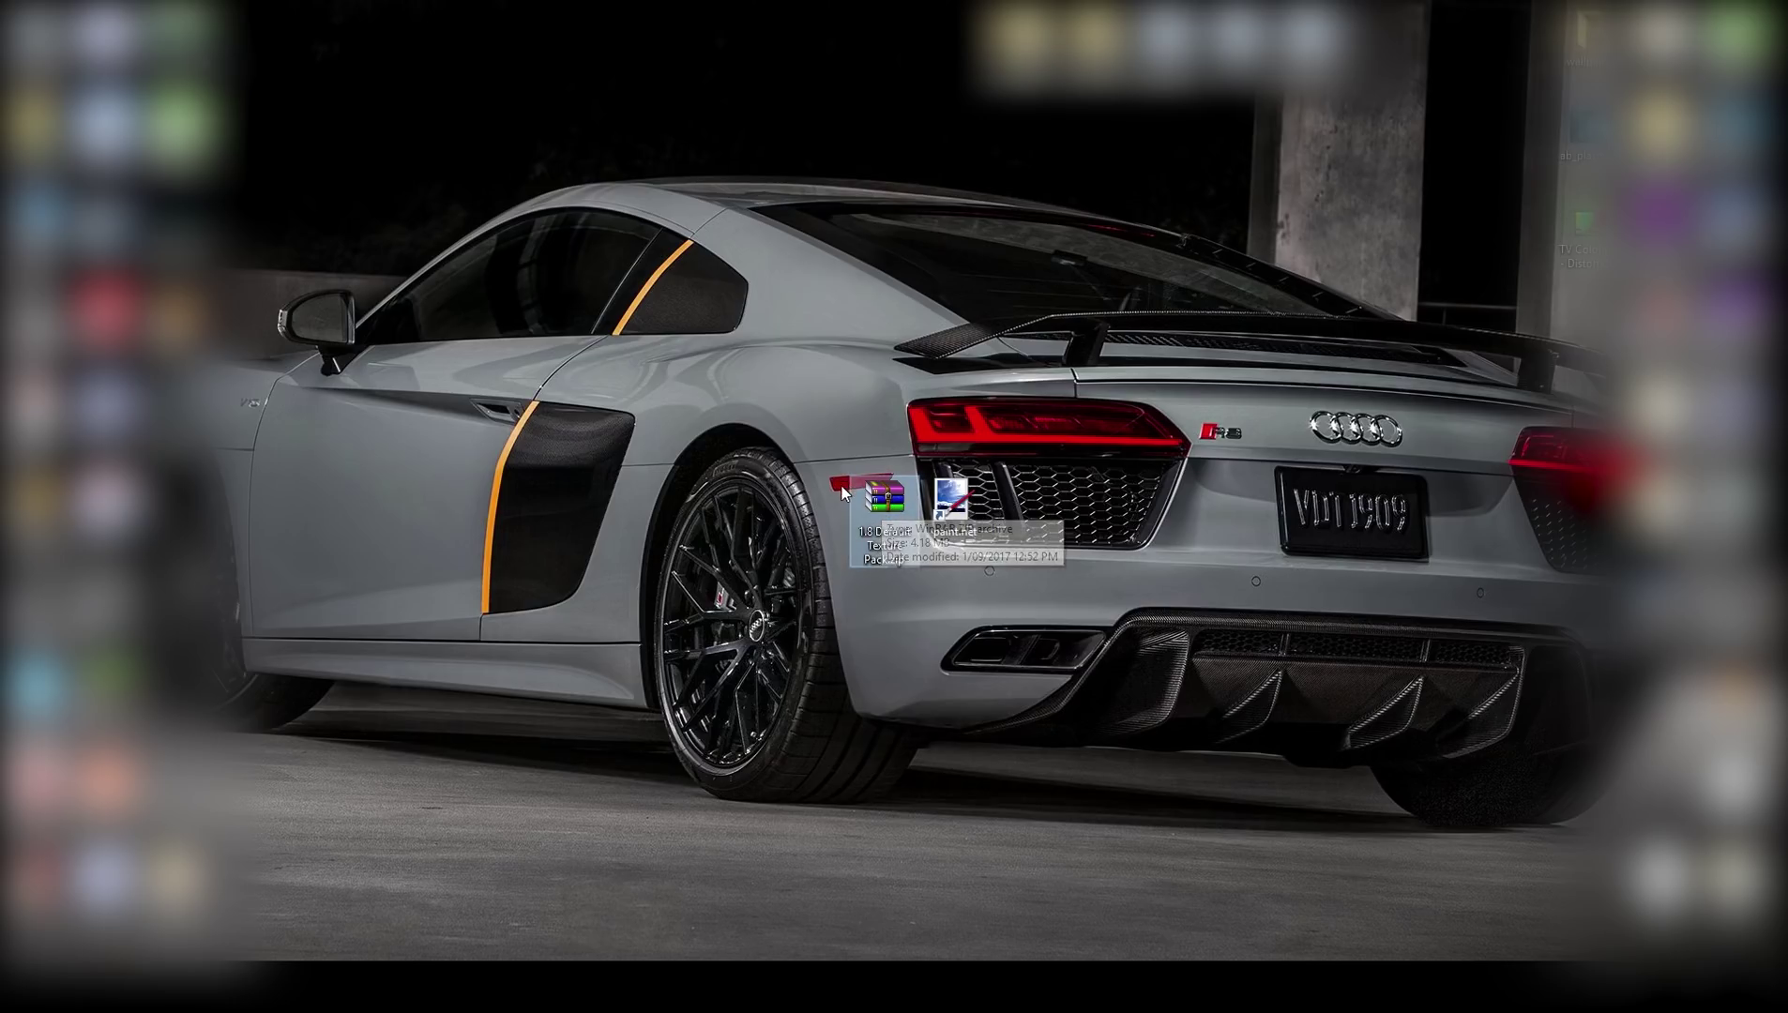
Step: Extract the default texture pack zip and move its inner folder onto the desktop
right_click(882, 561)
click(741, 622)
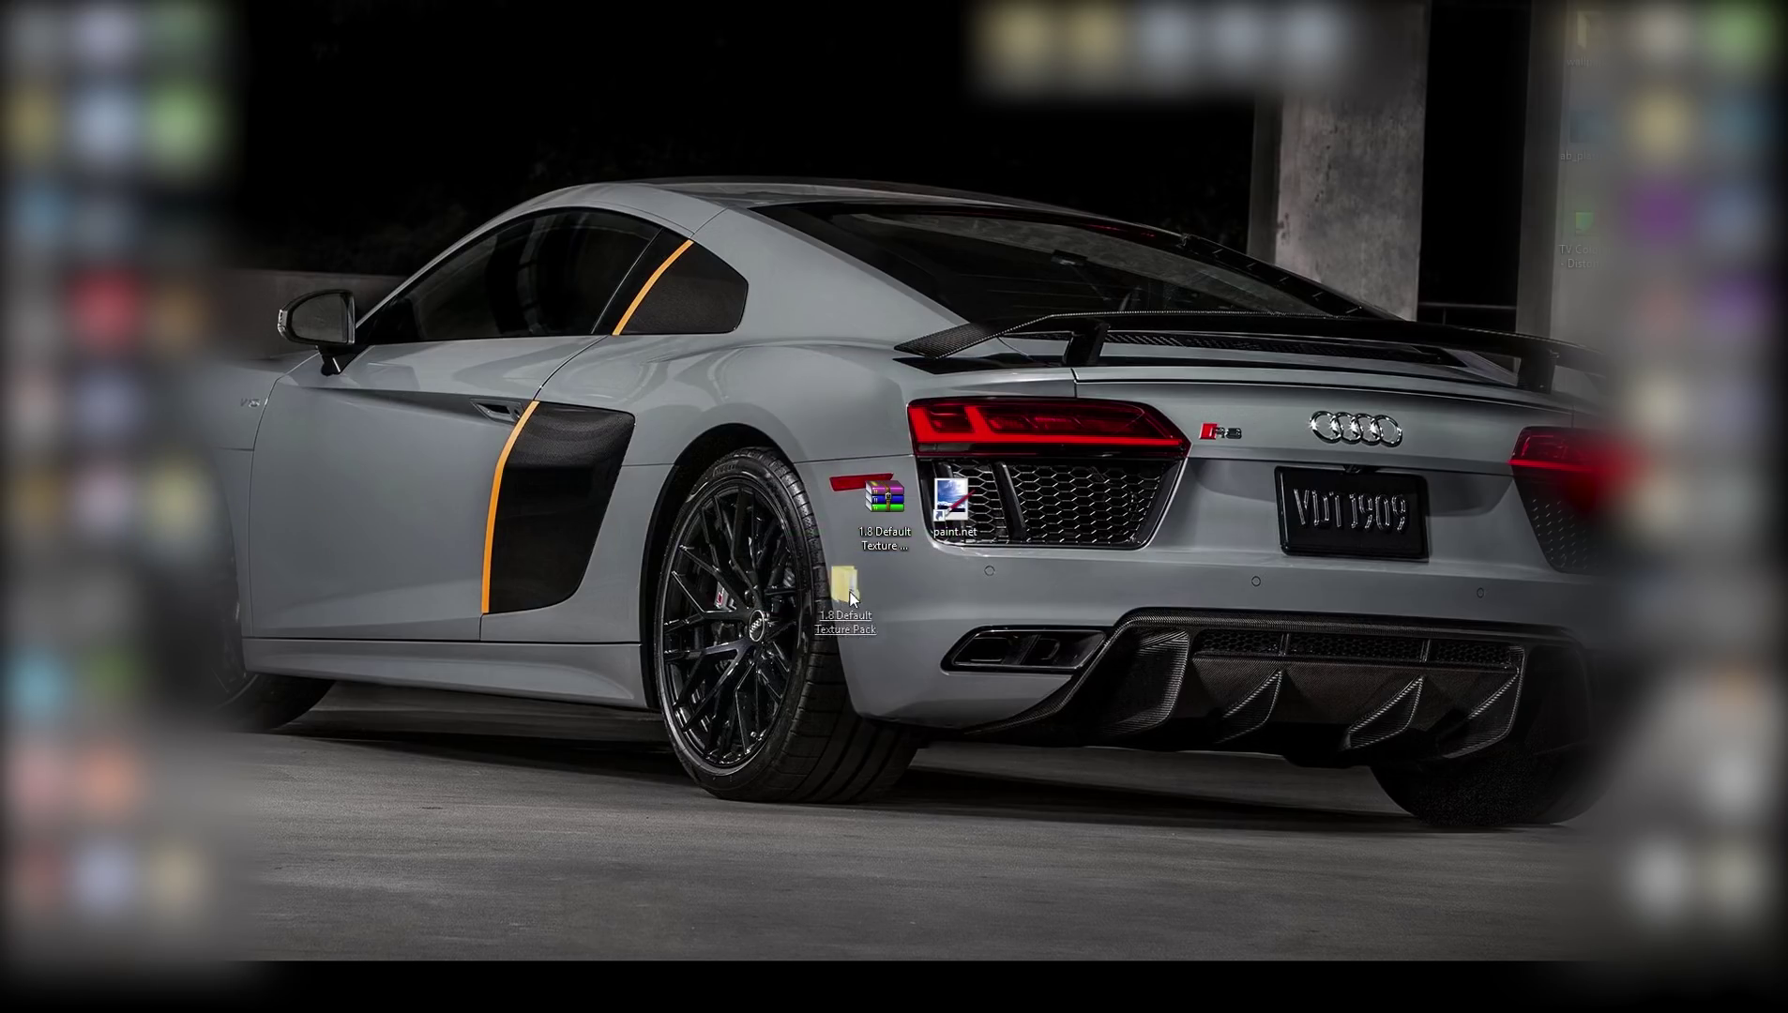
drag(863, 608, 816, 495)
double_click(816, 495)
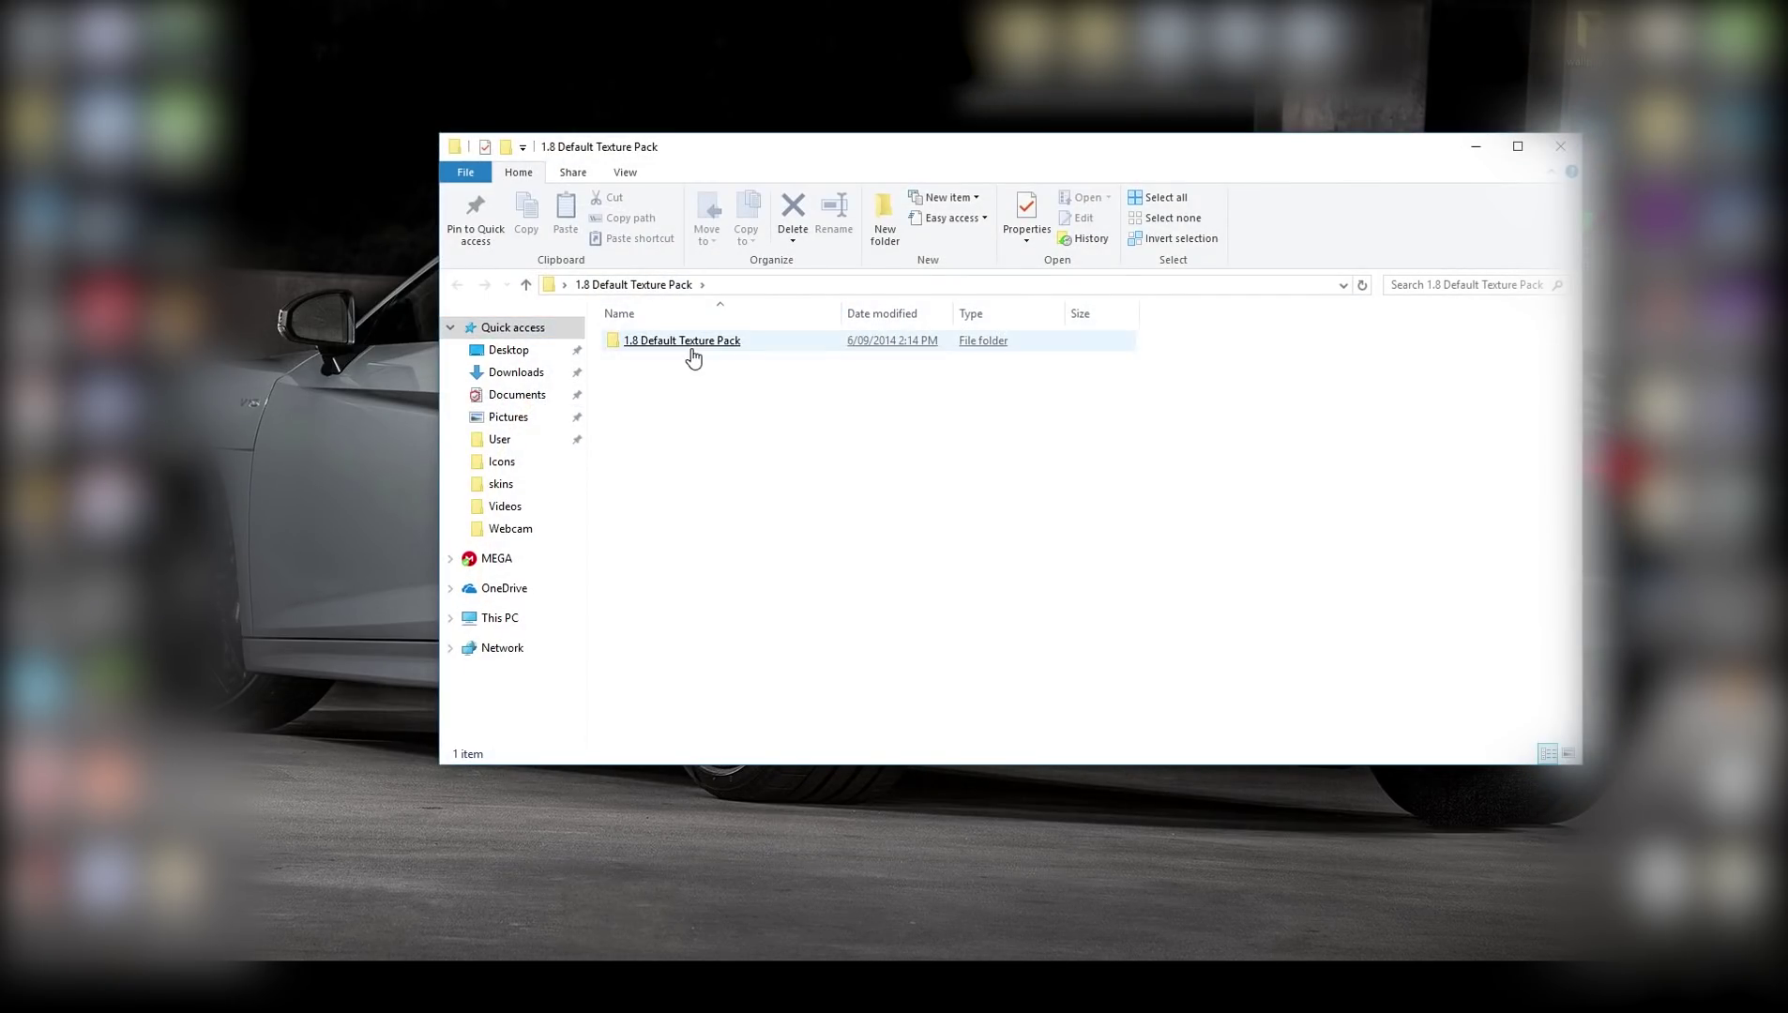
drag(689, 347, 797, 113)
click(1560, 147)
mouse_move(808, 42)
mouse_down()
mouse_move(830, 413)
mouse_move(816, 507)
mouse_move(545, 159)
mouse_up()
drag(826, 509, 896, 514)
Step: Rename the extracted folder to Vice's texture pack
right_click(875, 552)
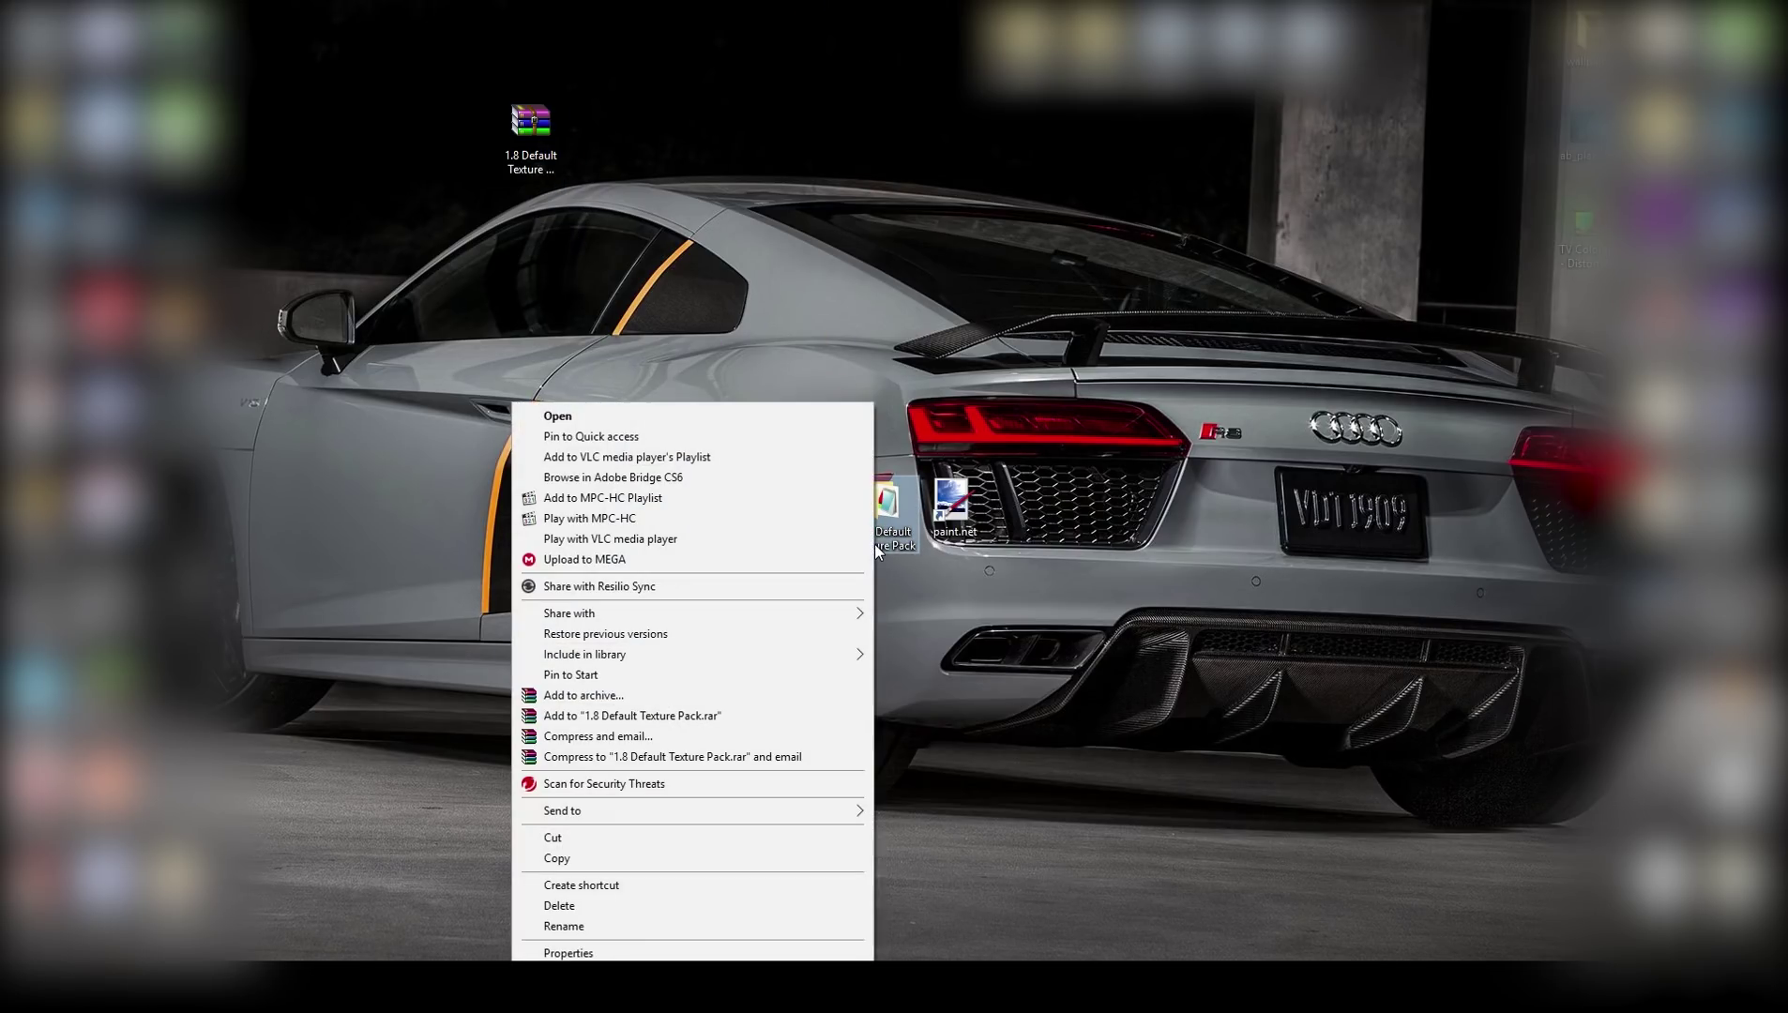
click(600, 926)
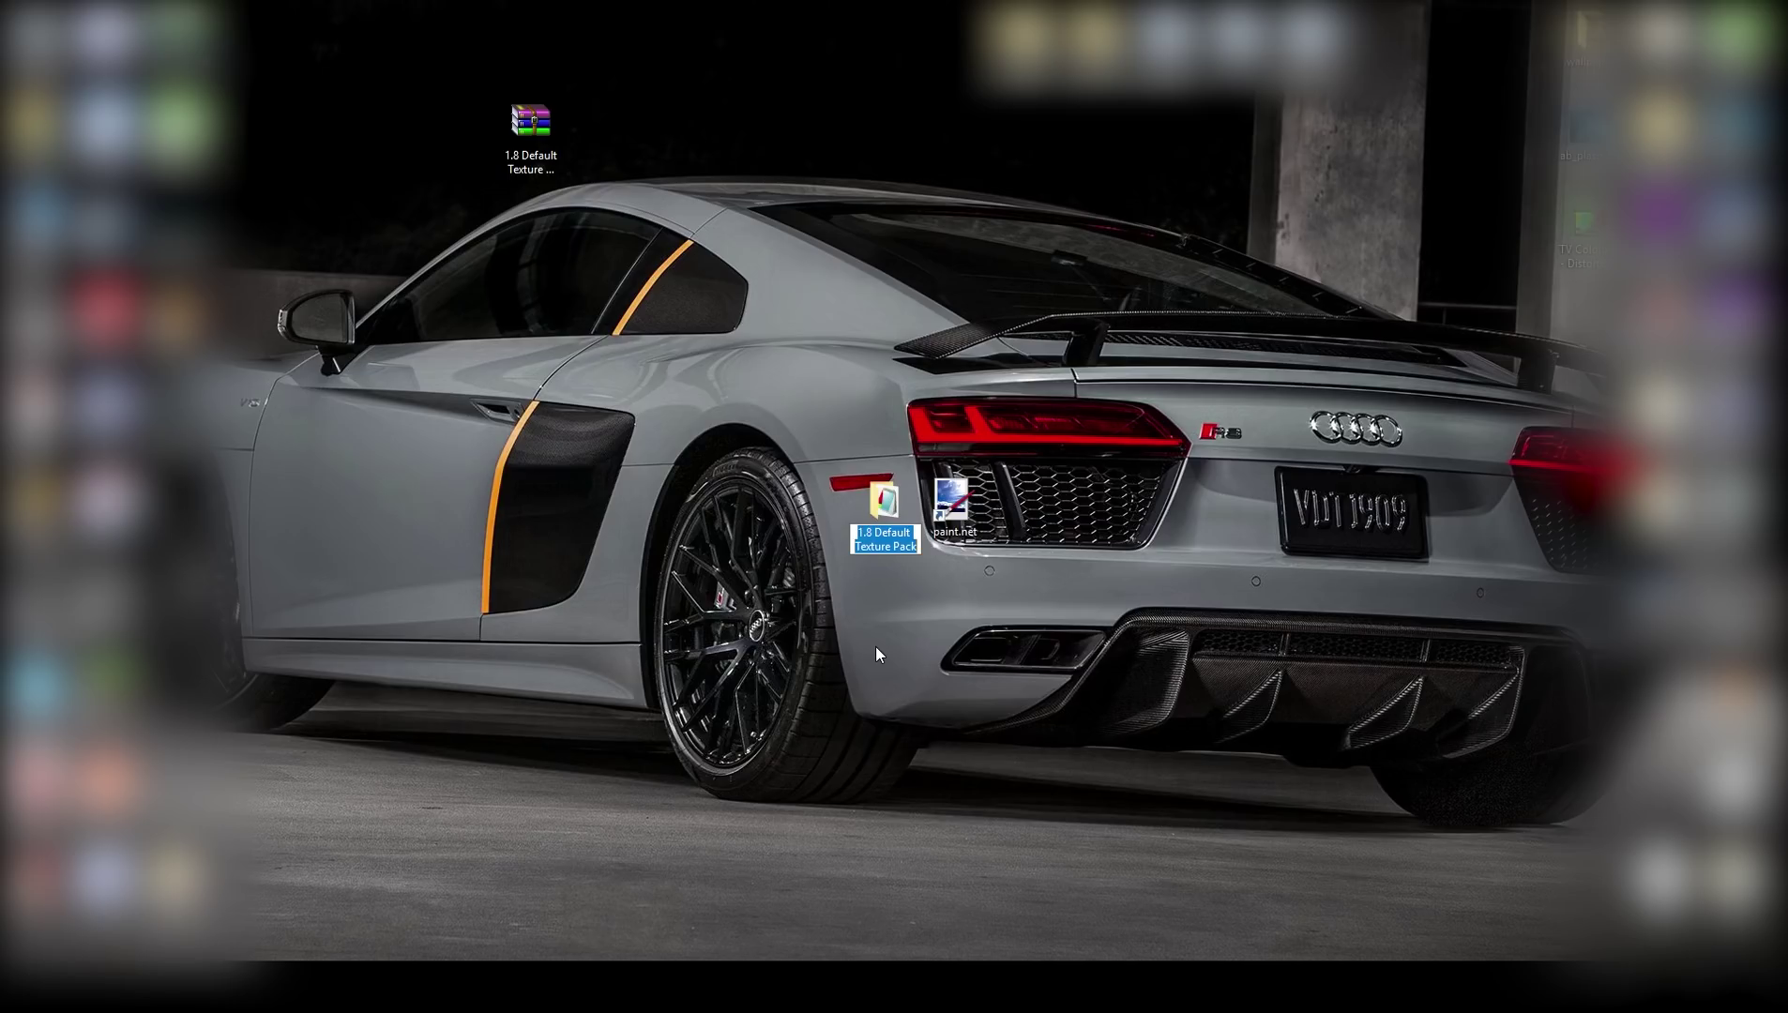
text(ViceGraph)
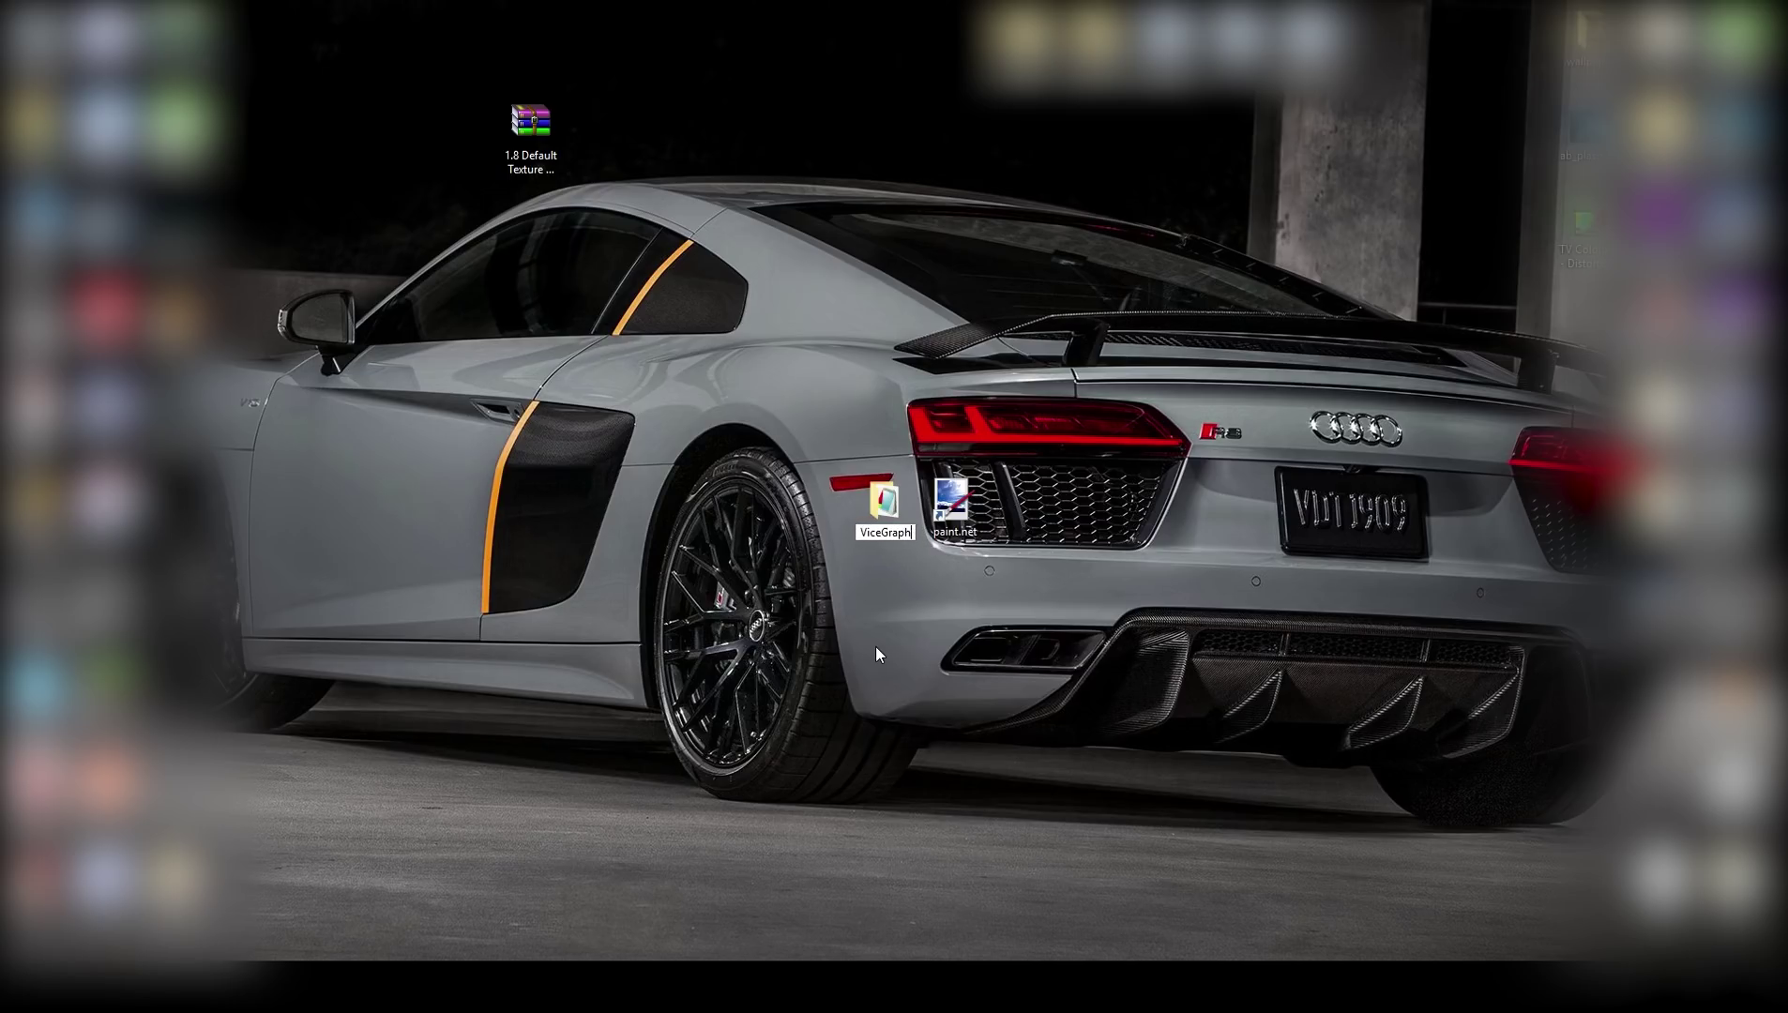
key(BackSpace)
key(BackSpace)
key(BackSpace)
key(BackSpace)
text('s texture pack)
key(Return)
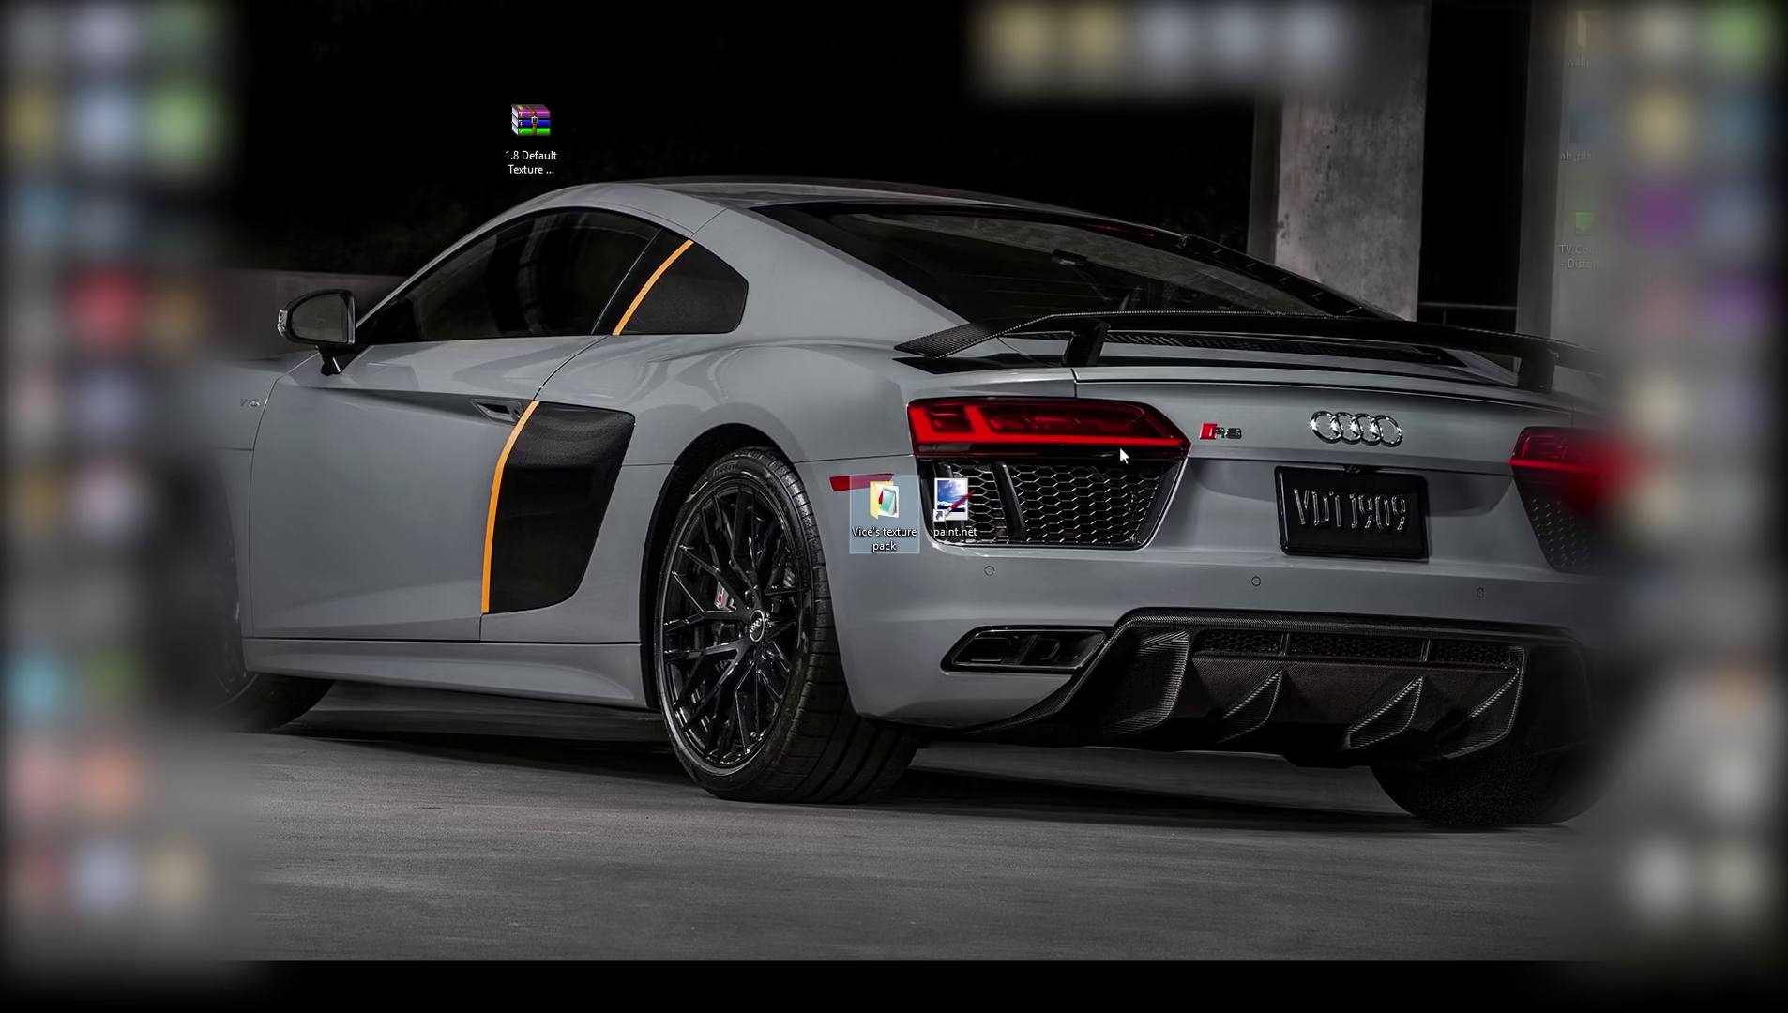
Step: Check the contents of Vice's texture pack, then launch paint.net
double_click(891, 544)
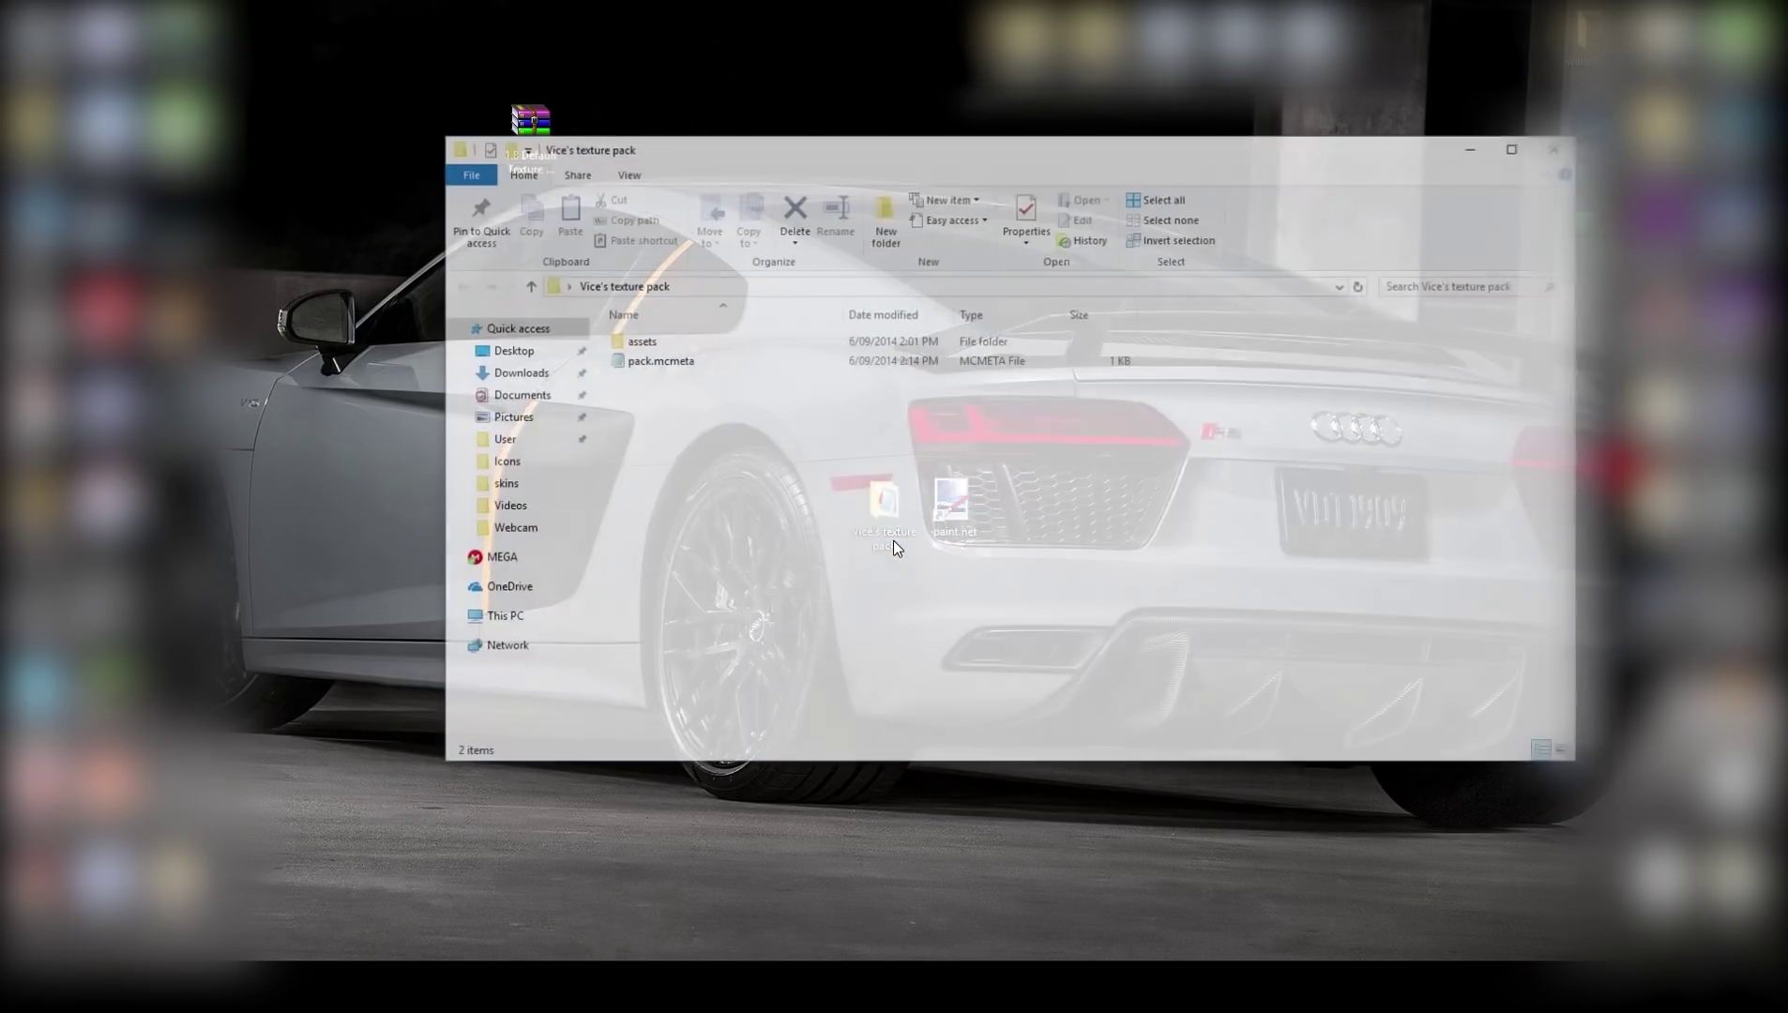
click(1557, 143)
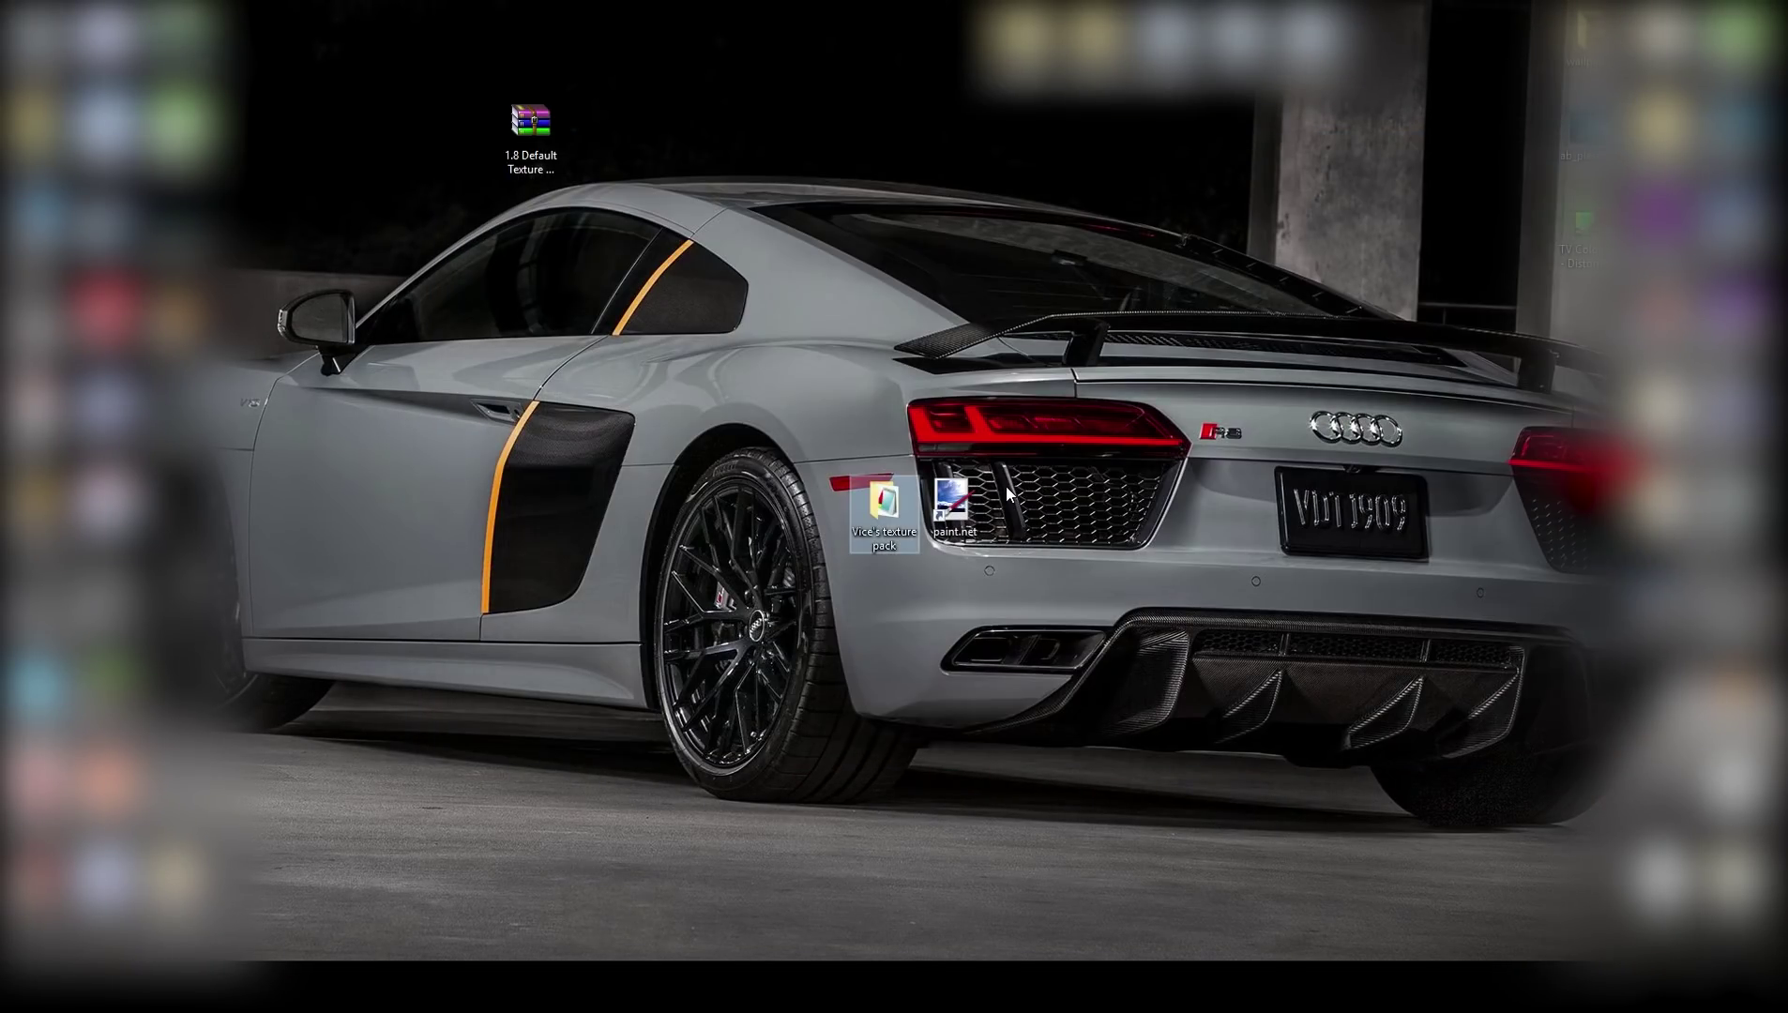
double_click(971, 500)
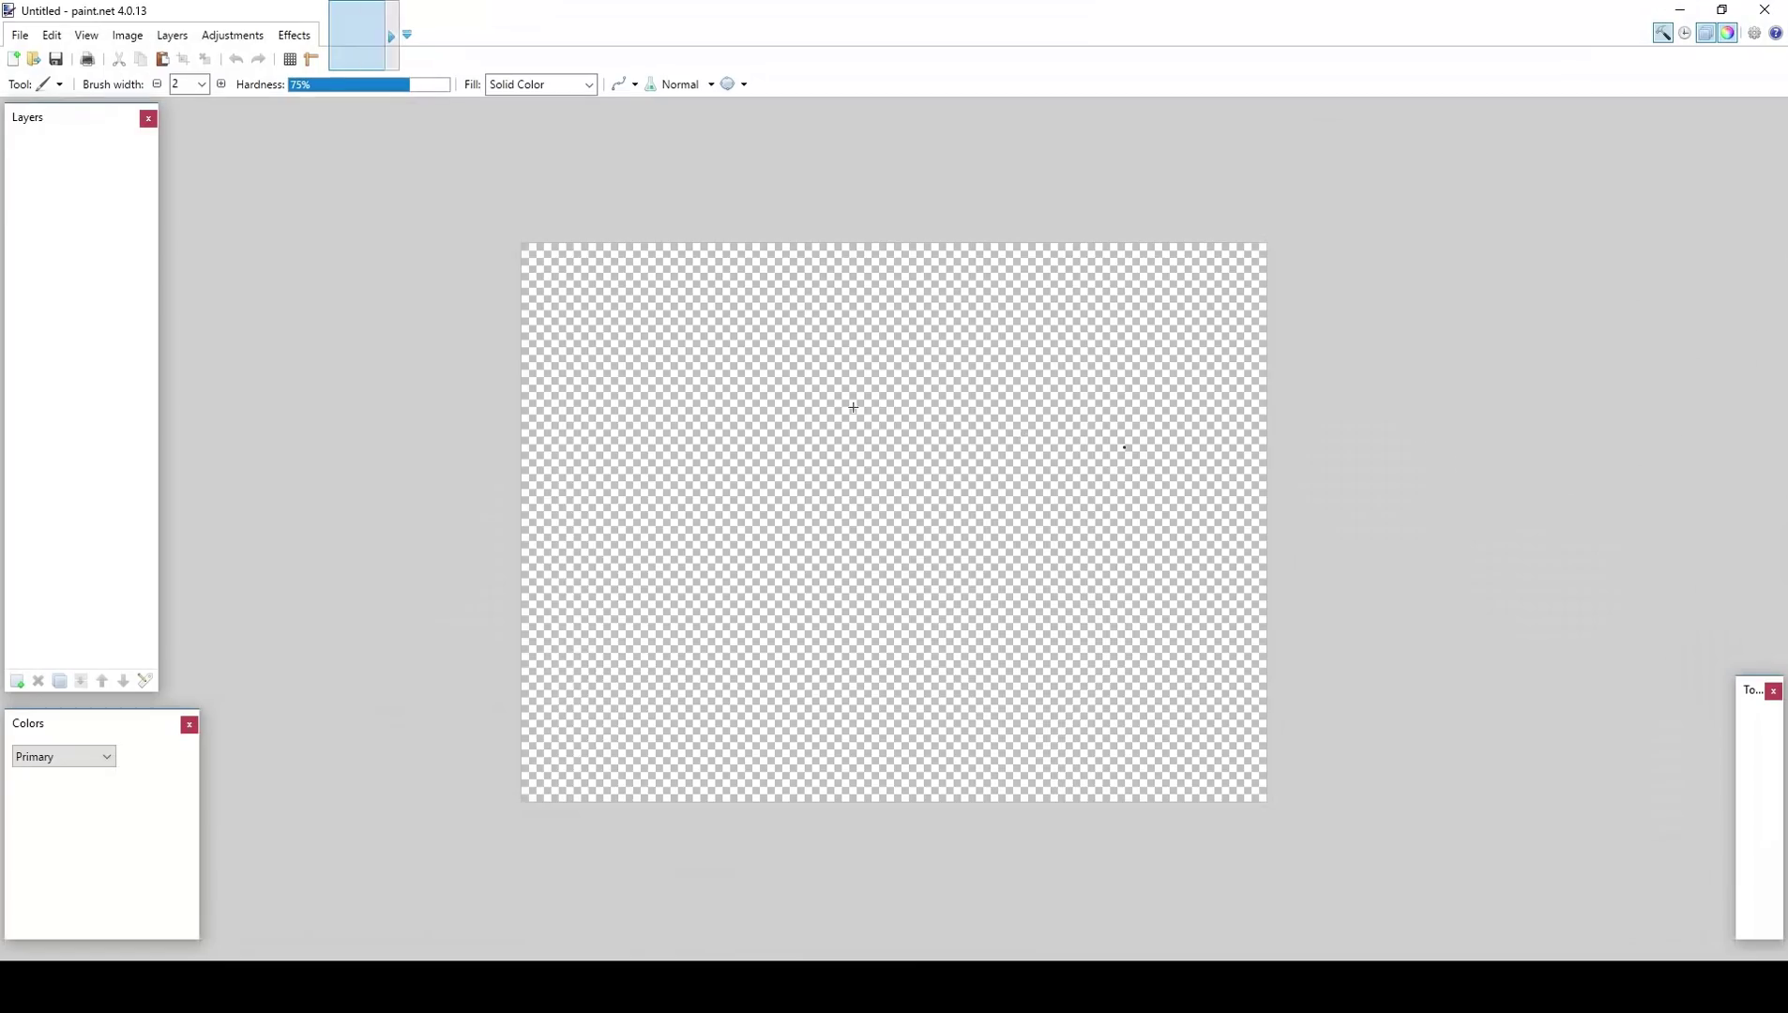
Step: In the Open dialog, browse to Vice's texture pack > assets > minecraft > textures > items
click(14, 34)
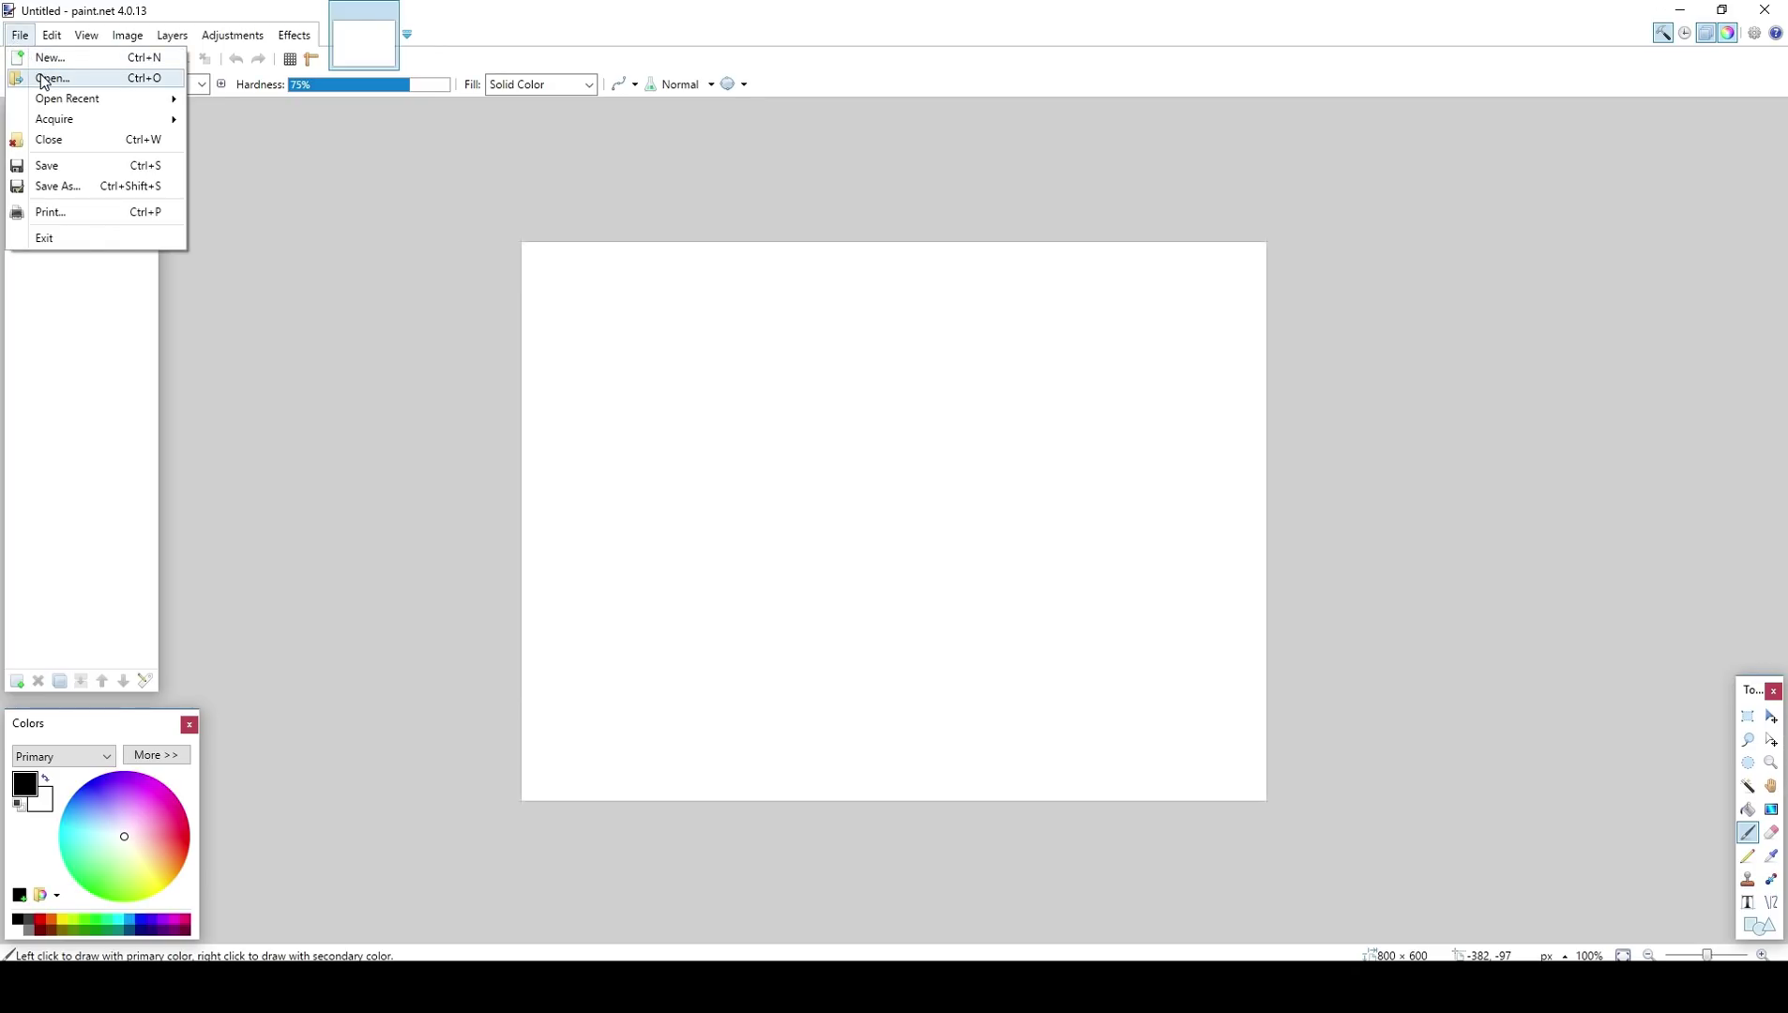
click(38, 79)
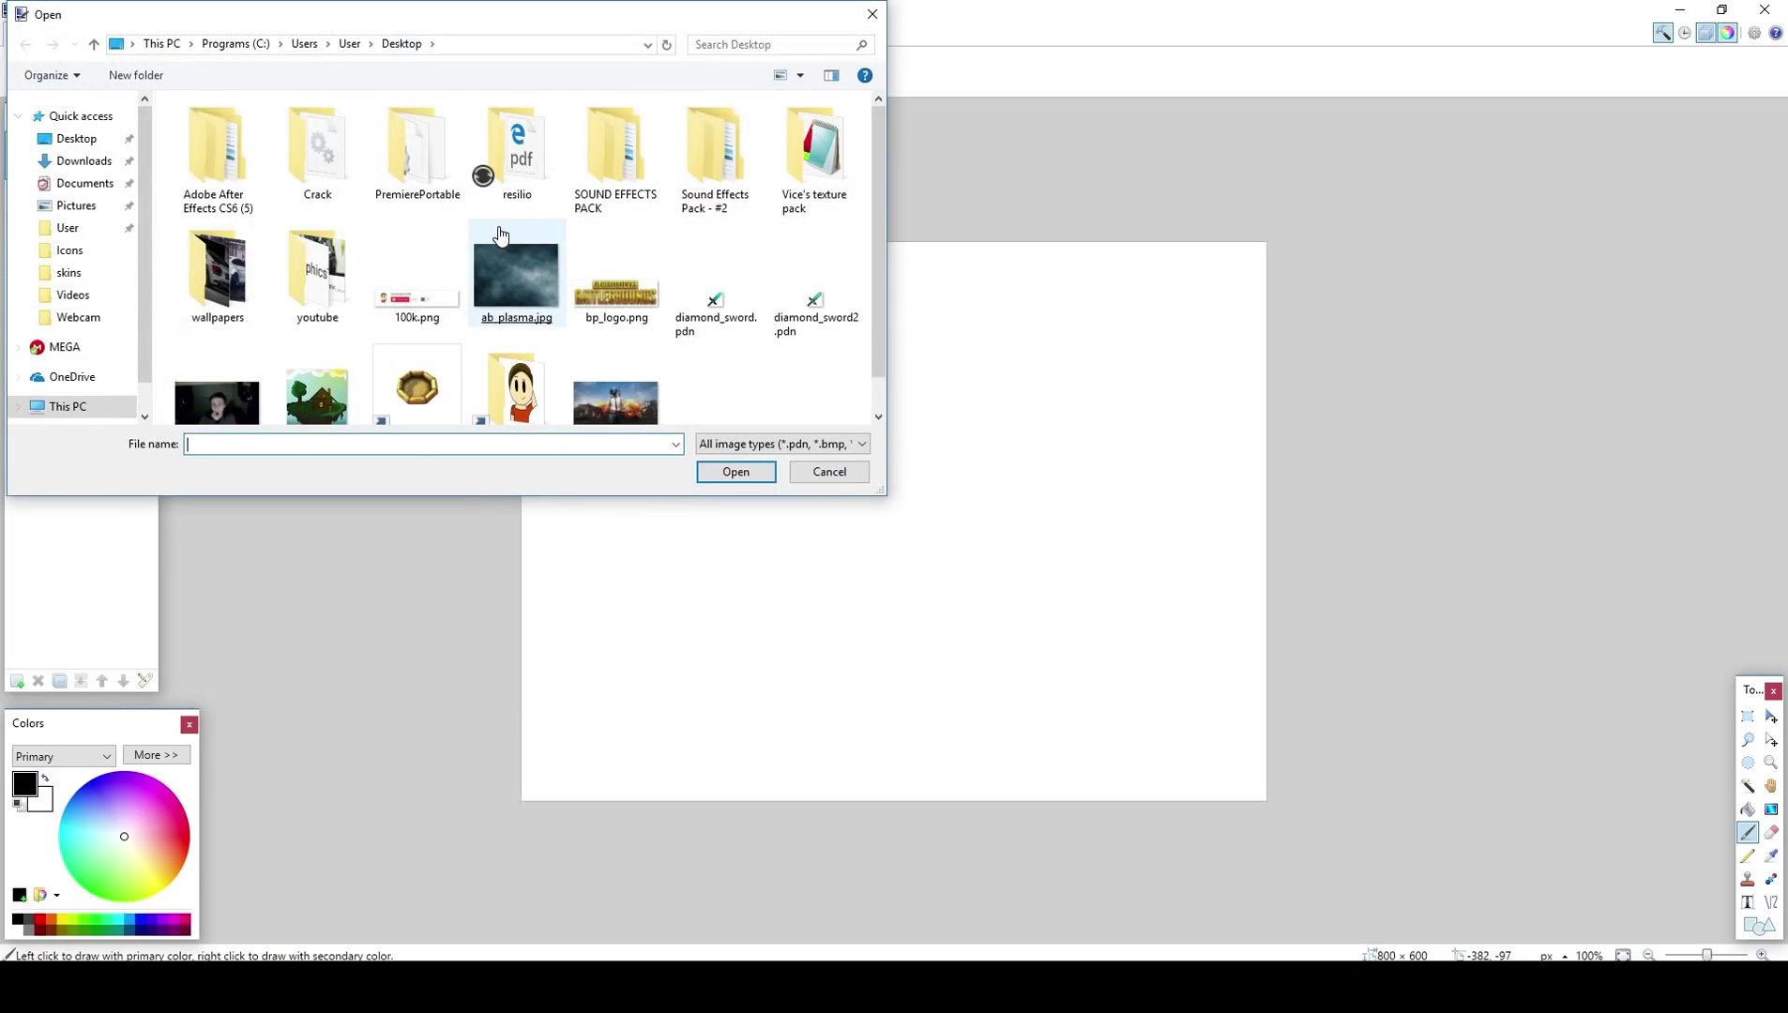
scroll(501, 232, down, 1)
double_click(833, 153)
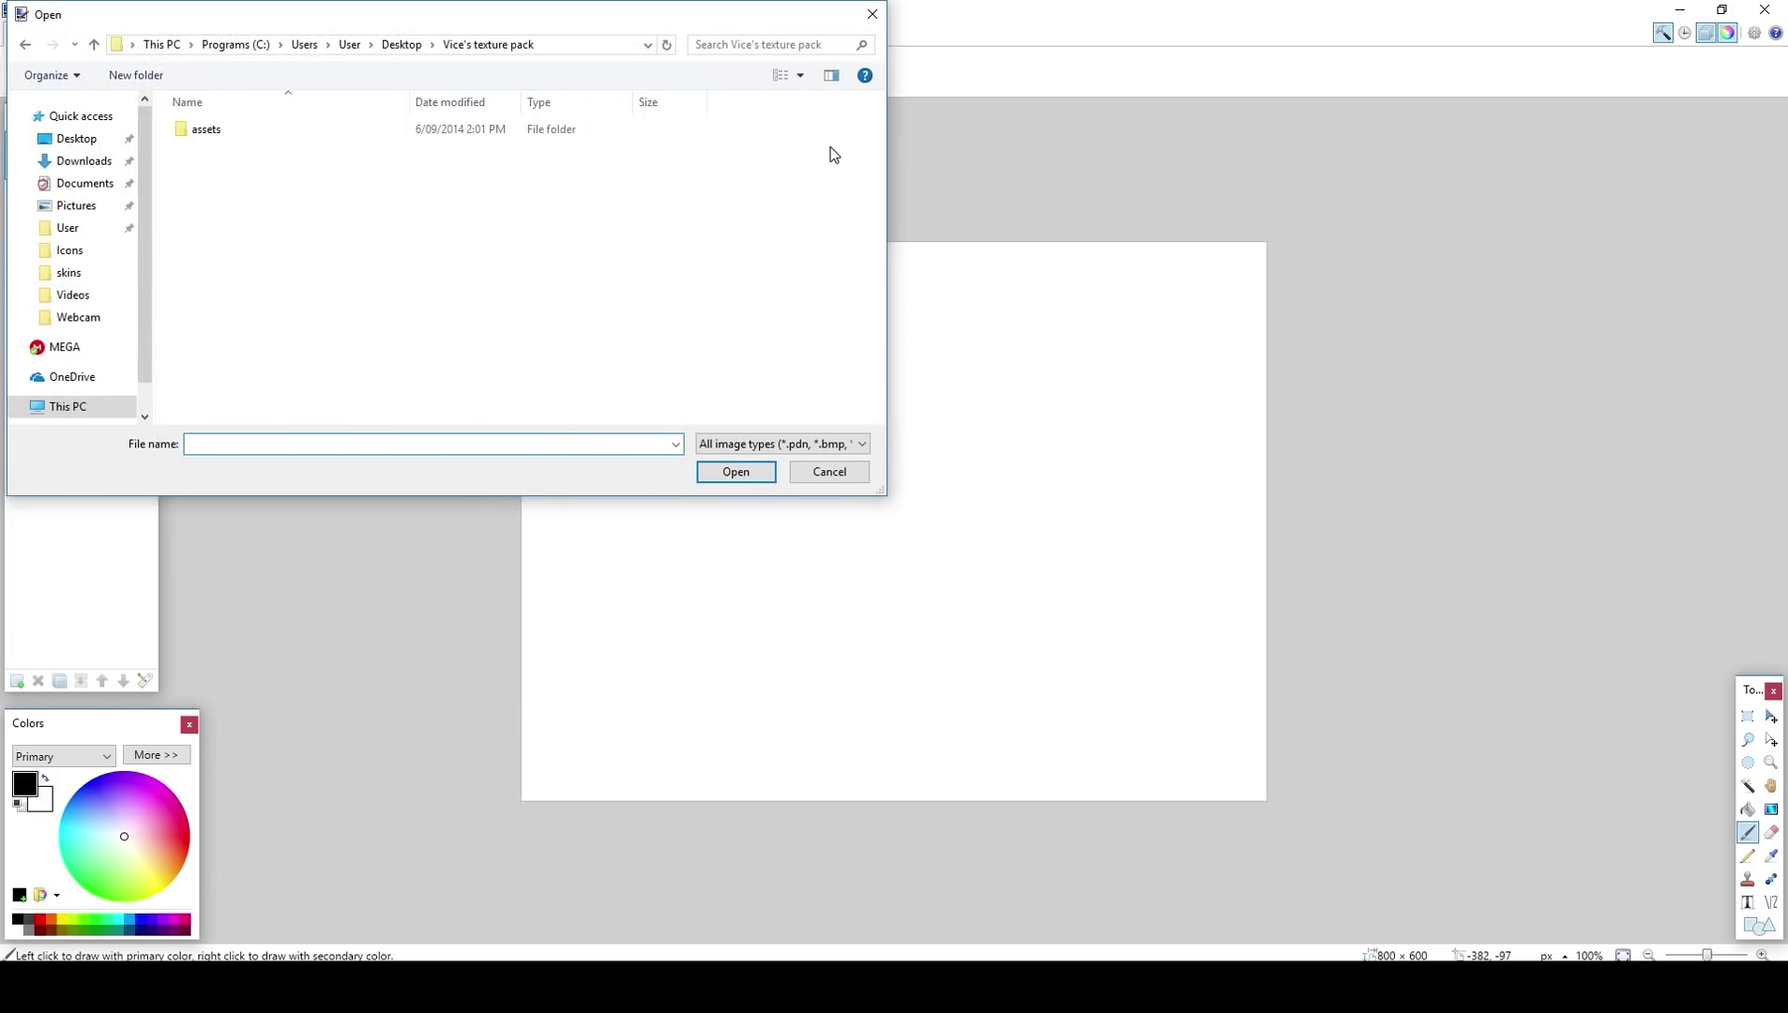
double_click(222, 130)
double_click(251, 134)
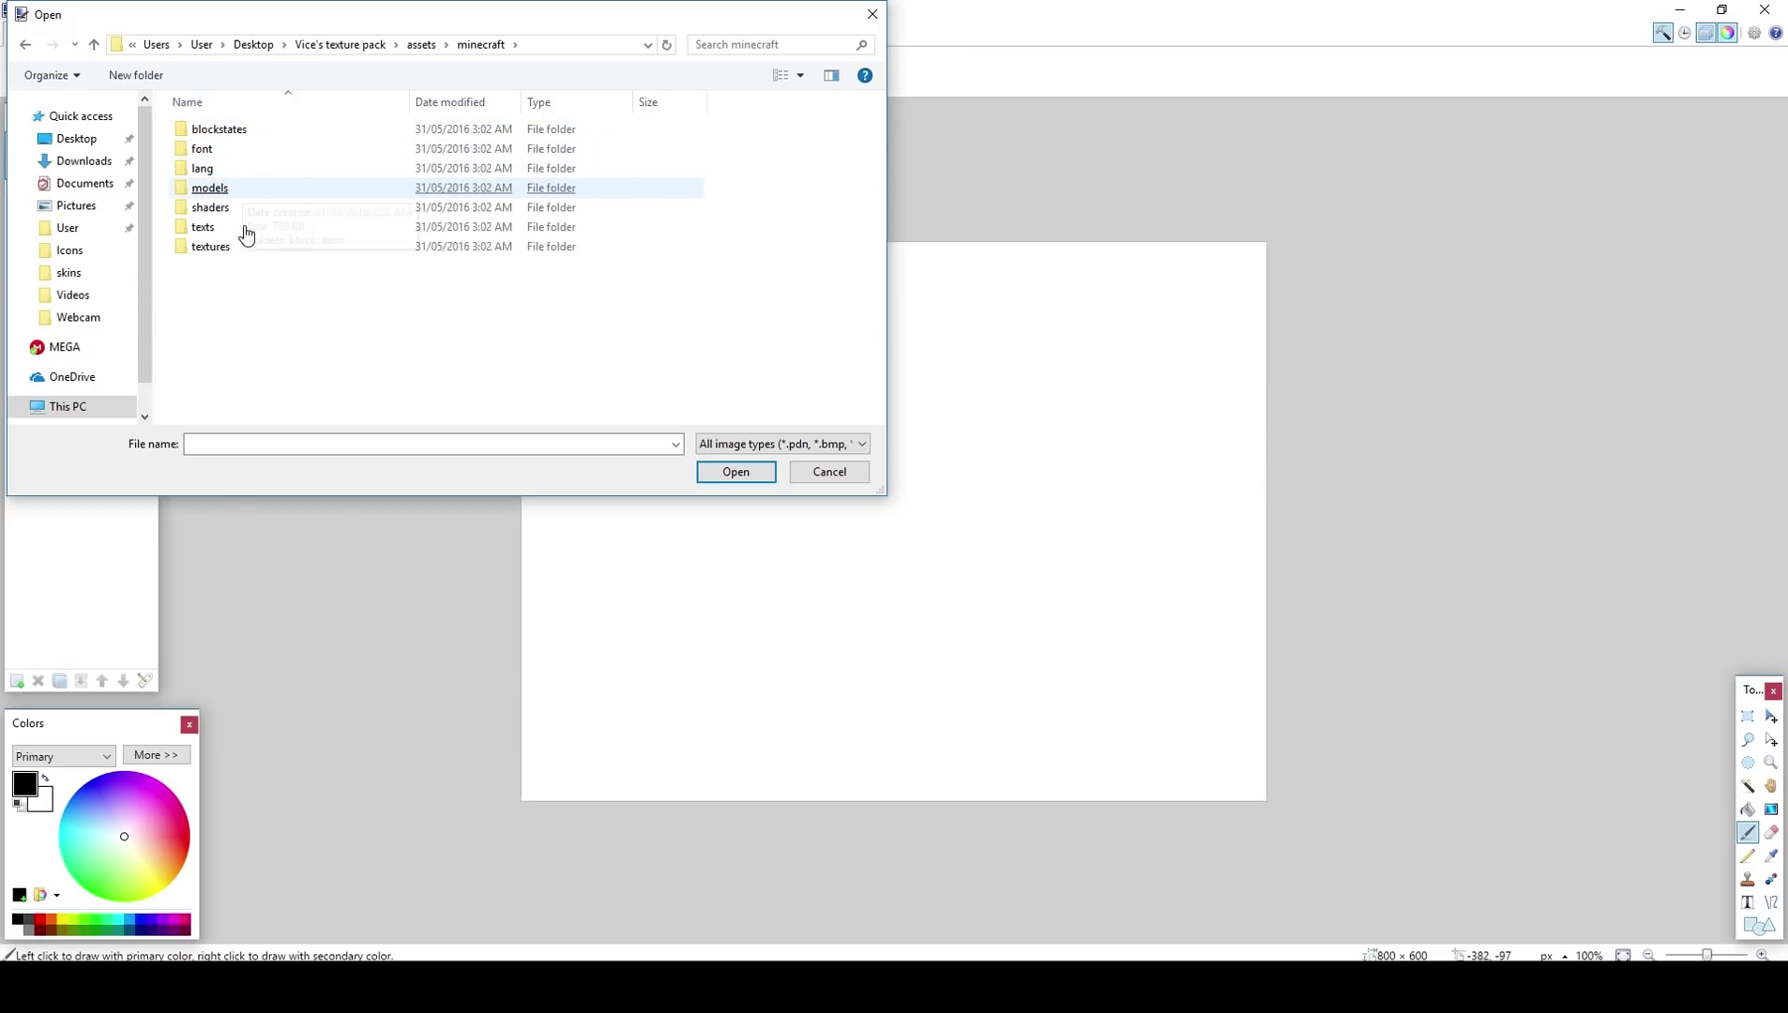
double_click(256, 249)
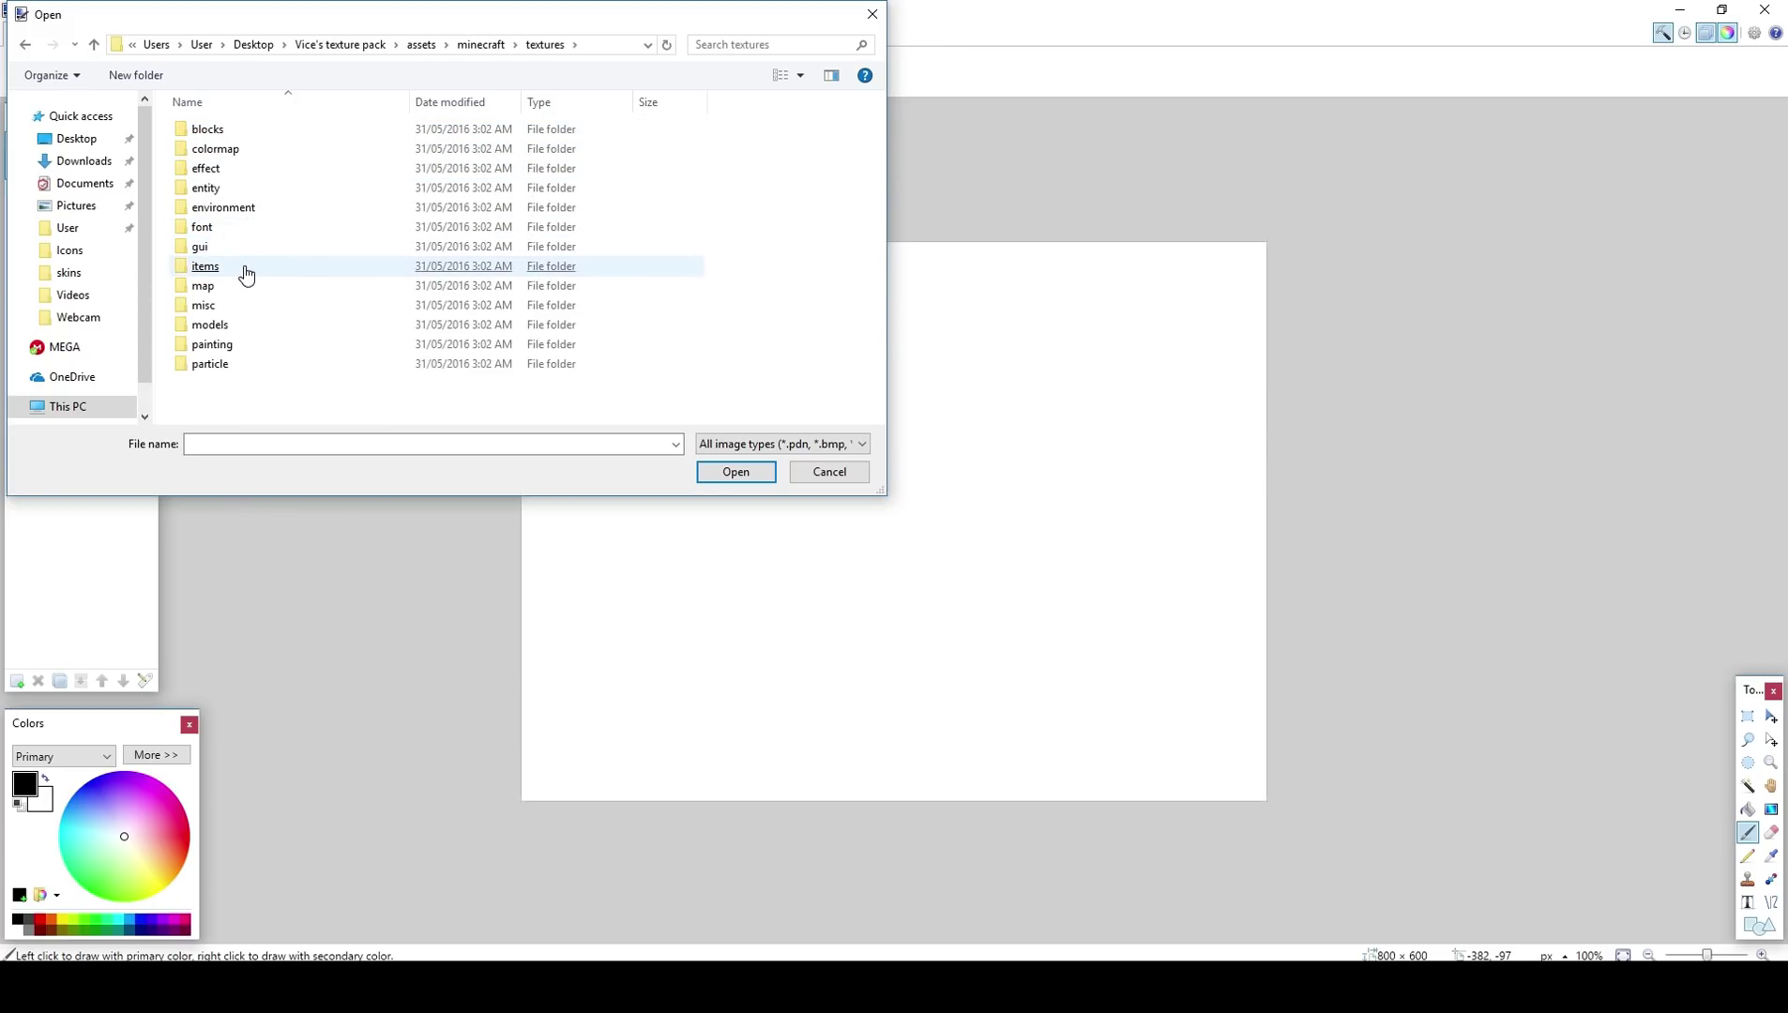
double_click(246, 271)
Step: Search the items folder for 'sword' to list the five sword textures
click(623, 354)
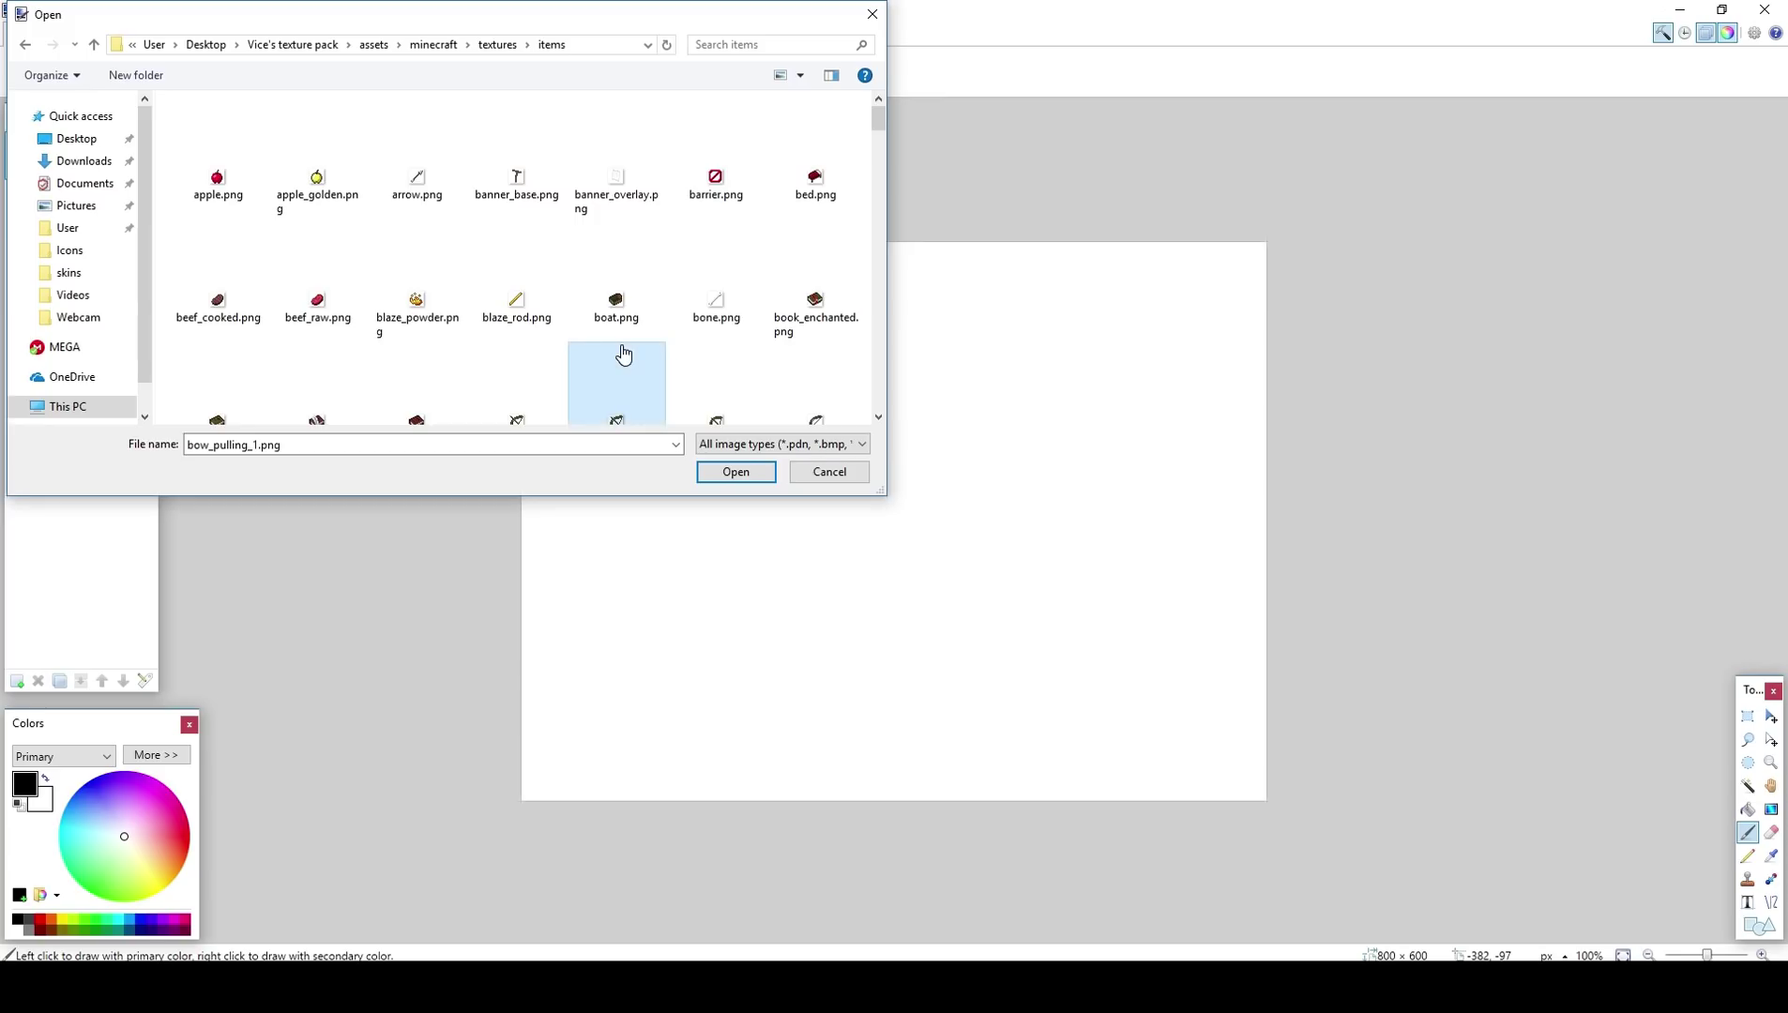
click(547, 151)
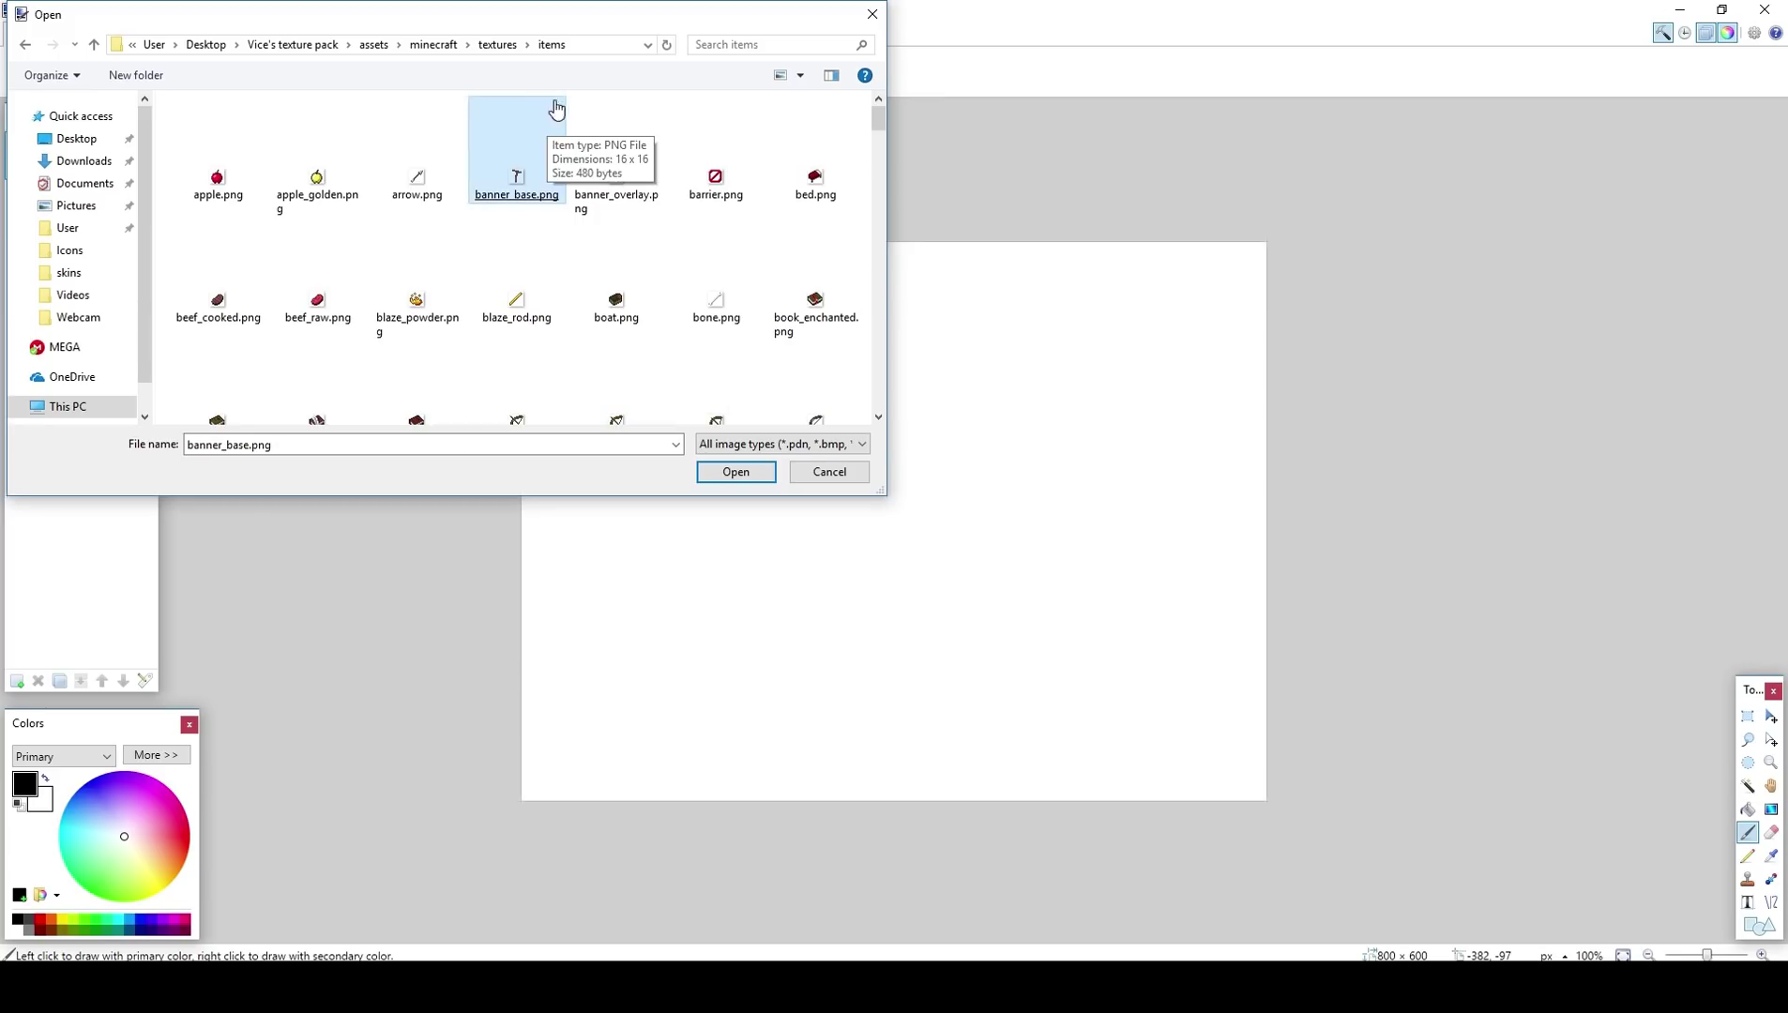
key(ctrl+e)
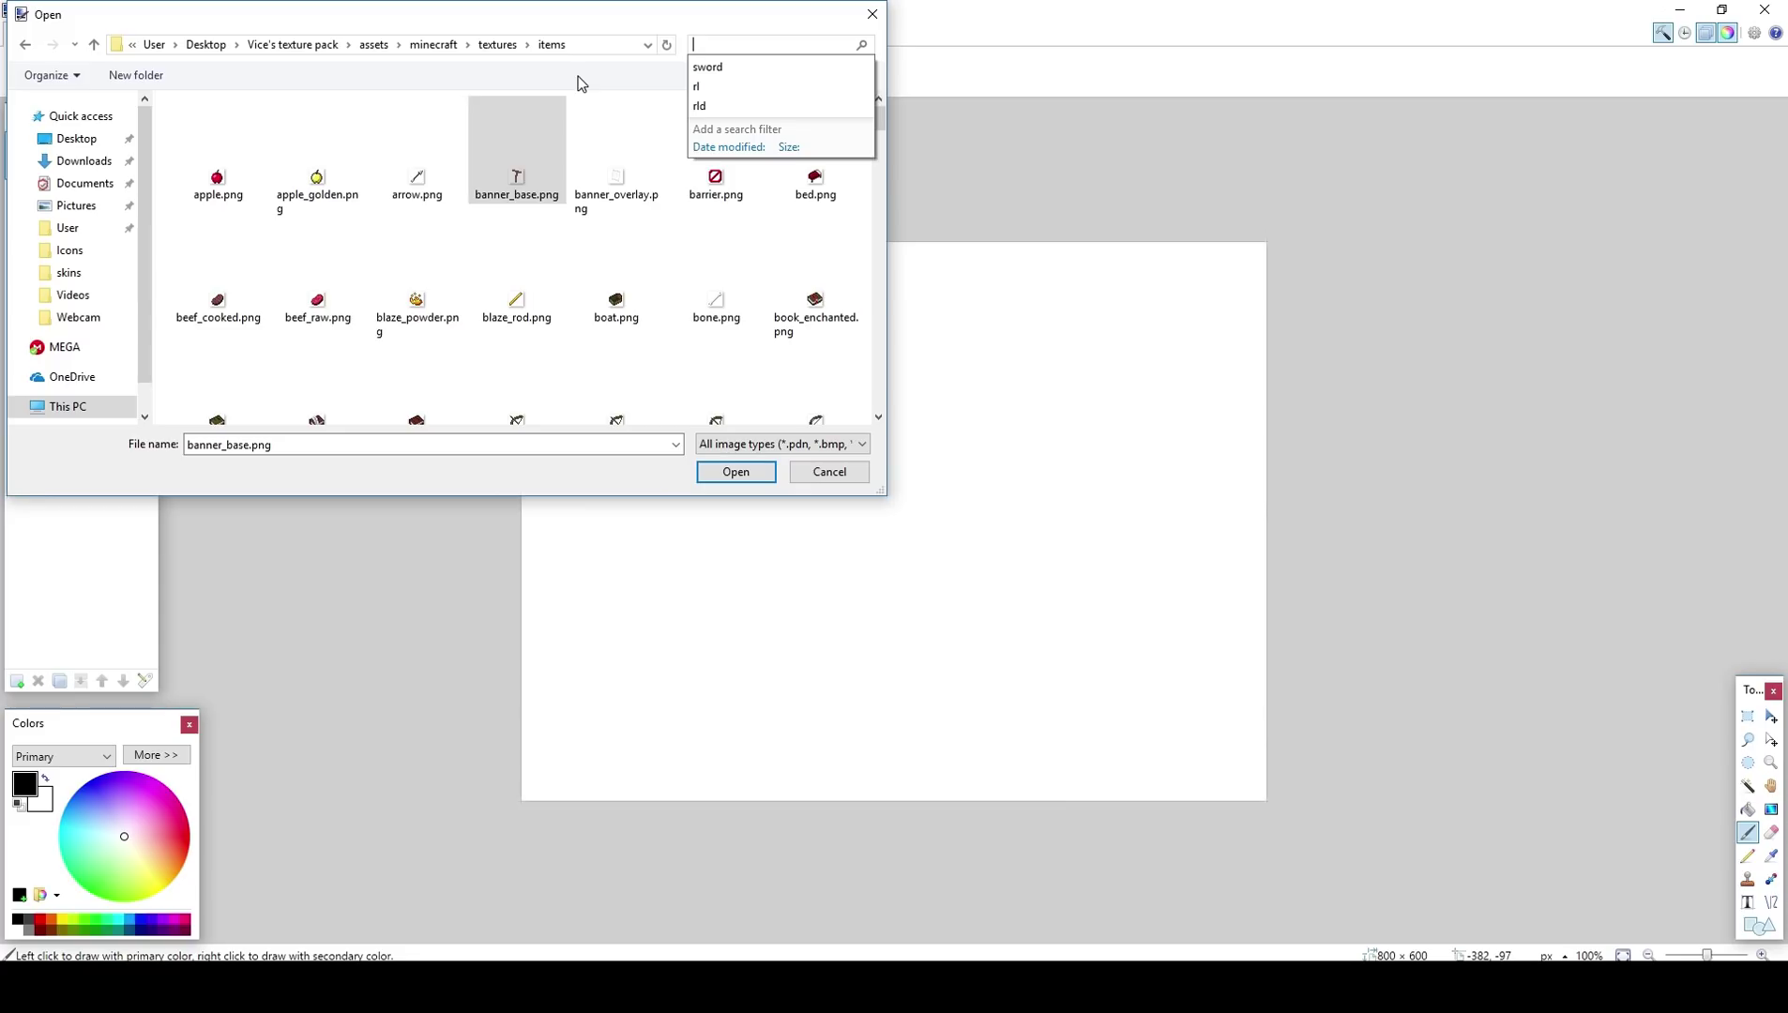
key(Escape)
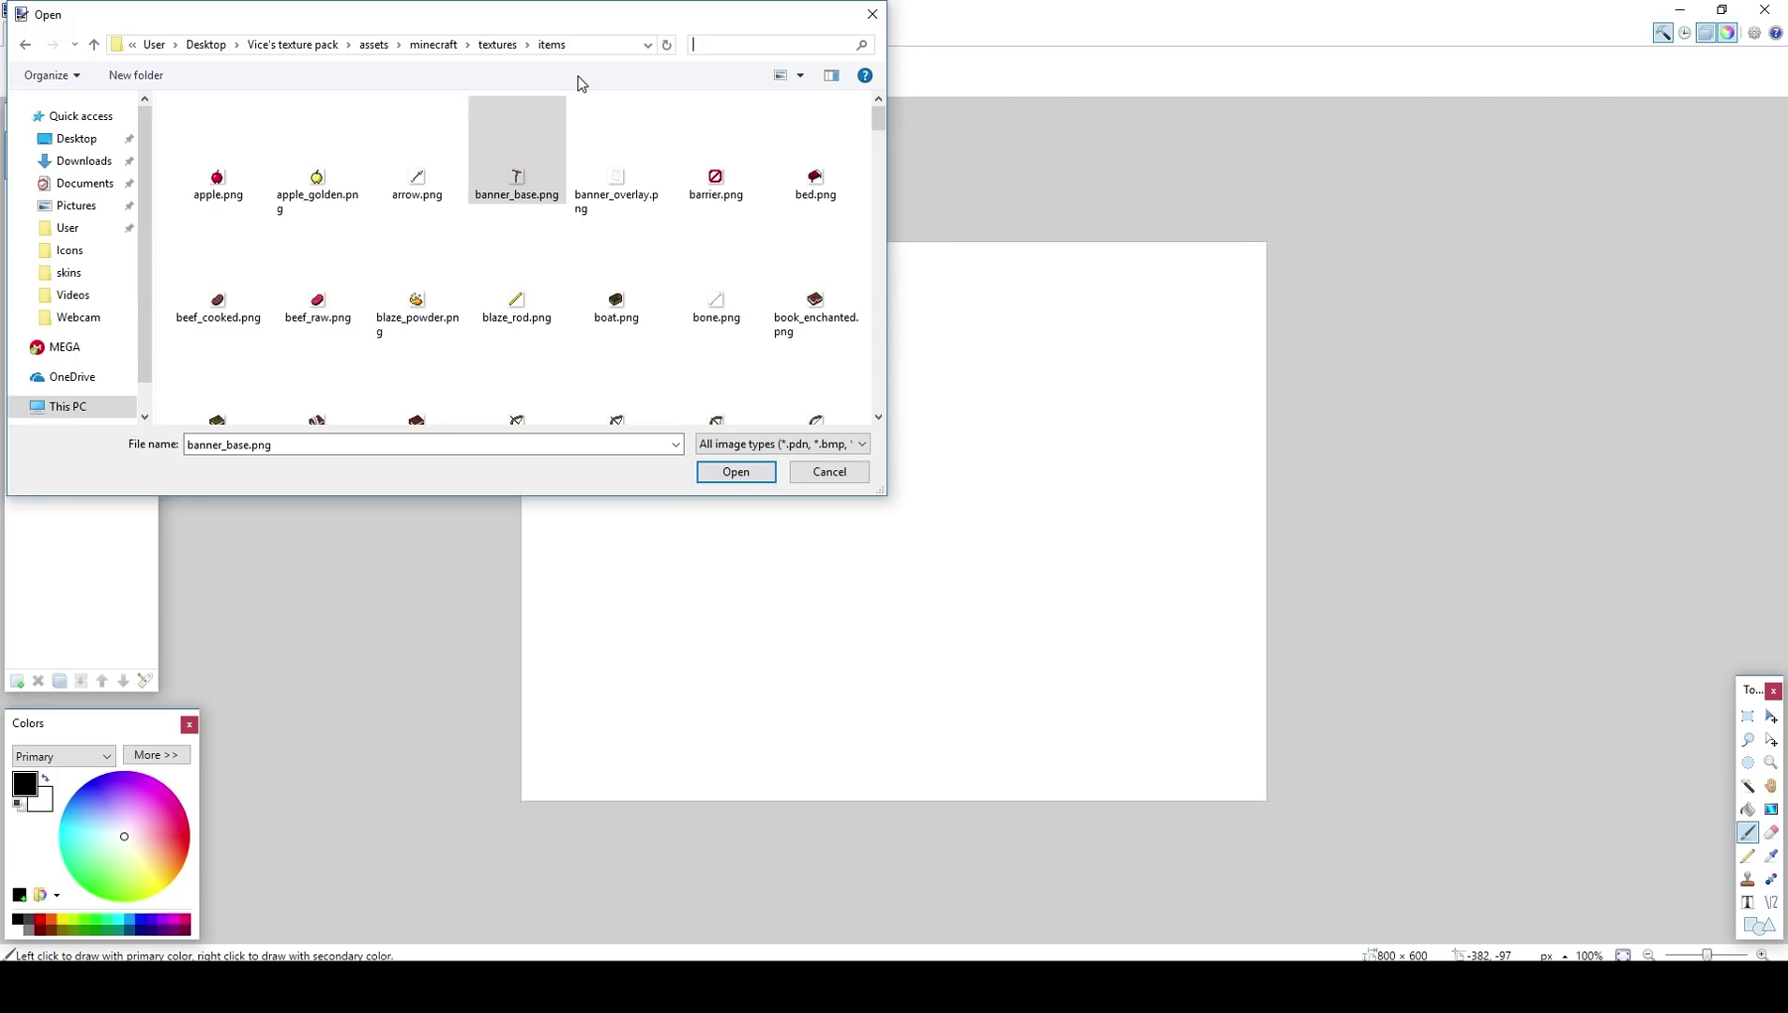
text(sword)
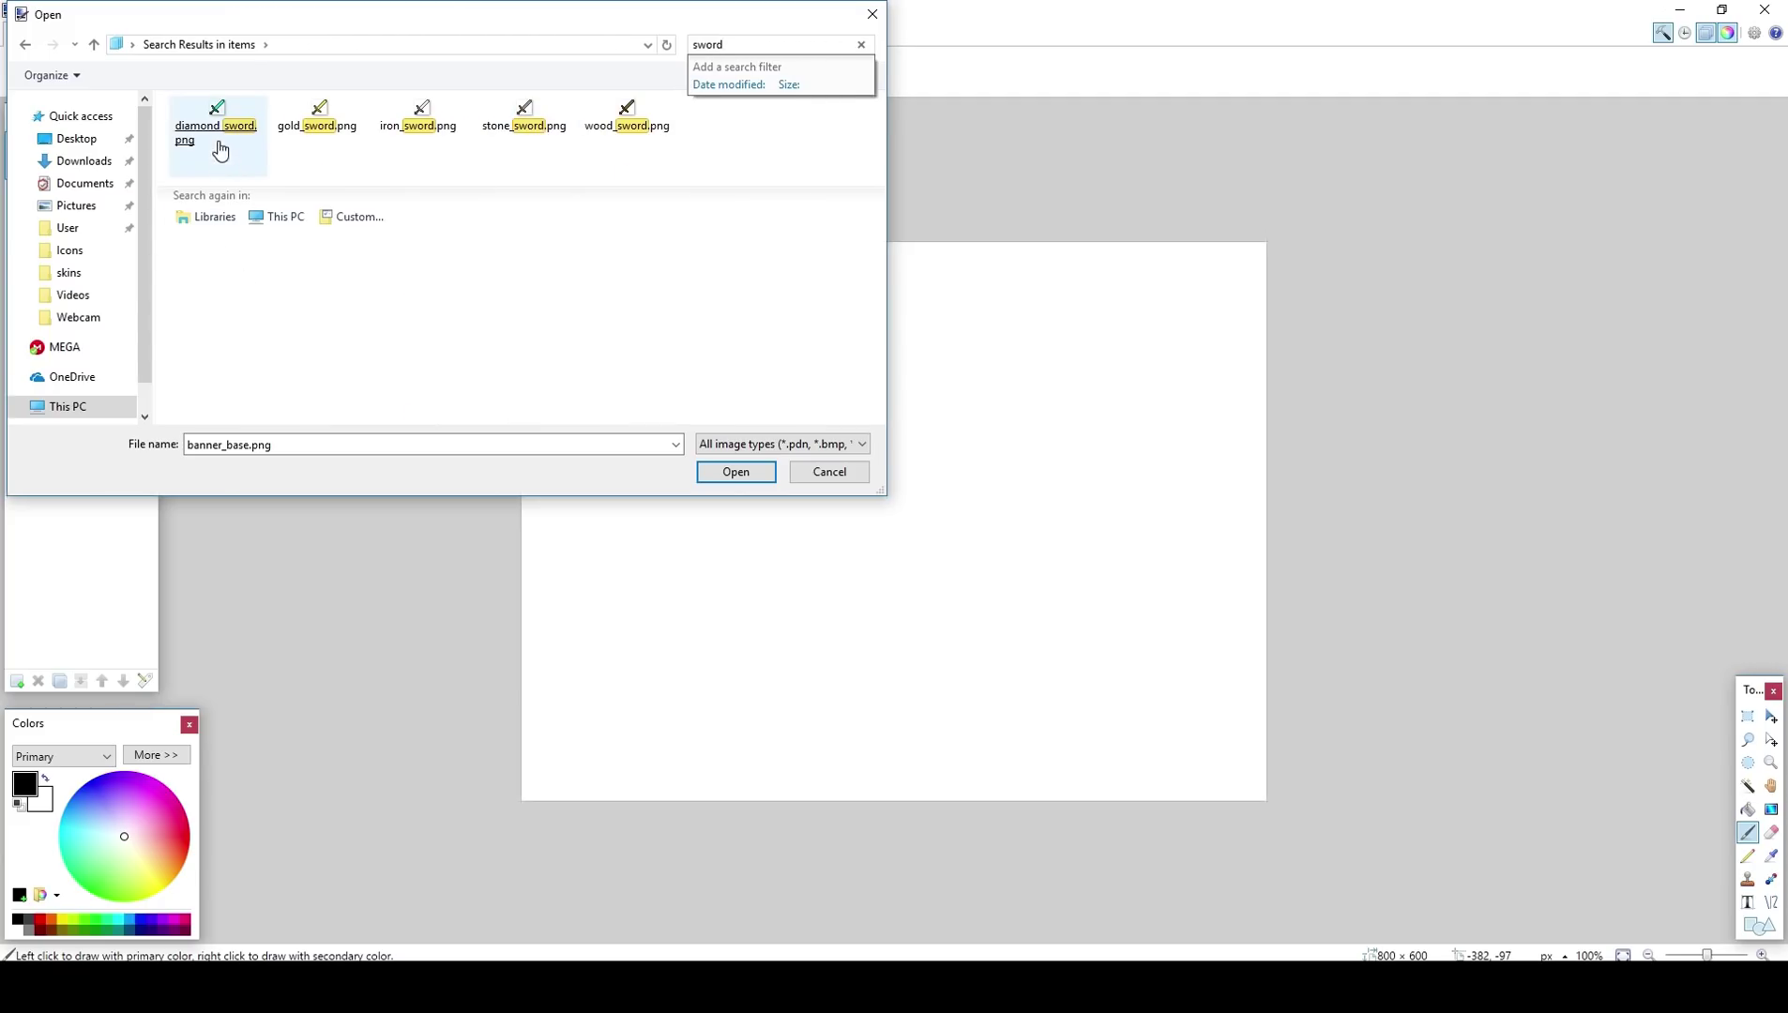
Step: Open diamond_sword.png and zoom in to 3200%
double_click(220, 145)
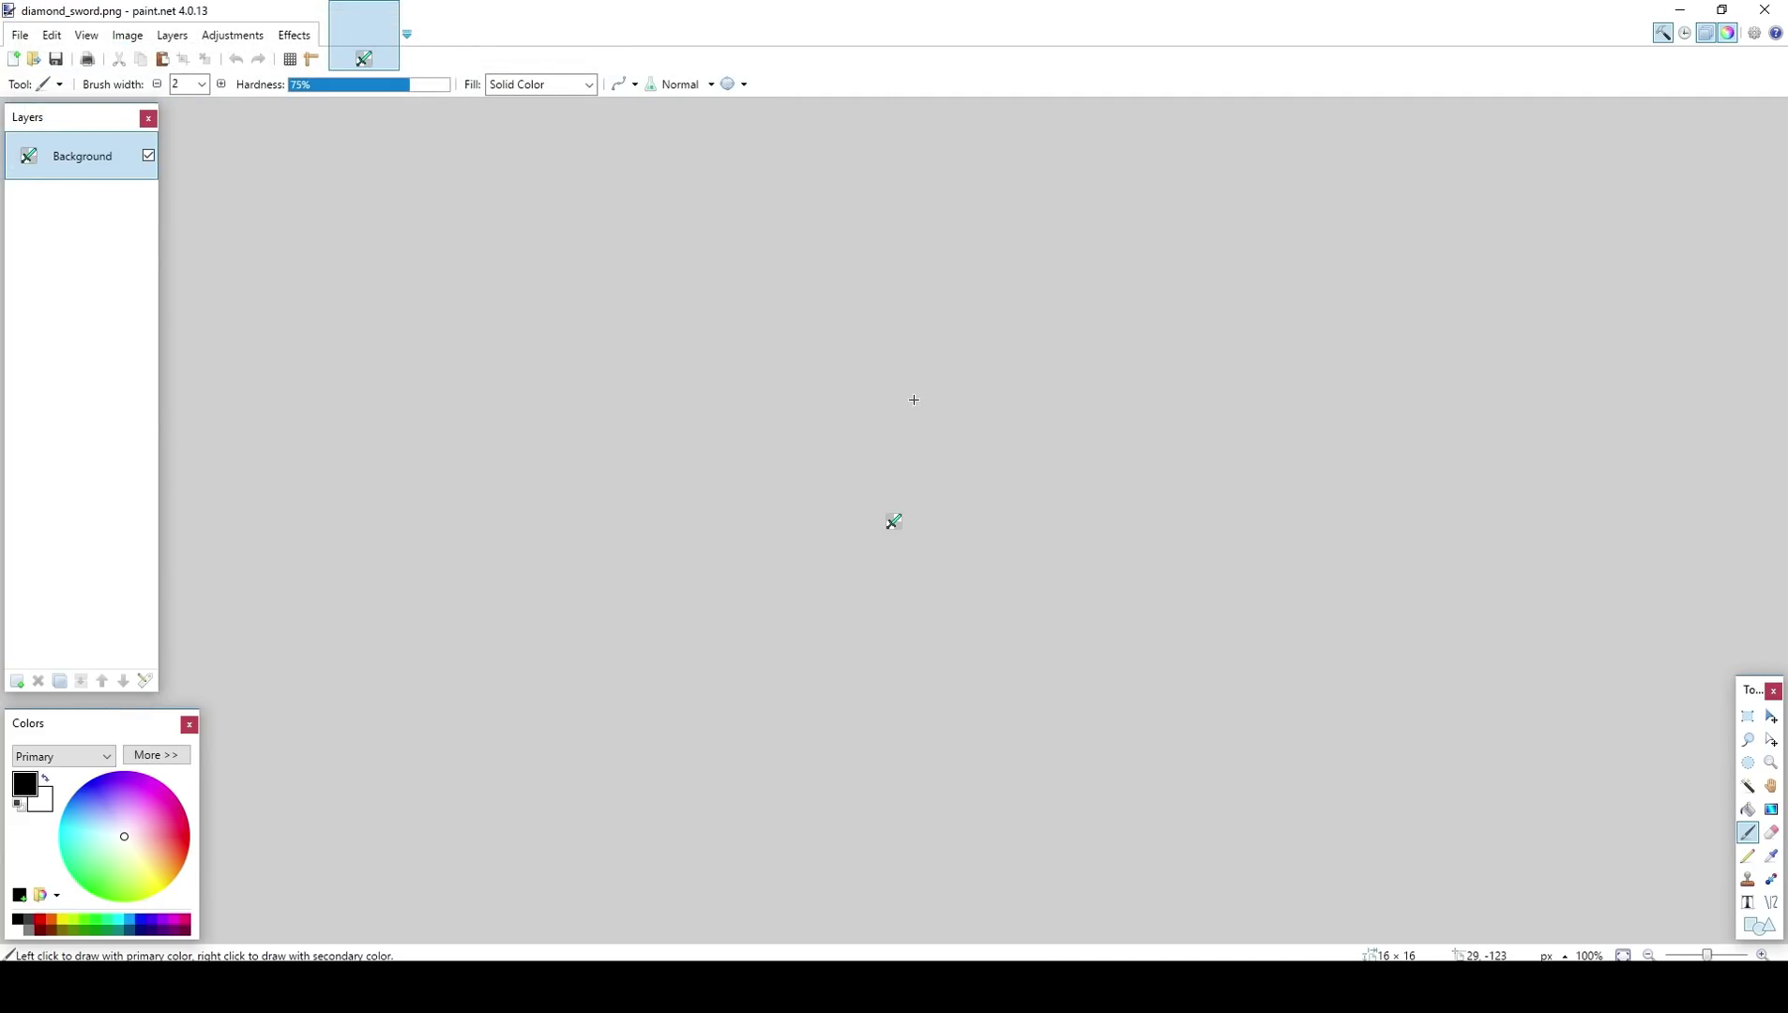
scroll(914, 399, up, 1)
scroll(914, 399, up, 10)
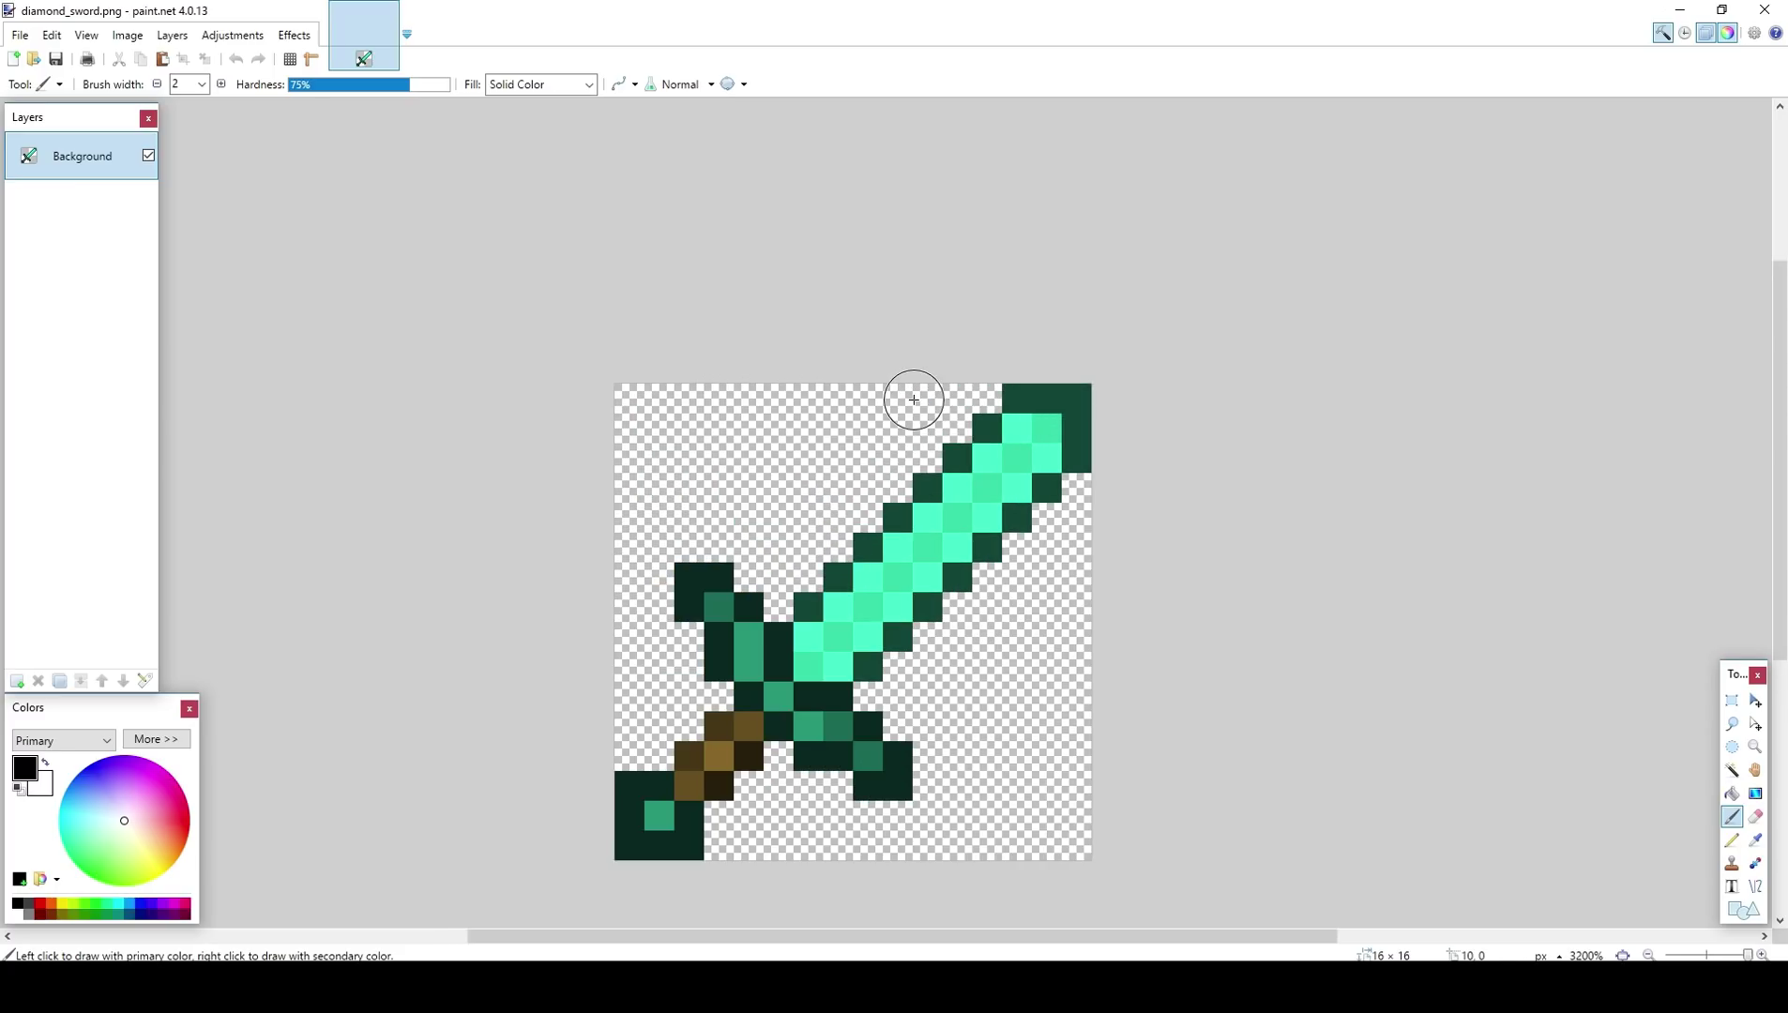
scroll(914, 400, down, 3)
scroll(924, 401, up, 3)
Step: Try a Rectangle Select on the sword blade, then clear the selection
click(1732, 704)
scroll(1236, 590, down, 2)
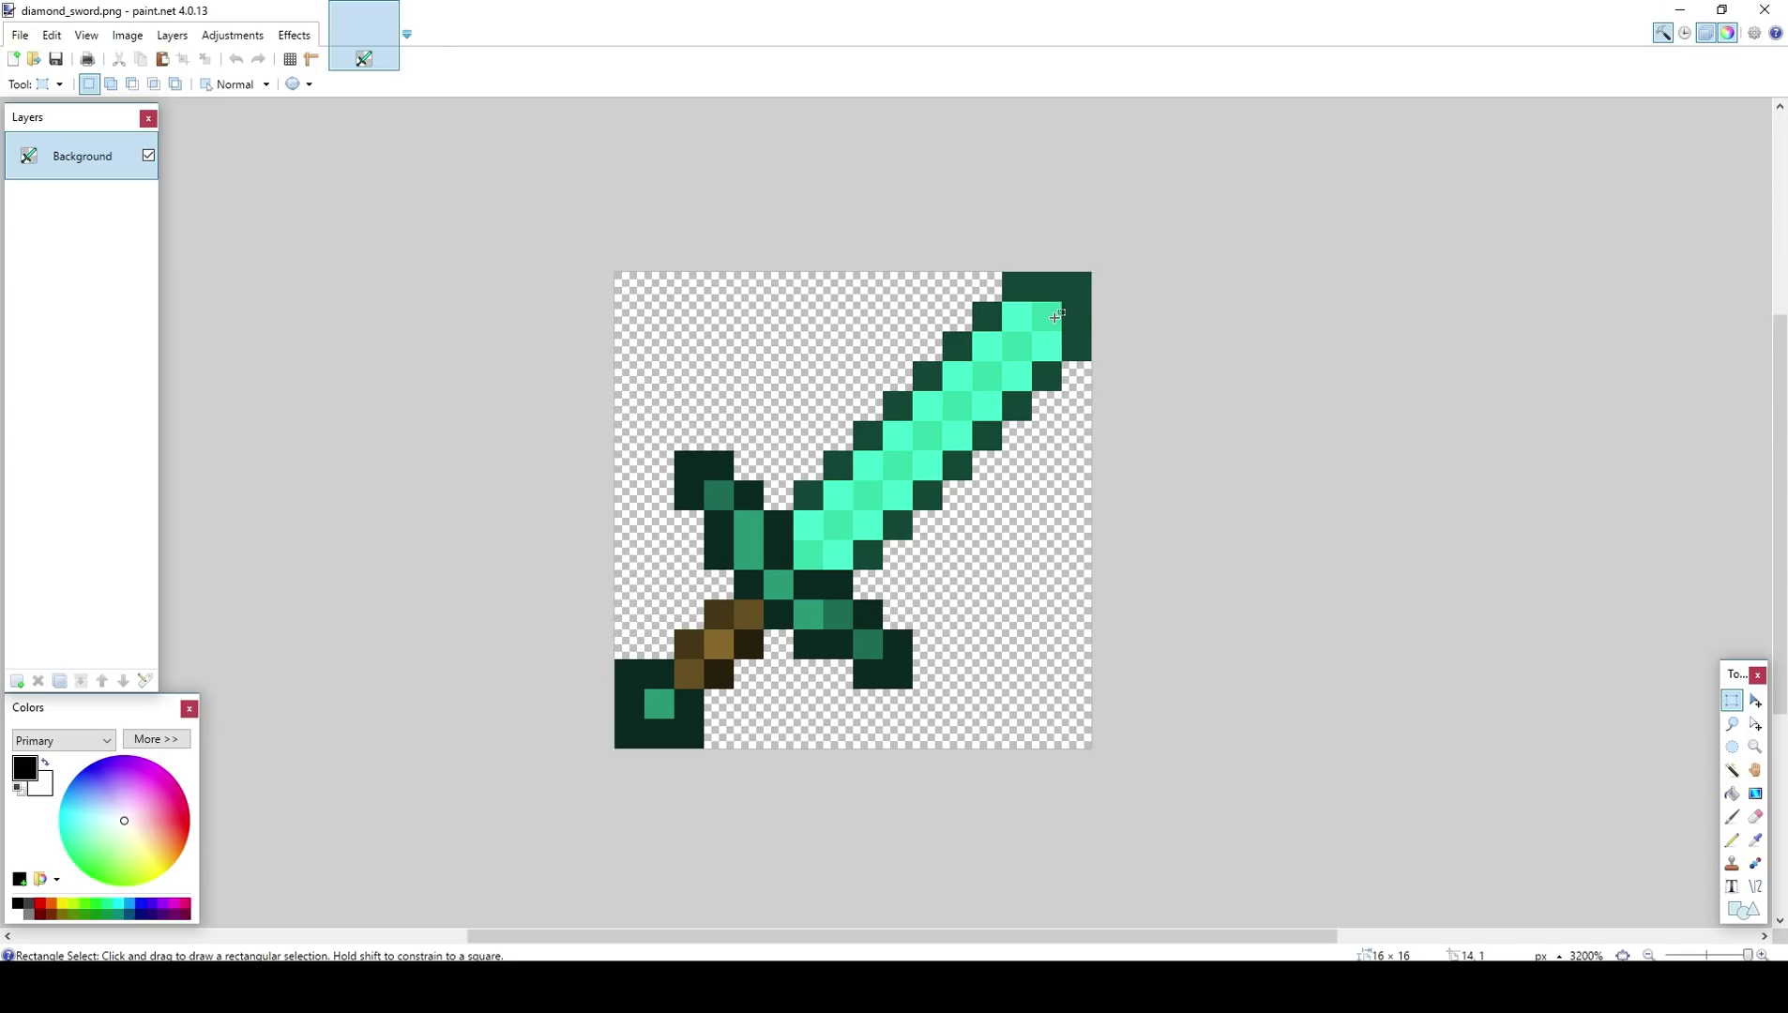
drag(1055, 318, 797, 596)
click(807, 507)
click(1732, 816)
click(1732, 700)
click(126, 36)
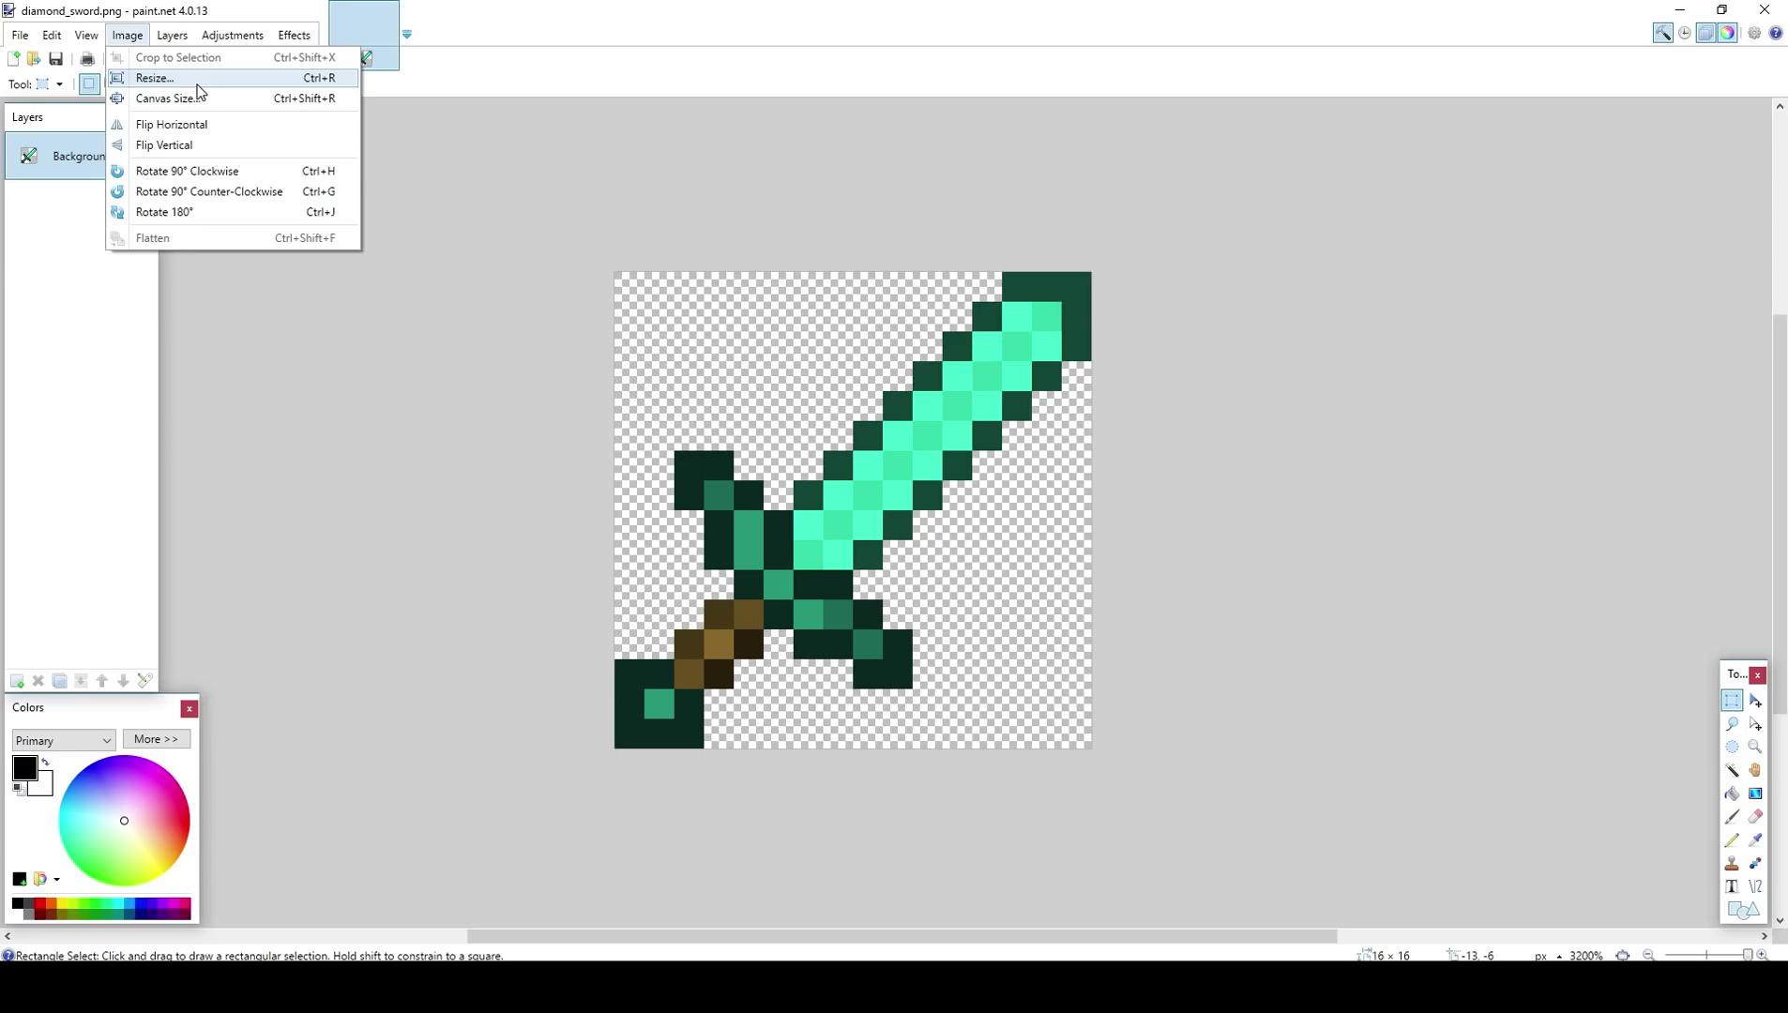
Step: Resize the diamond sword to 800×800 pixels with Bilinear resampling
click(221, 78)
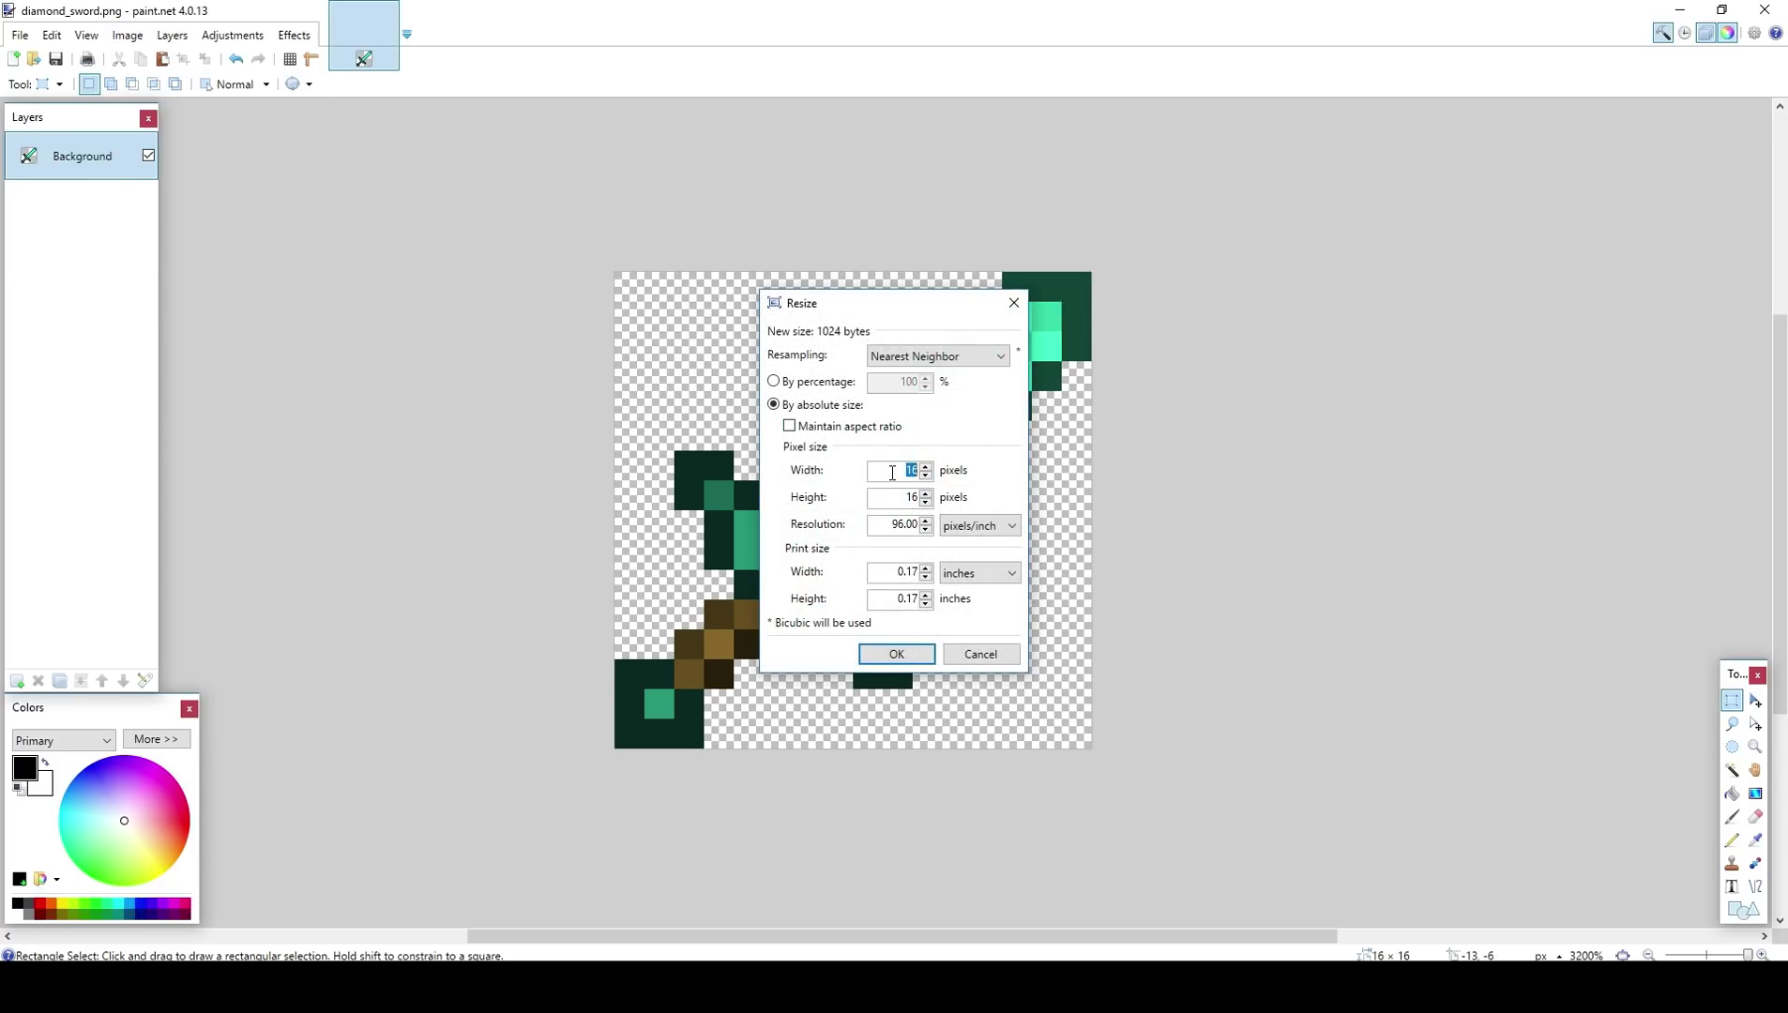
text(800)
key(Tab)
text(800)
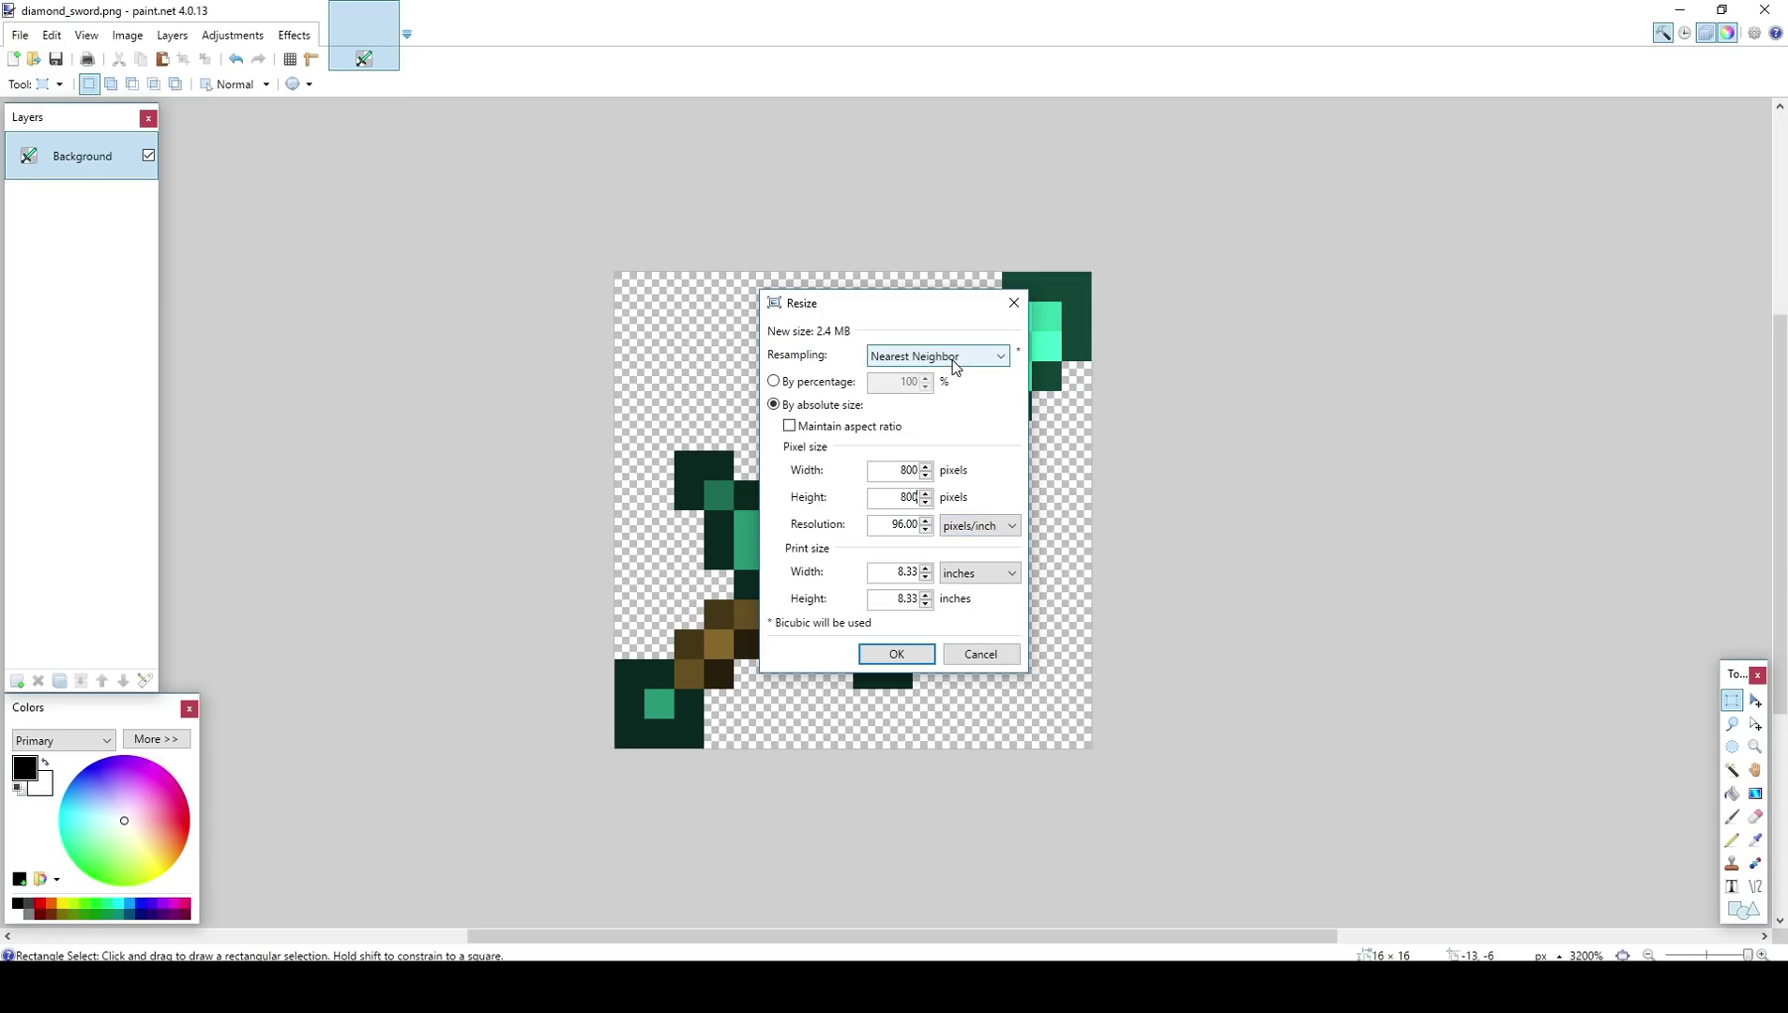
click(953, 357)
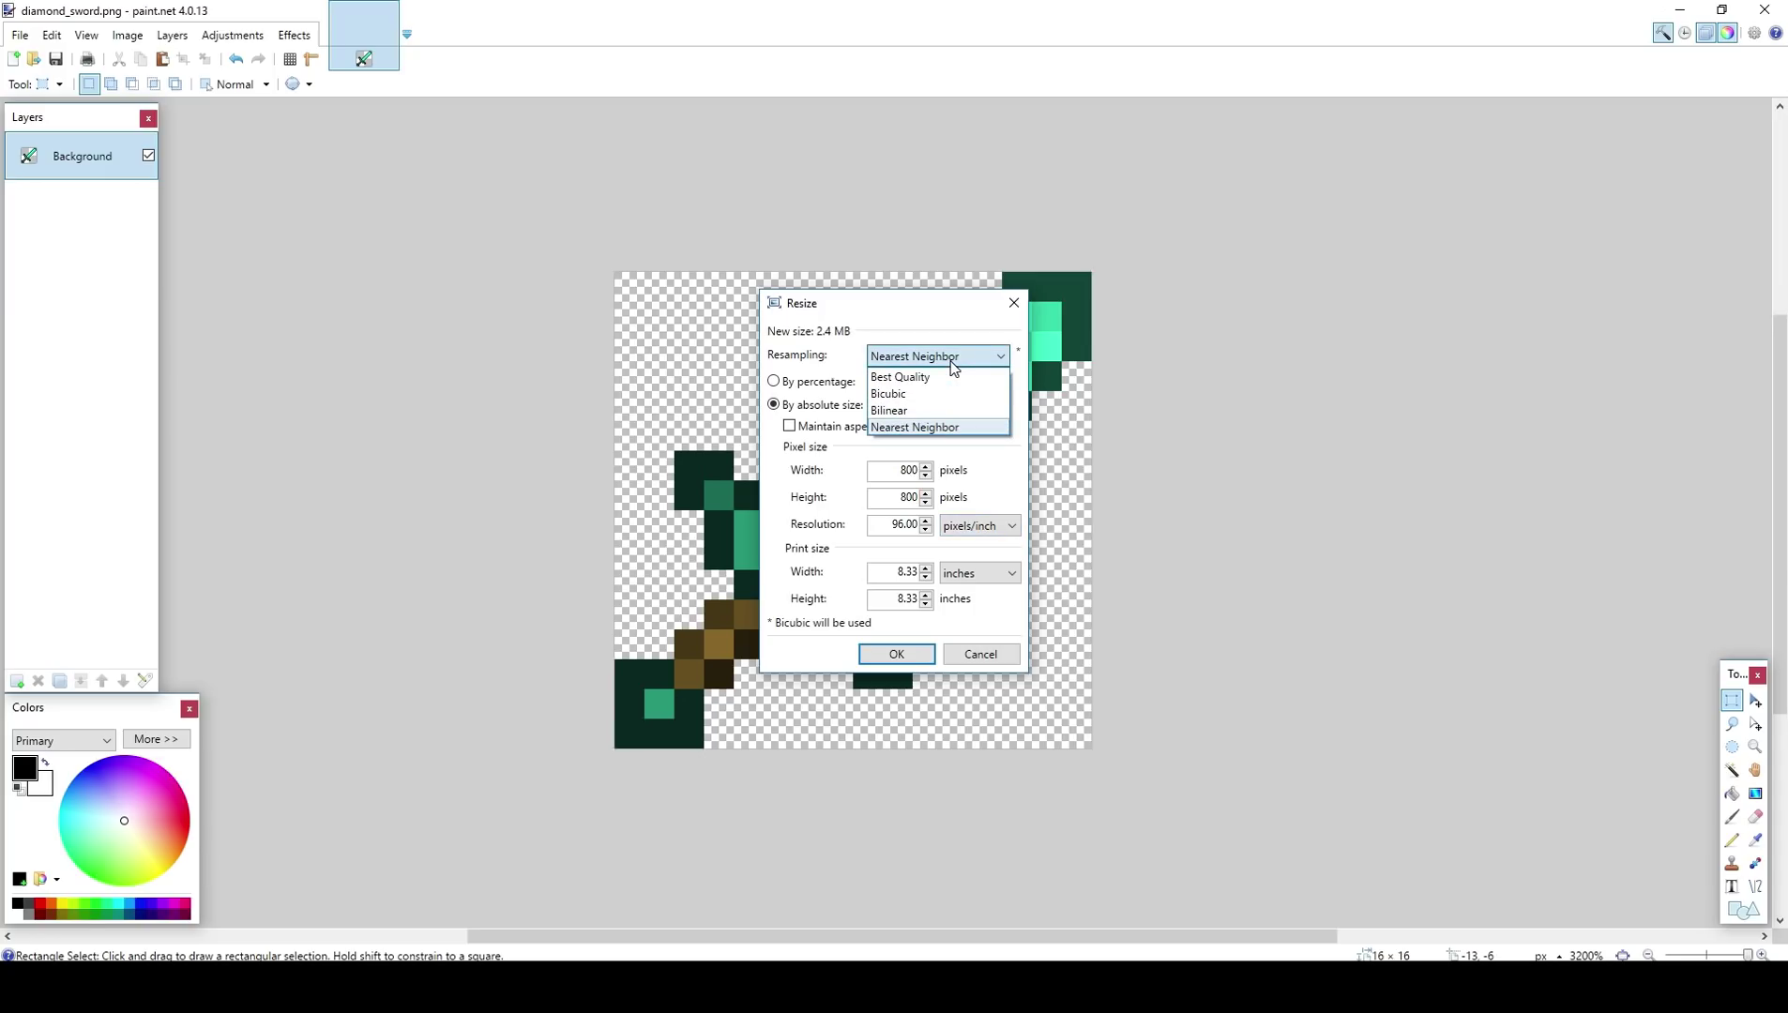
click(950, 360)
click(961, 362)
click(921, 413)
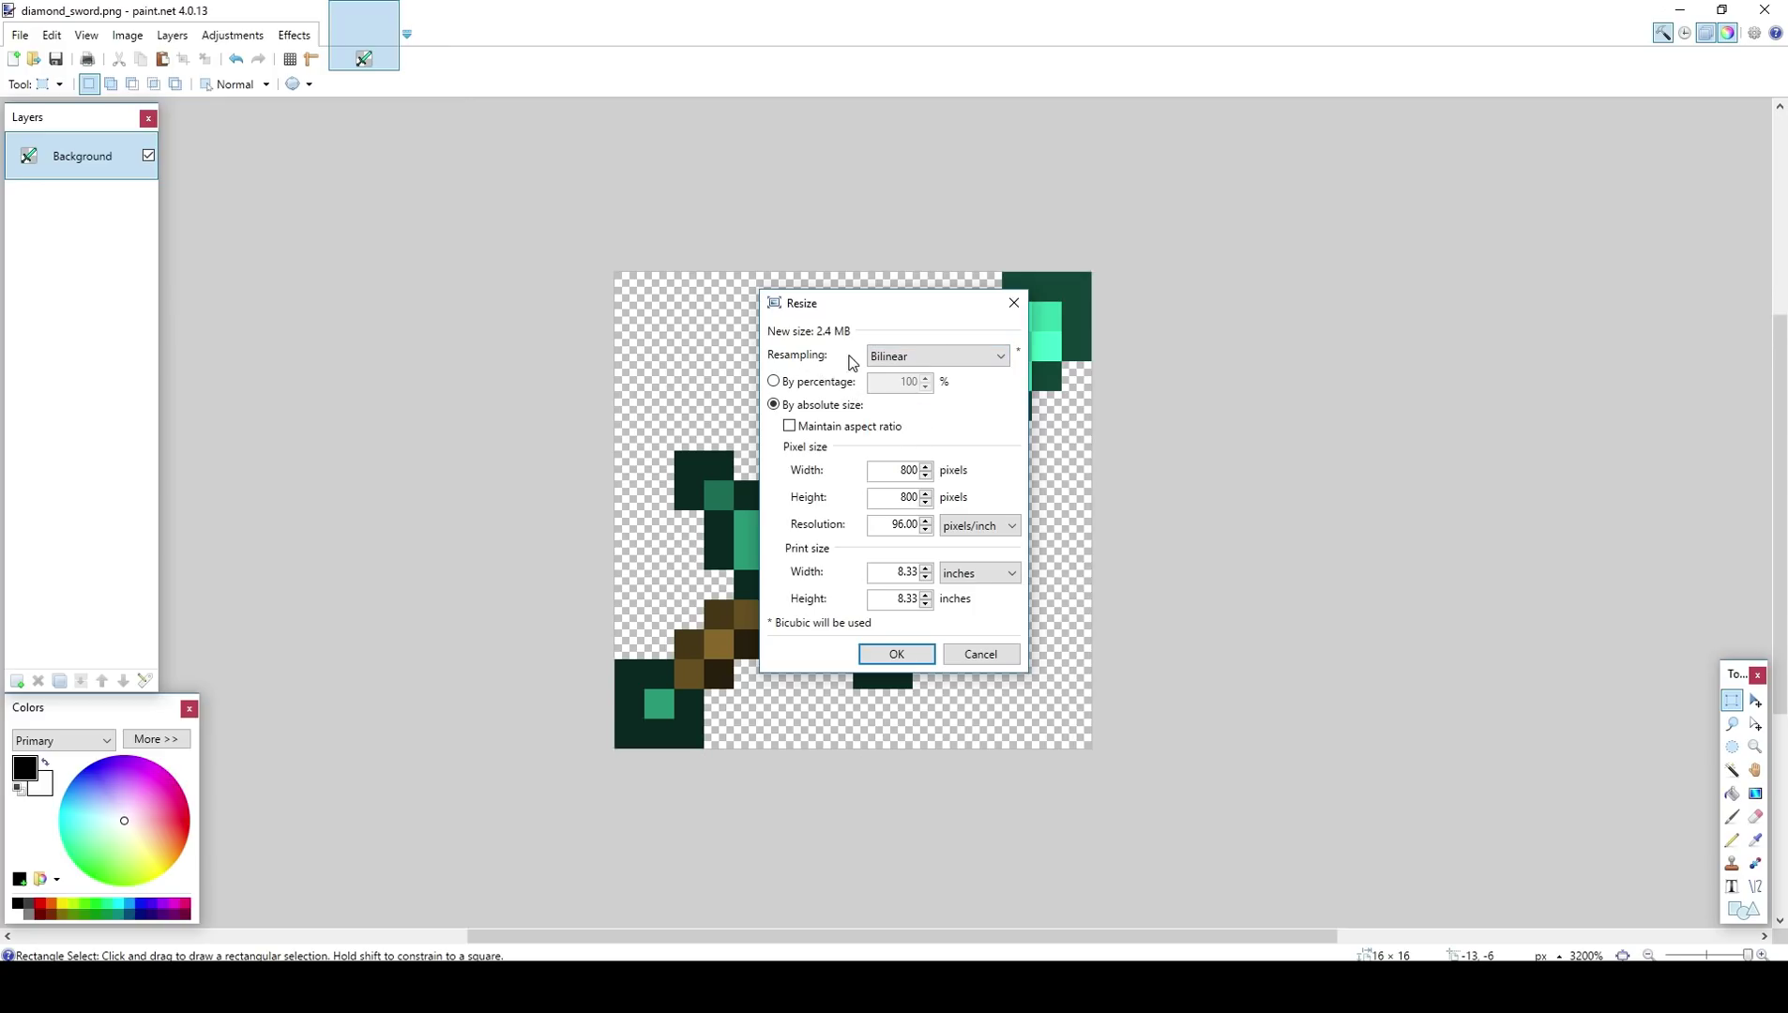
click(916, 363)
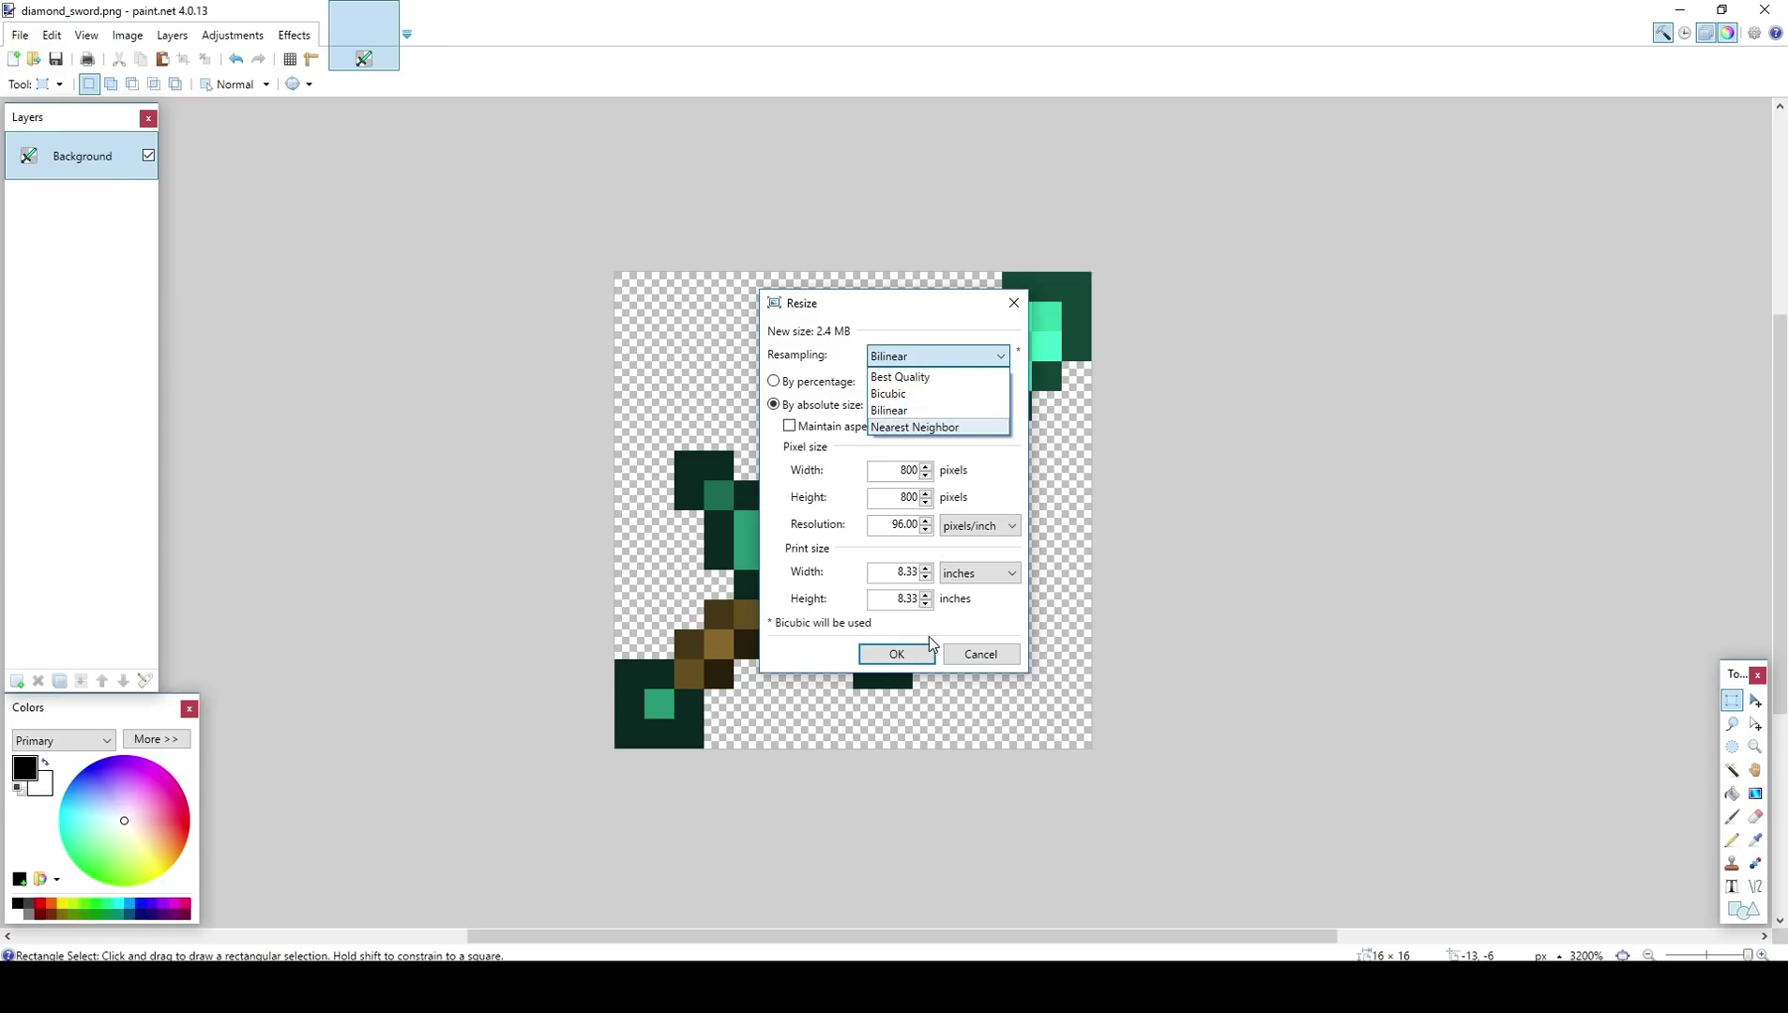
key(Return)
click(896, 654)
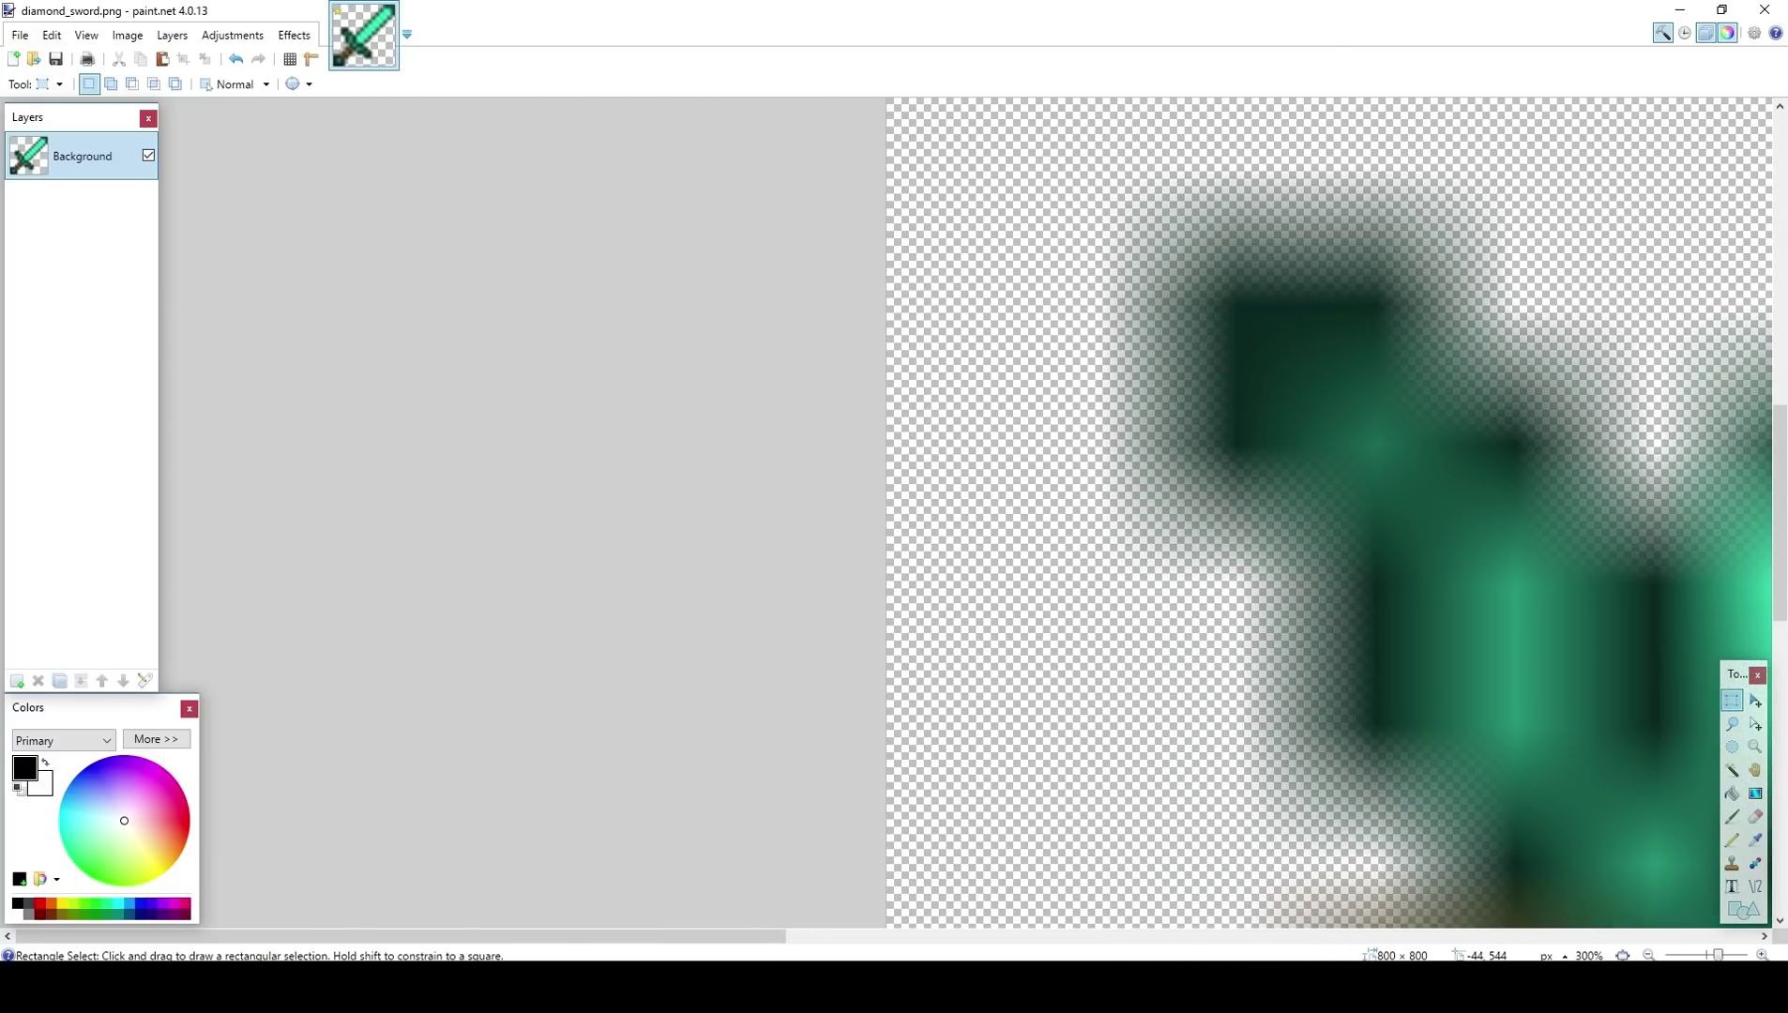
drag(767, 936, 935, 956)
key(ctrl+minus)
key(ctrl+minus)
key(ctrl+minus)
key(ctrl+minus)
key(ctrl+minus)
key(ctrl+minus)
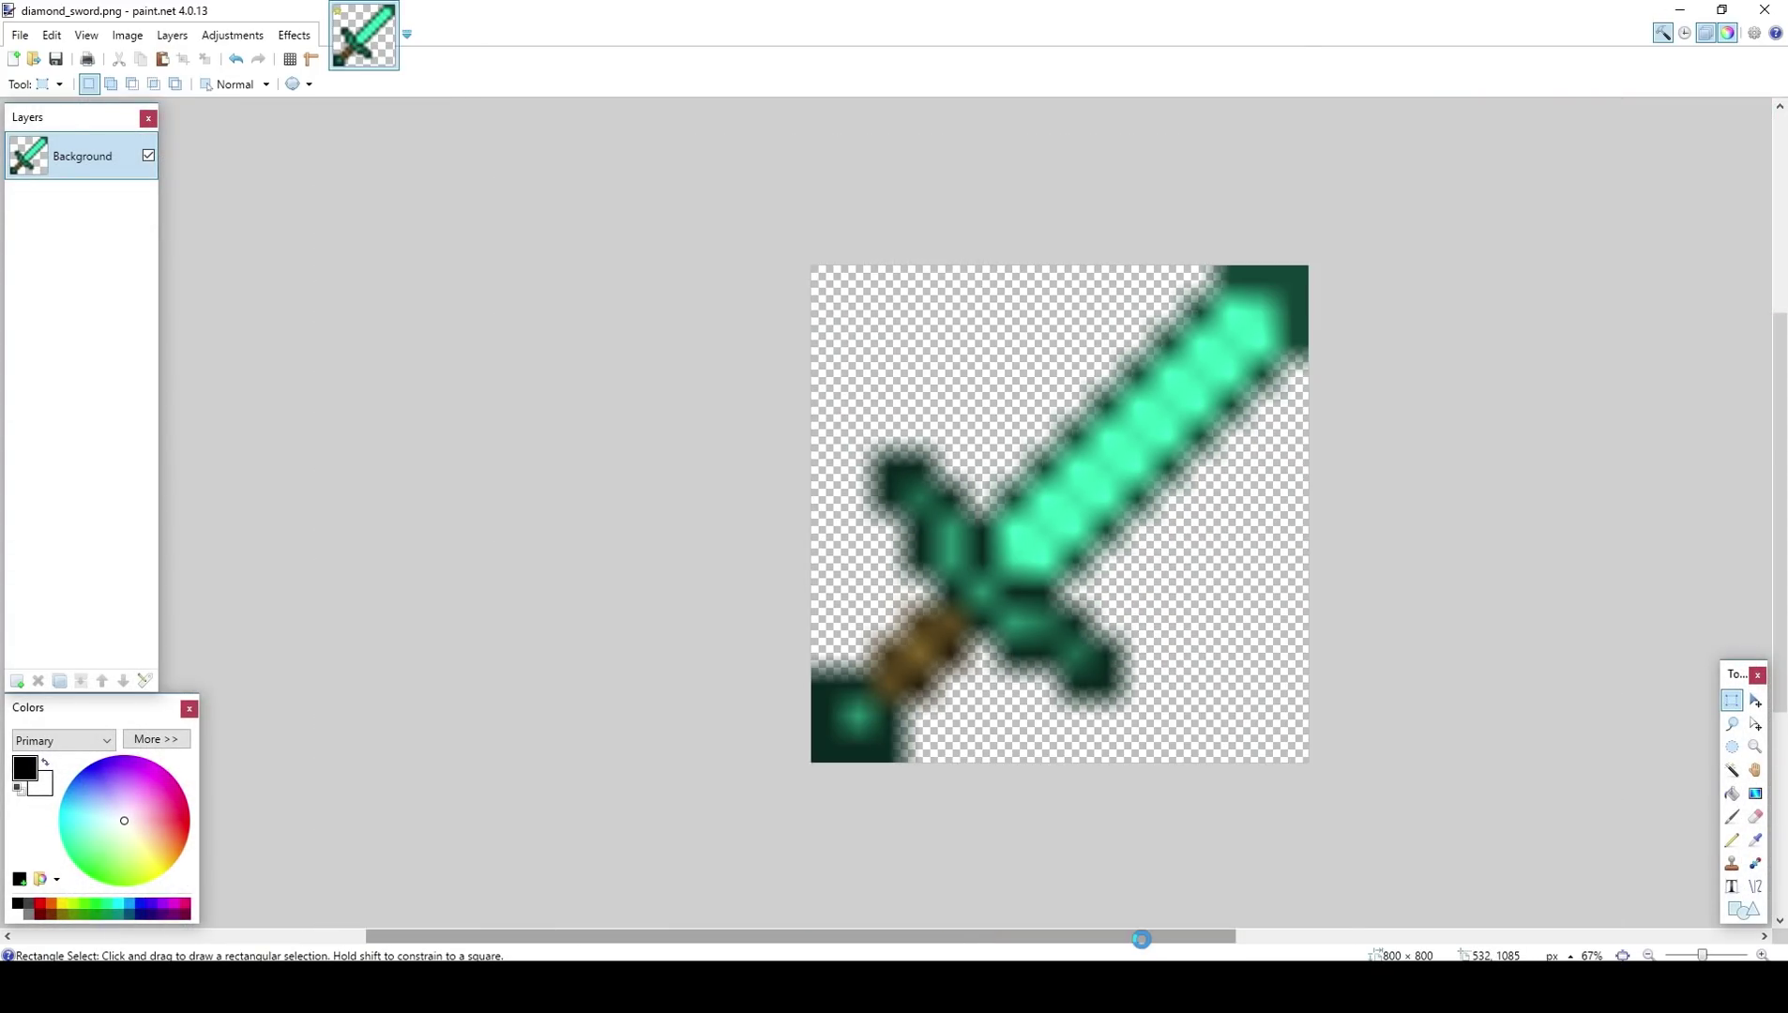
Step: Undo the blurry resize and redo it at 800×800 with Nearest Neighbor resampling
key(ctrl+z)
click(128, 35)
click(155, 78)
click(938, 357)
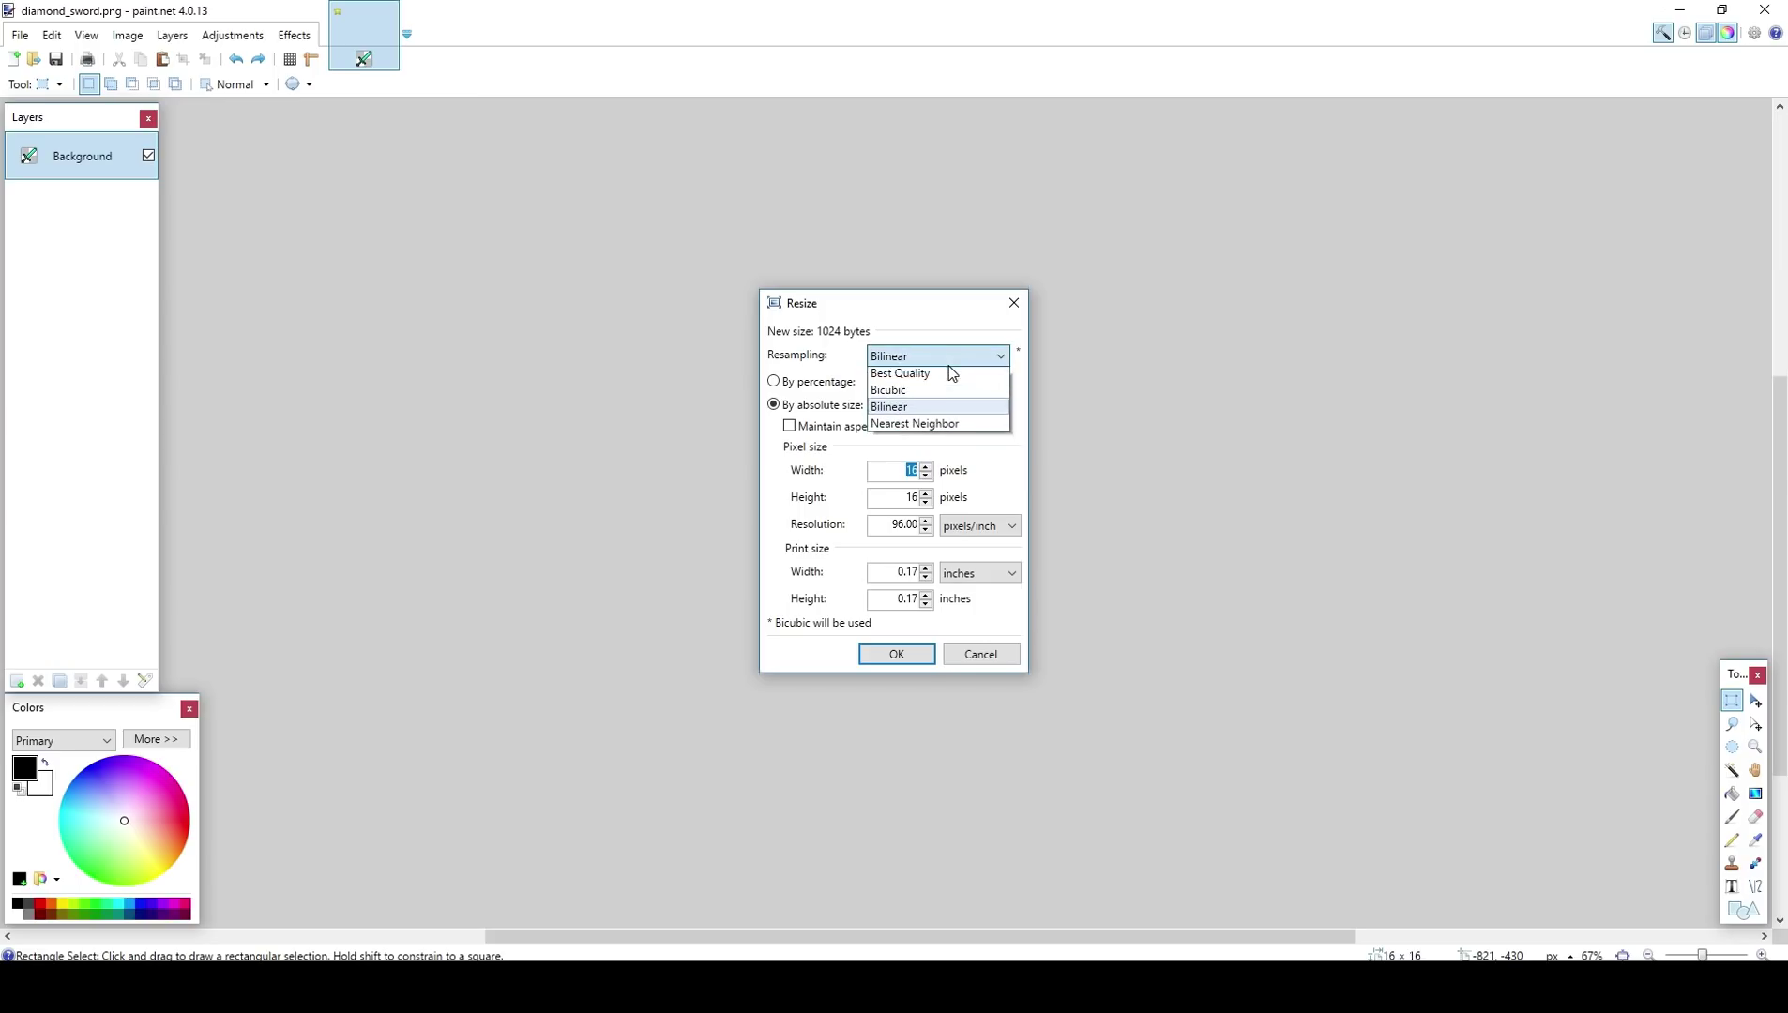
click(948, 427)
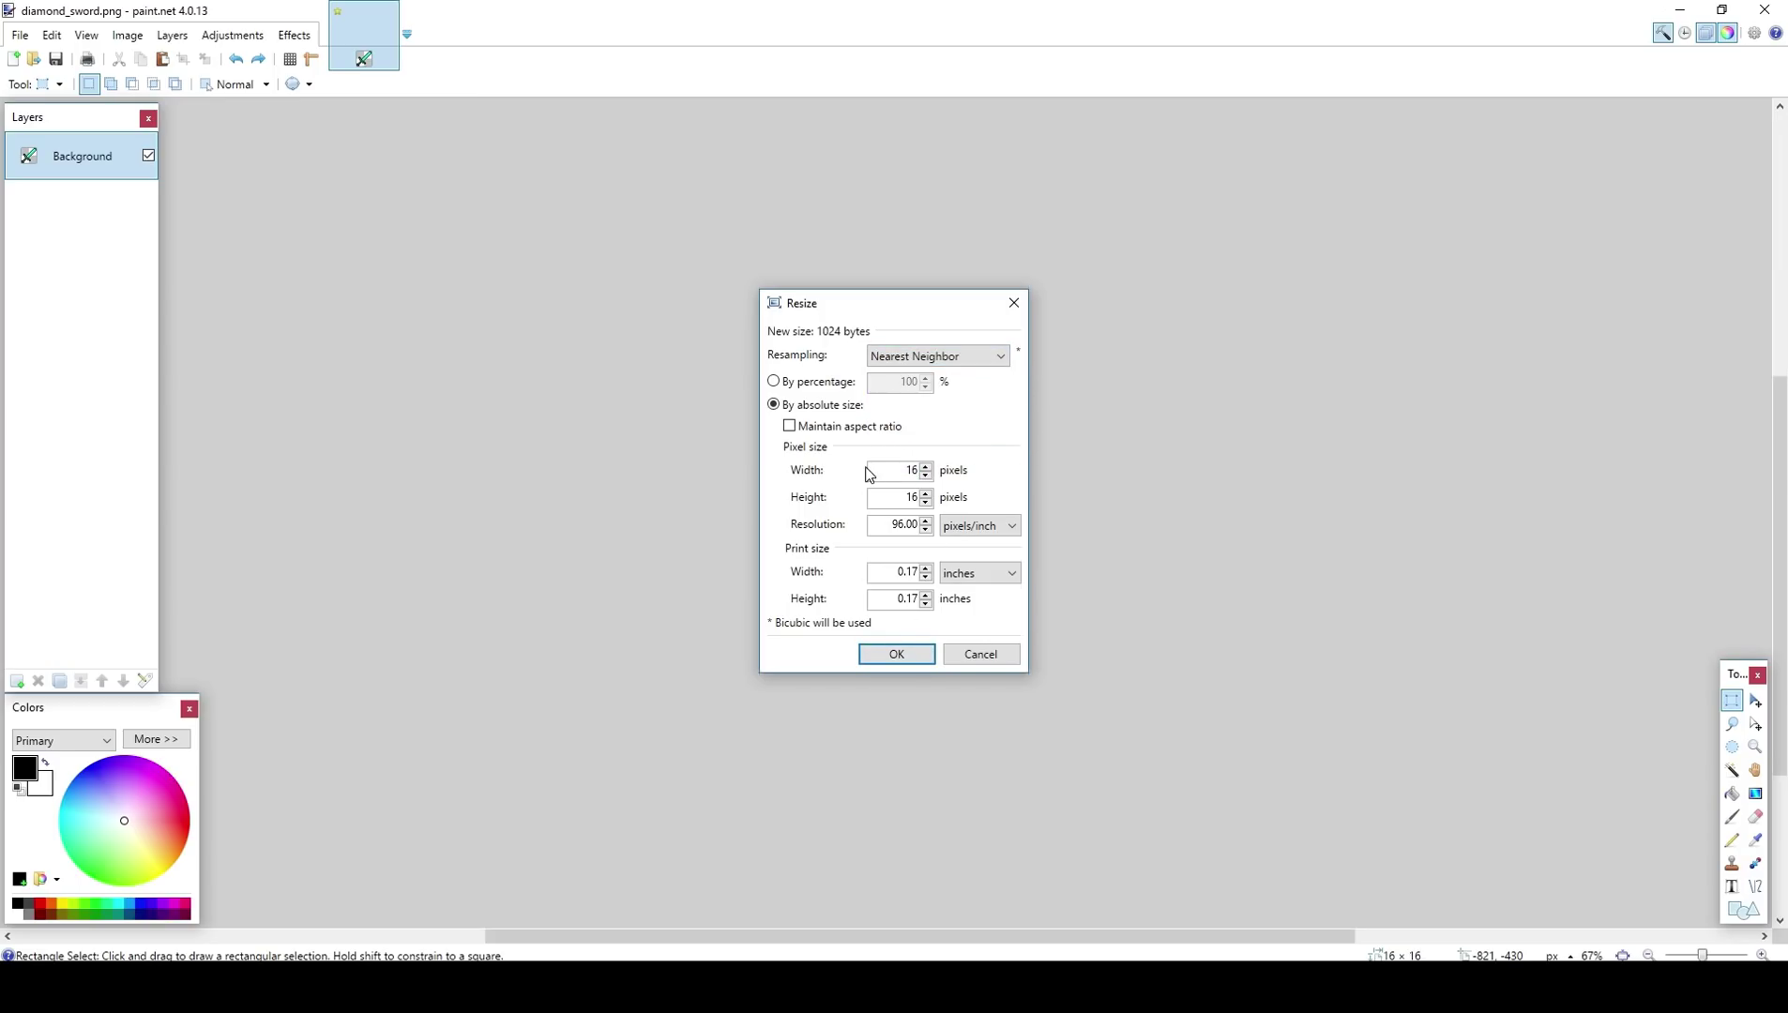
drag(870, 474, 952, 488)
text(800)
key(Tab)
text(800)
click(896, 656)
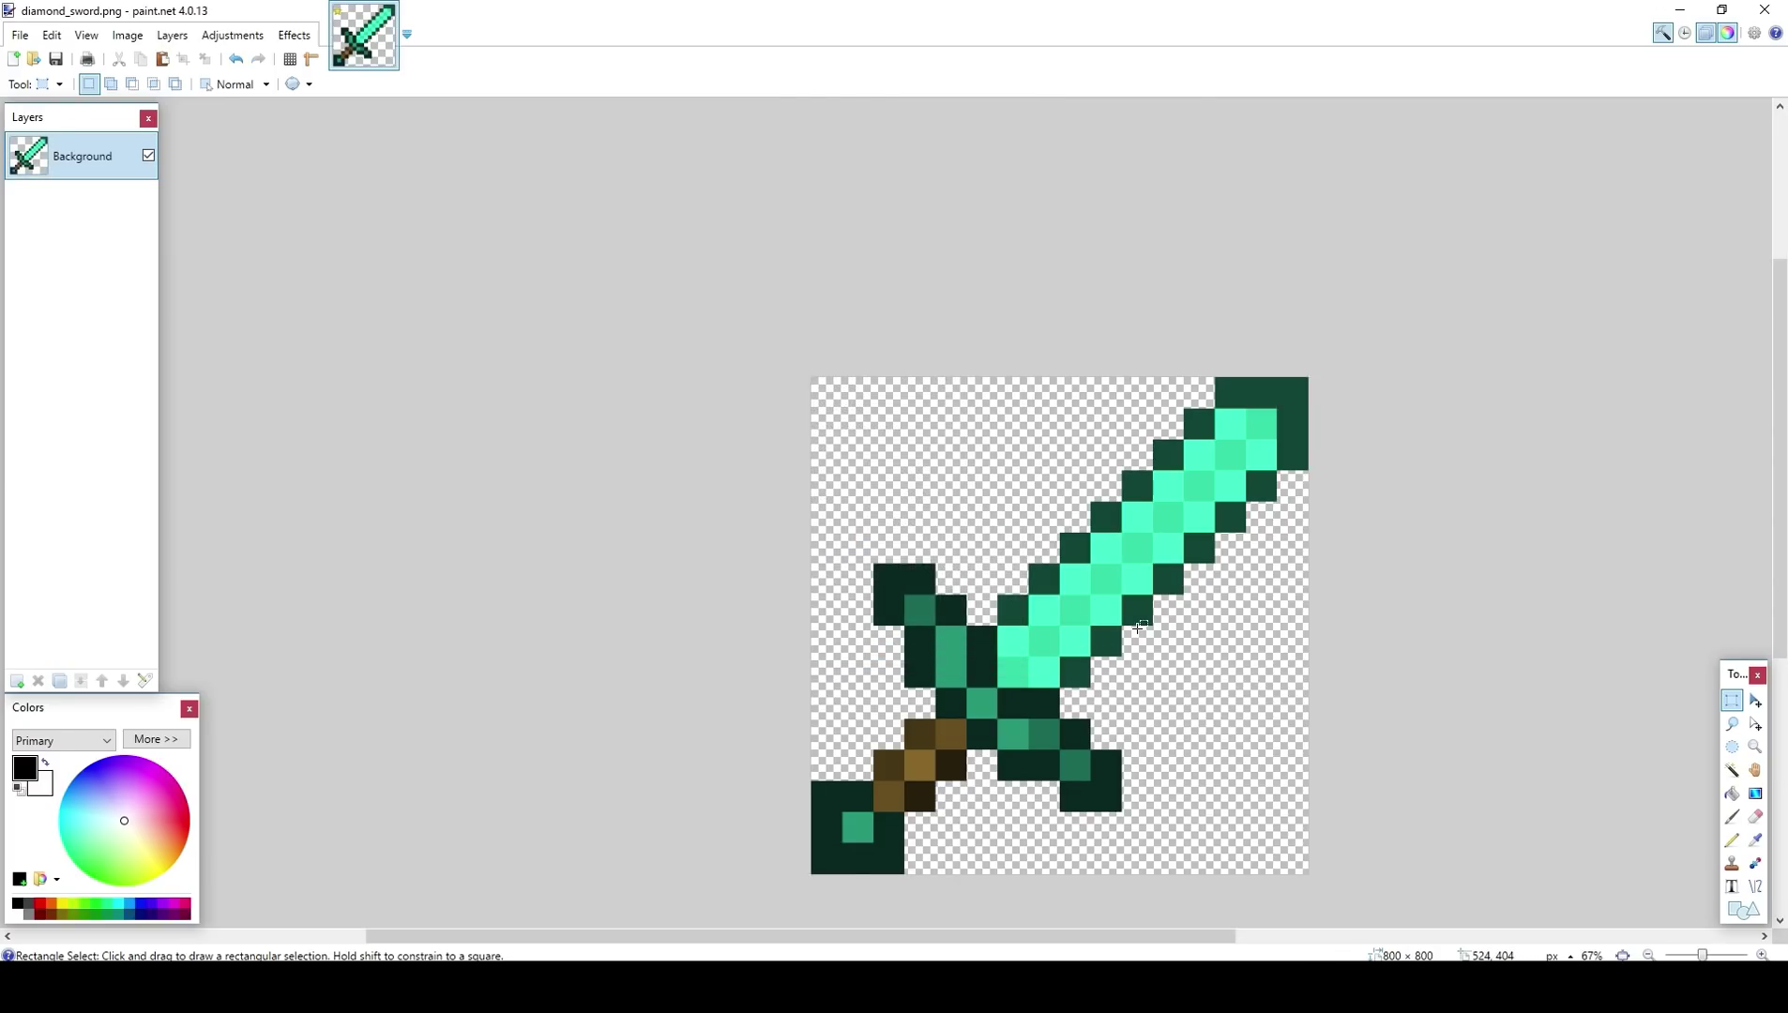
ctrl+scroll(1135, 628, up, 1)
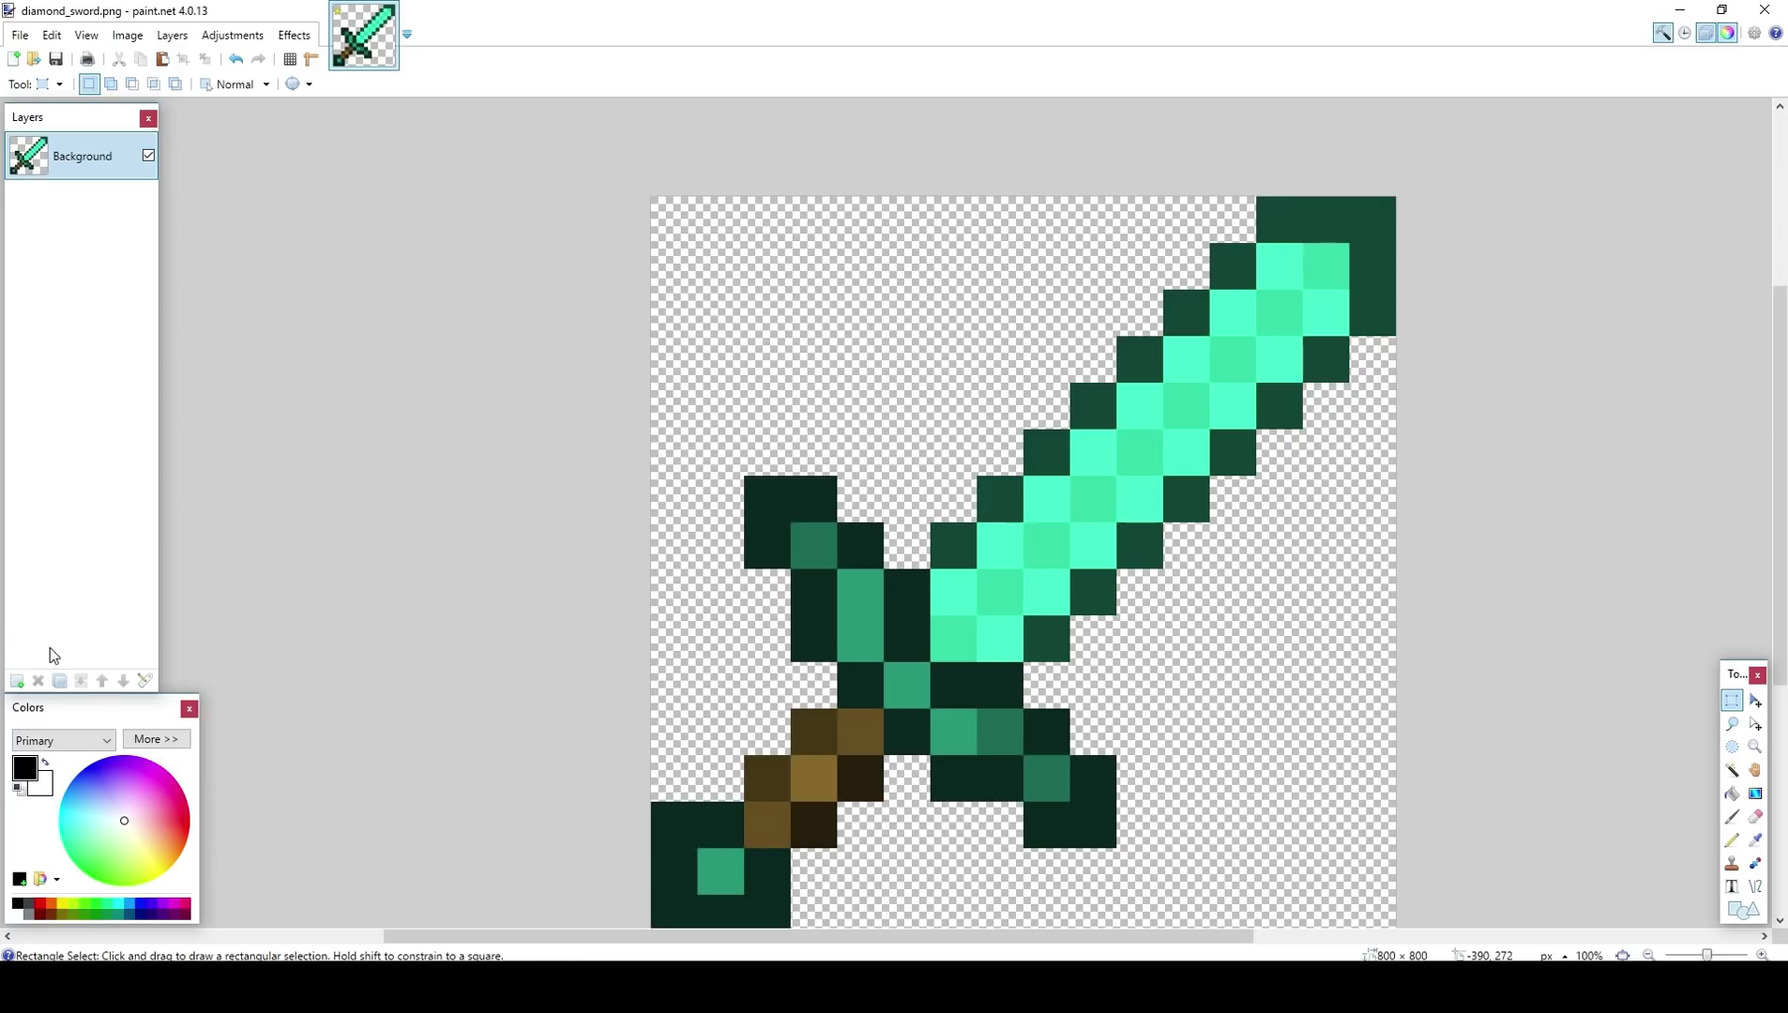
Step: Duplicate the sword layer, Magic Wand the blade's light cyan interior, and apply Gaussian Blur
click(59, 680)
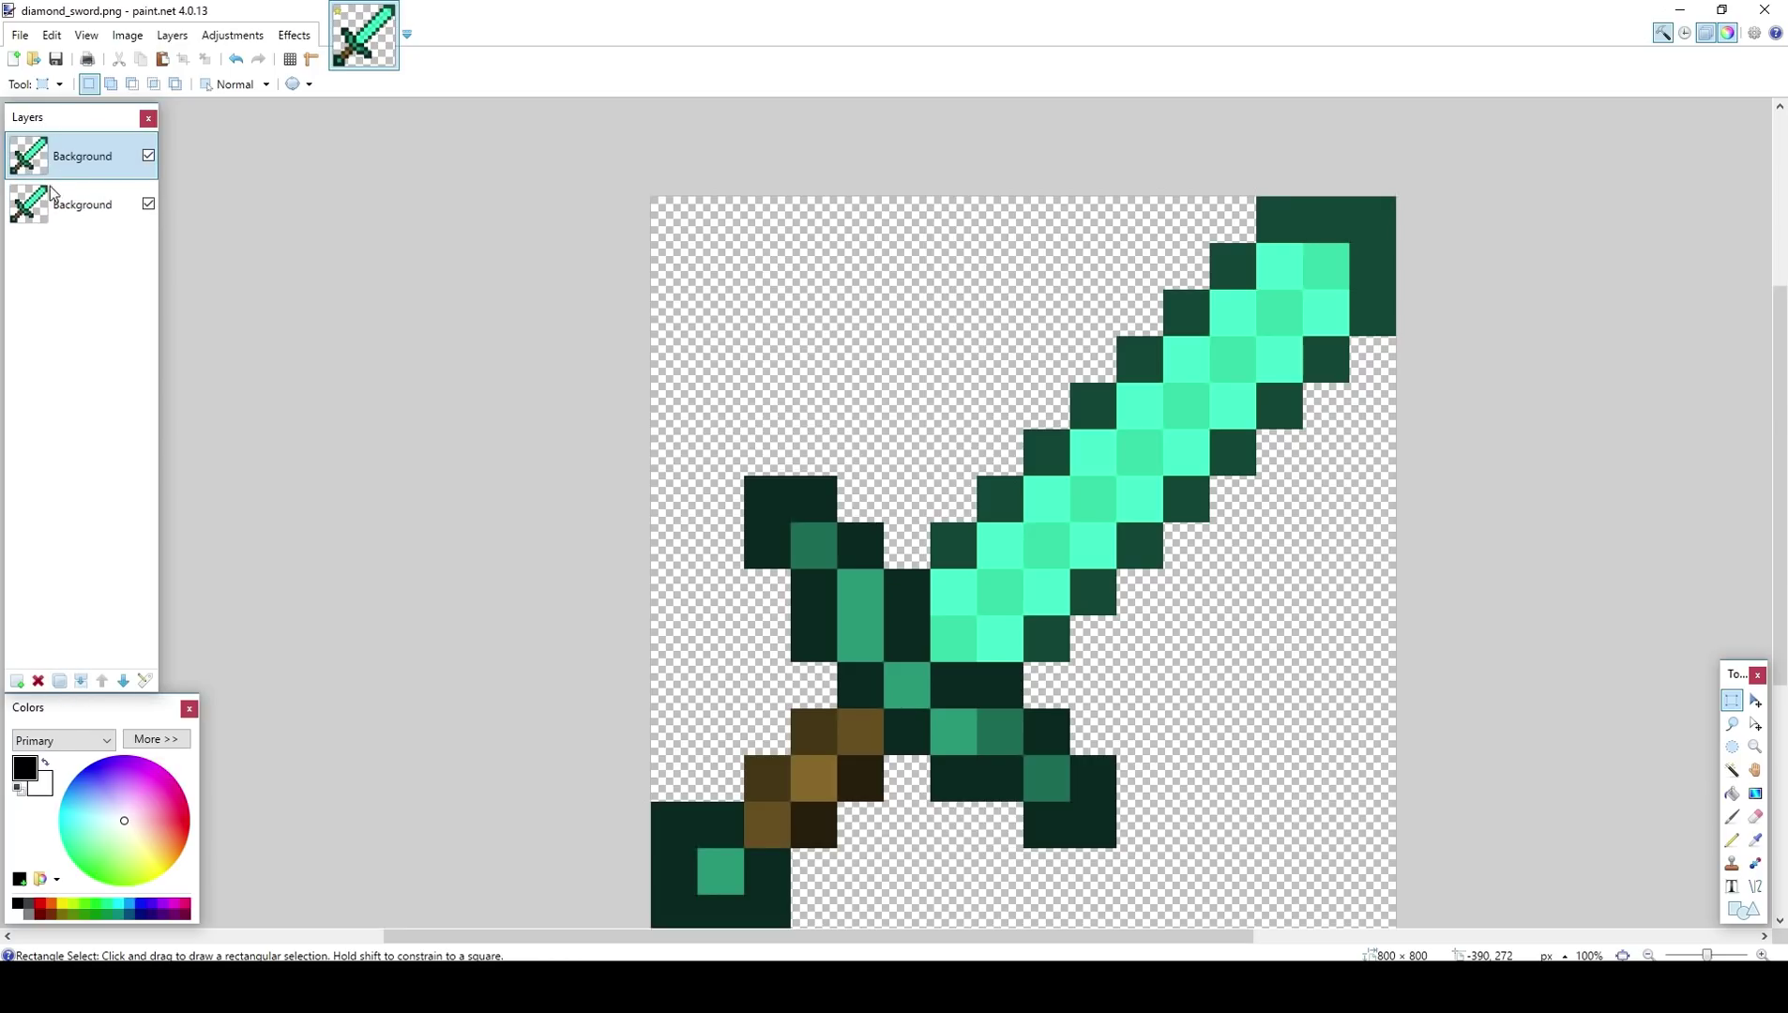
click(1732, 769)
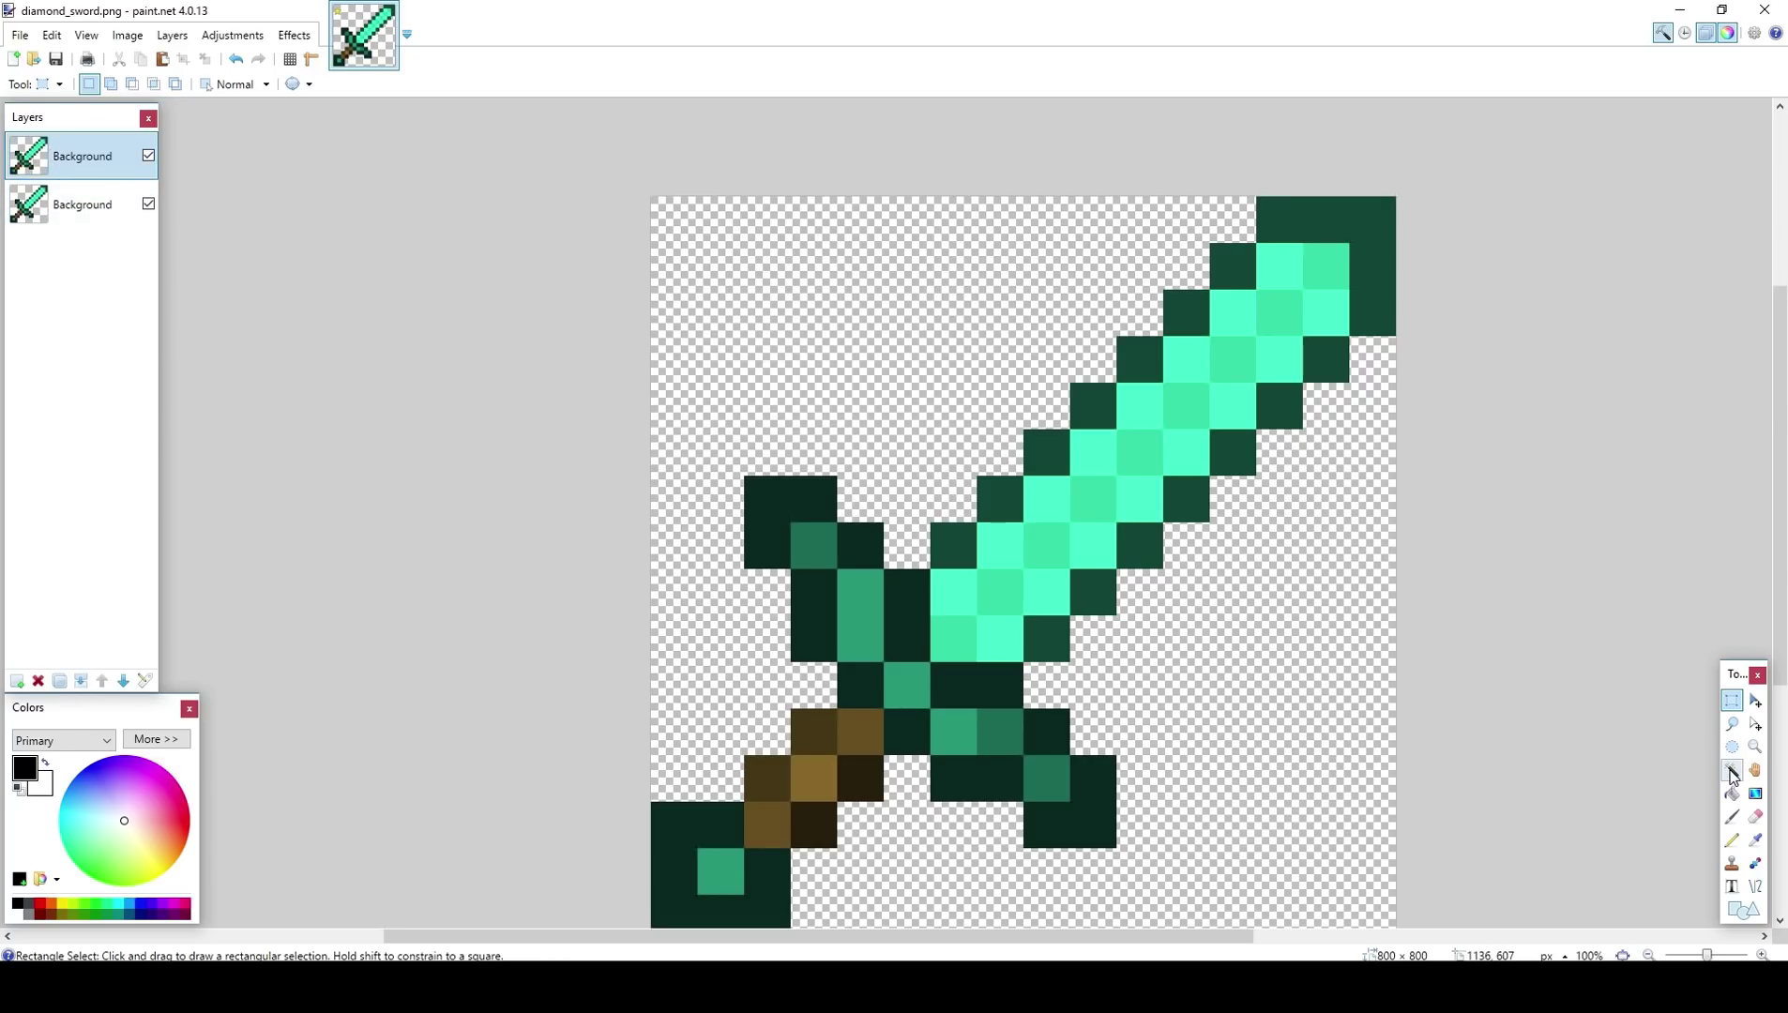
click(1138, 489)
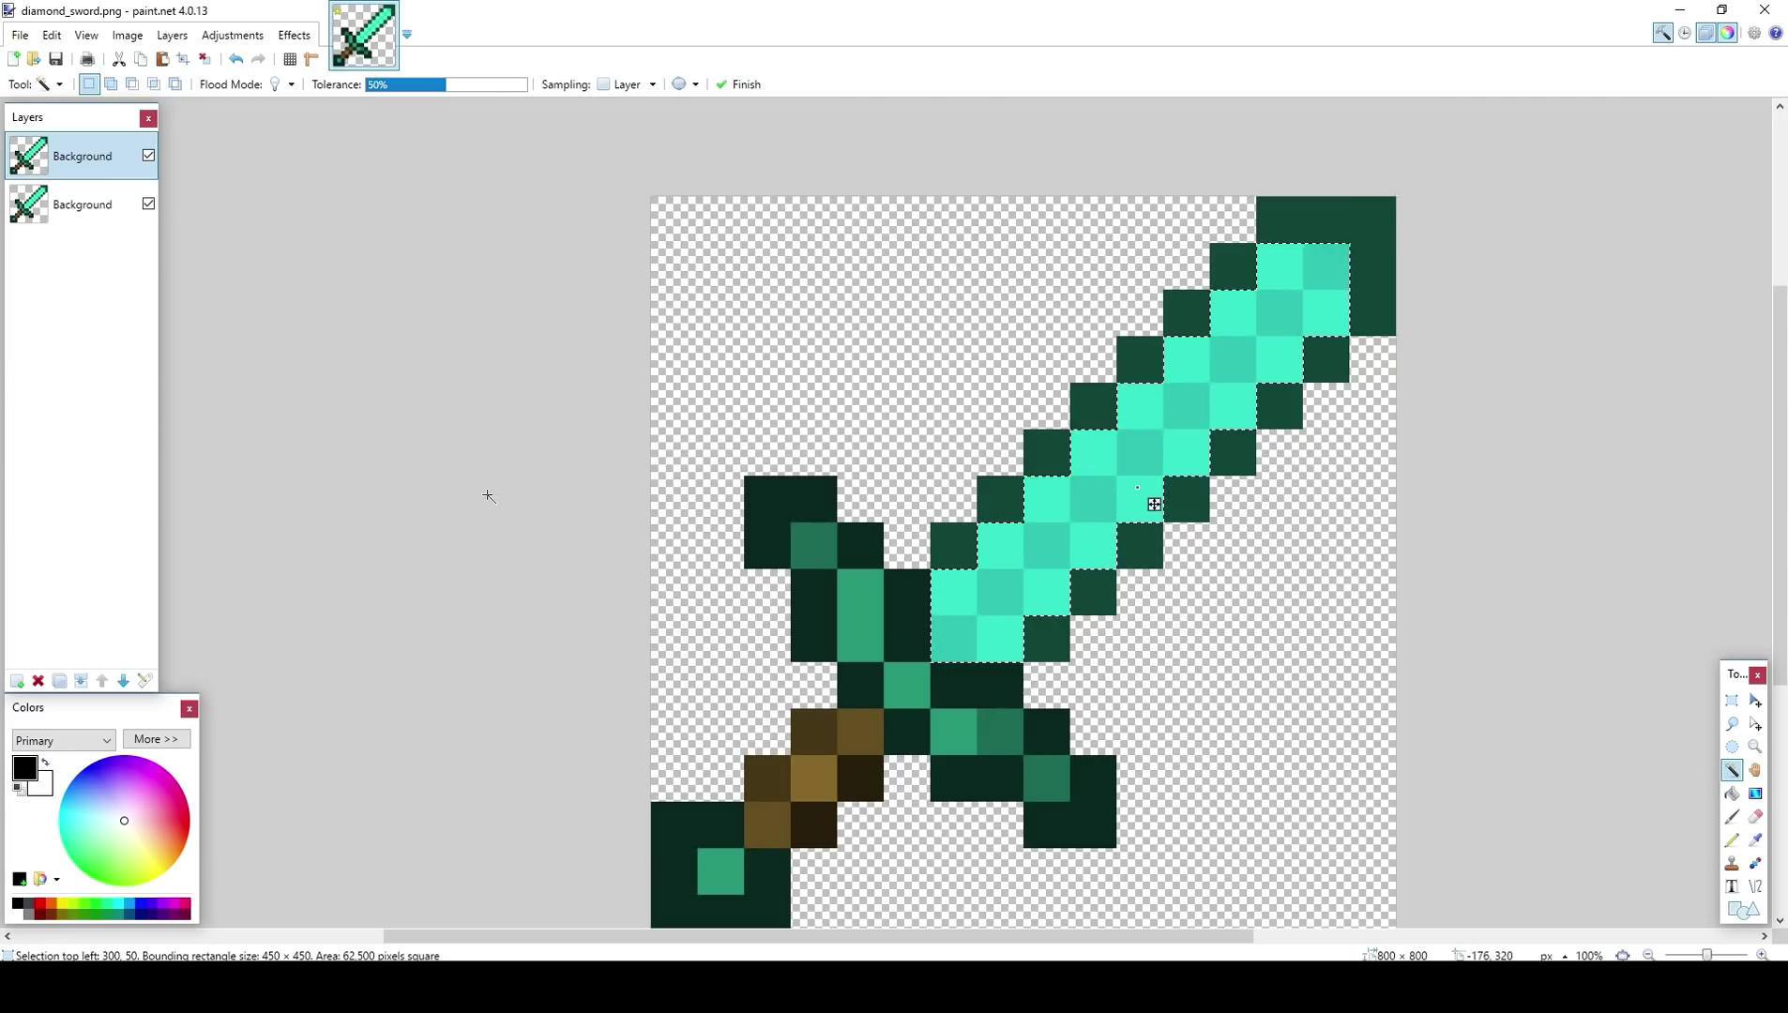
click(294, 35)
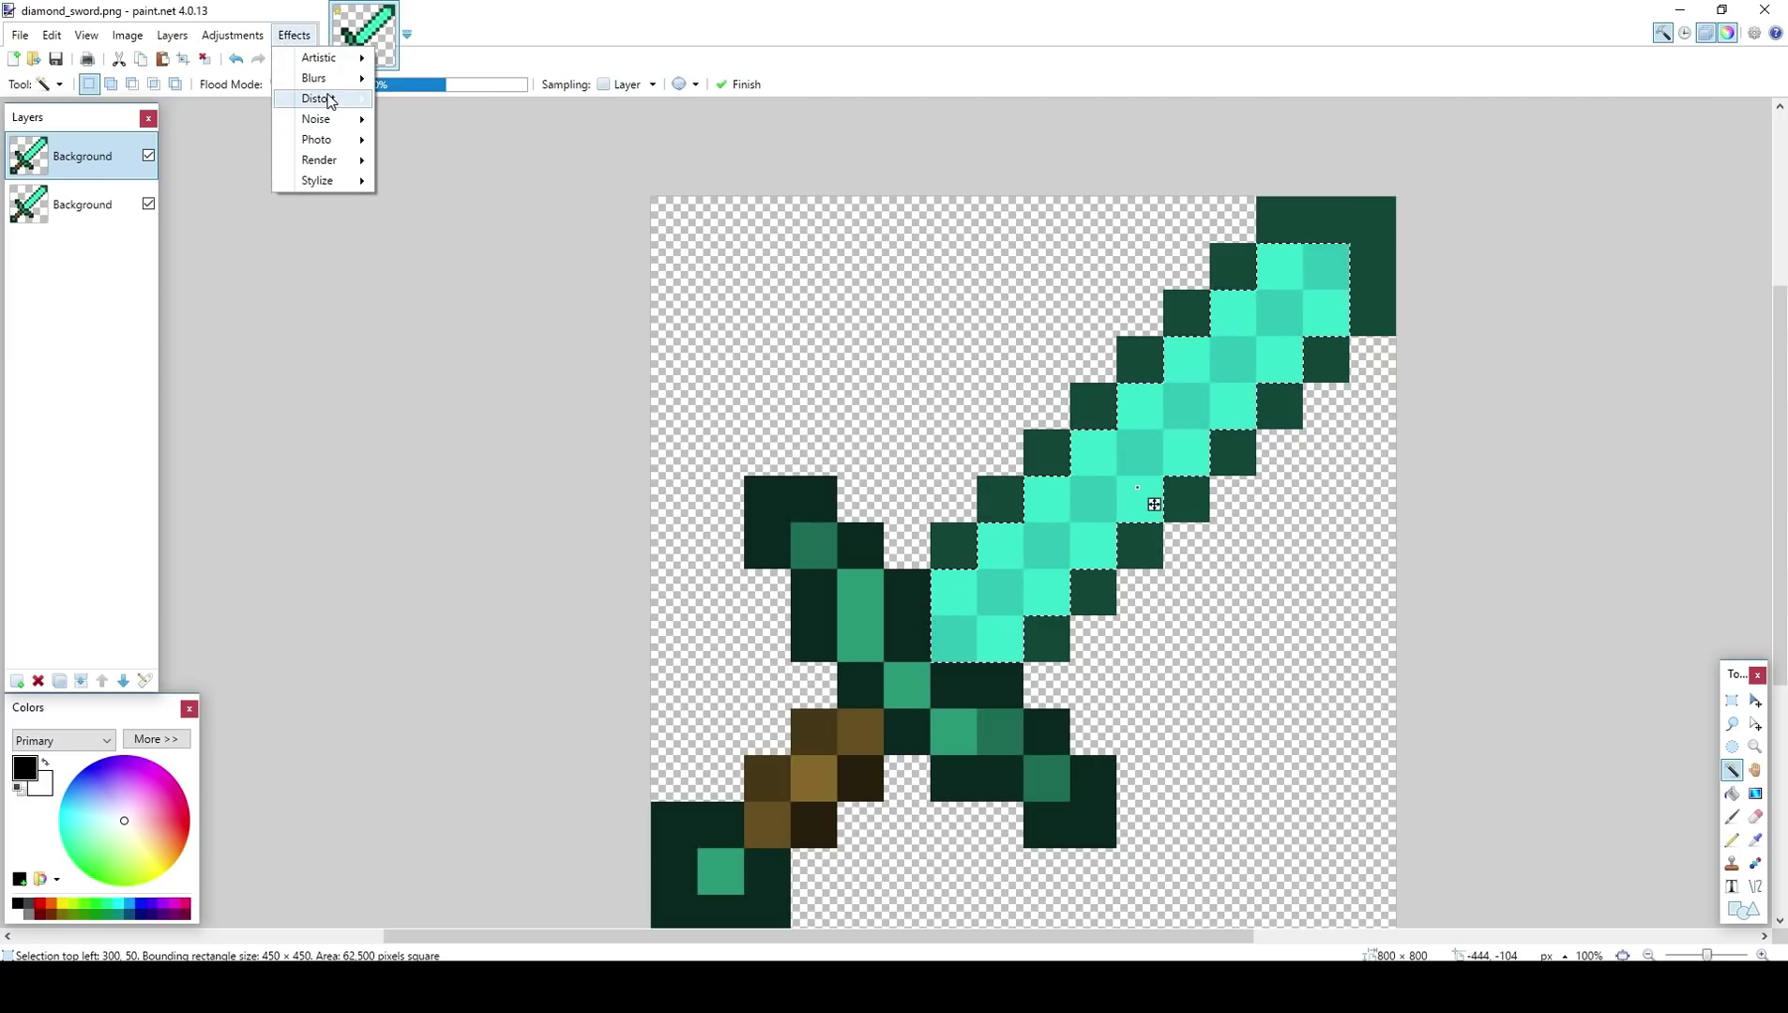
mouse_move(319, 77)
click(440, 119)
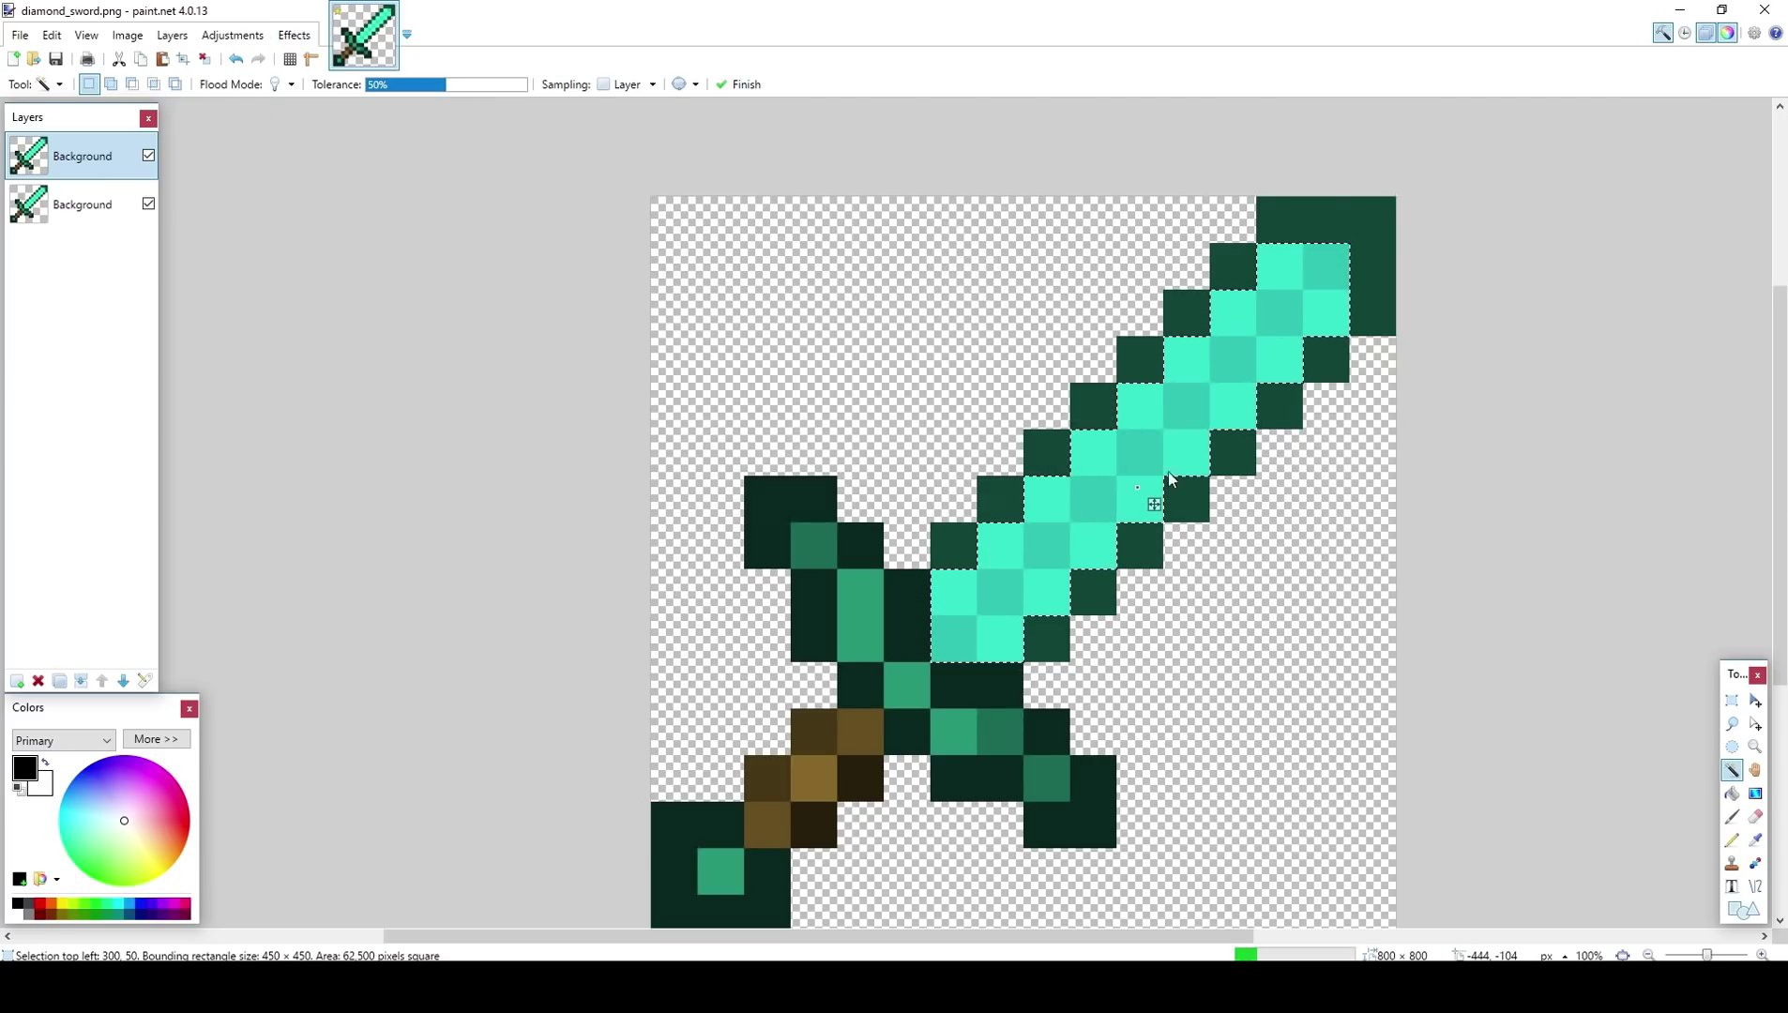
drag(966, 440, 587, 413)
drag(376, 453, 408, 437)
click(643, 448)
click(549, 492)
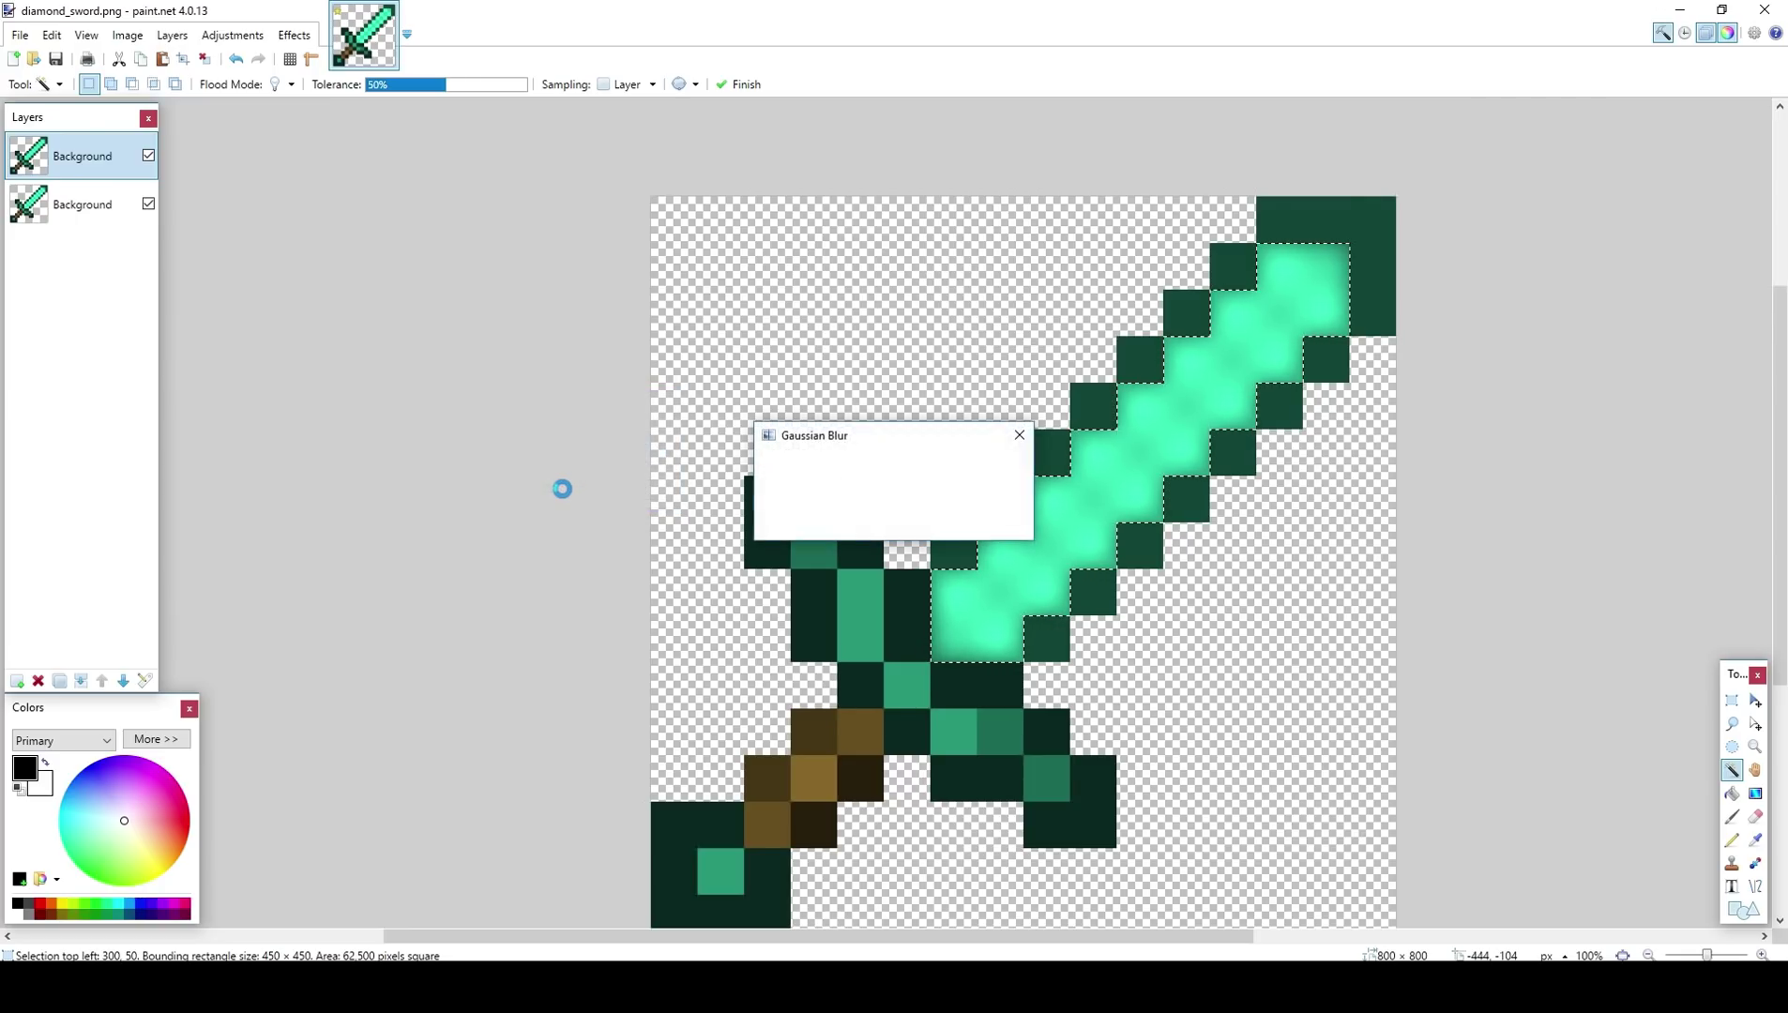
Step: Deselect and undo back to the original 16×16 single-layer sword
key(ctrl+d)
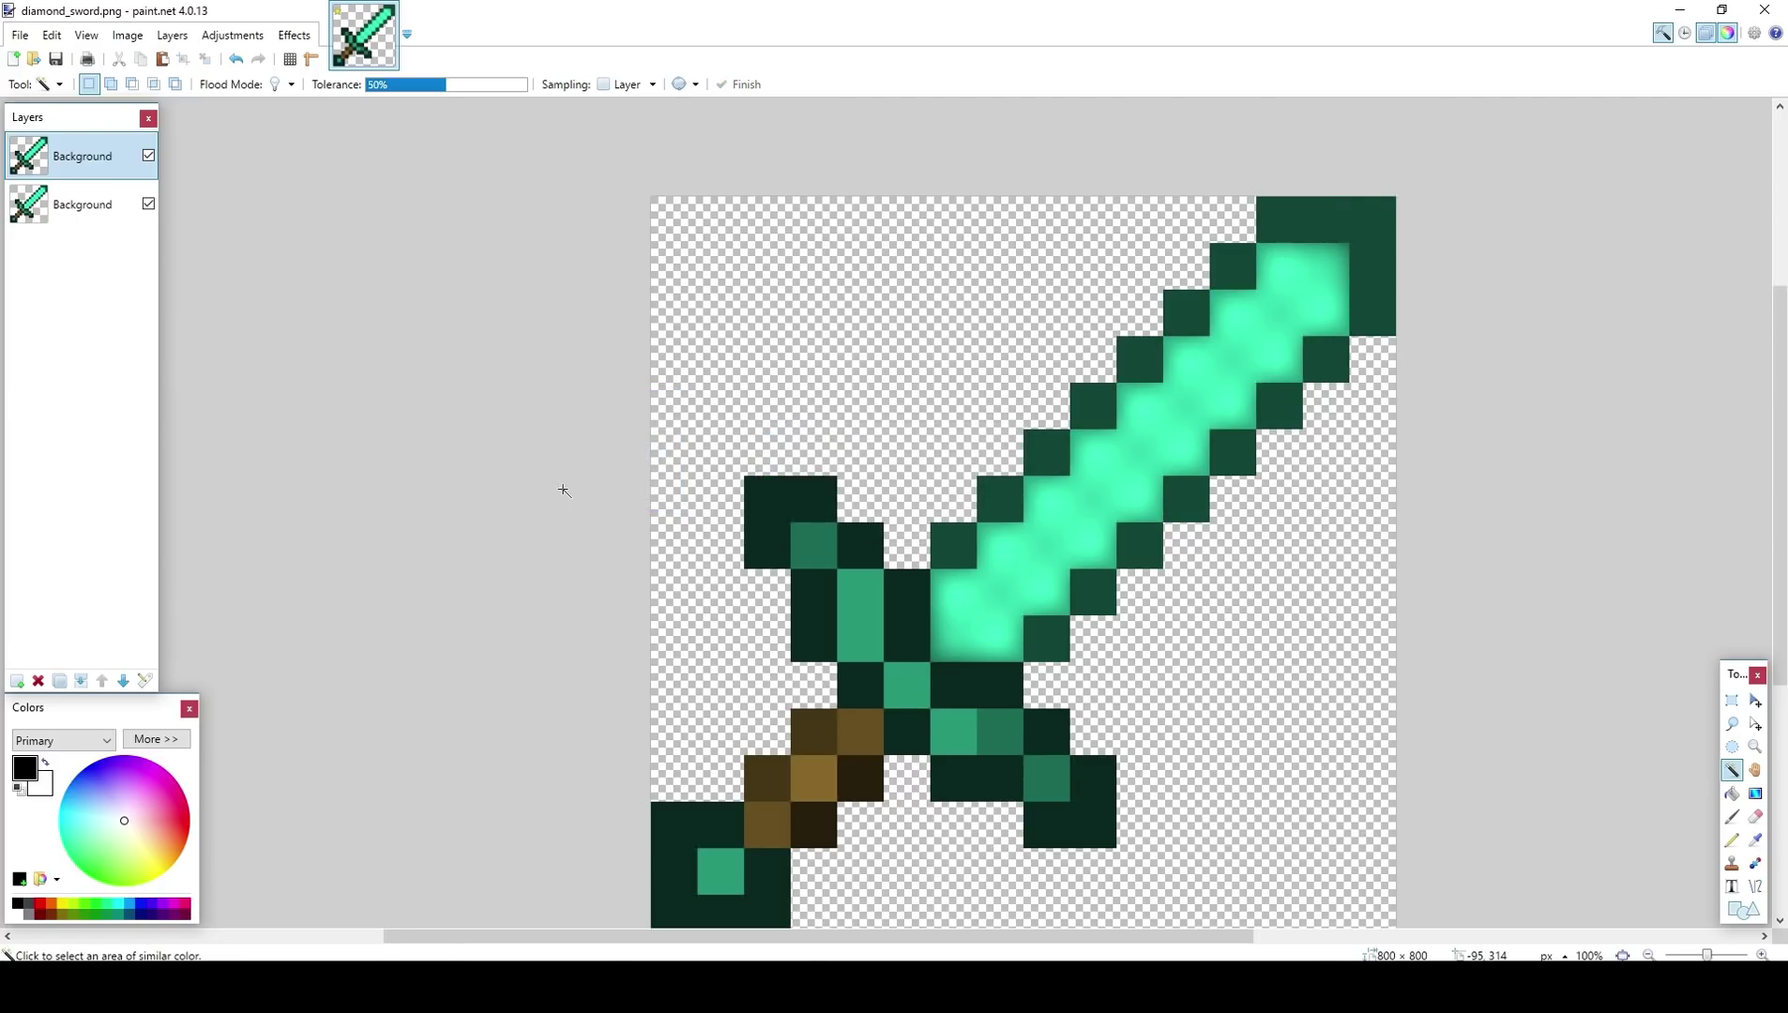
key(ctrl+z)
key(ctrl+z)
key(ctrl+z)
key(ctrl+z)
key(ctrl+z)
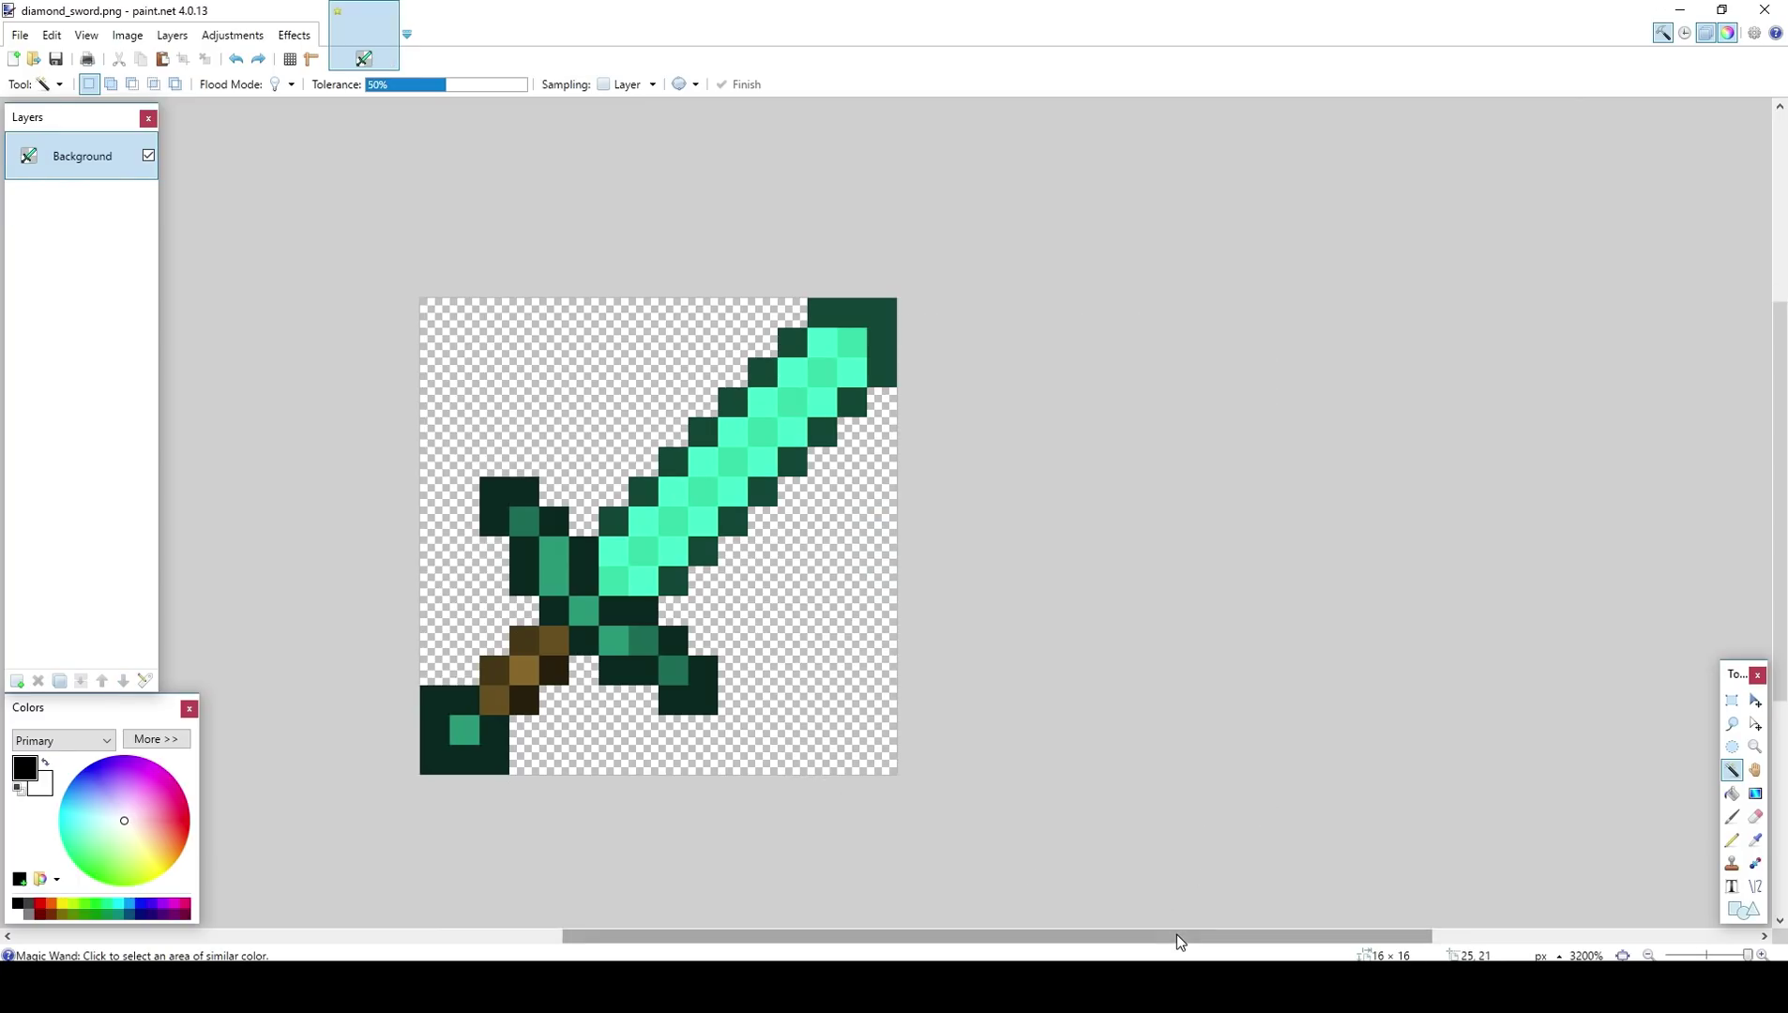
drag(1177, 938, 1078, 924)
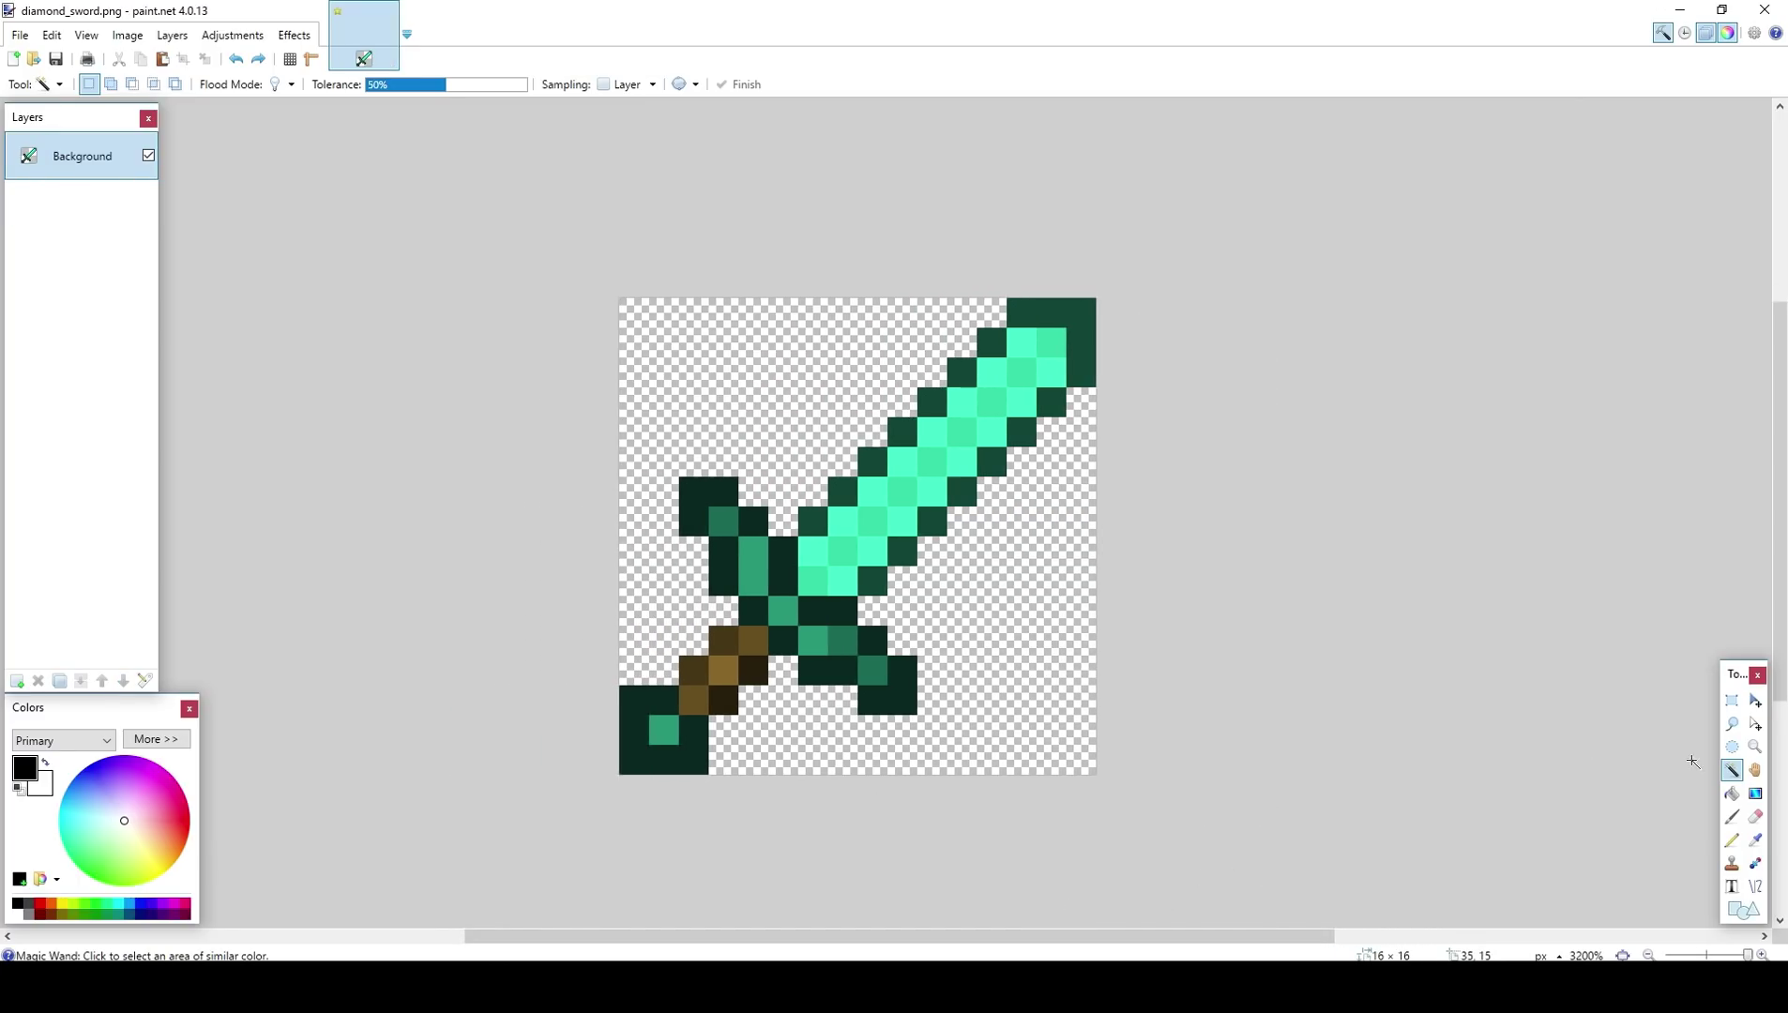
Step: Clear the 16×16 canvas by selecting all of it and deleting the old sword pixels
click(1732, 700)
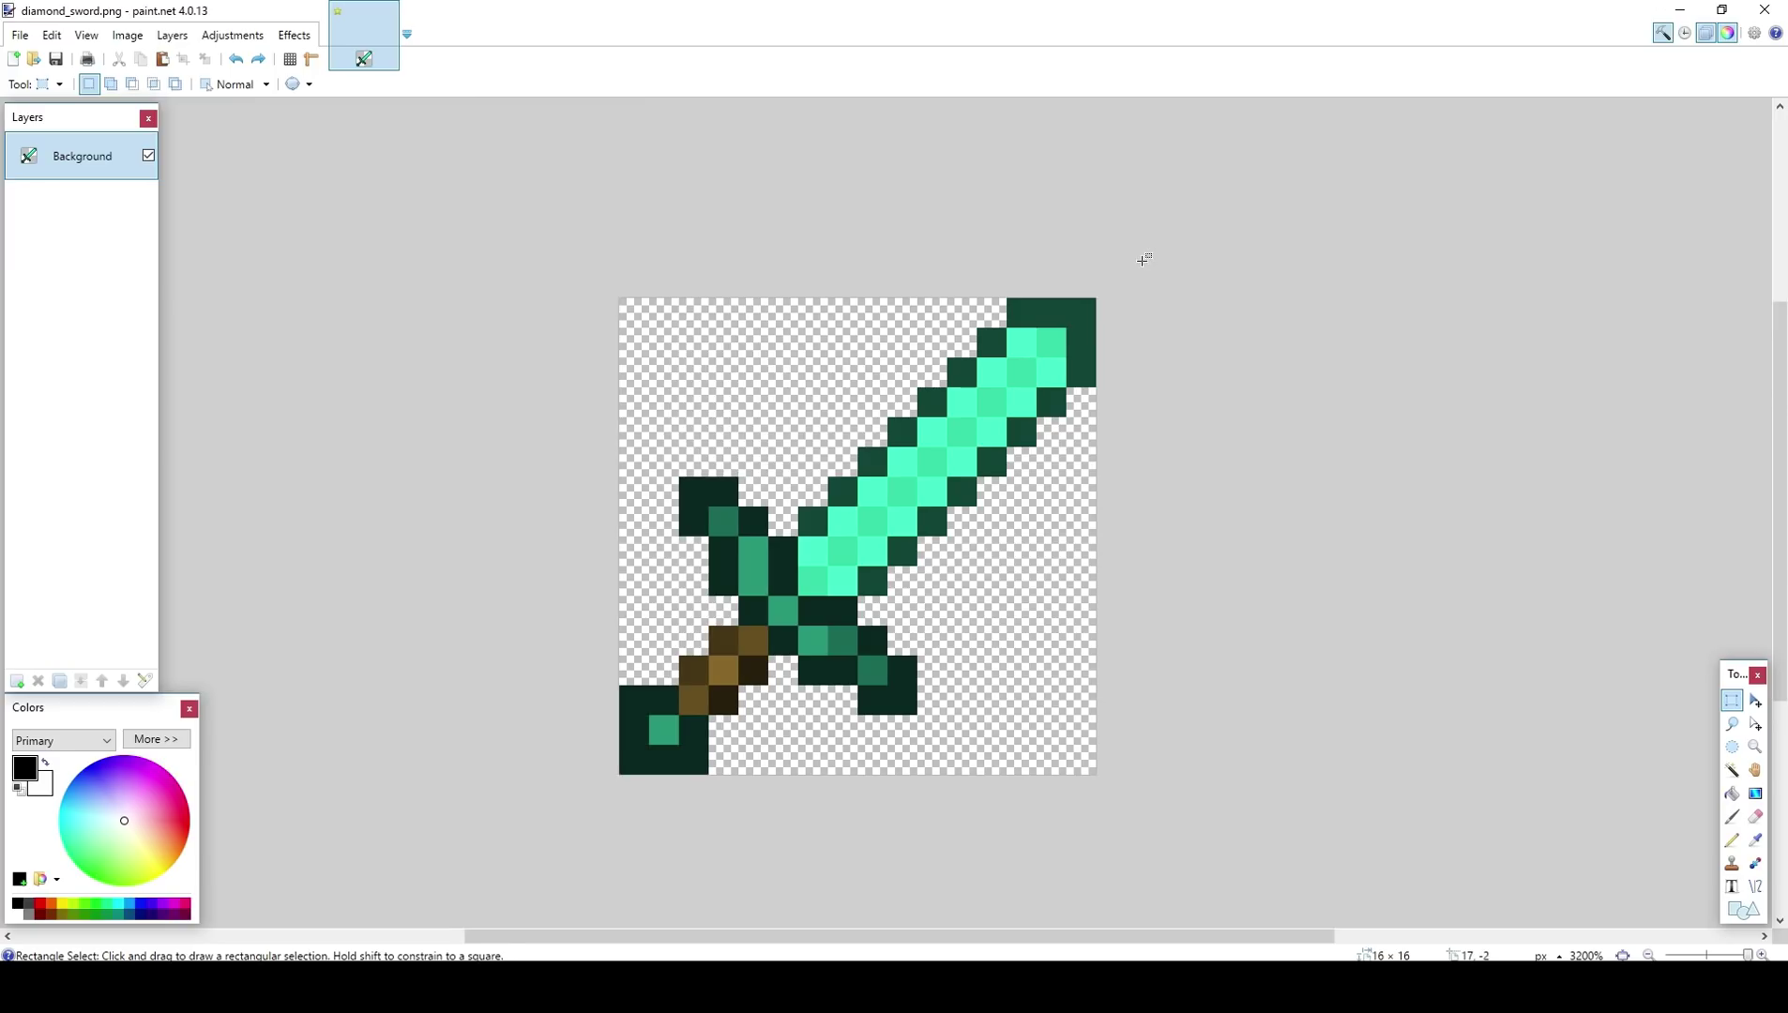
drag(1143, 259, 512, 855)
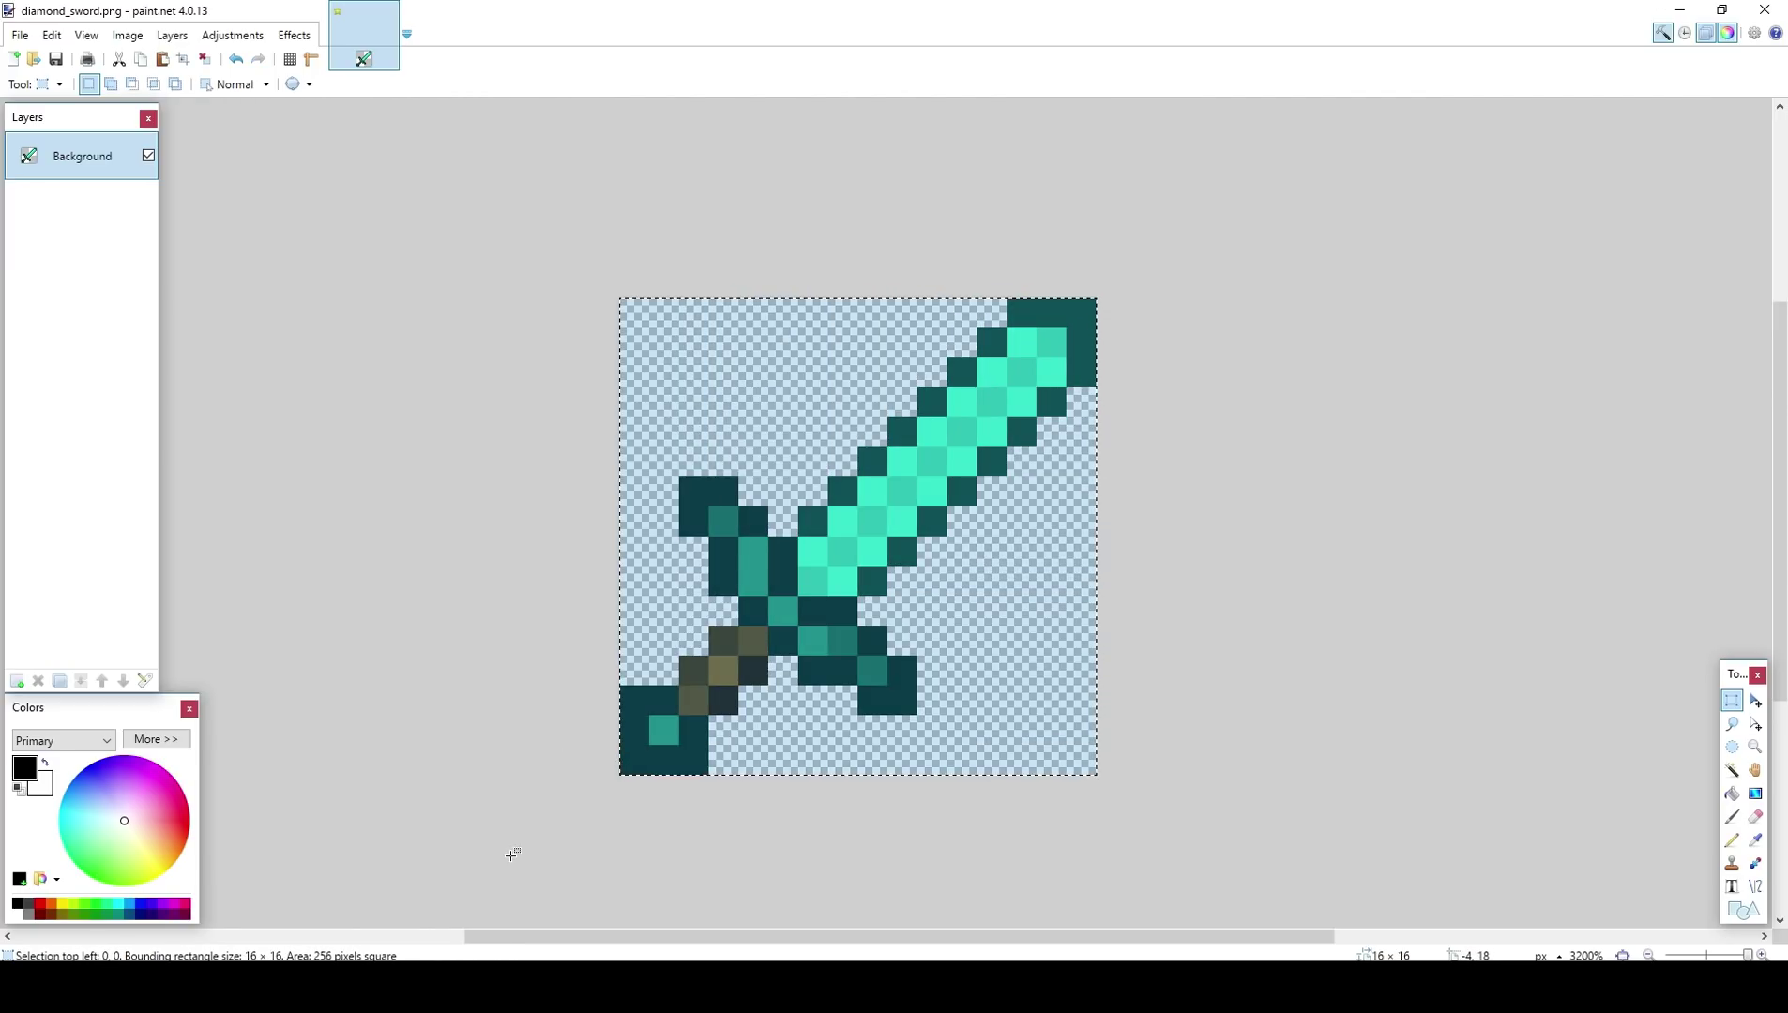
key(Delete)
Step: With a black Pencil, place the first handle pixels near the canvas's bottom-left corner
click(1732, 840)
click(59, 823)
drag(751, 552, 872, 582)
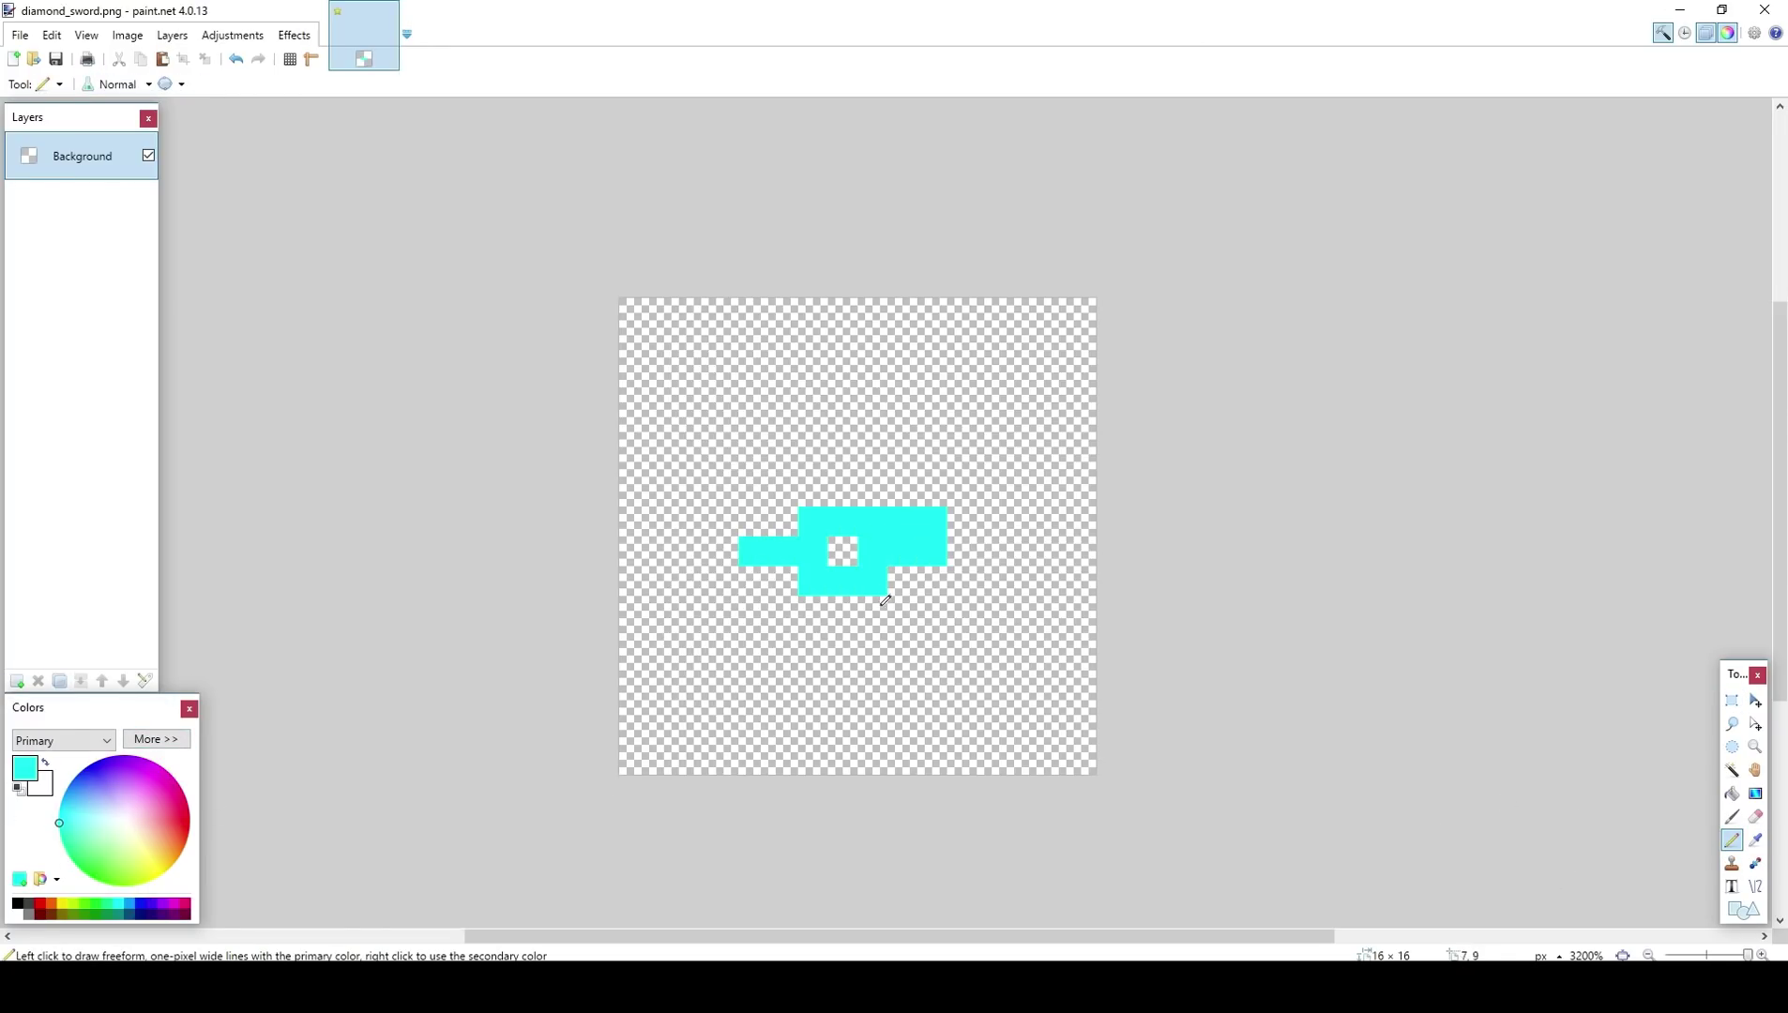
key(ctrl+z)
click(16, 904)
click(625, 738)
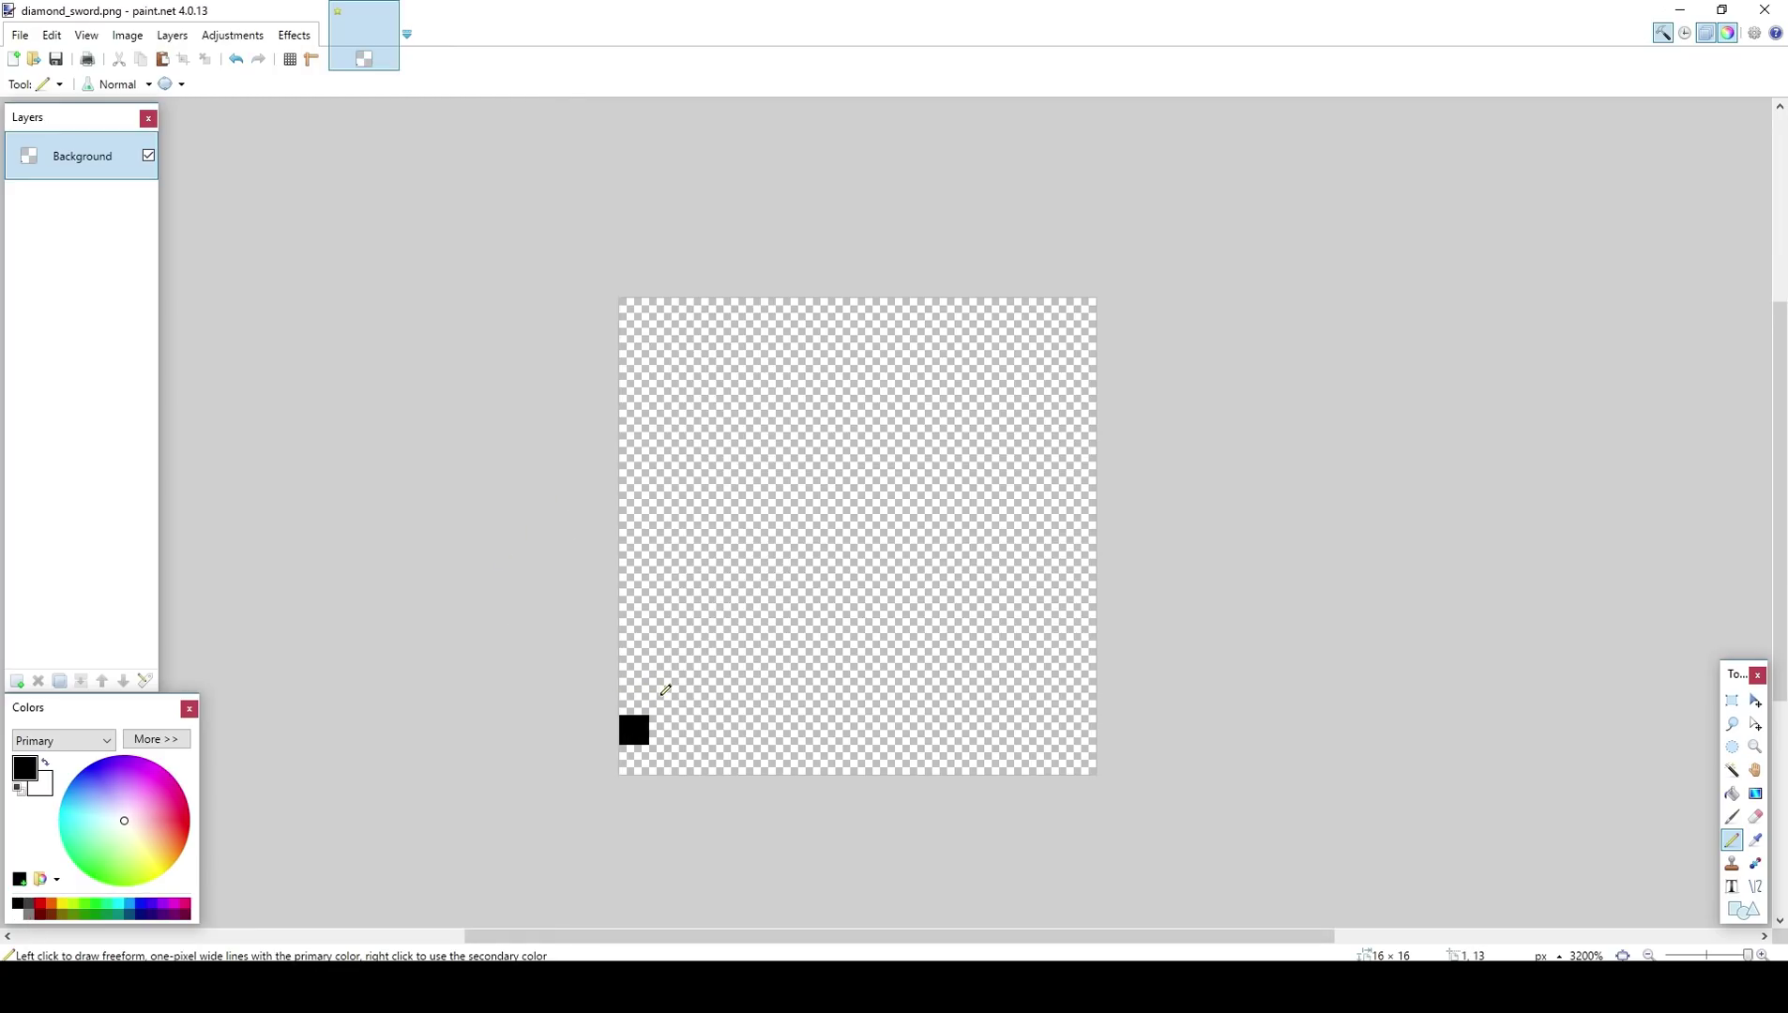
click(662, 695)
click(676, 668)
key(ctrl+z)
click(698, 672)
click(723, 641)
click(696, 764)
key(ctrl+z)
click(666, 732)
key(ctrl+z)
Step: Draw the handle diagonal from (1,15) to (4,12) and the lower guard arm out to (8,13)
drag(675, 760, 756, 677)
click(753, 641)
click(754, 611)
click(723, 580)
click(693, 551)
click(791, 642)
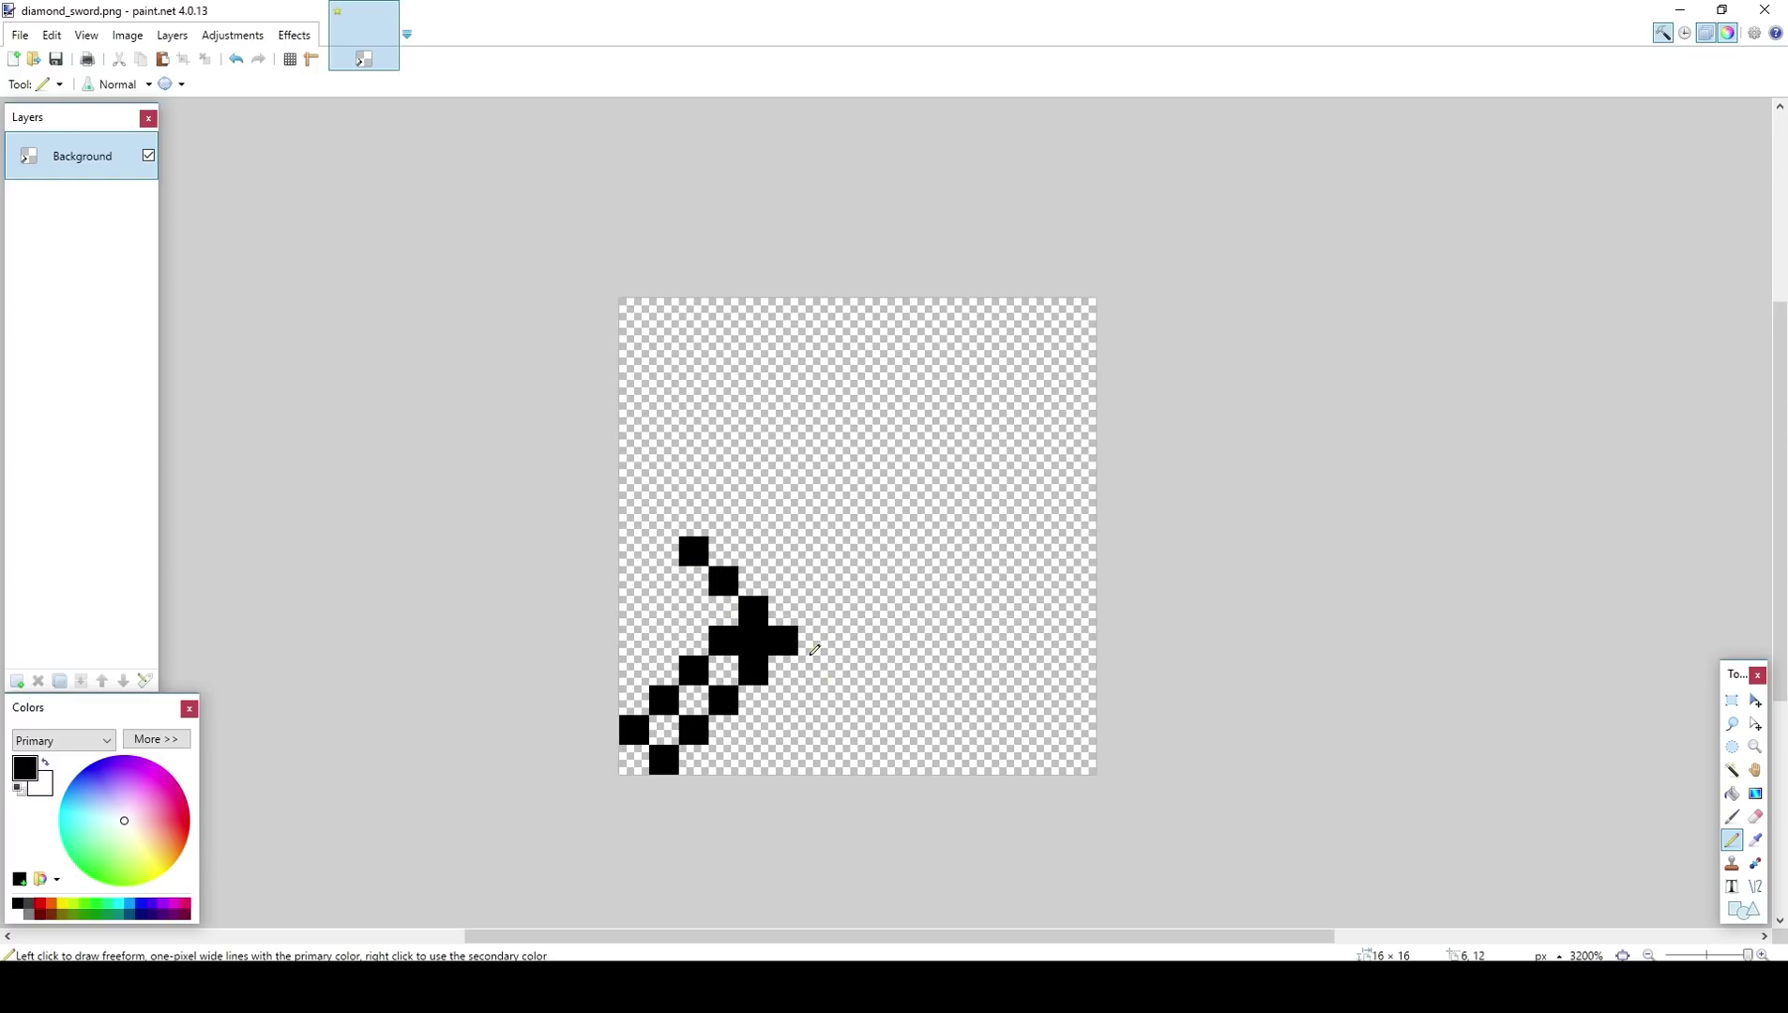
drag(812, 656, 845, 699)
click(872, 668)
key(ctrl+z)
click(875, 699)
Step: Draw the upper crossguard pixels from (2,7) to (5,9) and refine the guard around (7,10)–(8,12)
click(693, 524)
click(727, 523)
click(762, 559)
click(783, 582)
drag(782, 612, 813, 611)
key(ctrl+z)
click(812, 612)
click(843, 642)
click(868, 656)
key(ctrl+z)
key(ctrl+z)
key(ctrl+z)
click(850, 630)
drag(852, 624, 838, 593)
key(ctrl+z)
key(ctrl+z)
key(ctrl+z)
key(ctrl+z)
click(871, 657)
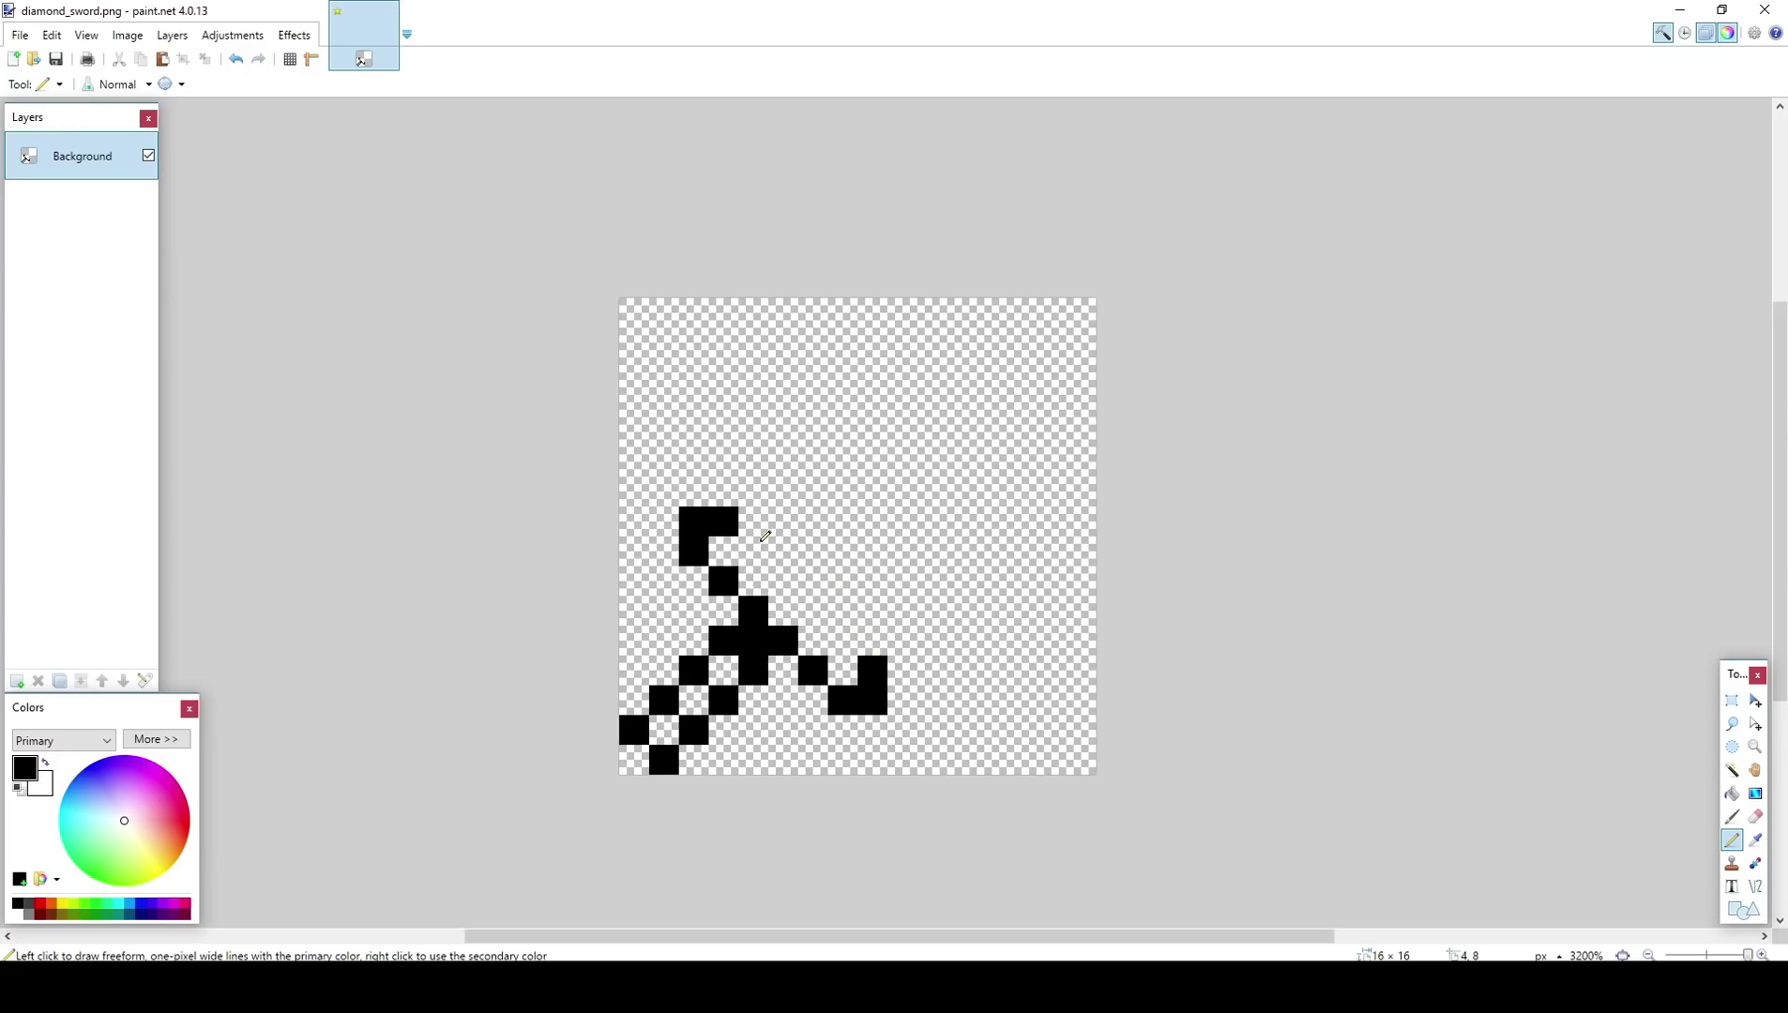
click(762, 542)
click(786, 555)
drag(861, 631, 832, 600)
click(808, 608)
key(ctrl+z)
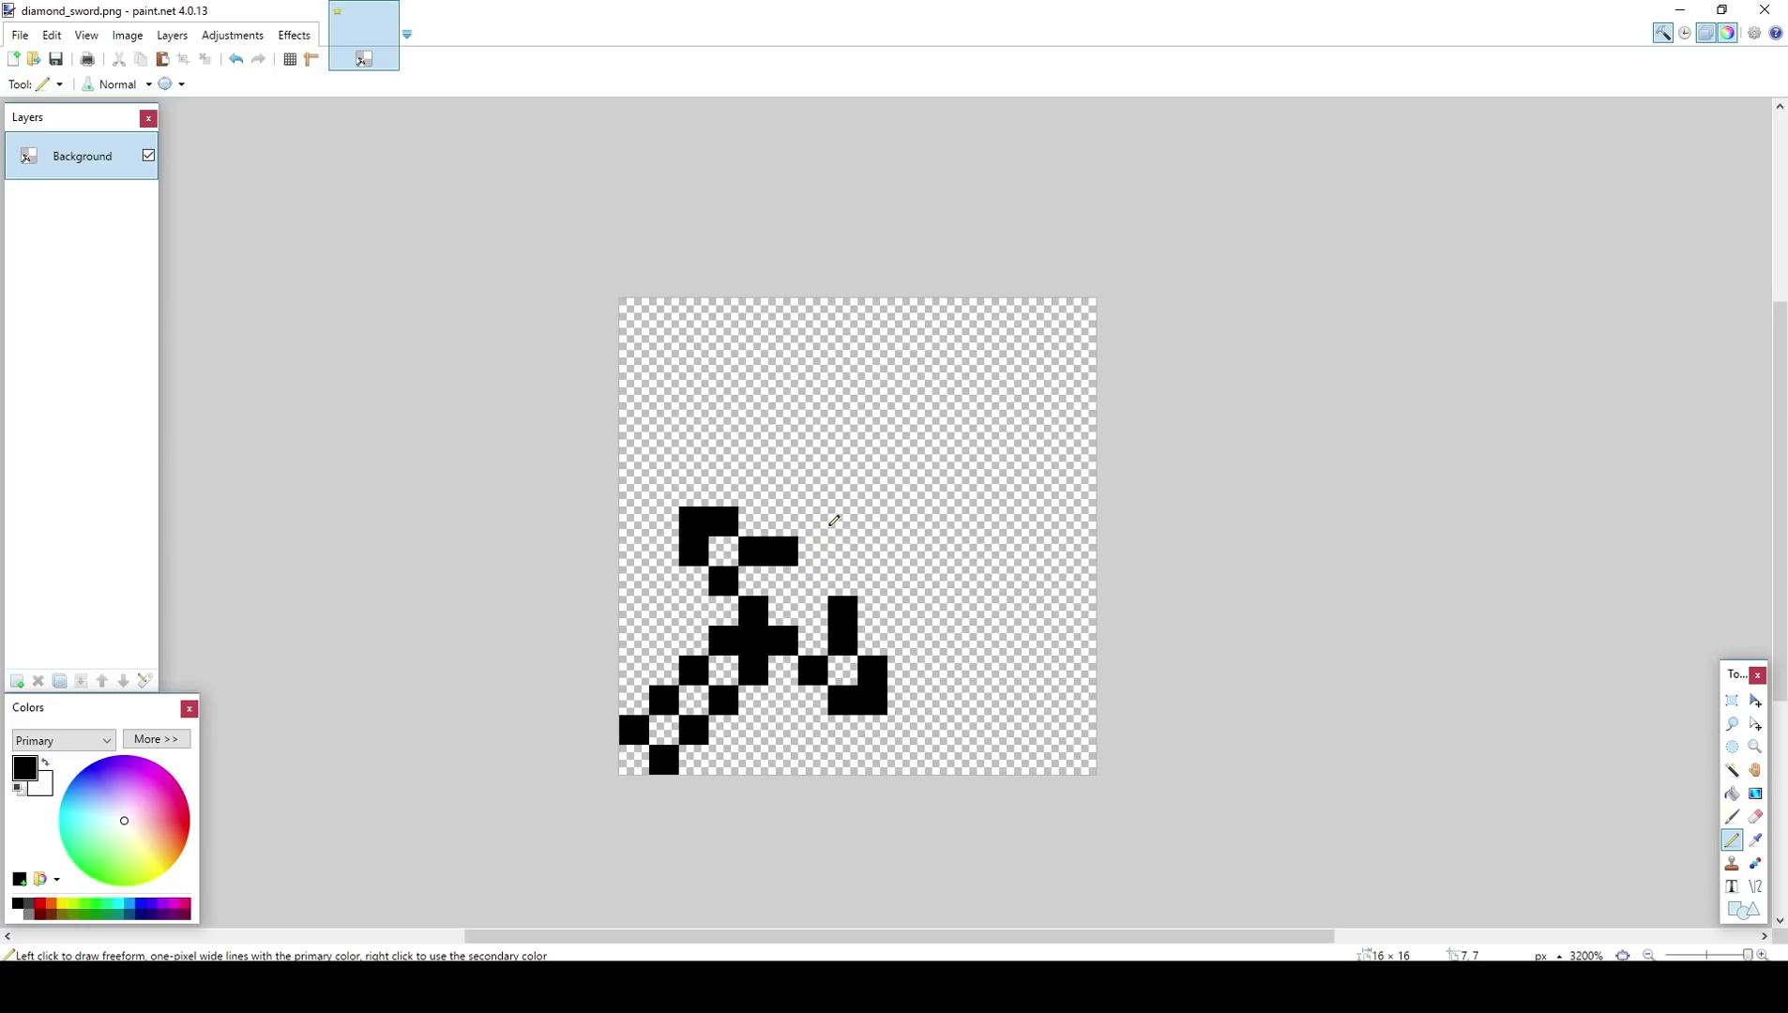
Step: Outline both blade edges diagonally up to the hooked tip at the top-right, ending at (12,1)
click(834, 520)
key(ctrl+z)
click(812, 521)
click(843, 491)
click(872, 461)
click(909, 439)
click(933, 401)
click(967, 365)
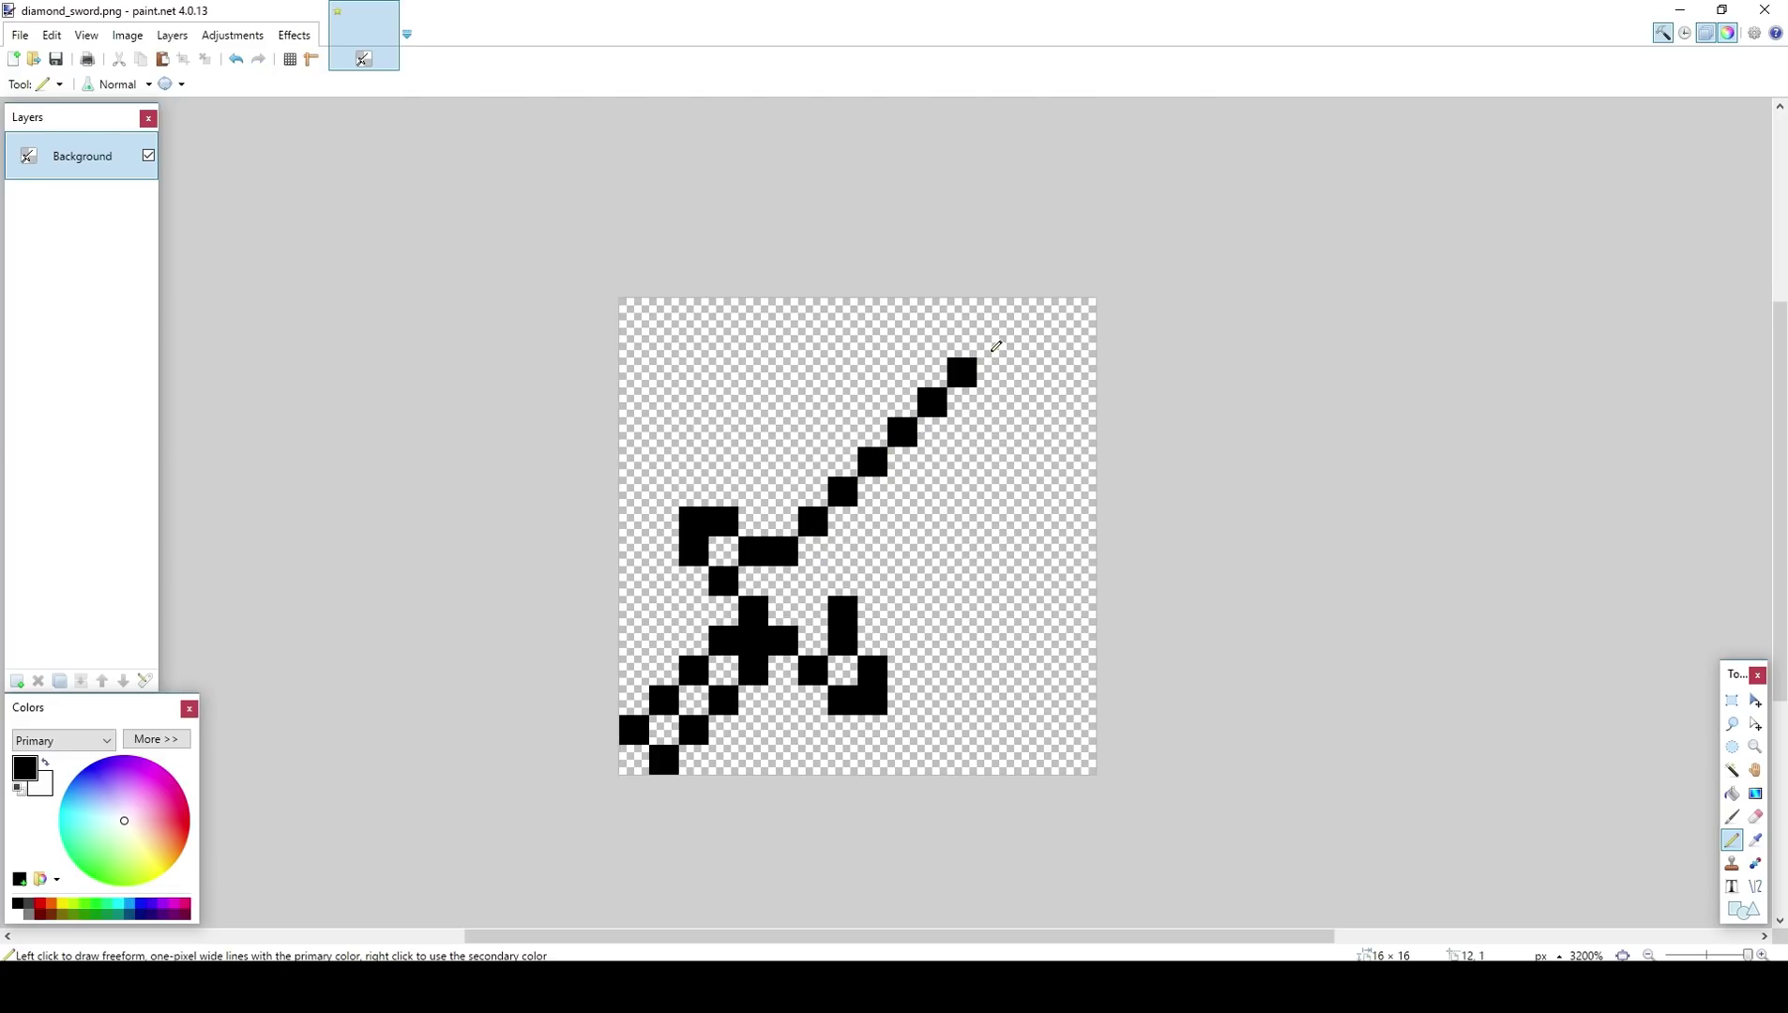
click(872, 582)
click(902, 551)
click(933, 521)
click(963, 491)
click(986, 472)
click(1006, 440)
key(ctrl+z)
click(1020, 439)
click(1051, 402)
click(1050, 372)
click(1021, 343)
click(1050, 339)
click(1012, 340)
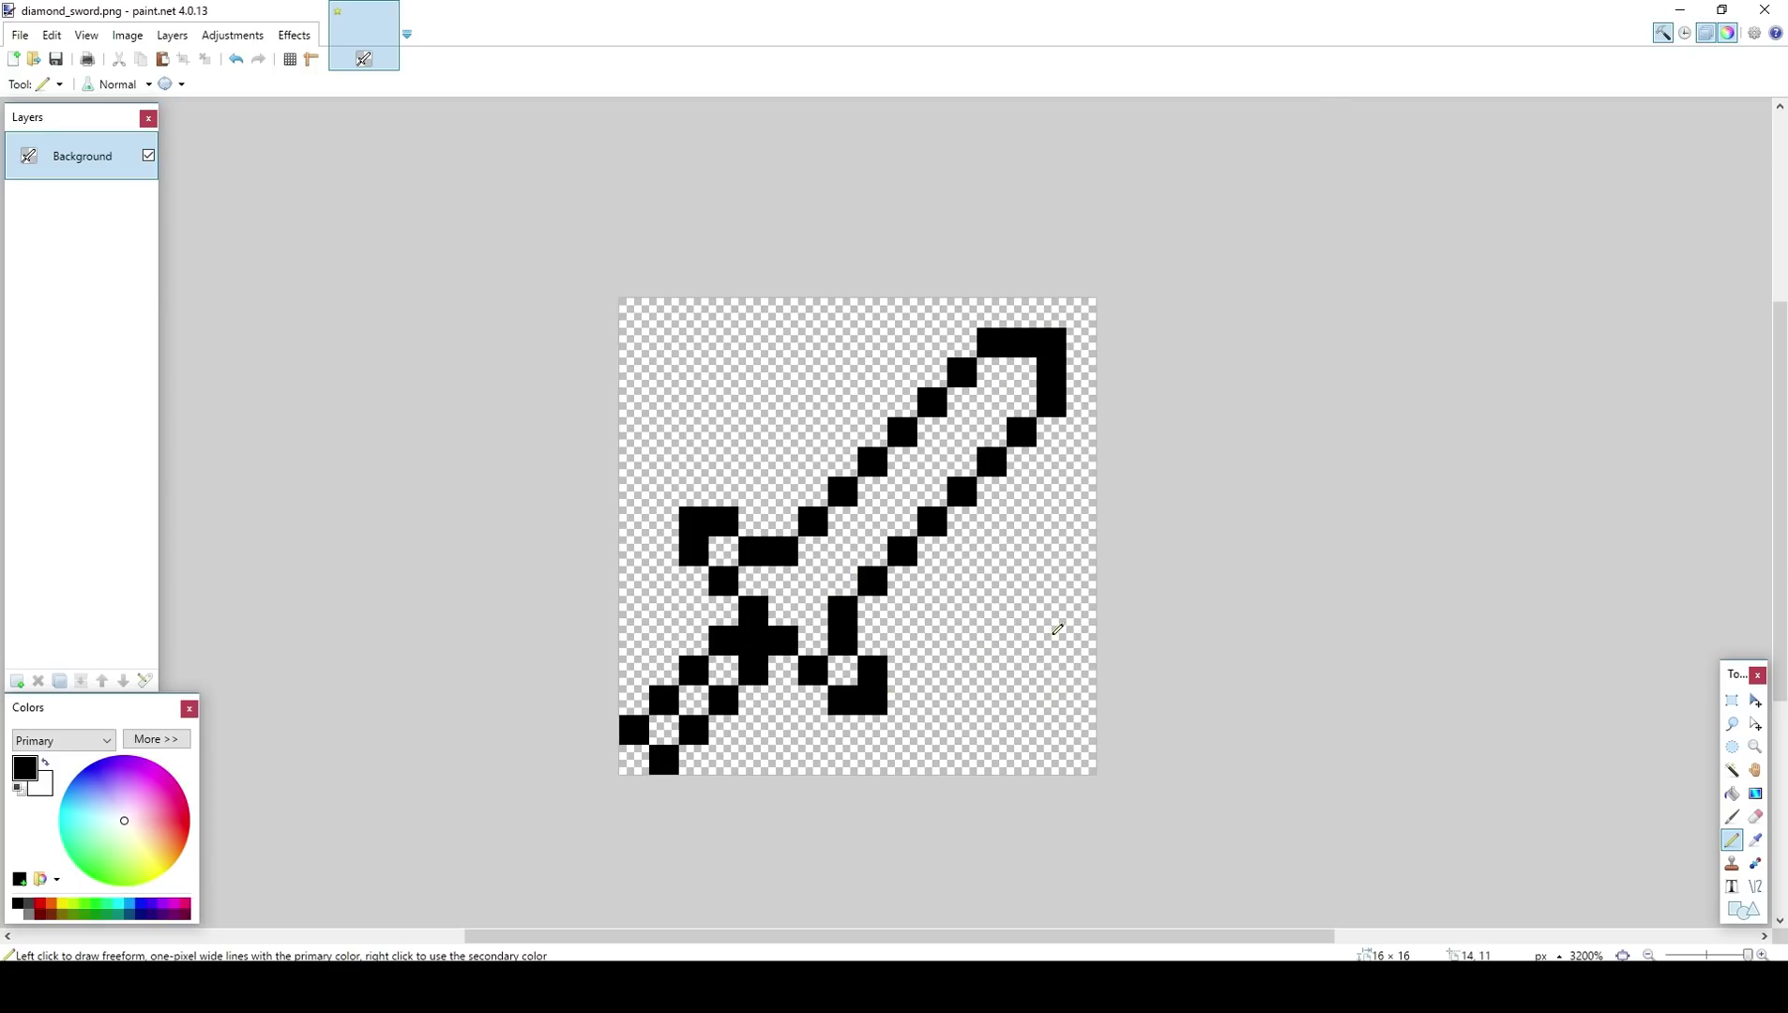
Step: Remove the stray outline pixel at (4,11) beside the crossguard
click(1732, 700)
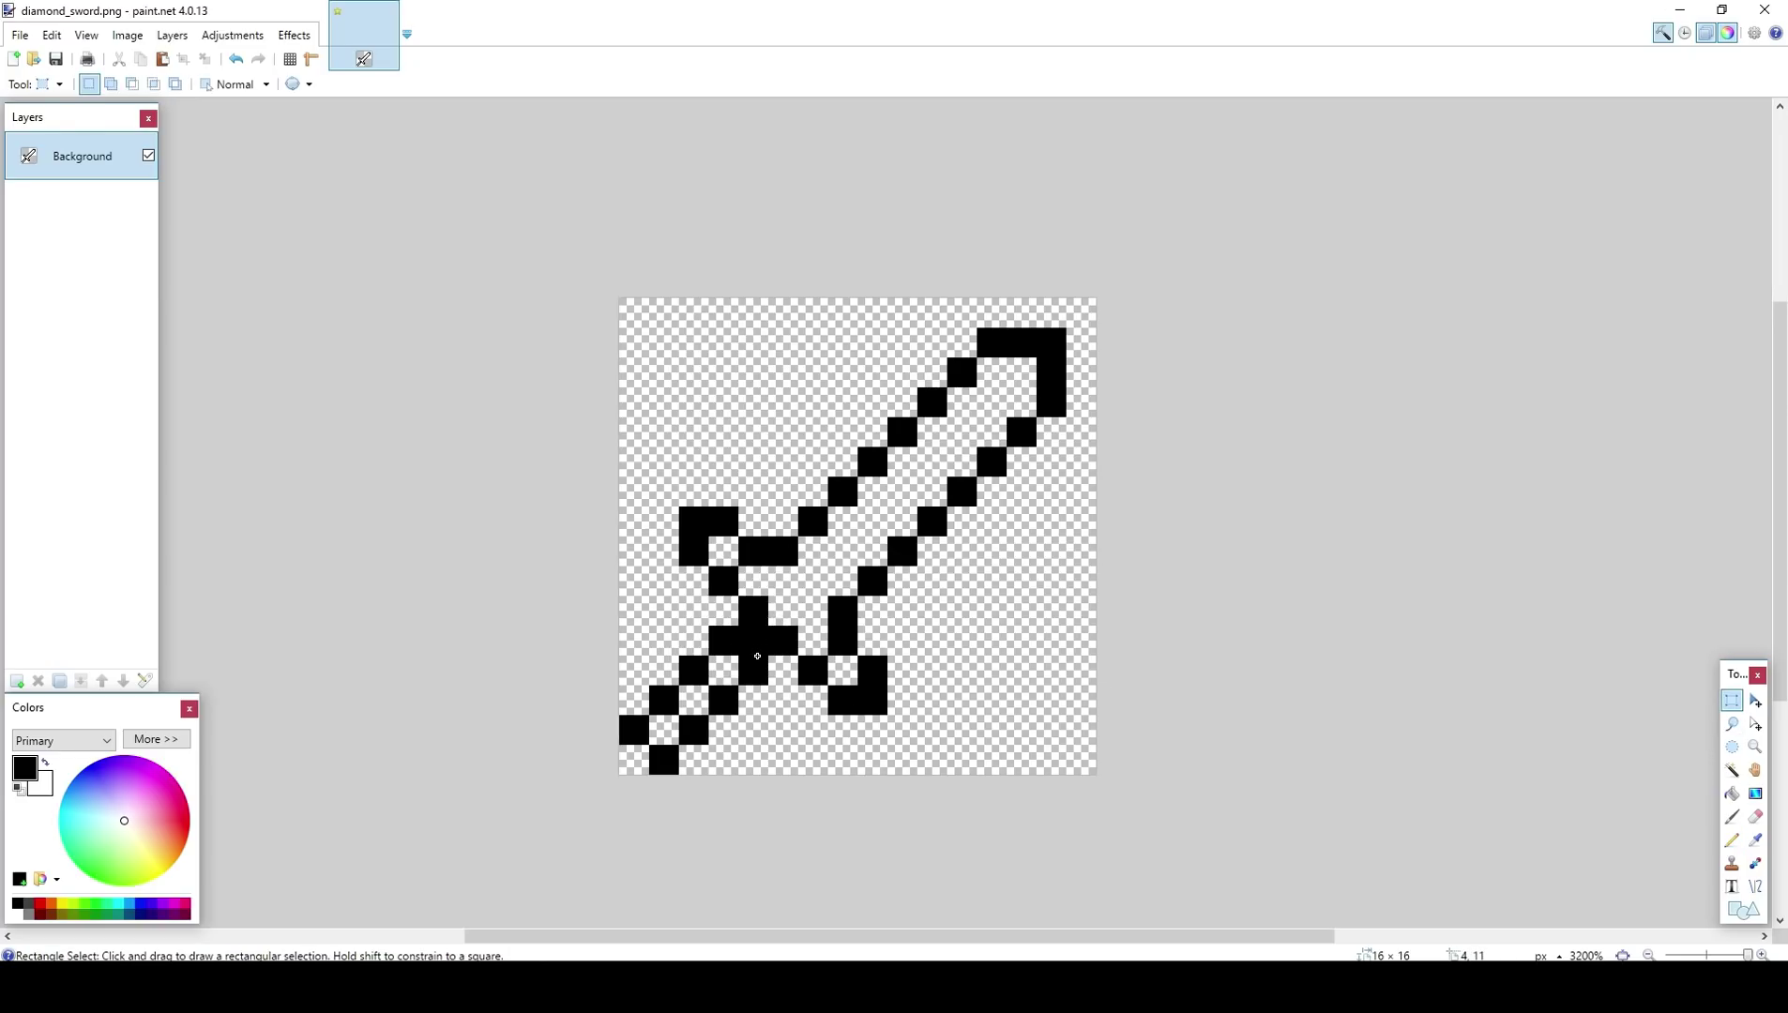
drag(755, 659, 748, 650)
key(Delete)
scroll(516, 791, up, 2)
scroll(512, 788, down, 2)
Step: Rework the crossguard pixels around (5,9)–(6,10), blacken the bottom-left corner pixel, and expand the colour editor
click(1731, 840)
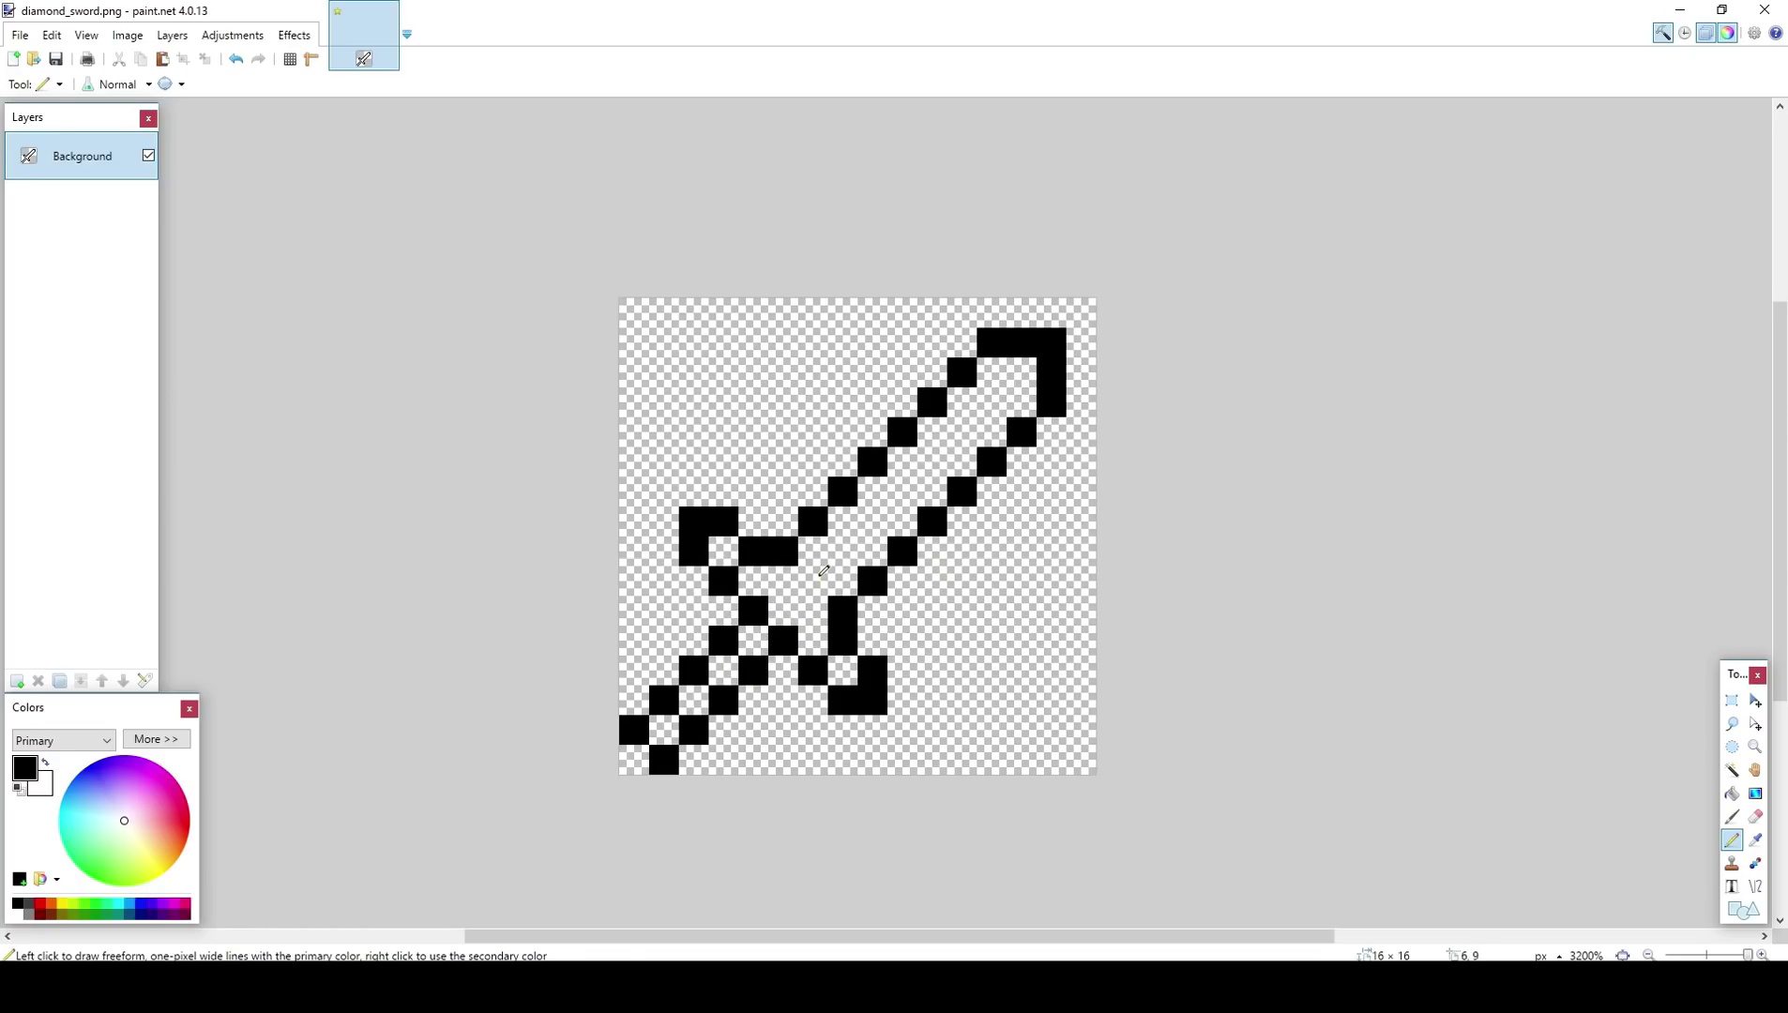
click(819, 575)
key(ctrl+z)
click(812, 611)
key(ctrl+z)
click(812, 612)
key(ctrl+z)
click(783, 581)
click(813, 612)
key(ctrl+z)
key(ctrl+z)
click(812, 609)
key(ctrl+z)
click(810, 580)
click(634, 762)
click(40, 784)
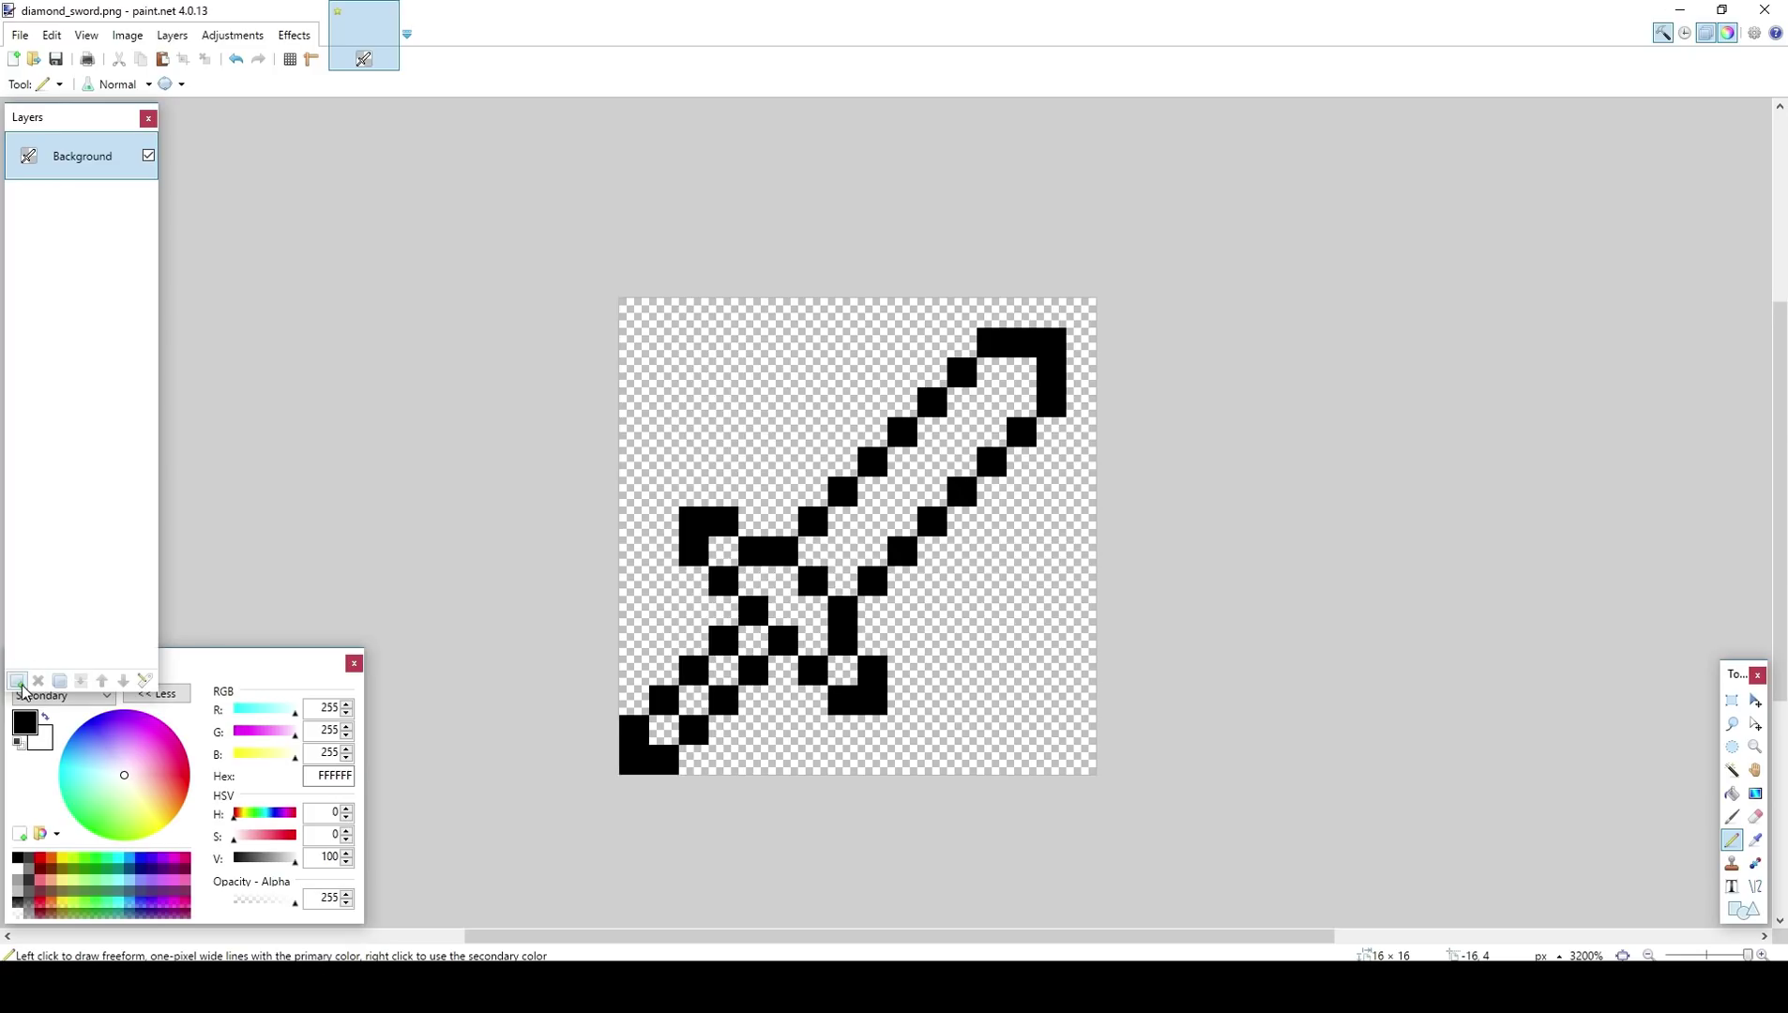
Step: Add a new layer and rename the Background layer to 'black outline'
click(17, 680)
double_click(75, 208)
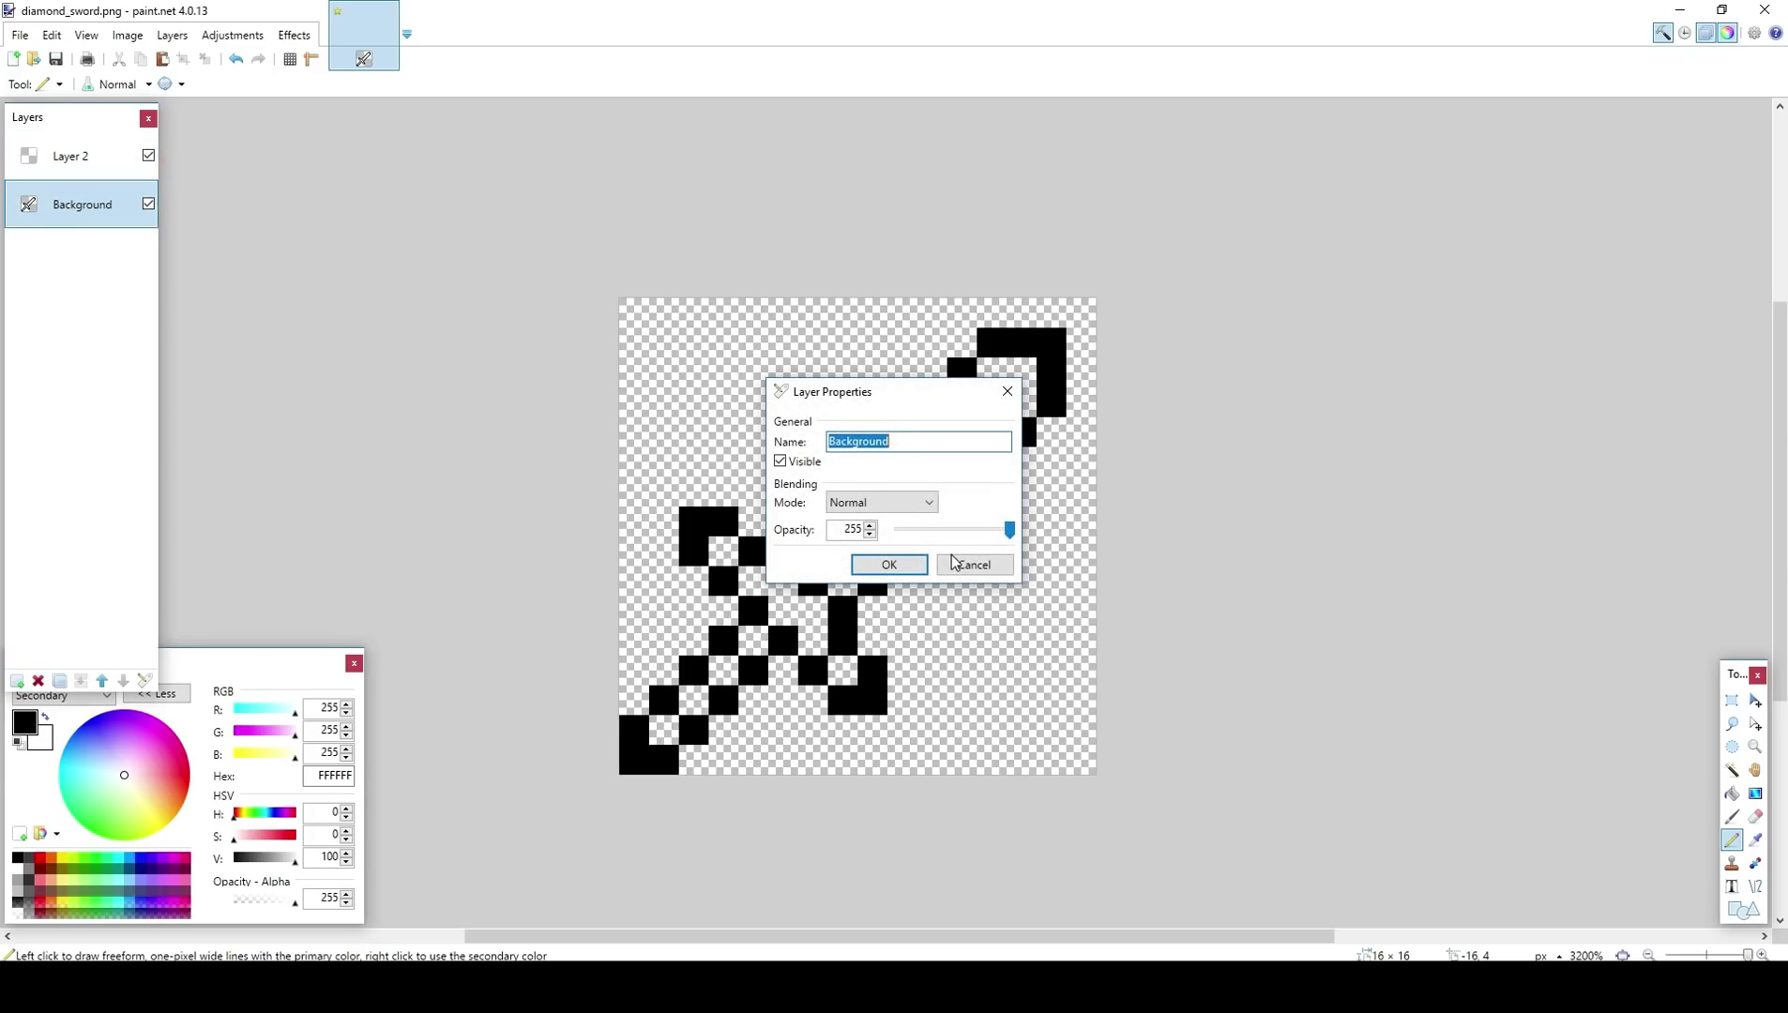
text(black outline)
click(888, 568)
Step: Rename Layer 2 to 'colour', leaving the black outline layer selected
double_click(49, 172)
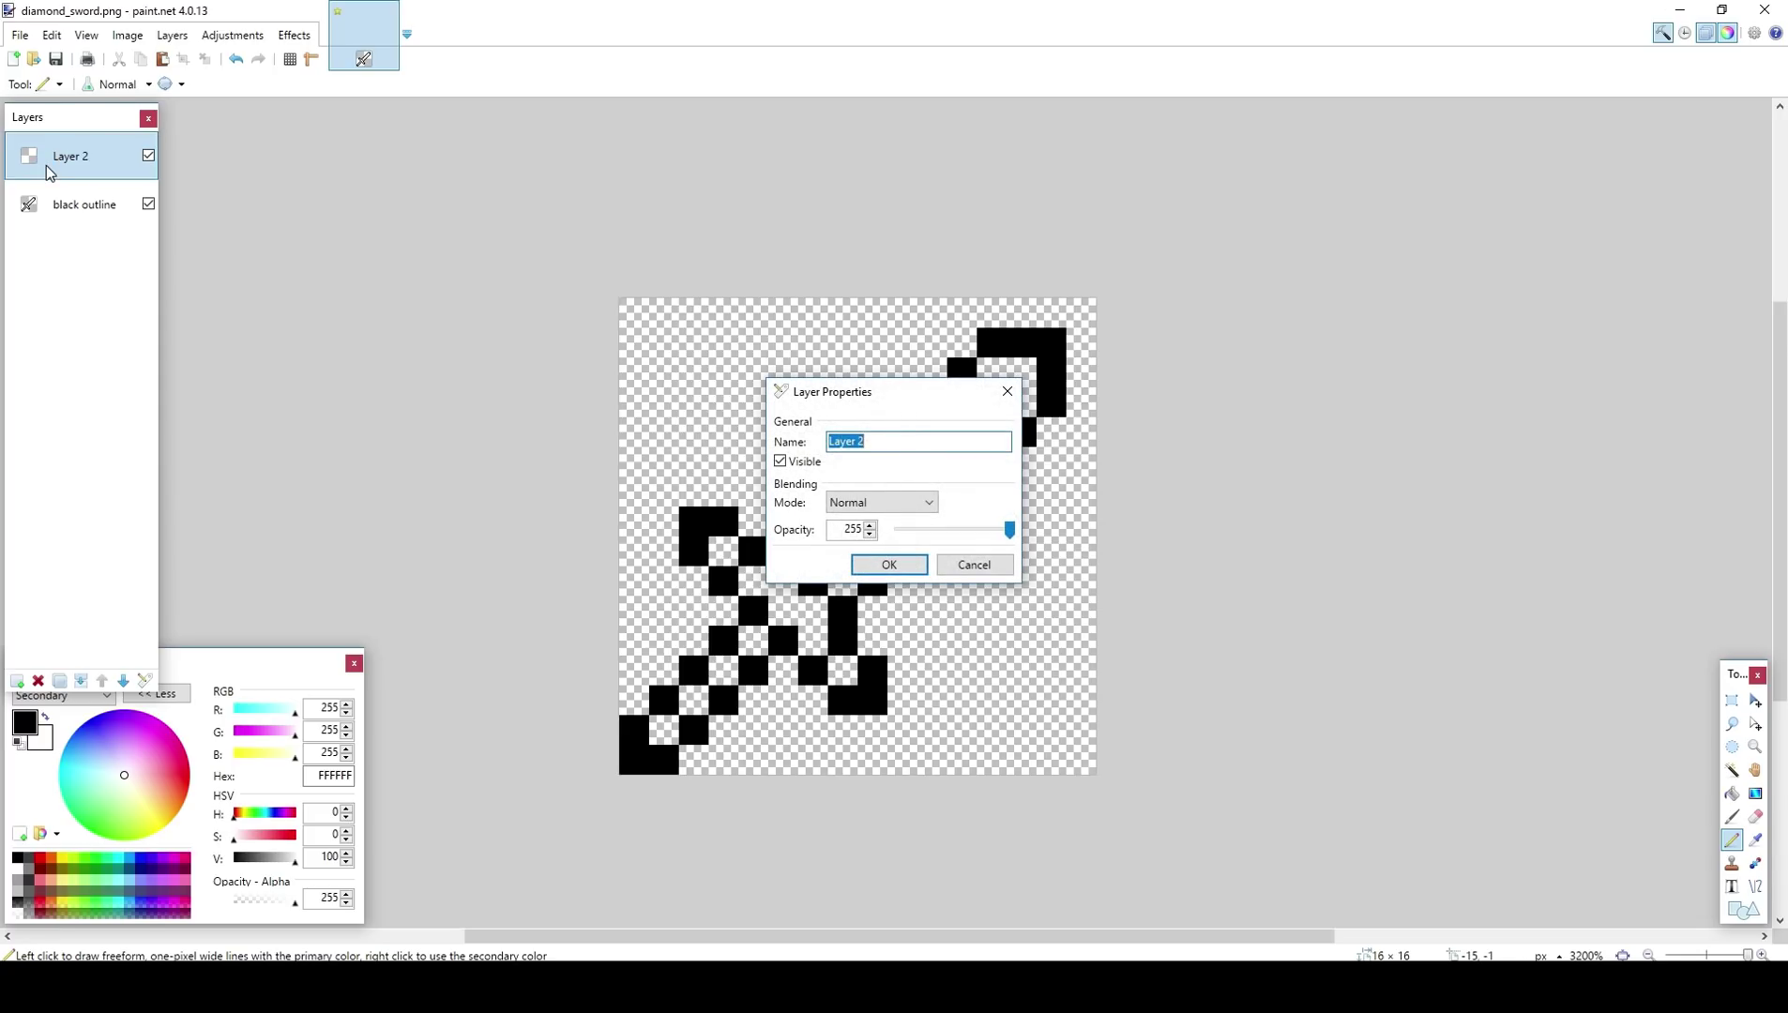
text(colr)
key(BackSpace)
text(our)
click(888, 564)
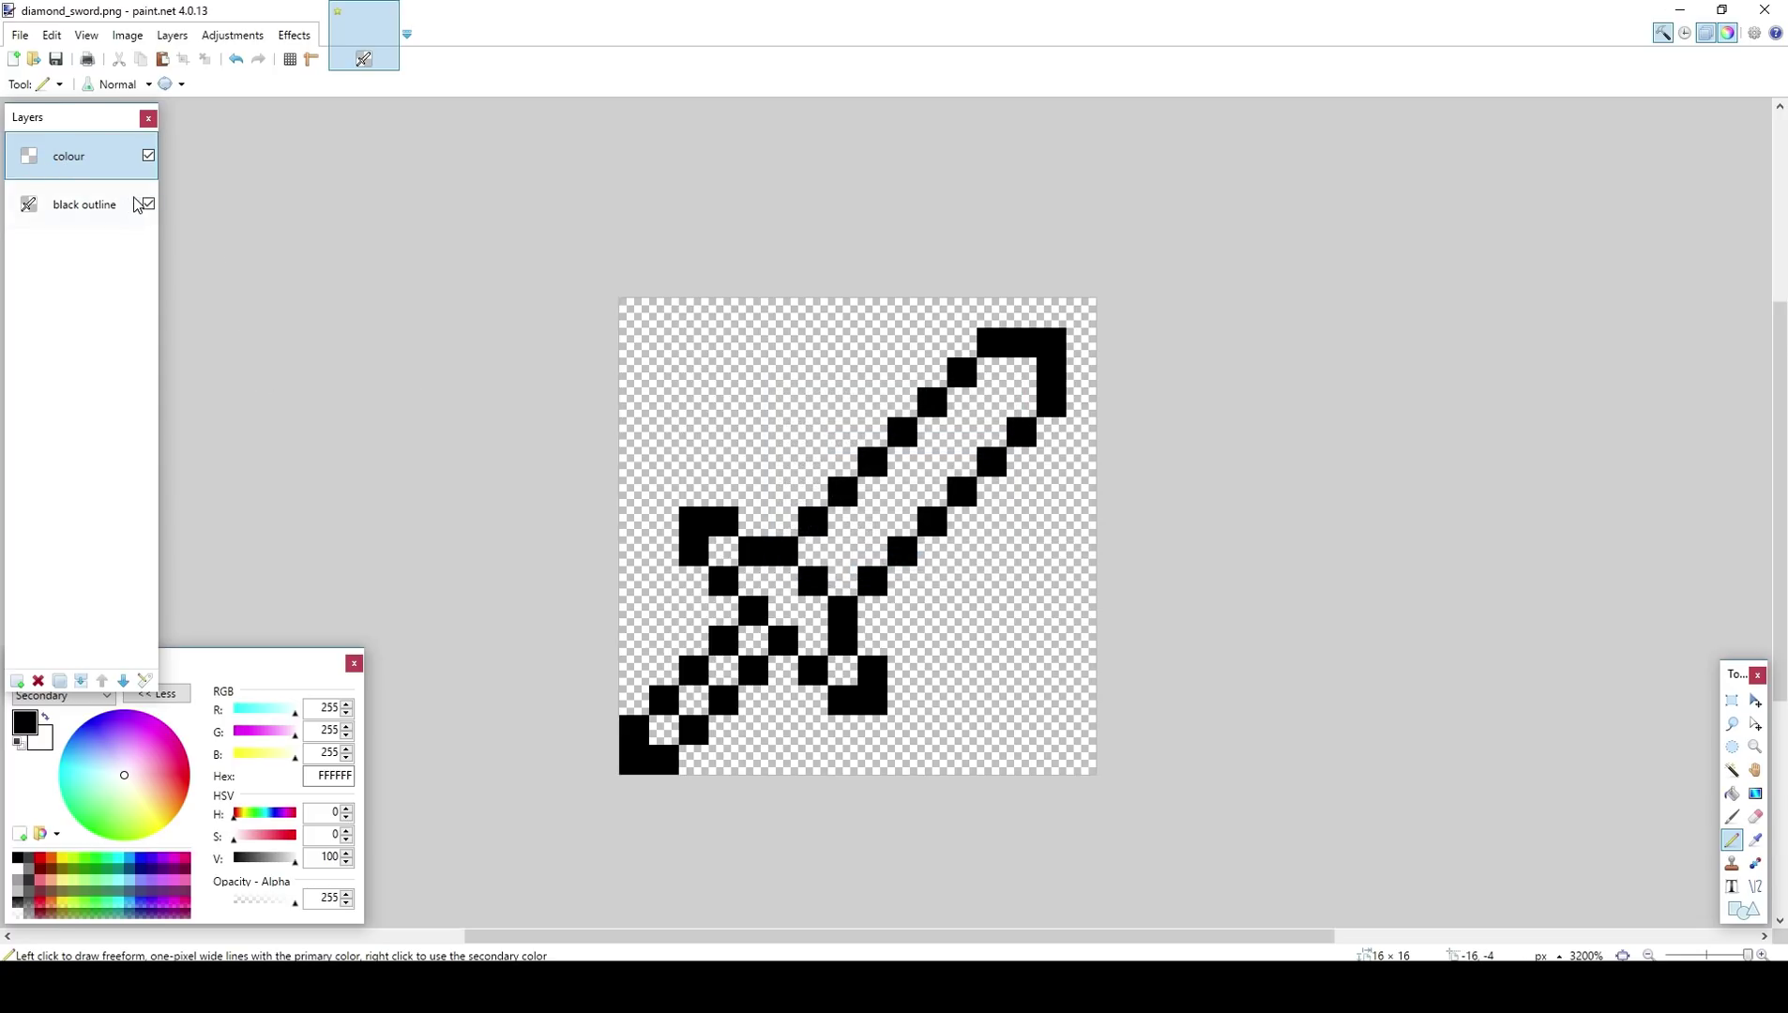
click(105, 216)
click(77, 167)
click(115, 214)
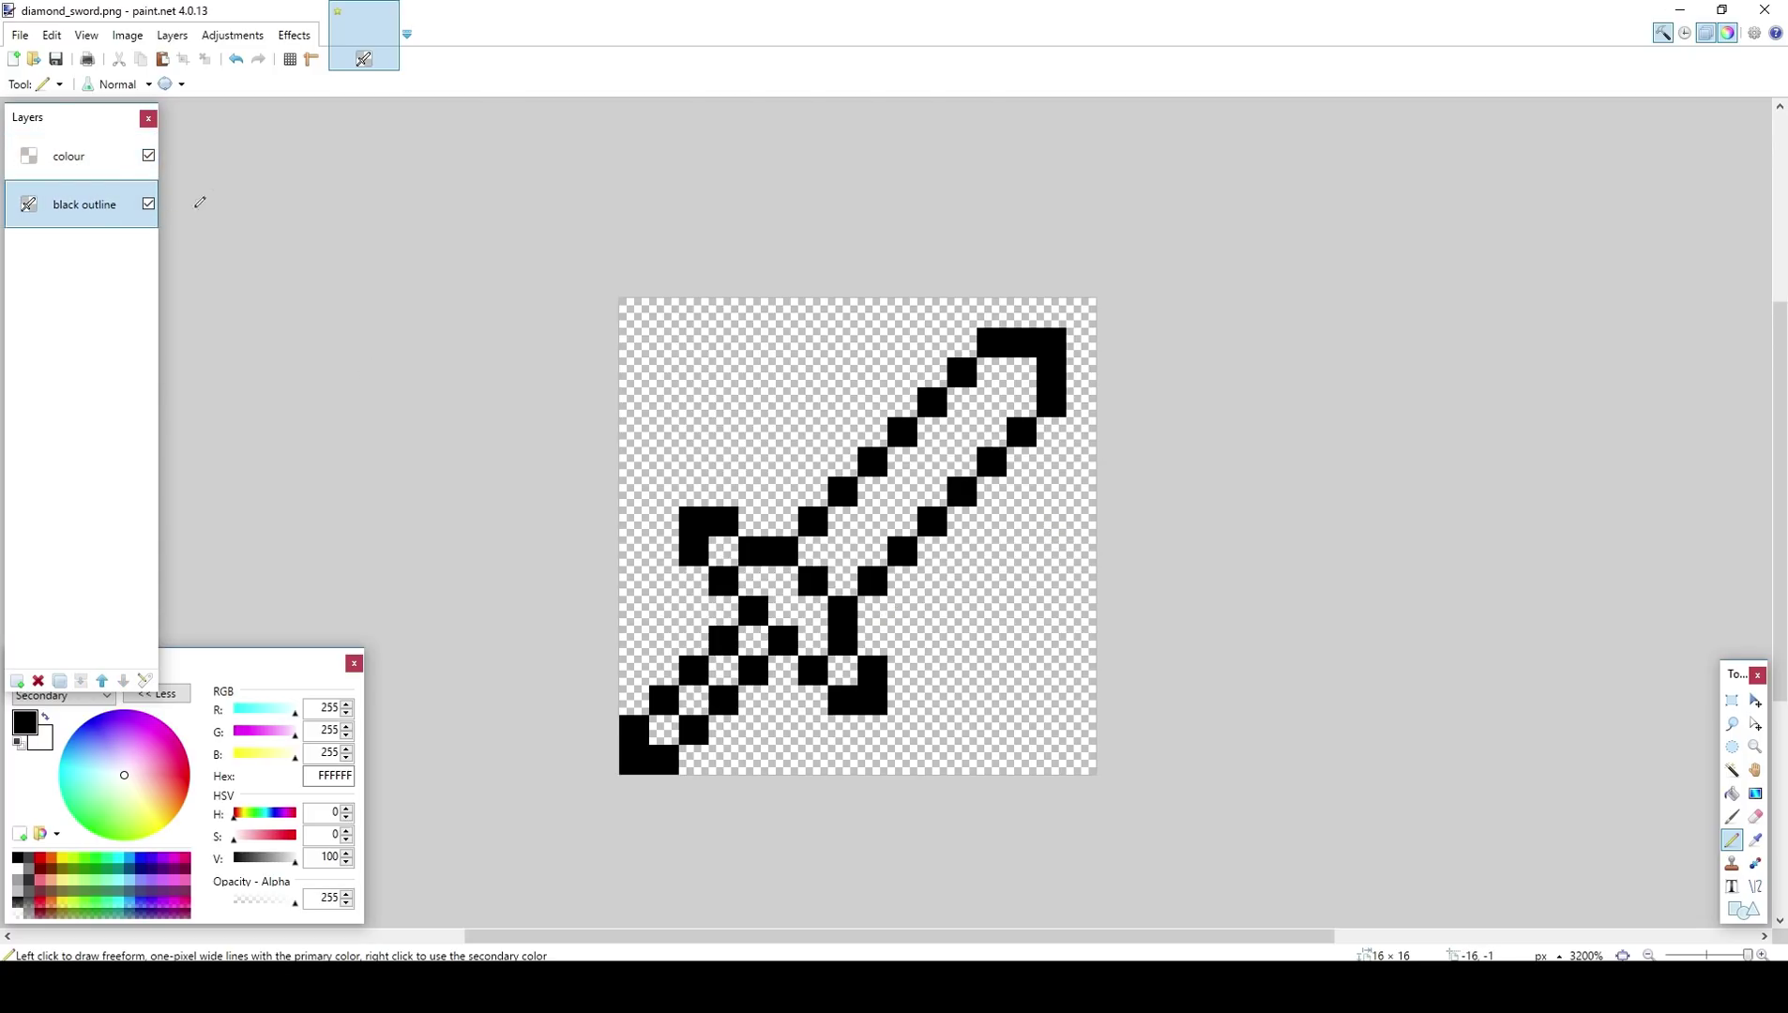
Step: Magic-wand select the blade's interior and set the selection mode to Add (union)
click(1732, 770)
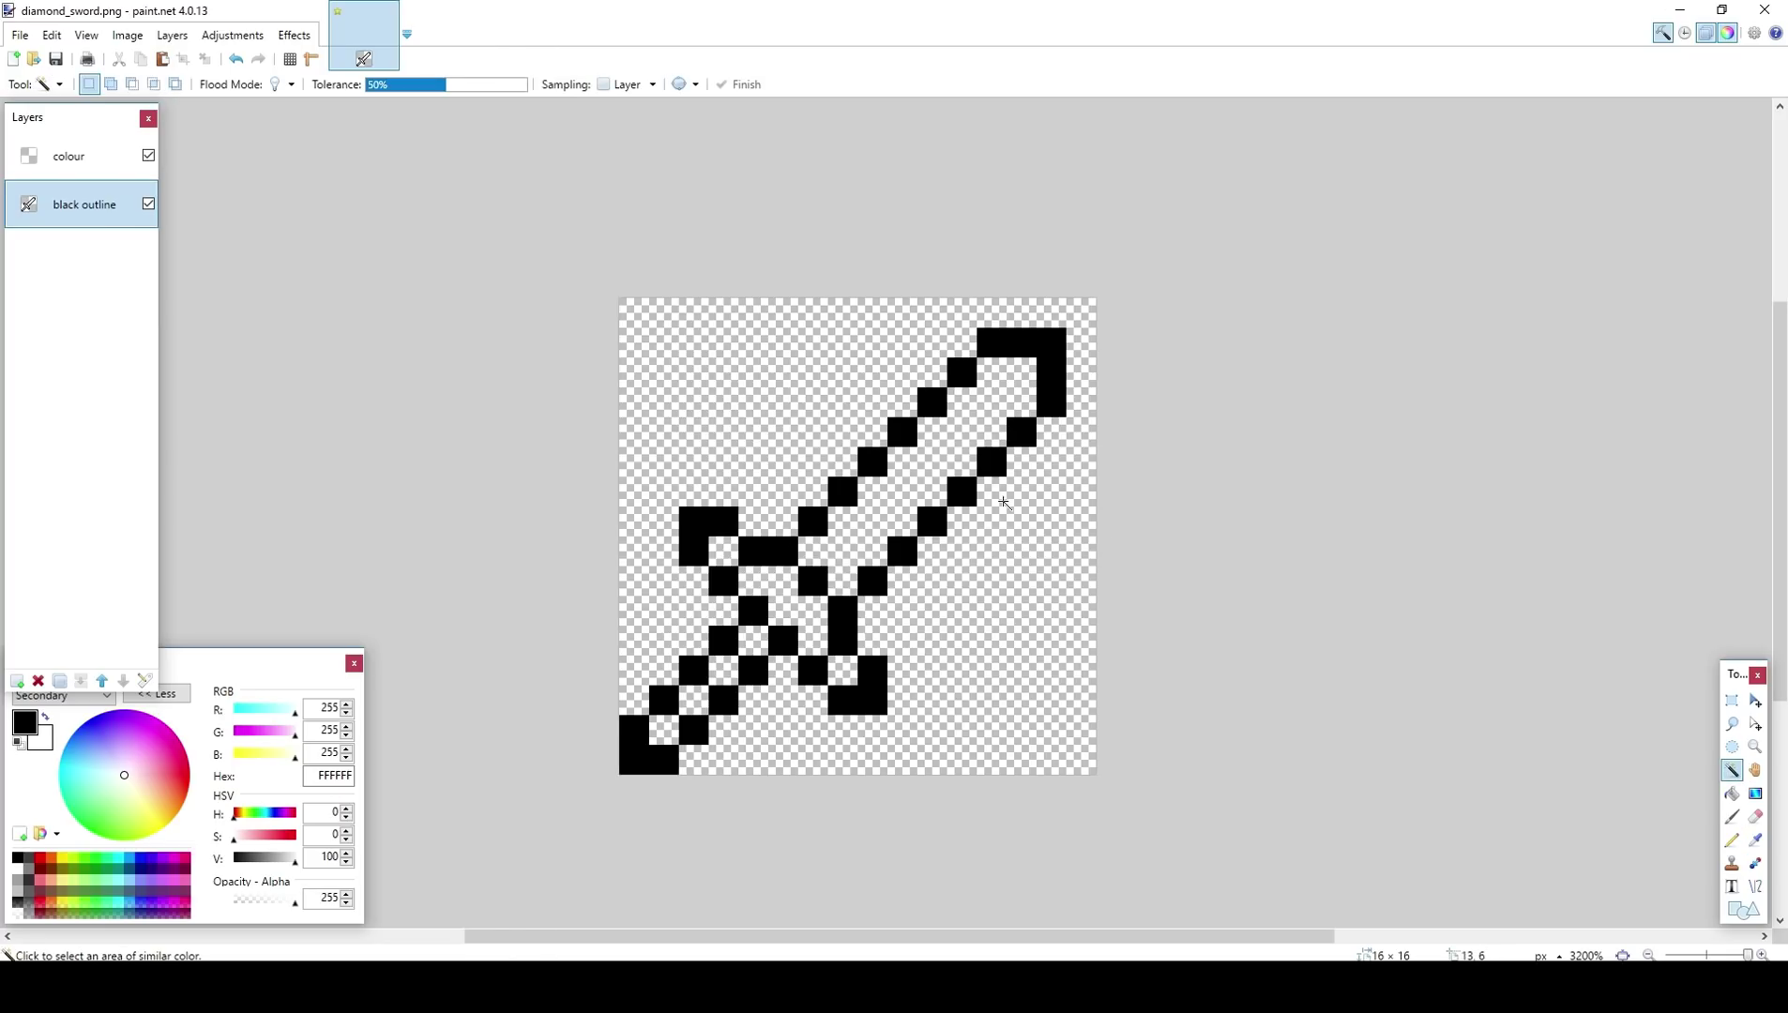
click(937, 483)
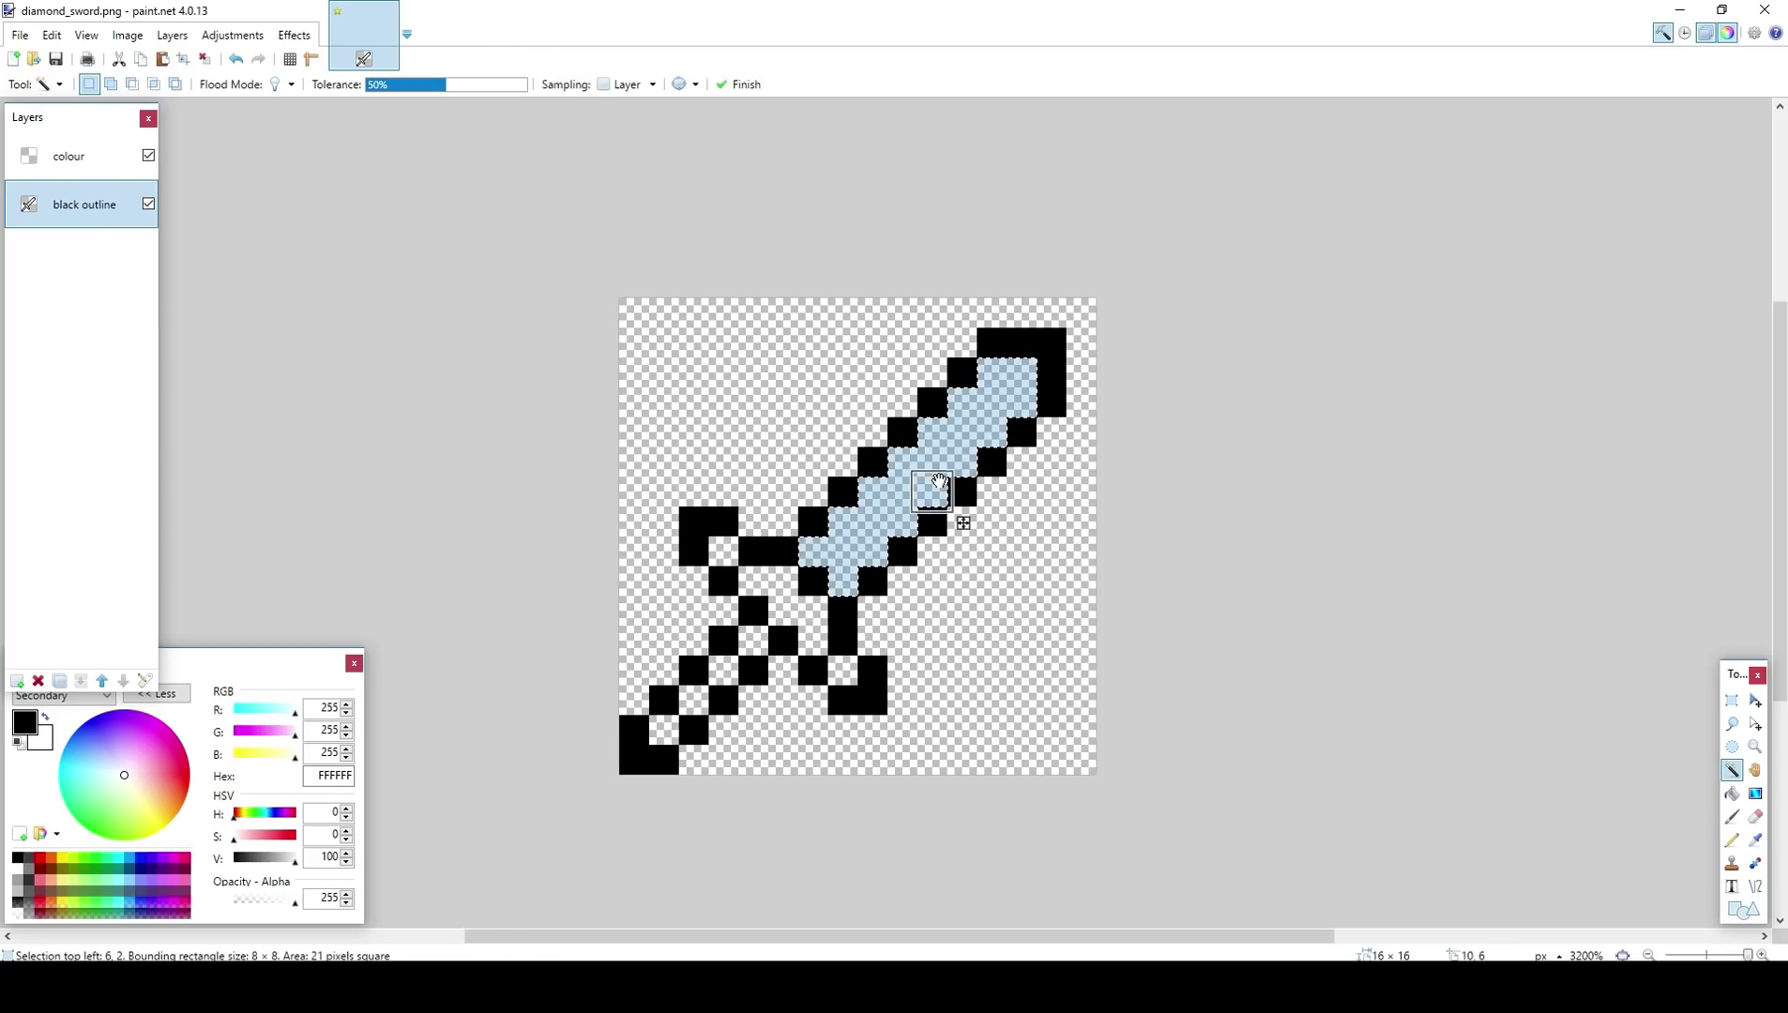
click(123, 86)
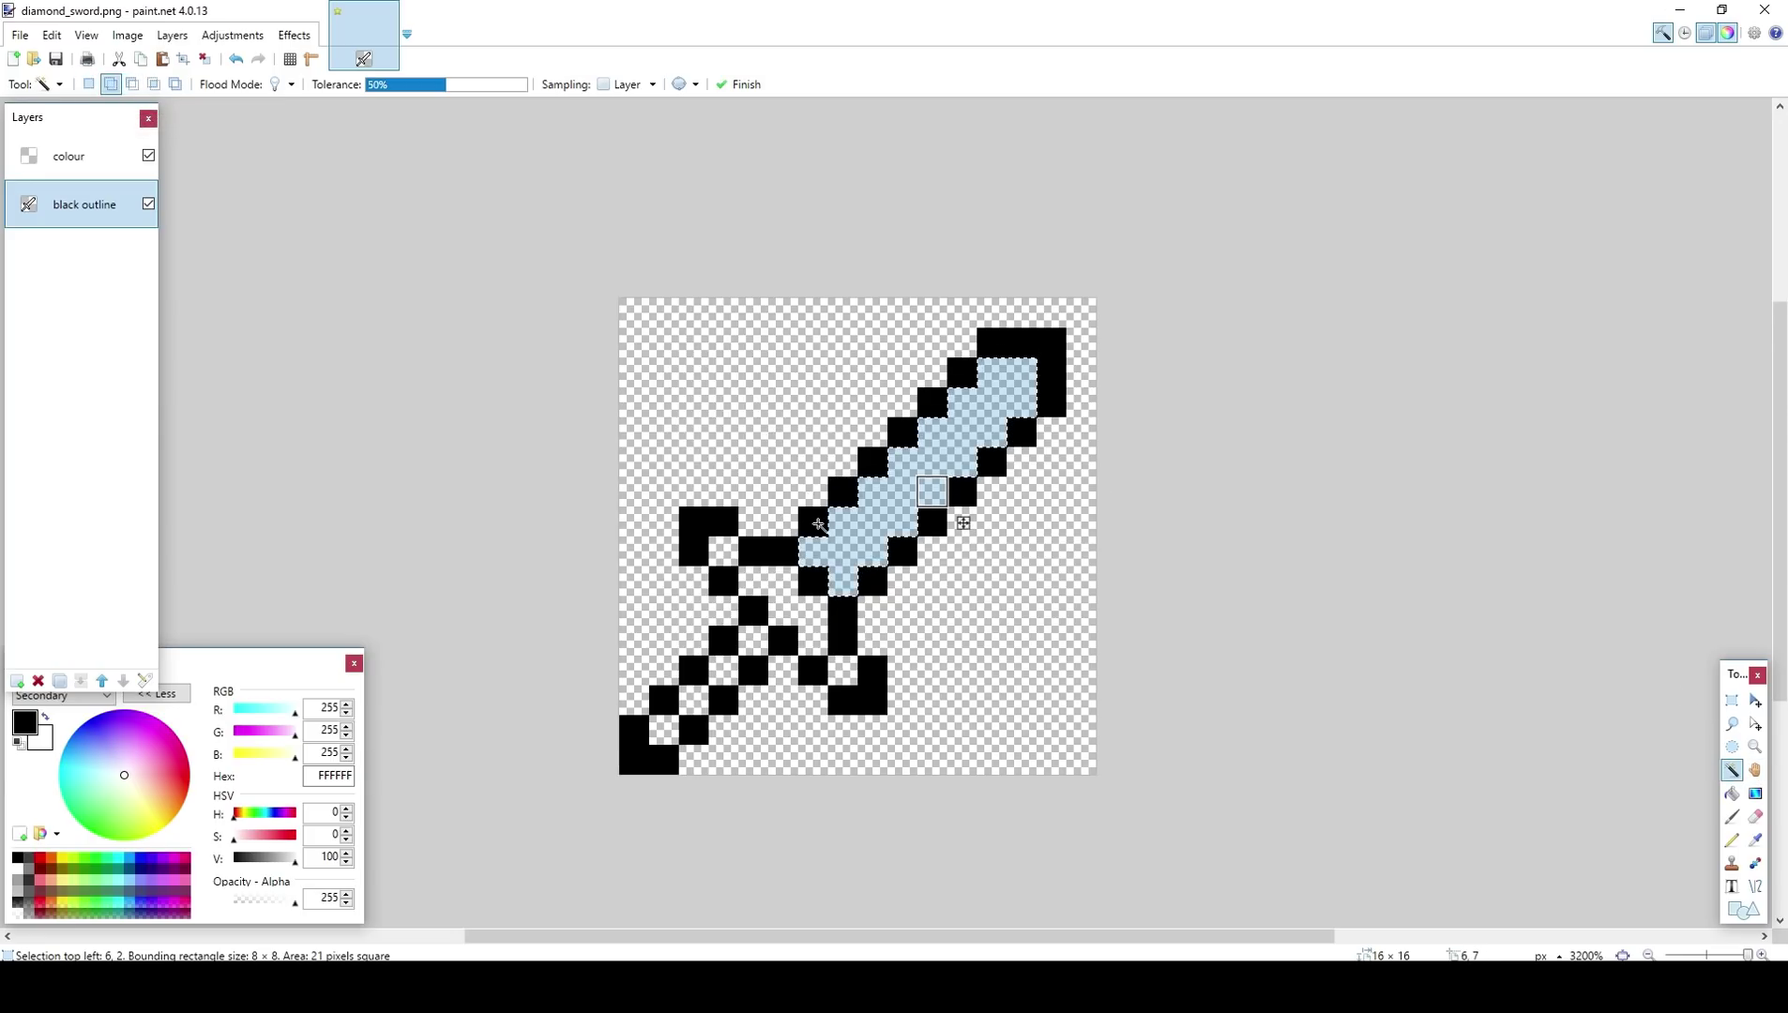
Step: Add each black outline pixel along both blade edges, the tip and just below the blade
click(814, 523)
click(844, 492)
click(873, 461)
click(906, 430)
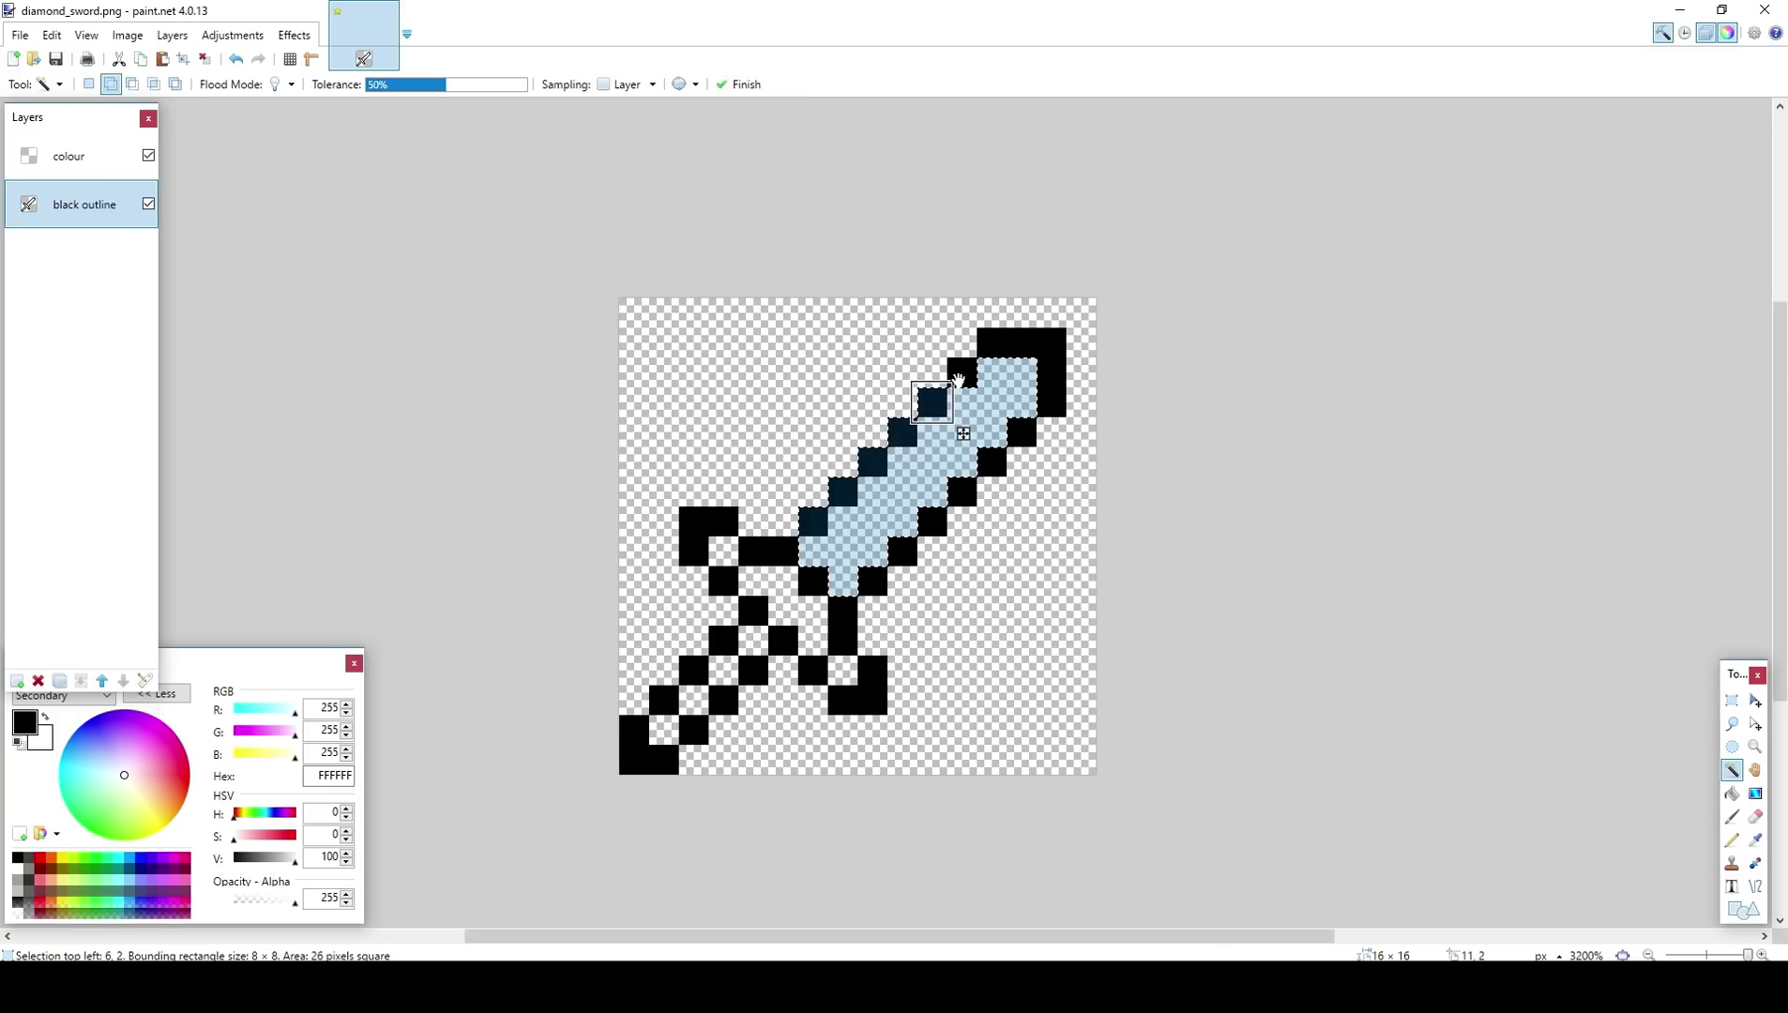
click(933, 402)
click(963, 373)
click(1021, 343)
click(1022, 432)
click(991, 461)
click(963, 492)
click(932, 522)
click(910, 556)
click(872, 582)
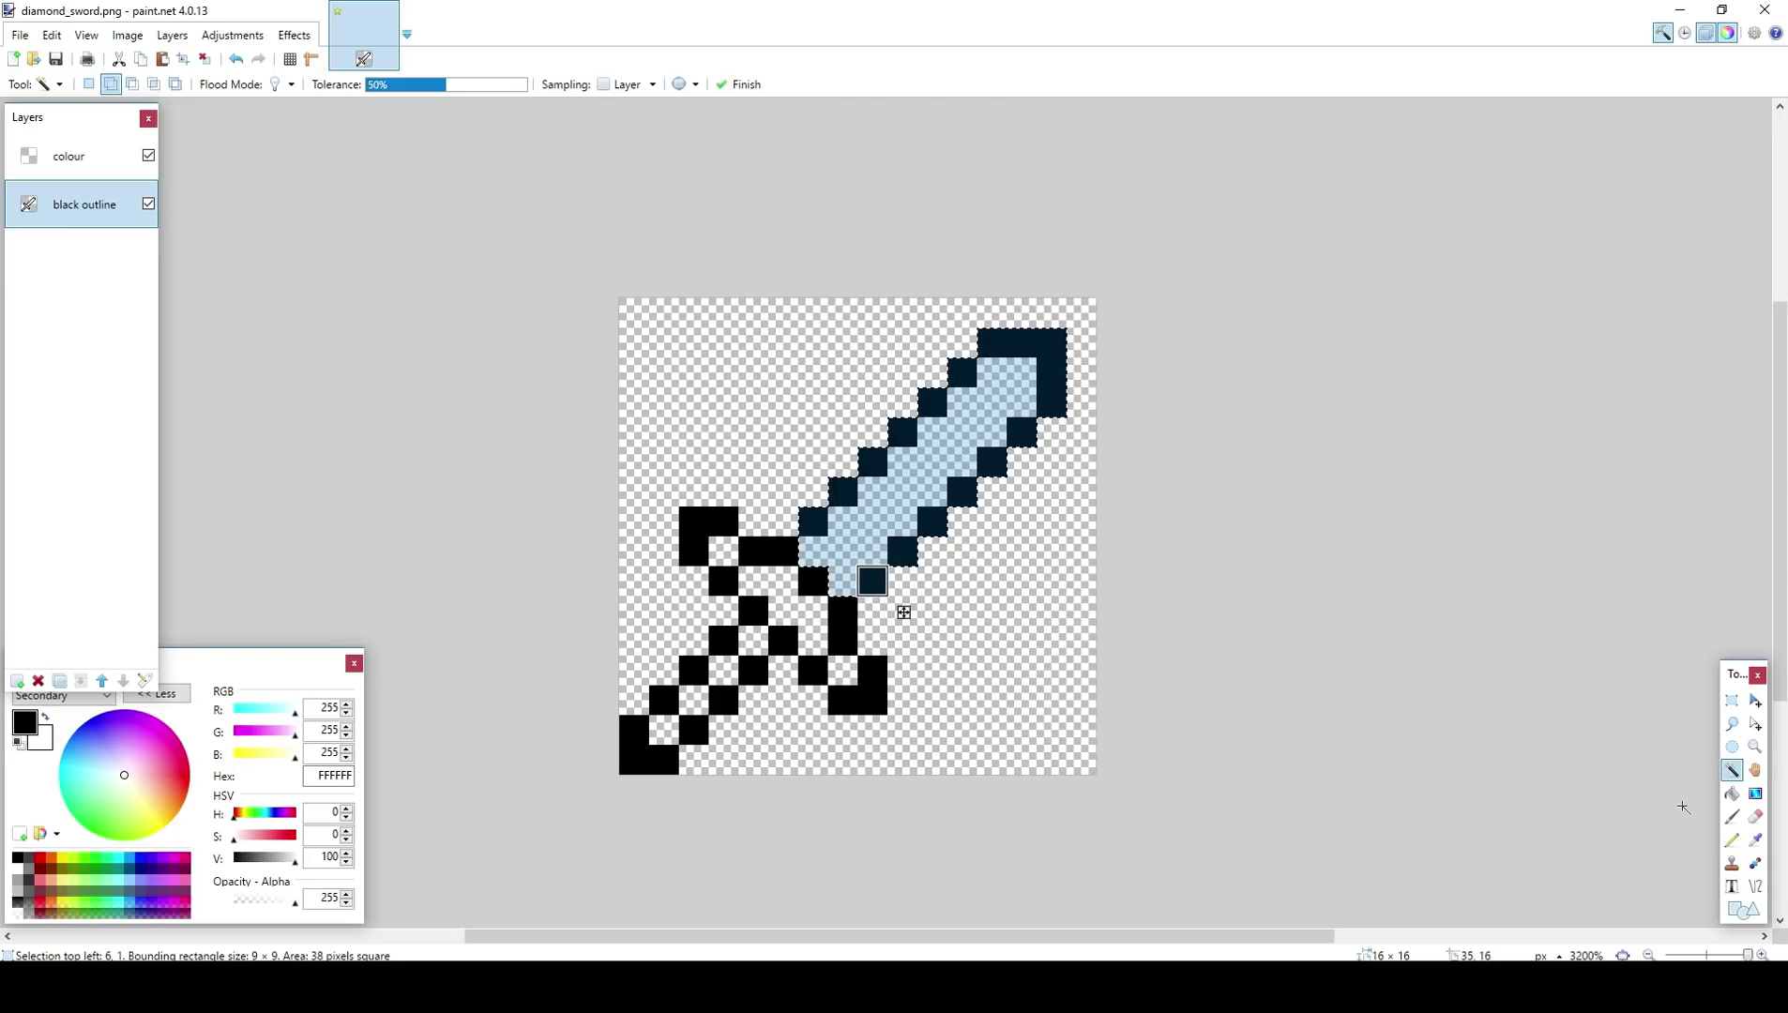
Step: On the colour layer, set up the Gradient tool with dark teal and bright cyan colours
click(1756, 793)
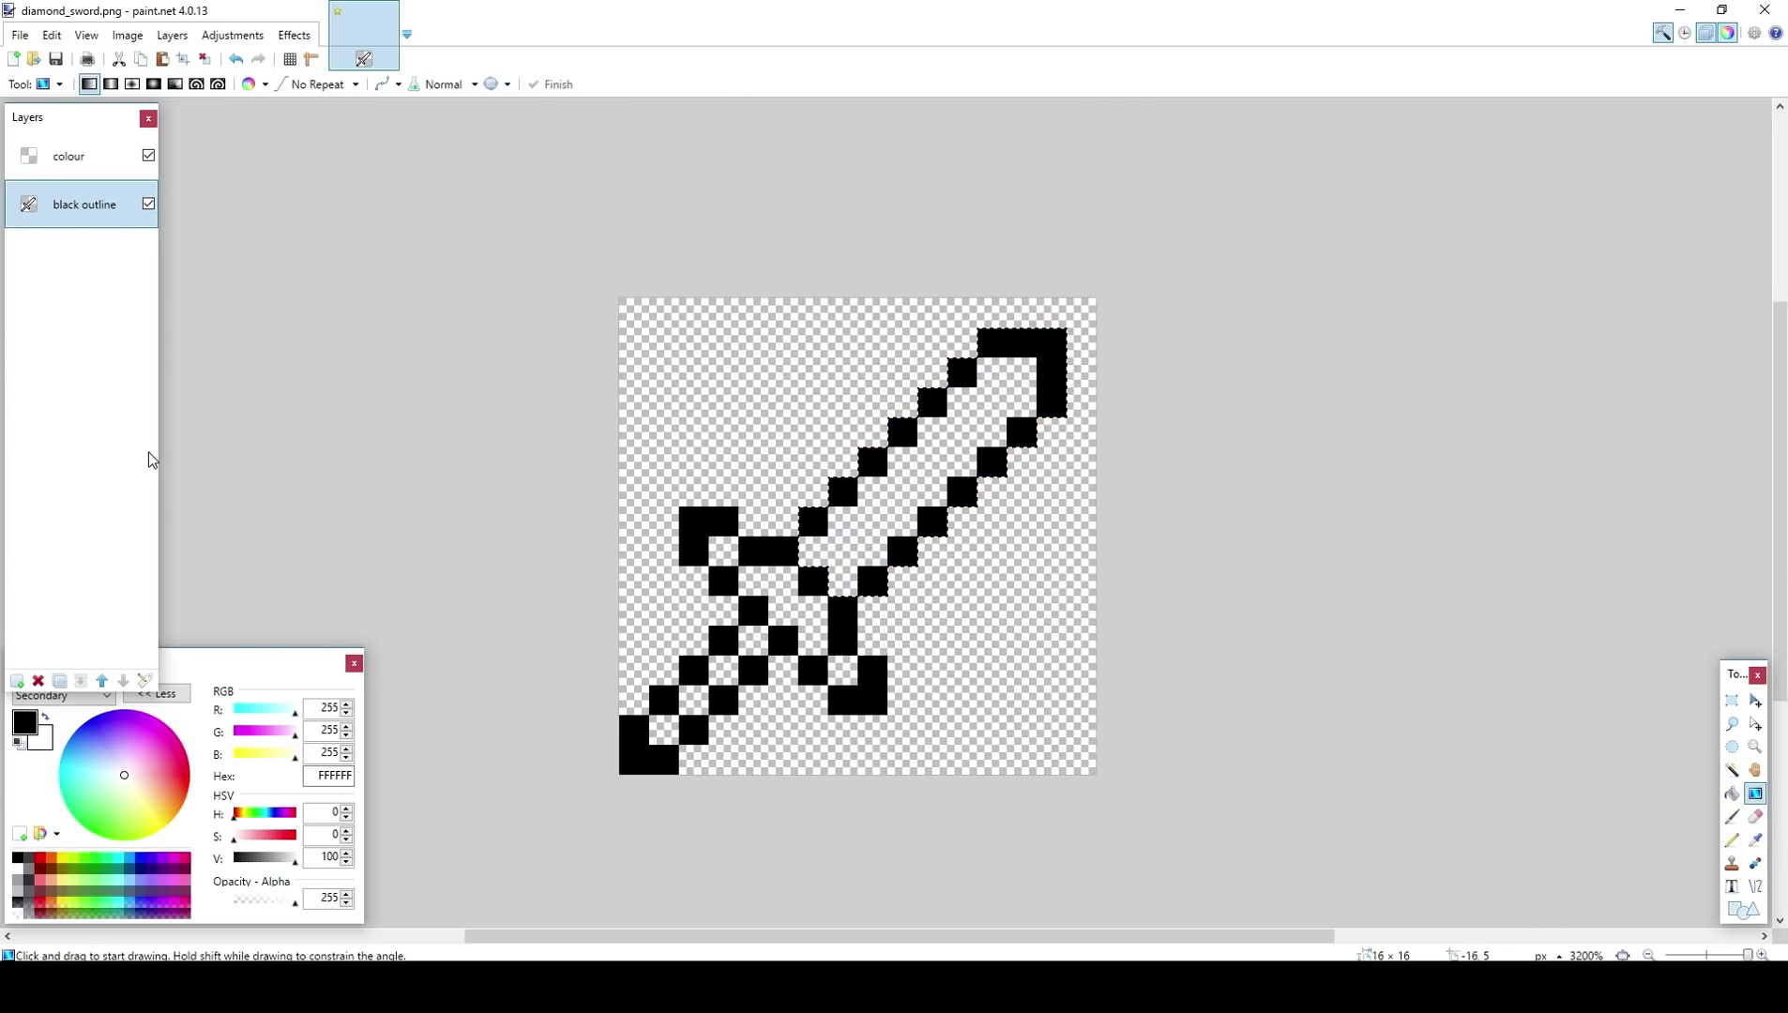
click(62, 169)
click(29, 725)
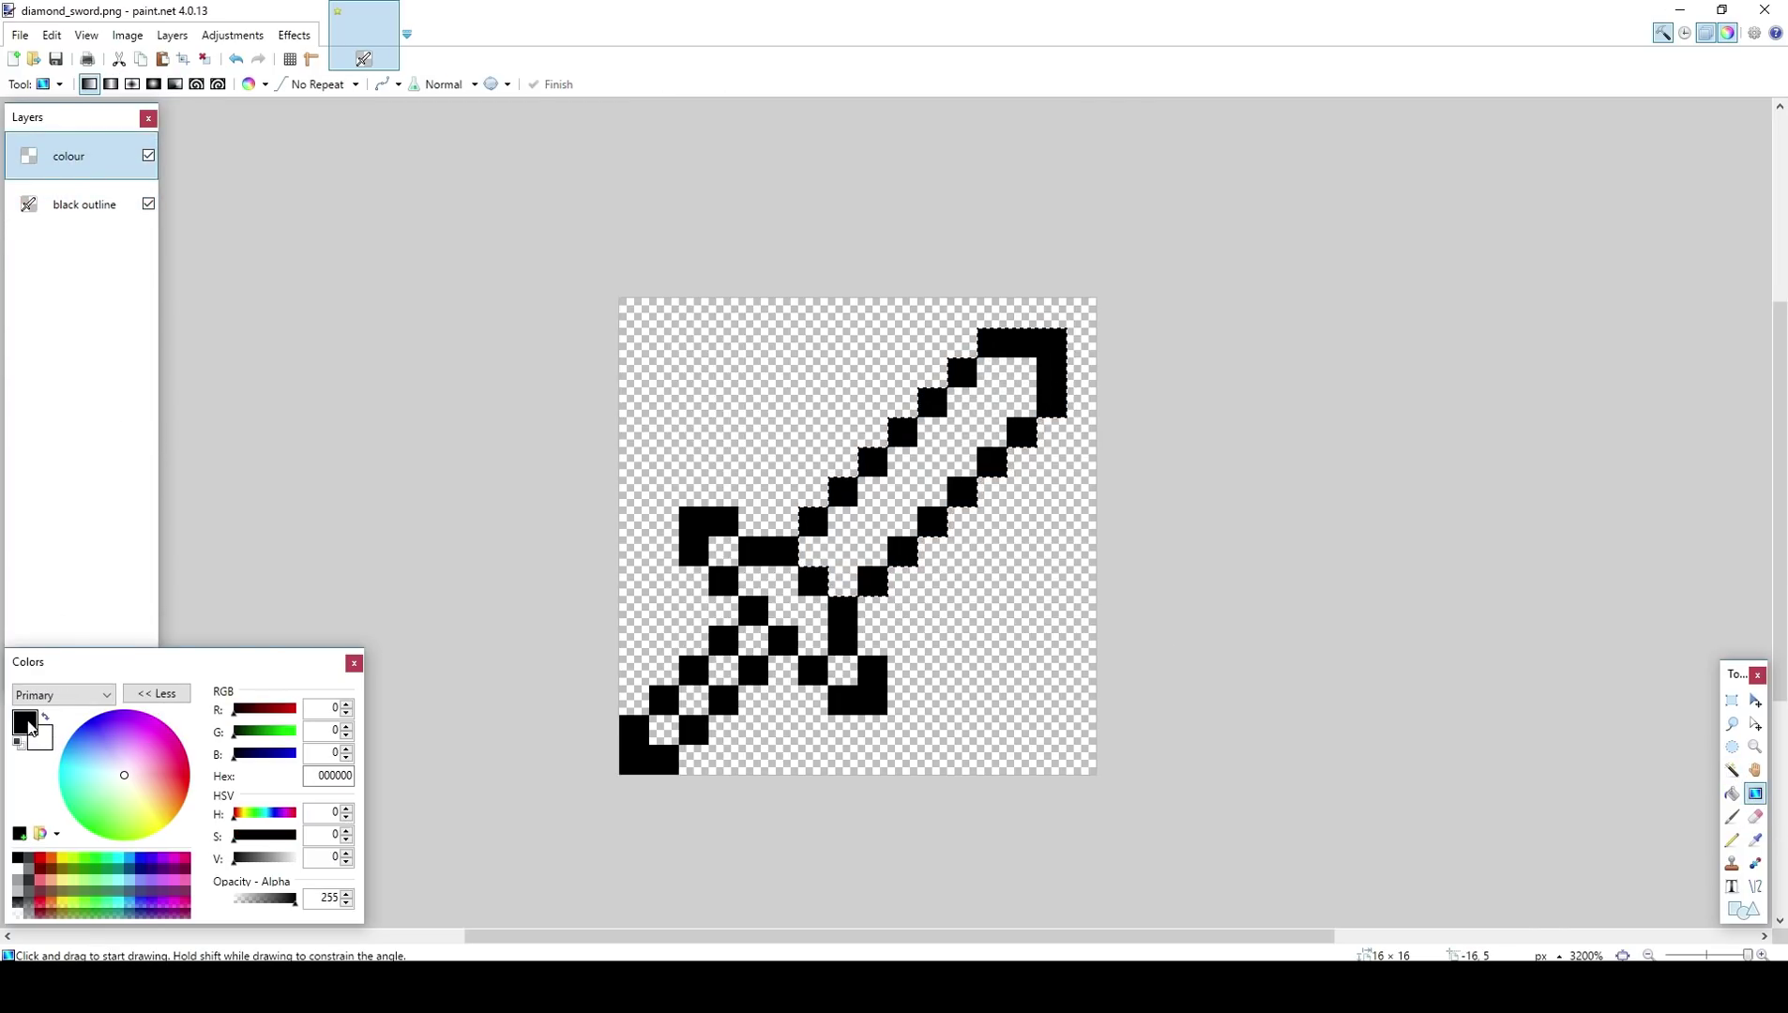
click(59, 768)
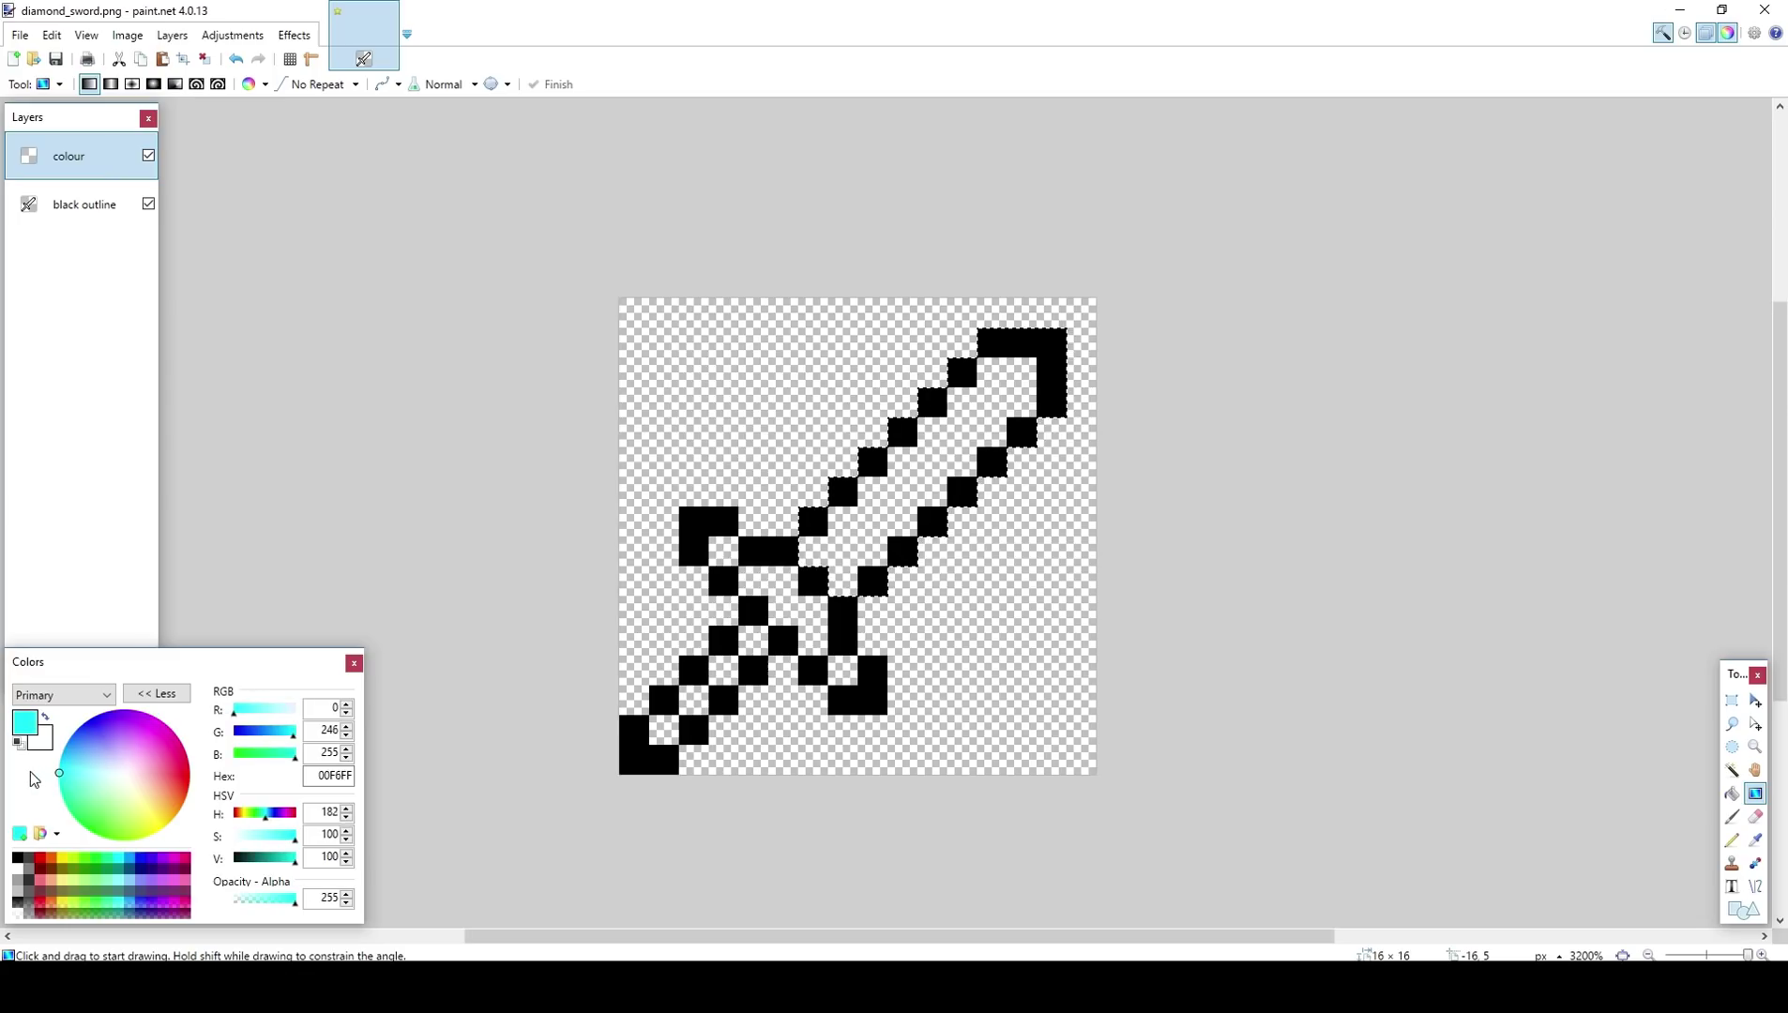
drag(293, 862, 260, 869)
click(45, 718)
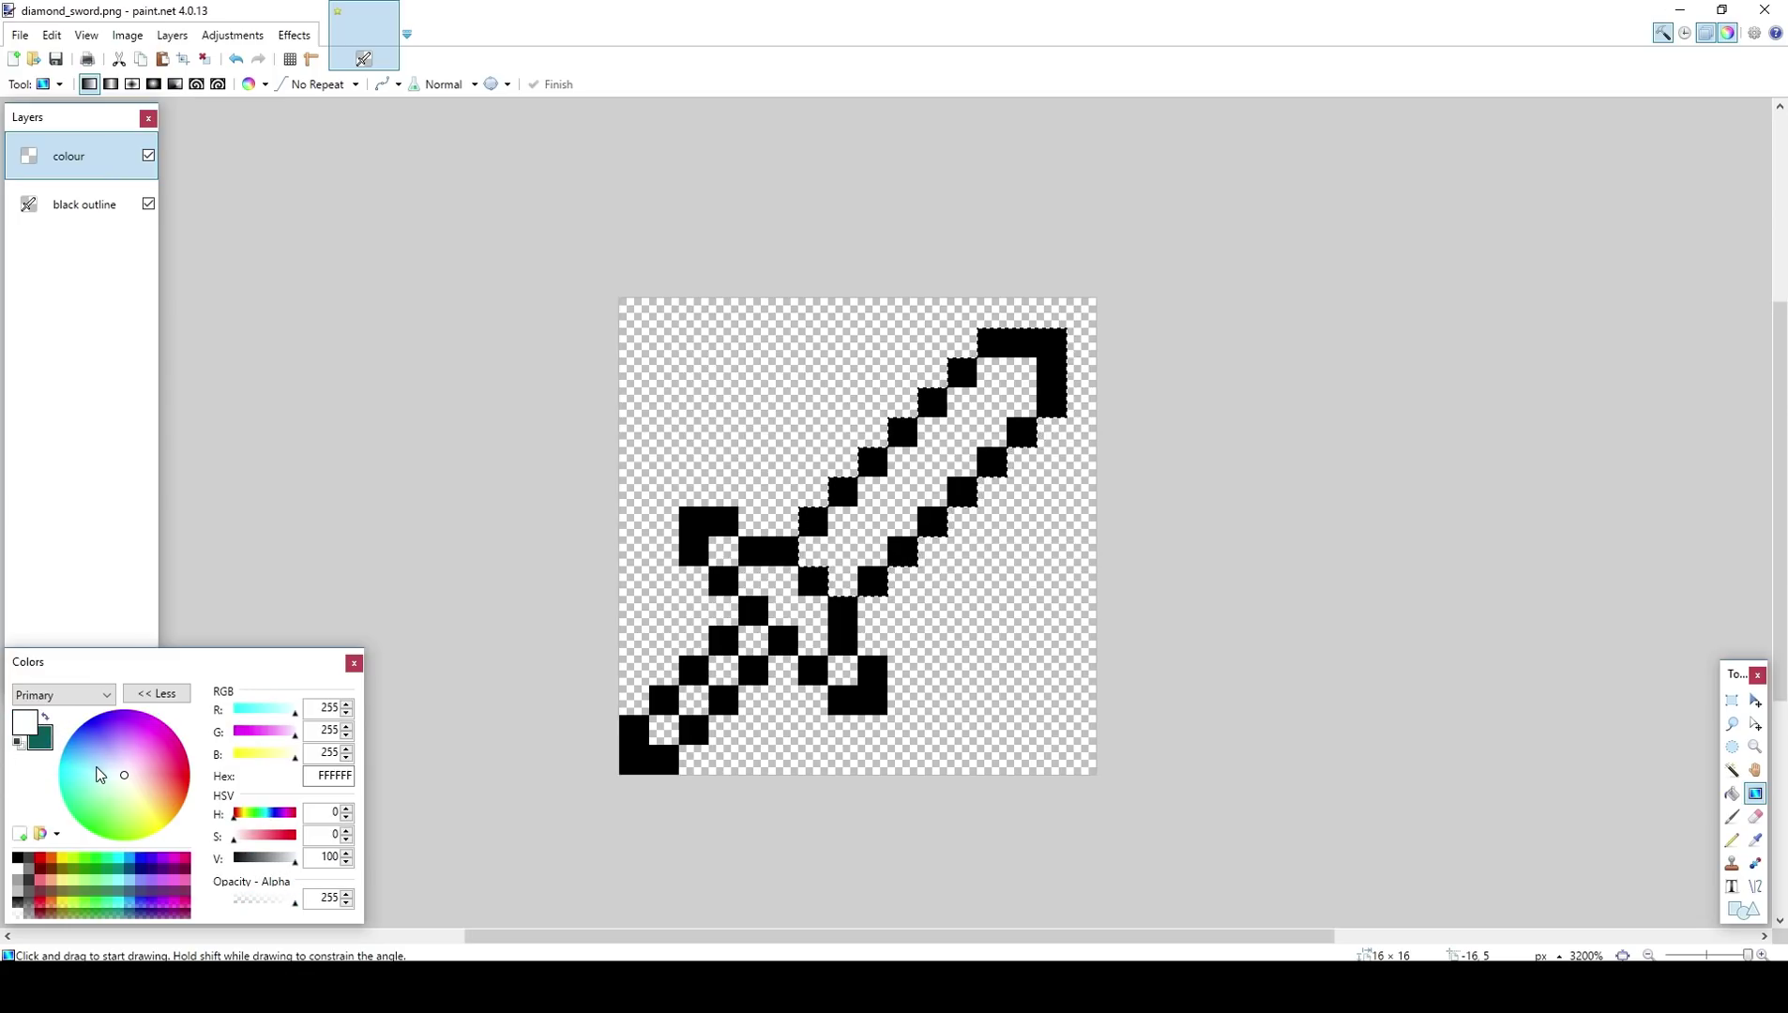
click(59, 777)
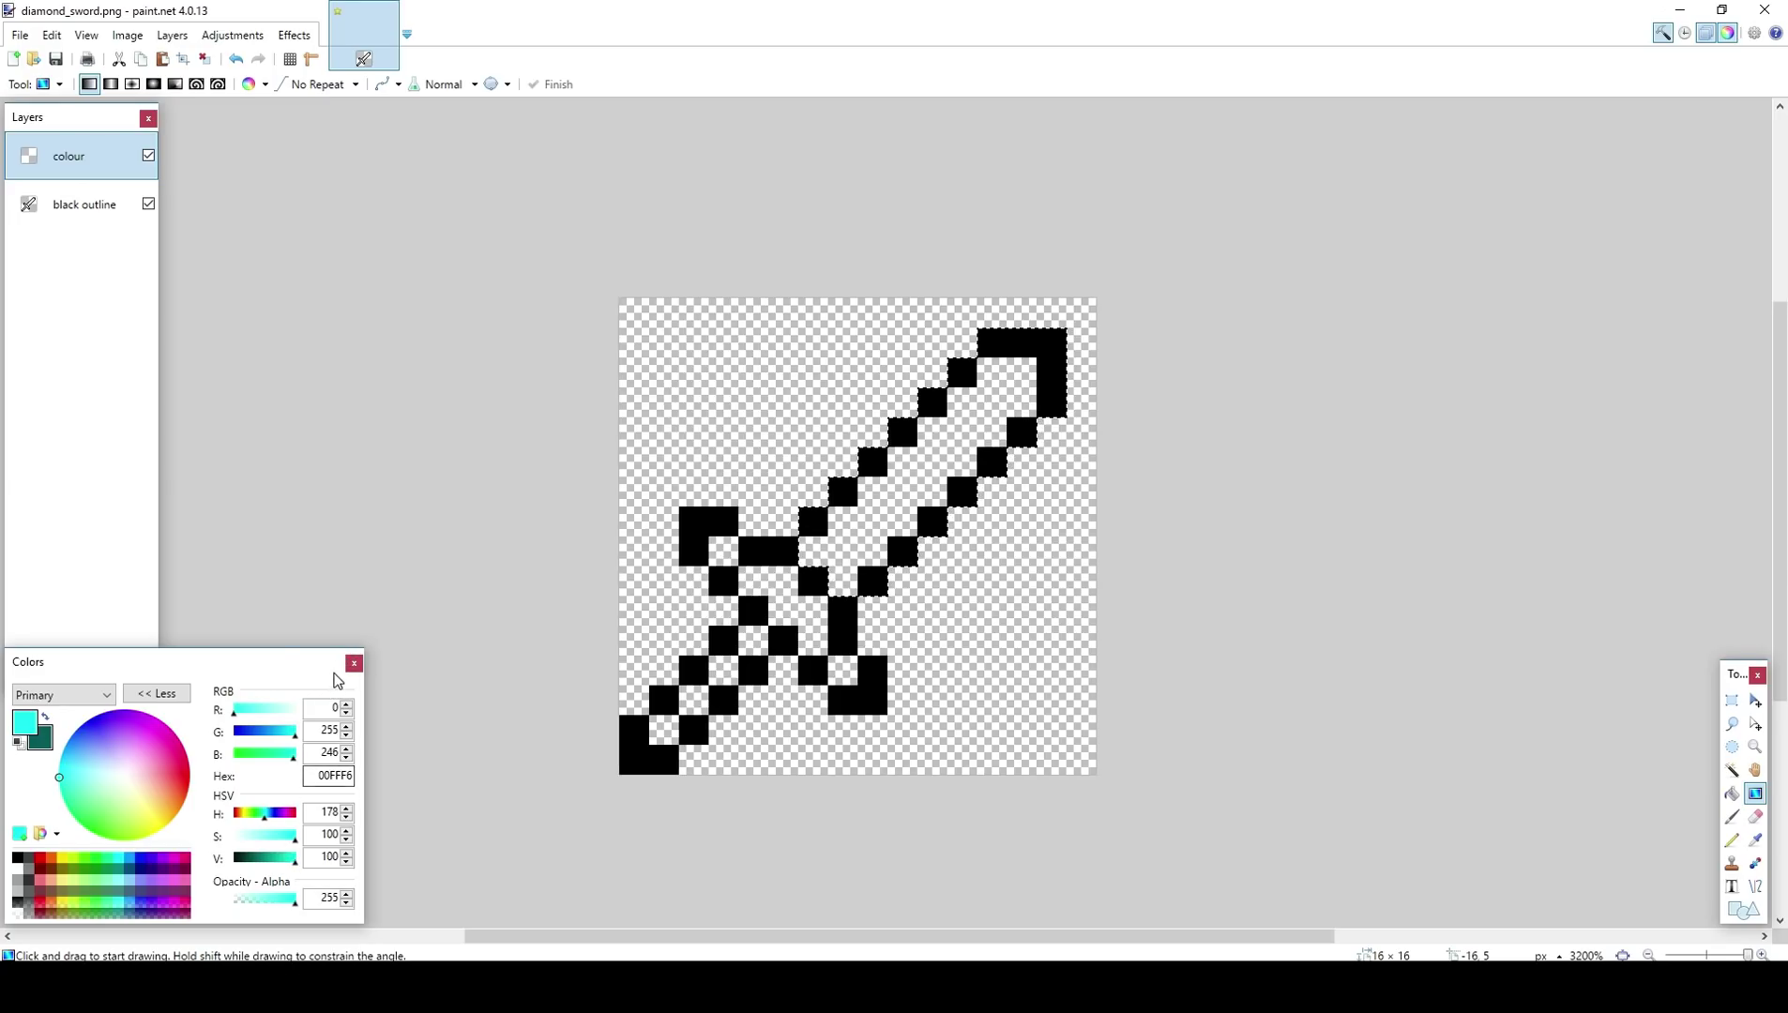
Step: Fill the blade with a dark-teal-to-cyan gradient from guard to tip, then reselect the black outline layer
drag(805, 579, 1032, 347)
key(ctrl+z)
click(45, 716)
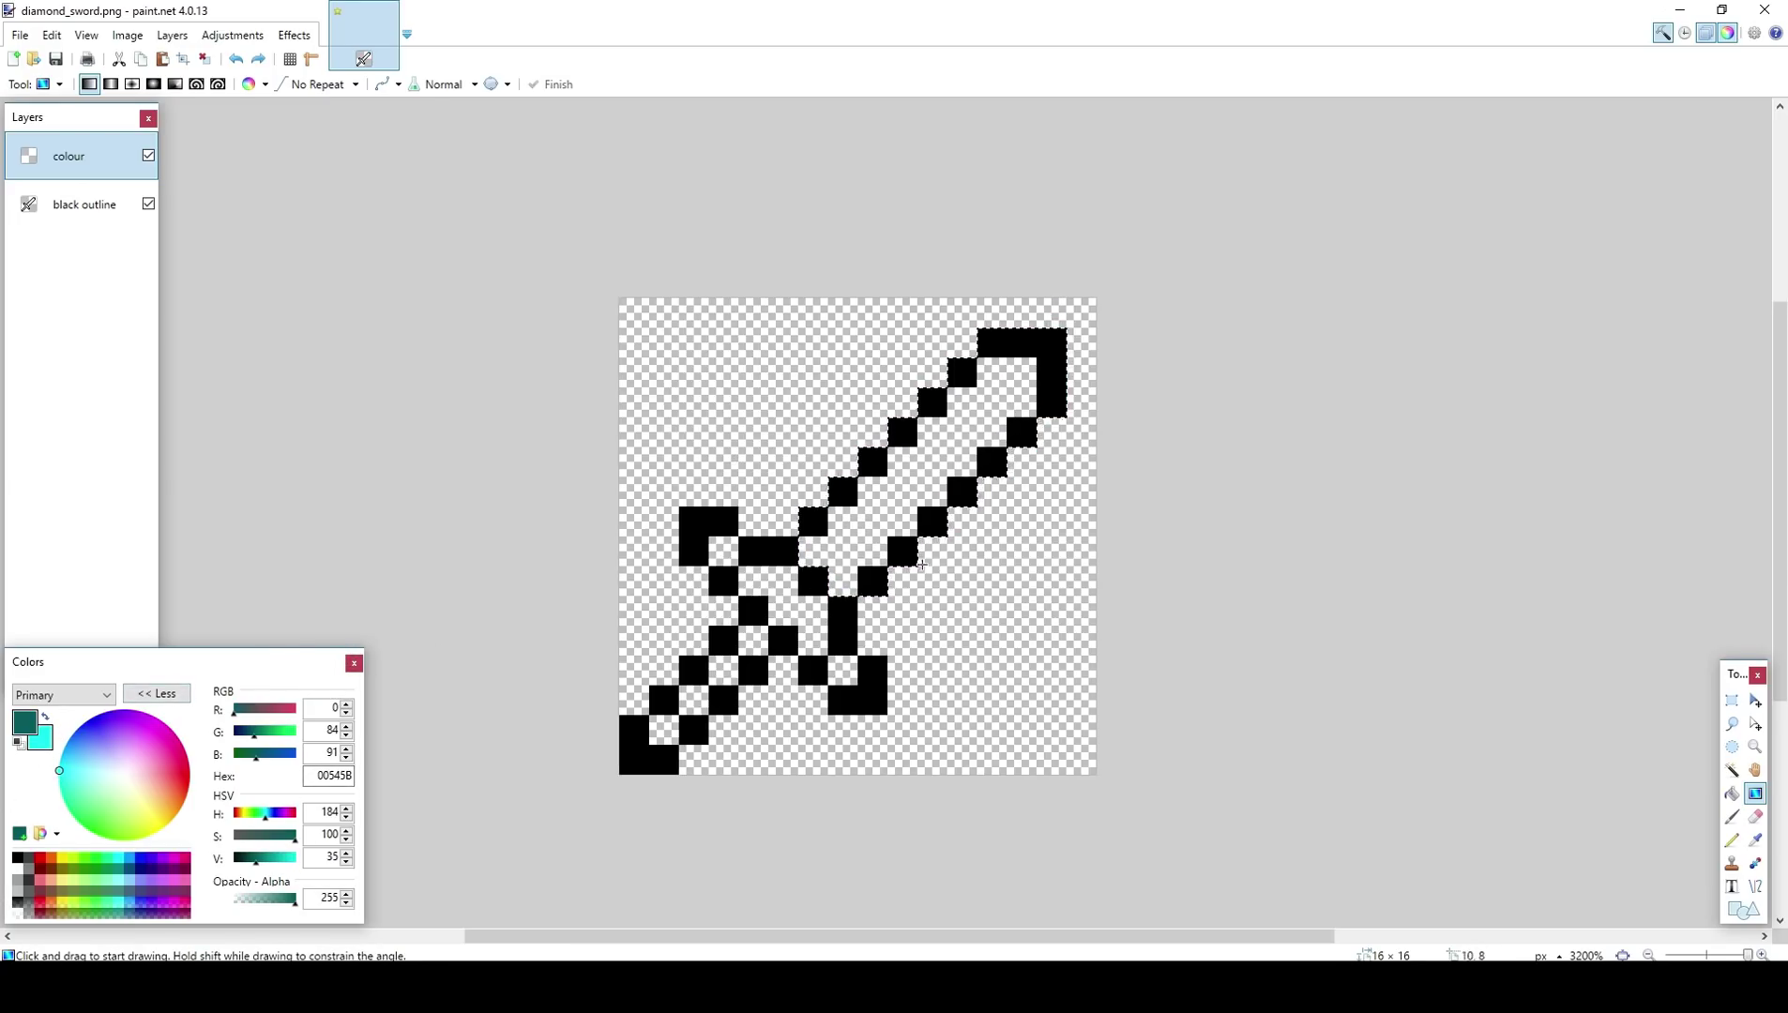
drag(809, 586, 1054, 345)
key(ctrl+d)
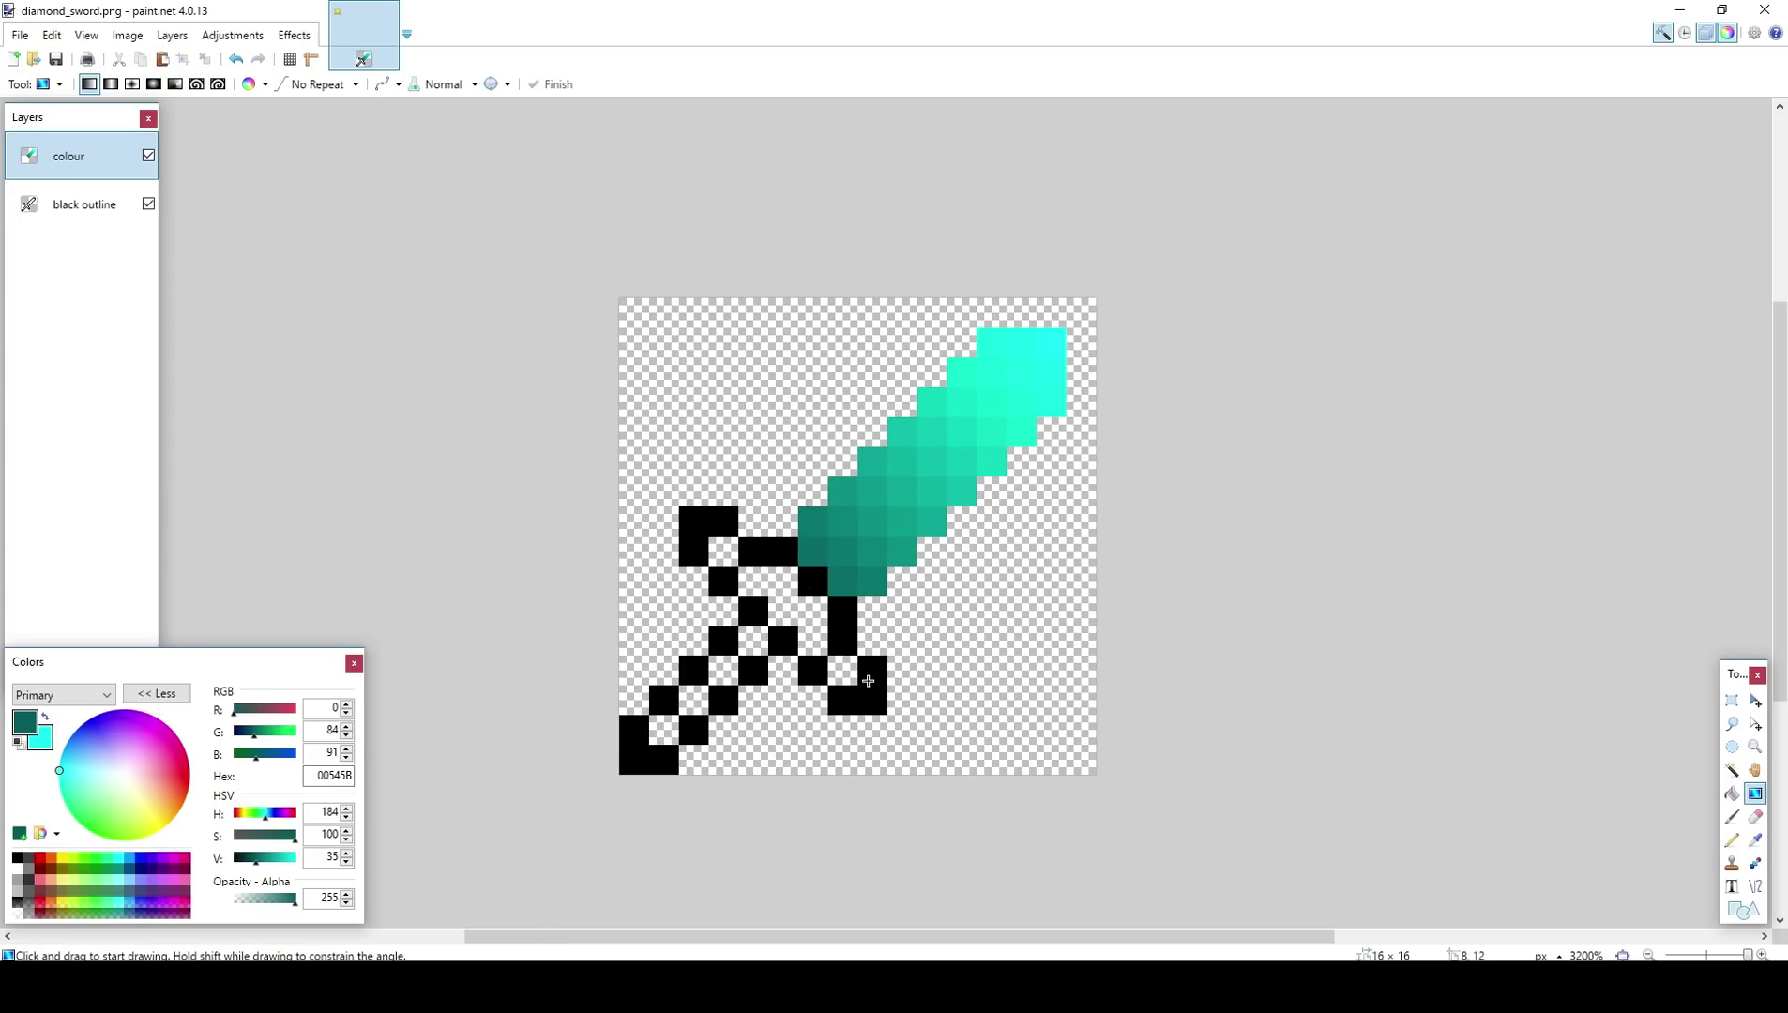
mouse_move(49, 216)
mouse_down()
mouse_move(54, 150)
mouse_move(81, 214)
mouse_up()
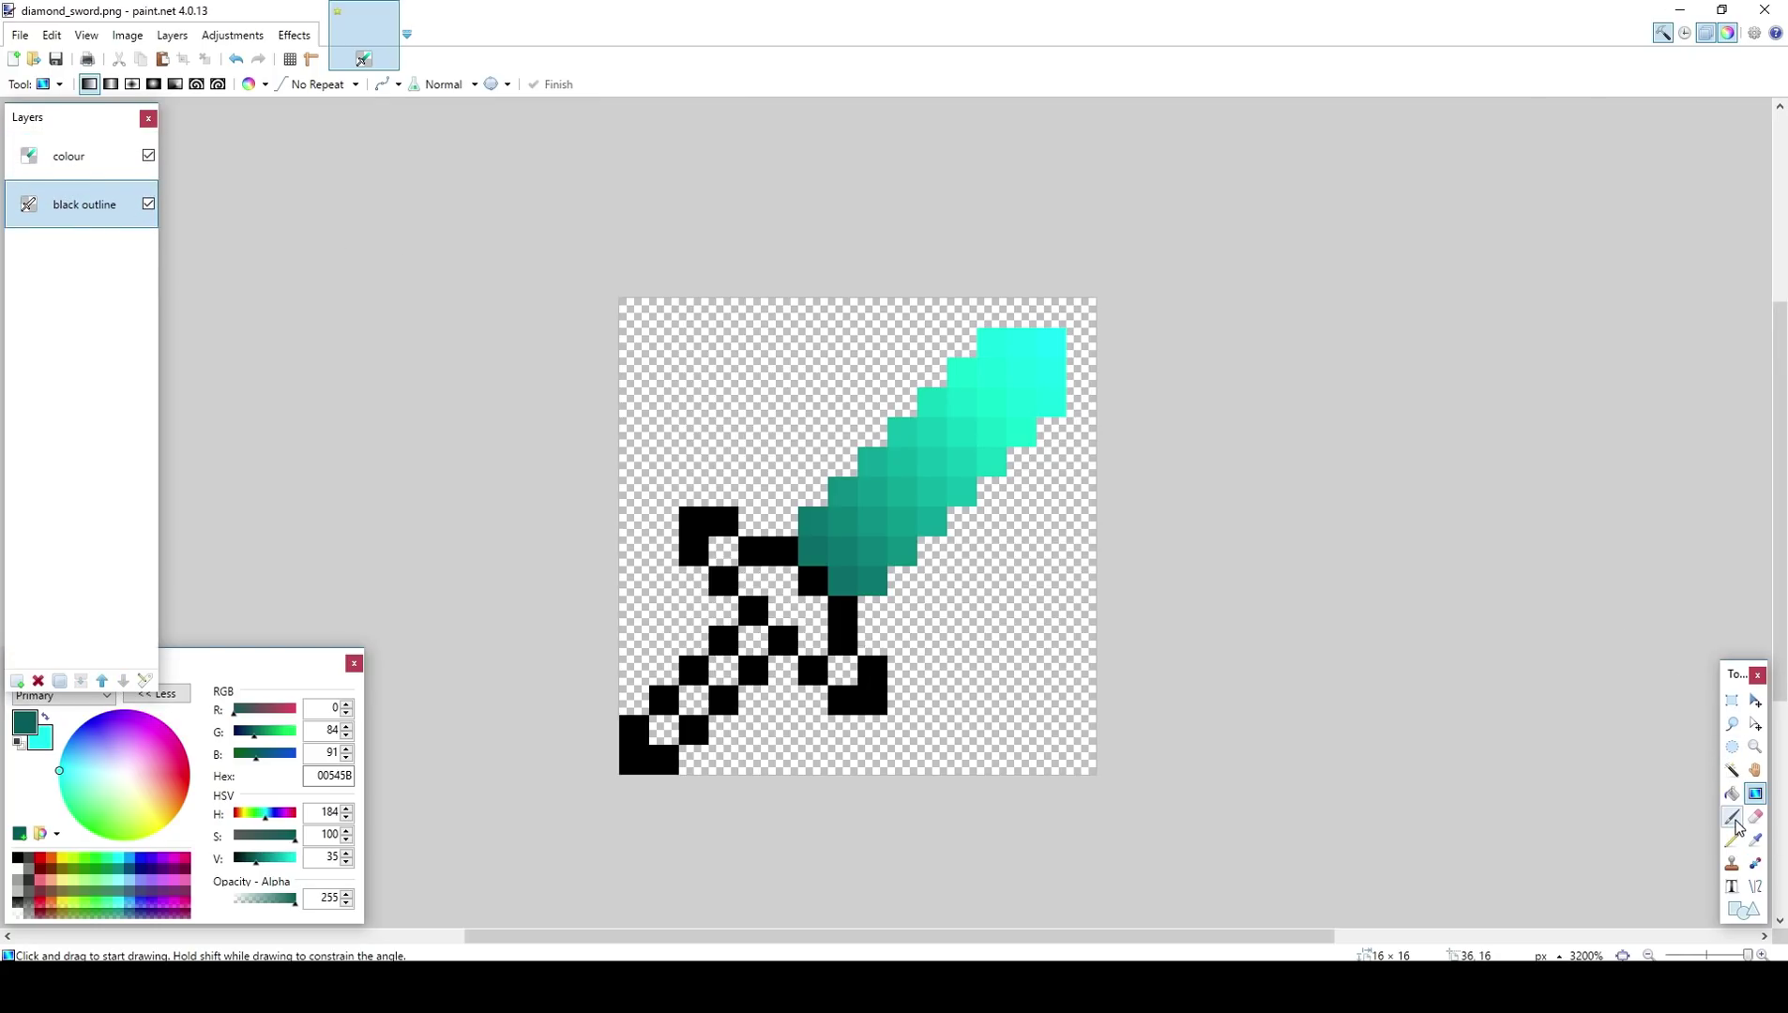
Step: Magic-wand select the cross-guard's outline pixels and its enclosed gaps
click(1732, 769)
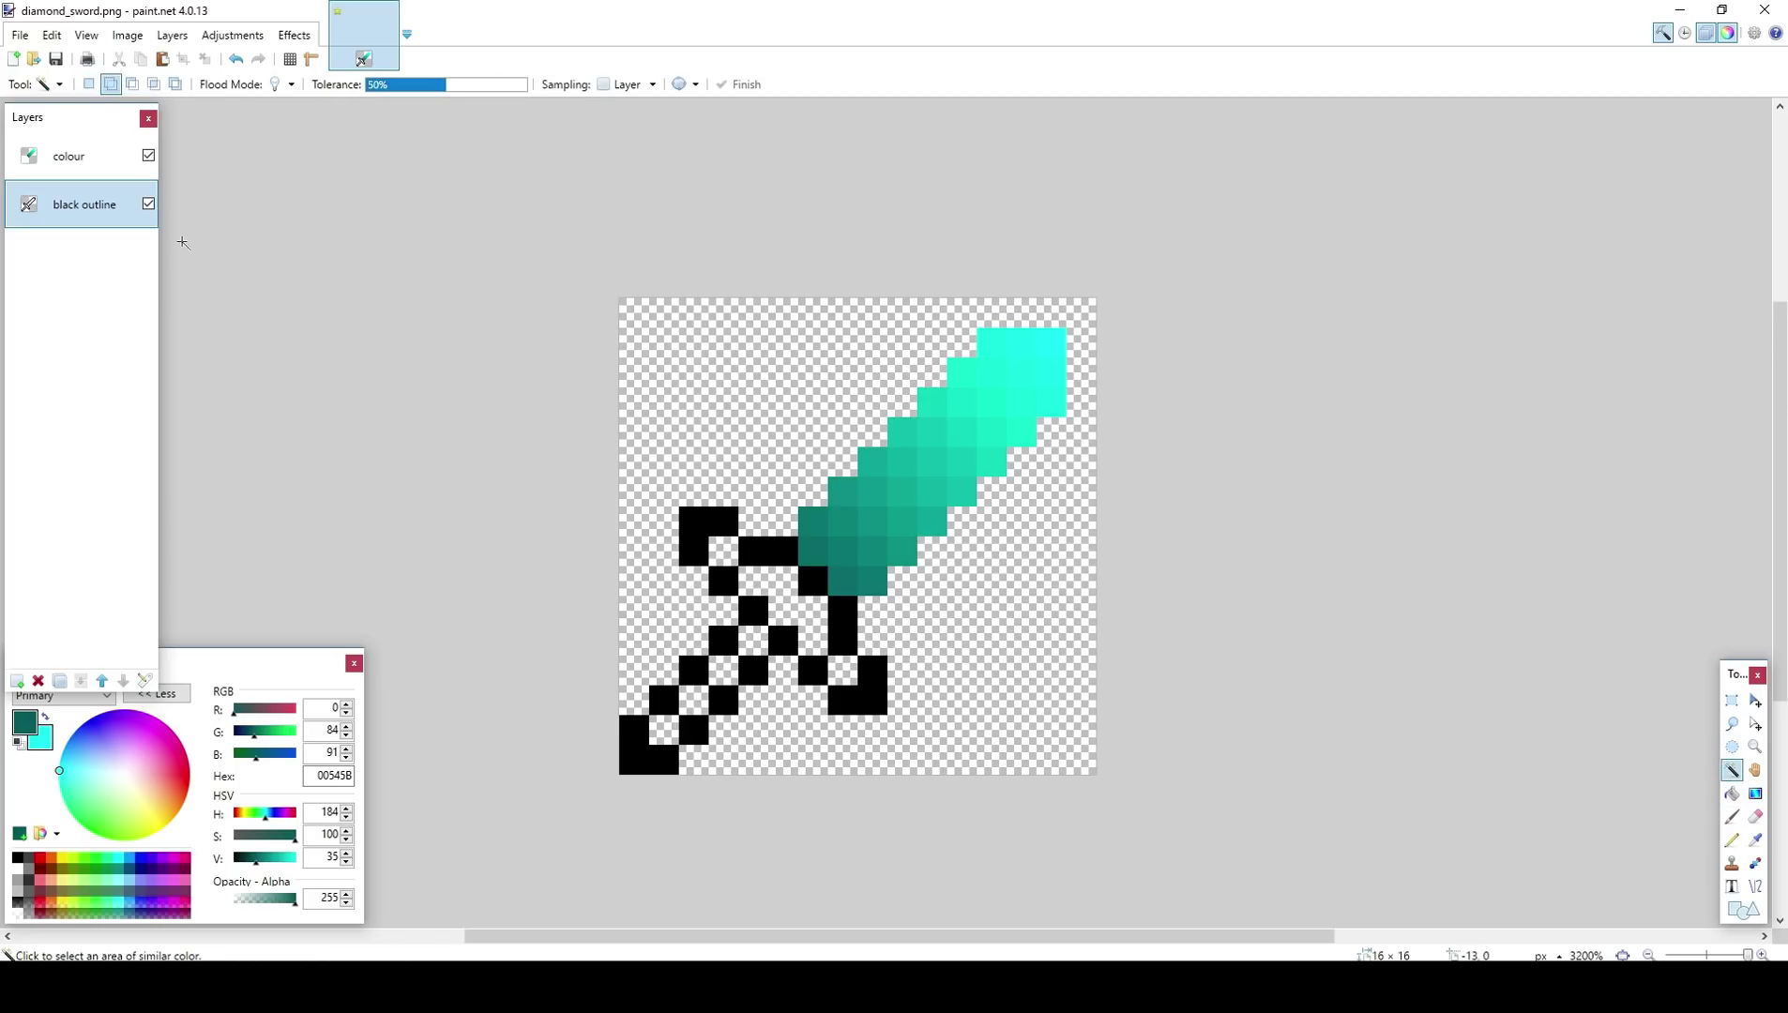
click(778, 545)
click(718, 521)
click(723, 581)
click(783, 641)
click(863, 699)
click(844, 626)
click(812, 580)
click(754, 613)
click(815, 674)
click(813, 641)
click(723, 552)
click(844, 671)
Step: Fill the guard selection with a dark-to-mid teal gradient on the colour layer
click(1756, 794)
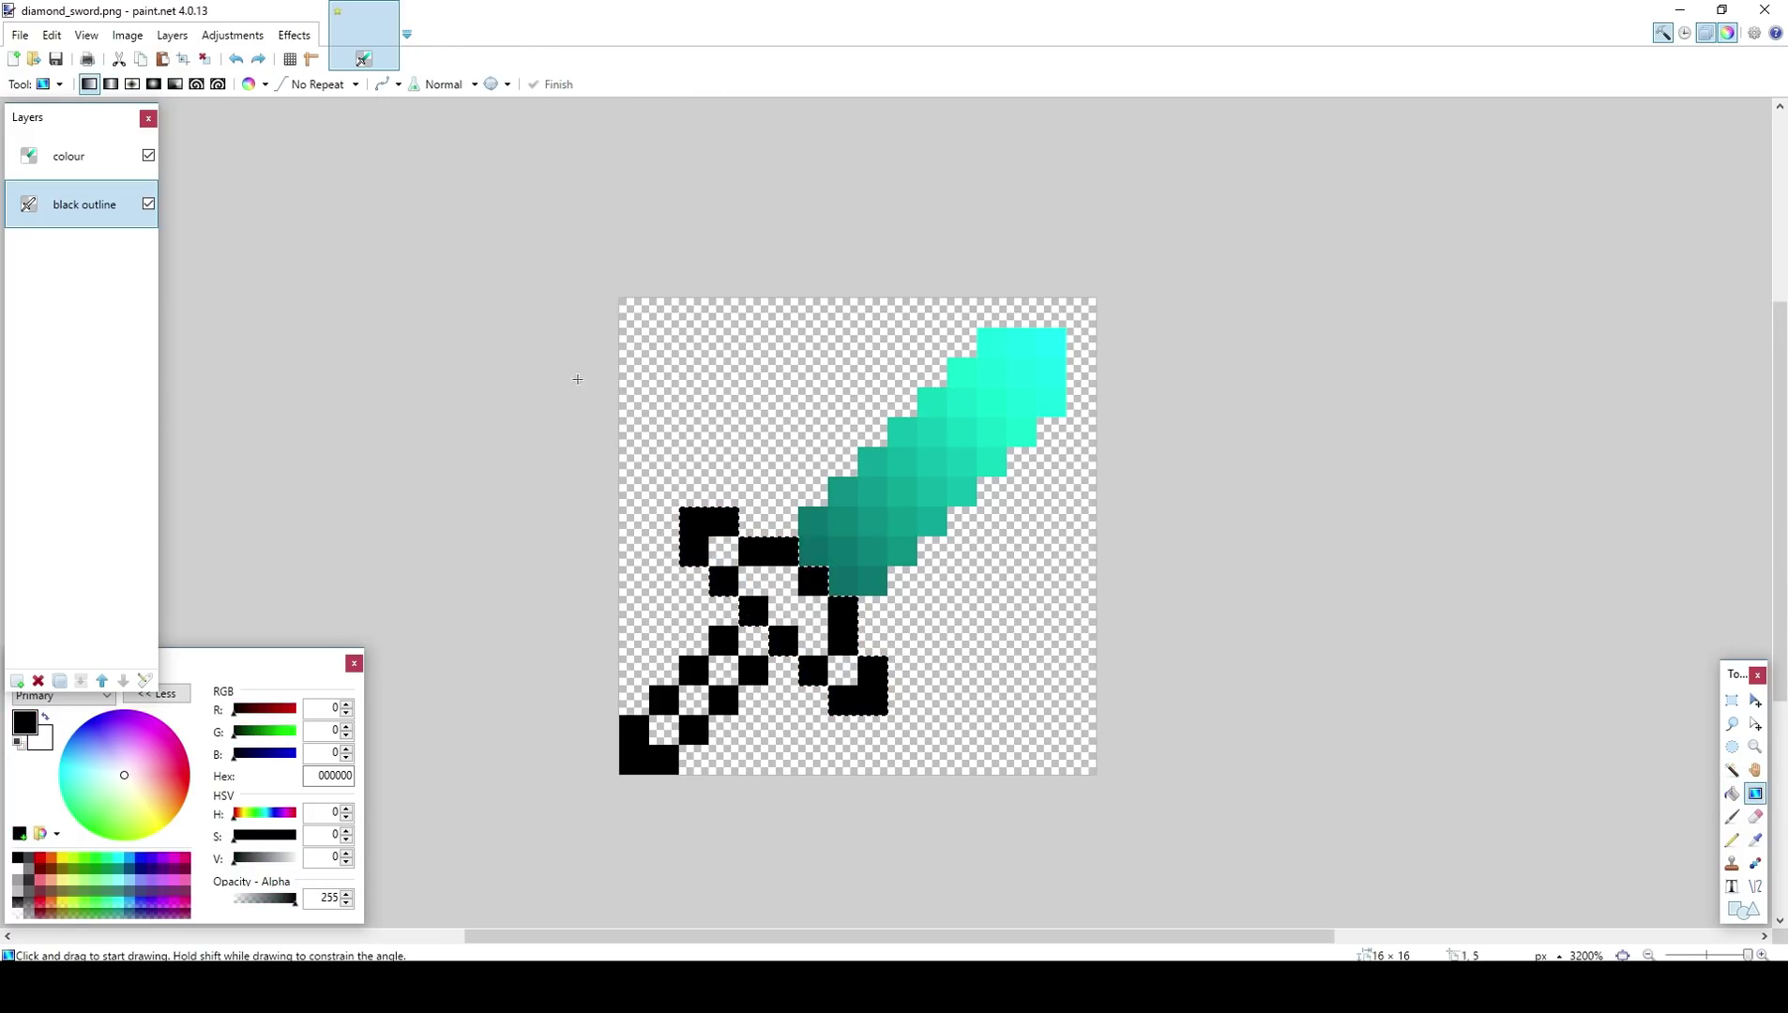
click(65, 157)
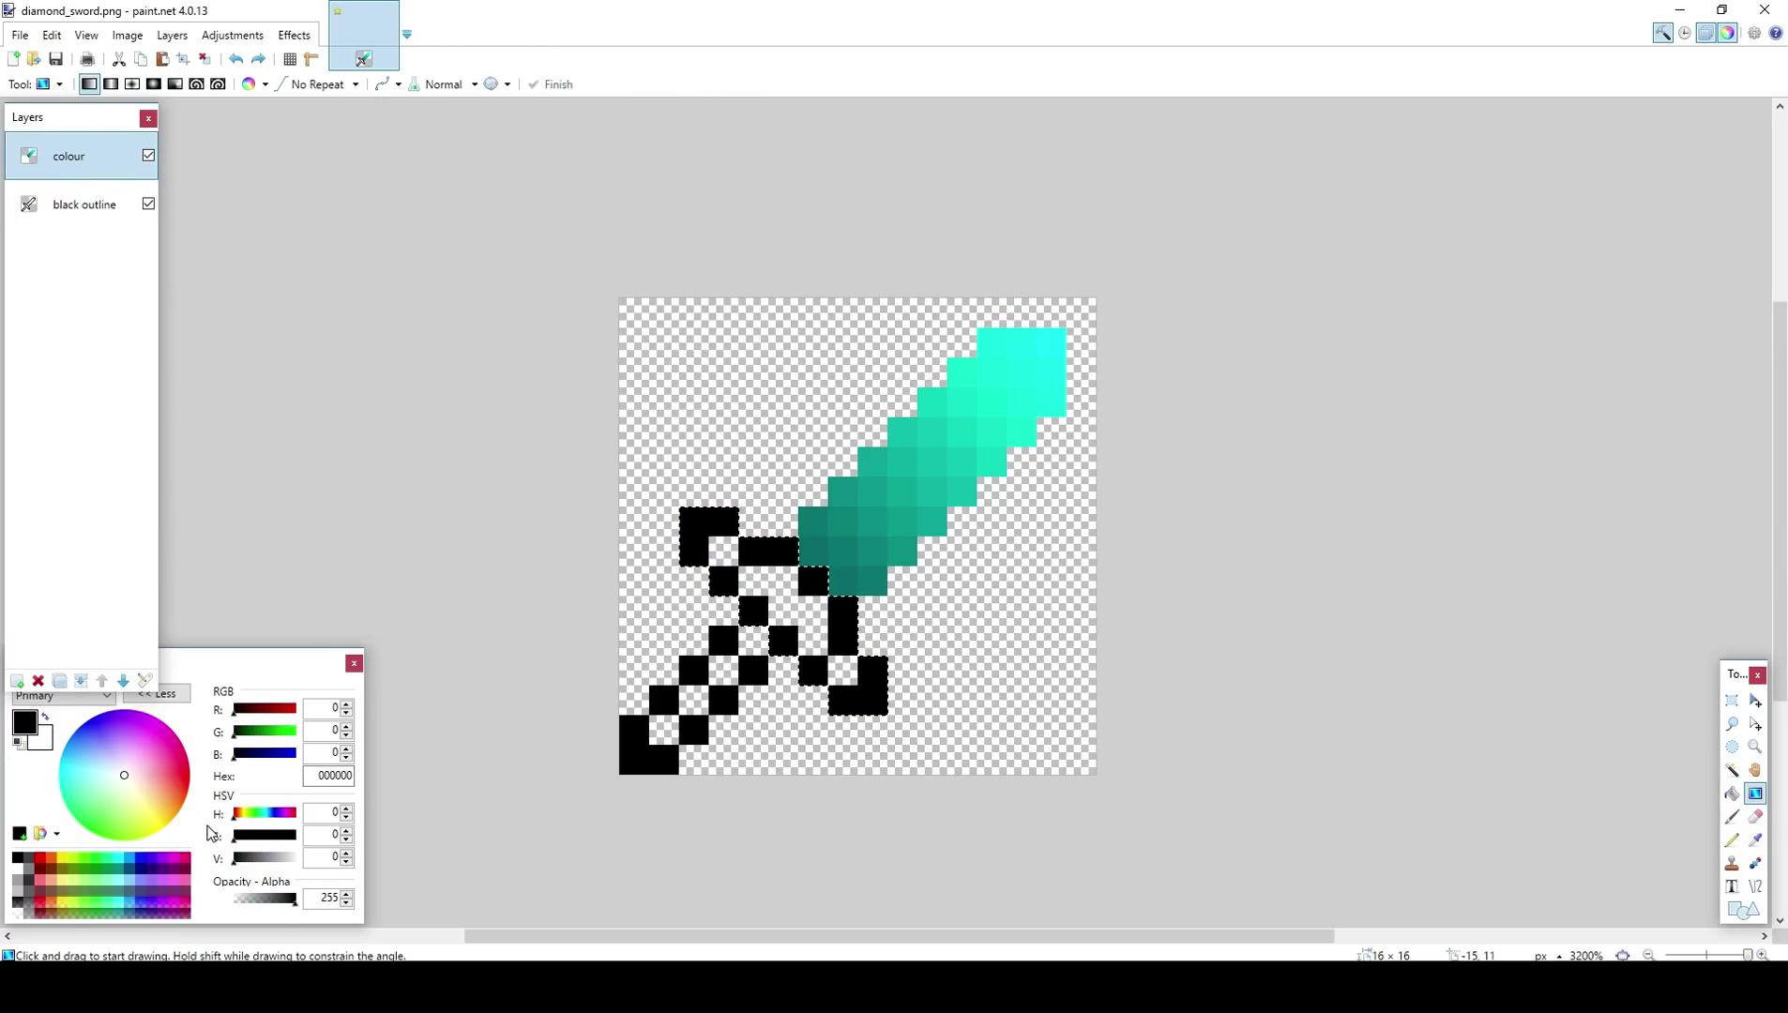
click(59, 778)
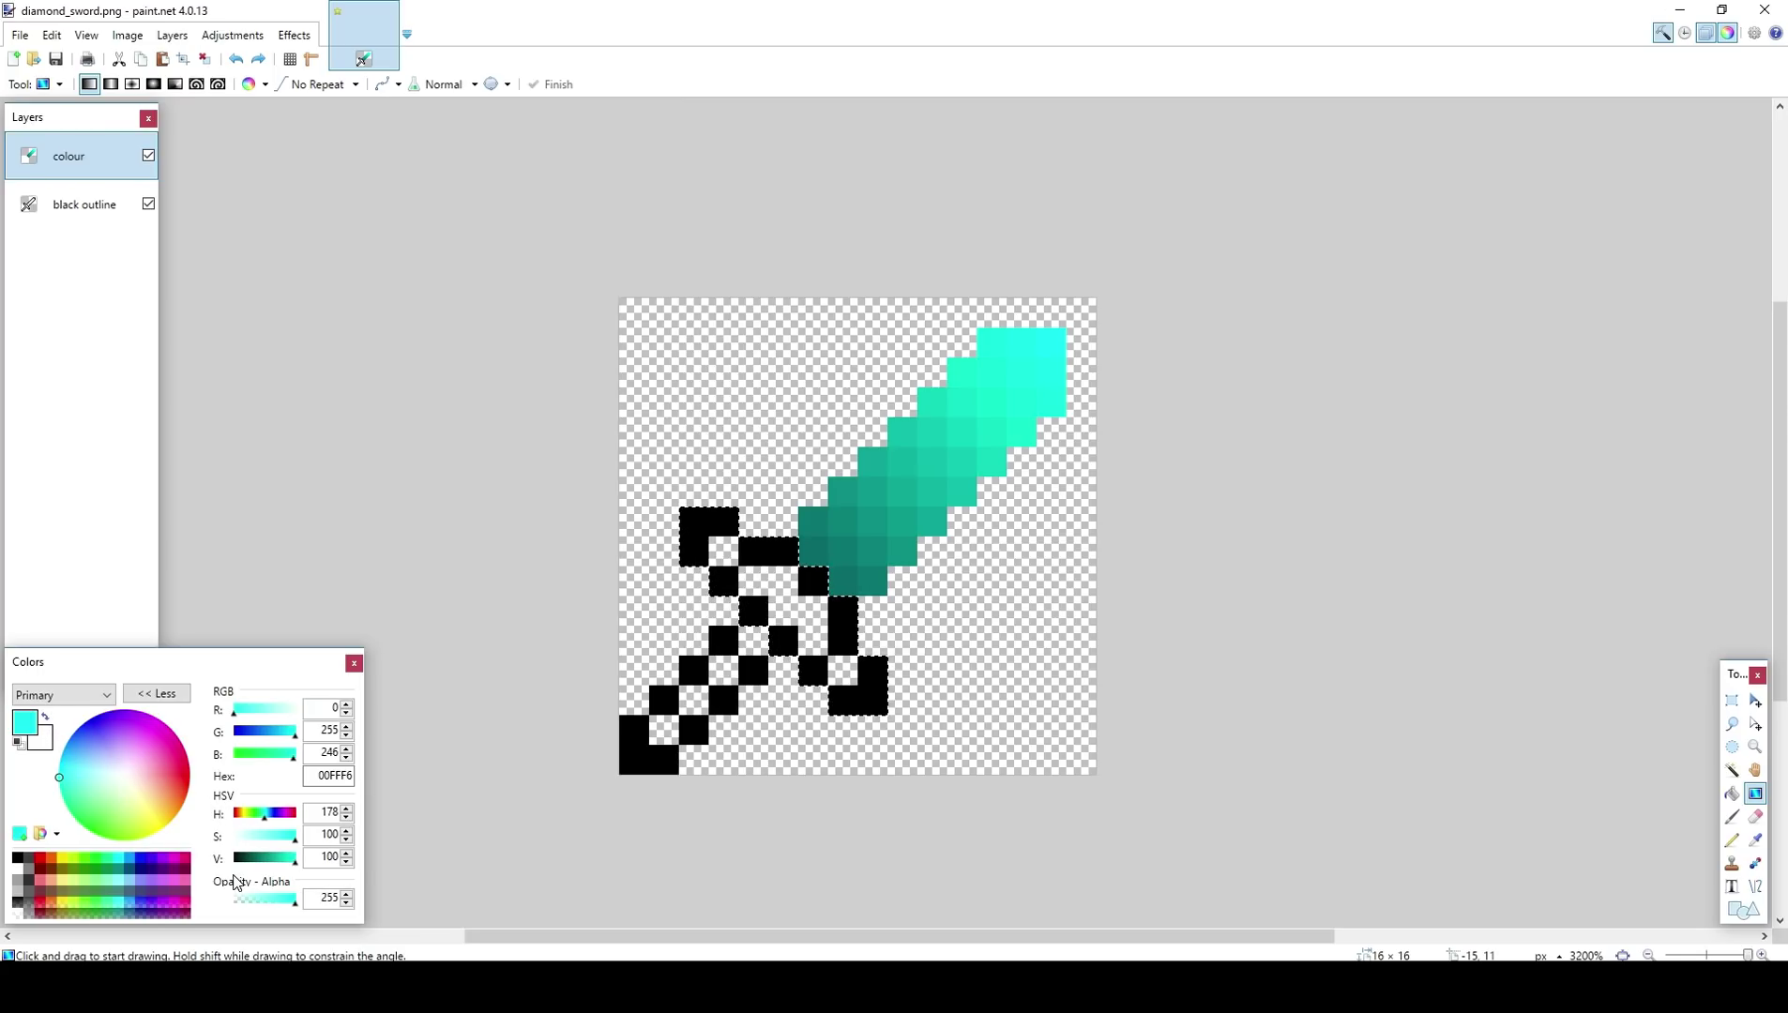
mouse_move(267, 859)
mouse_down()
mouse_move(237, 861)
mouse_move(248, 872)
mouse_up()
click(45, 719)
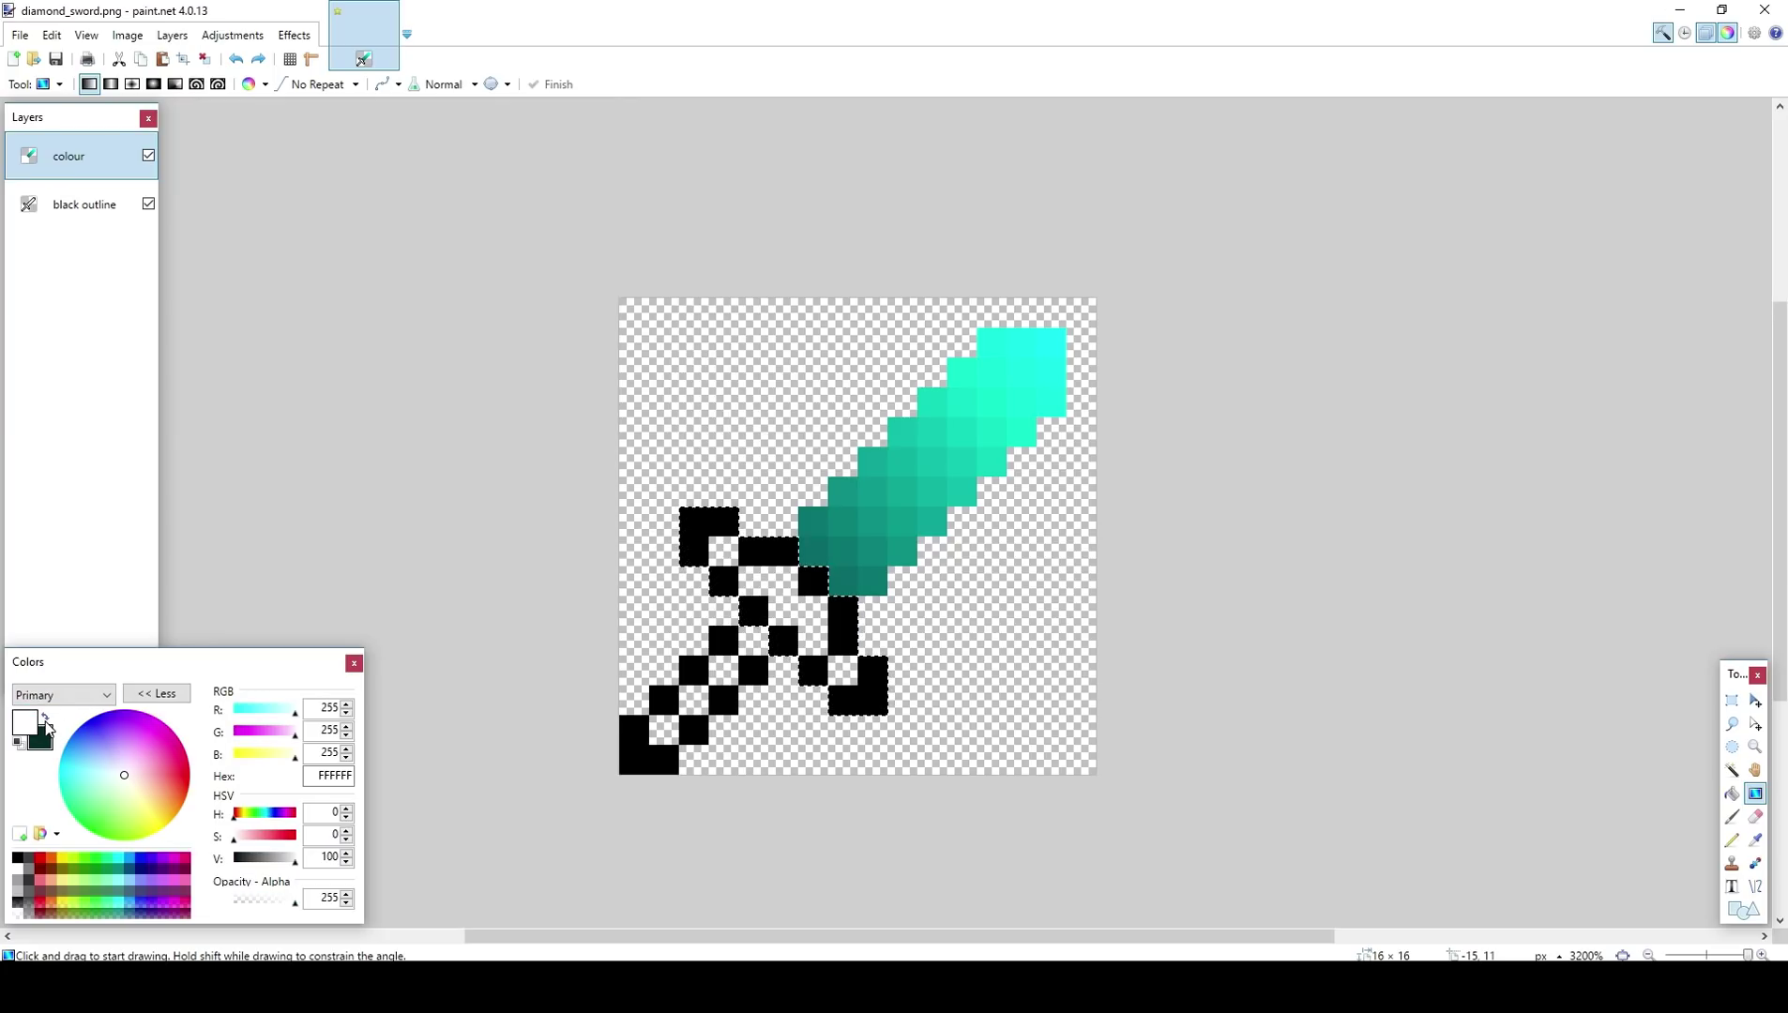
drag(106, 793, 41, 781)
drag(271, 864, 261, 864)
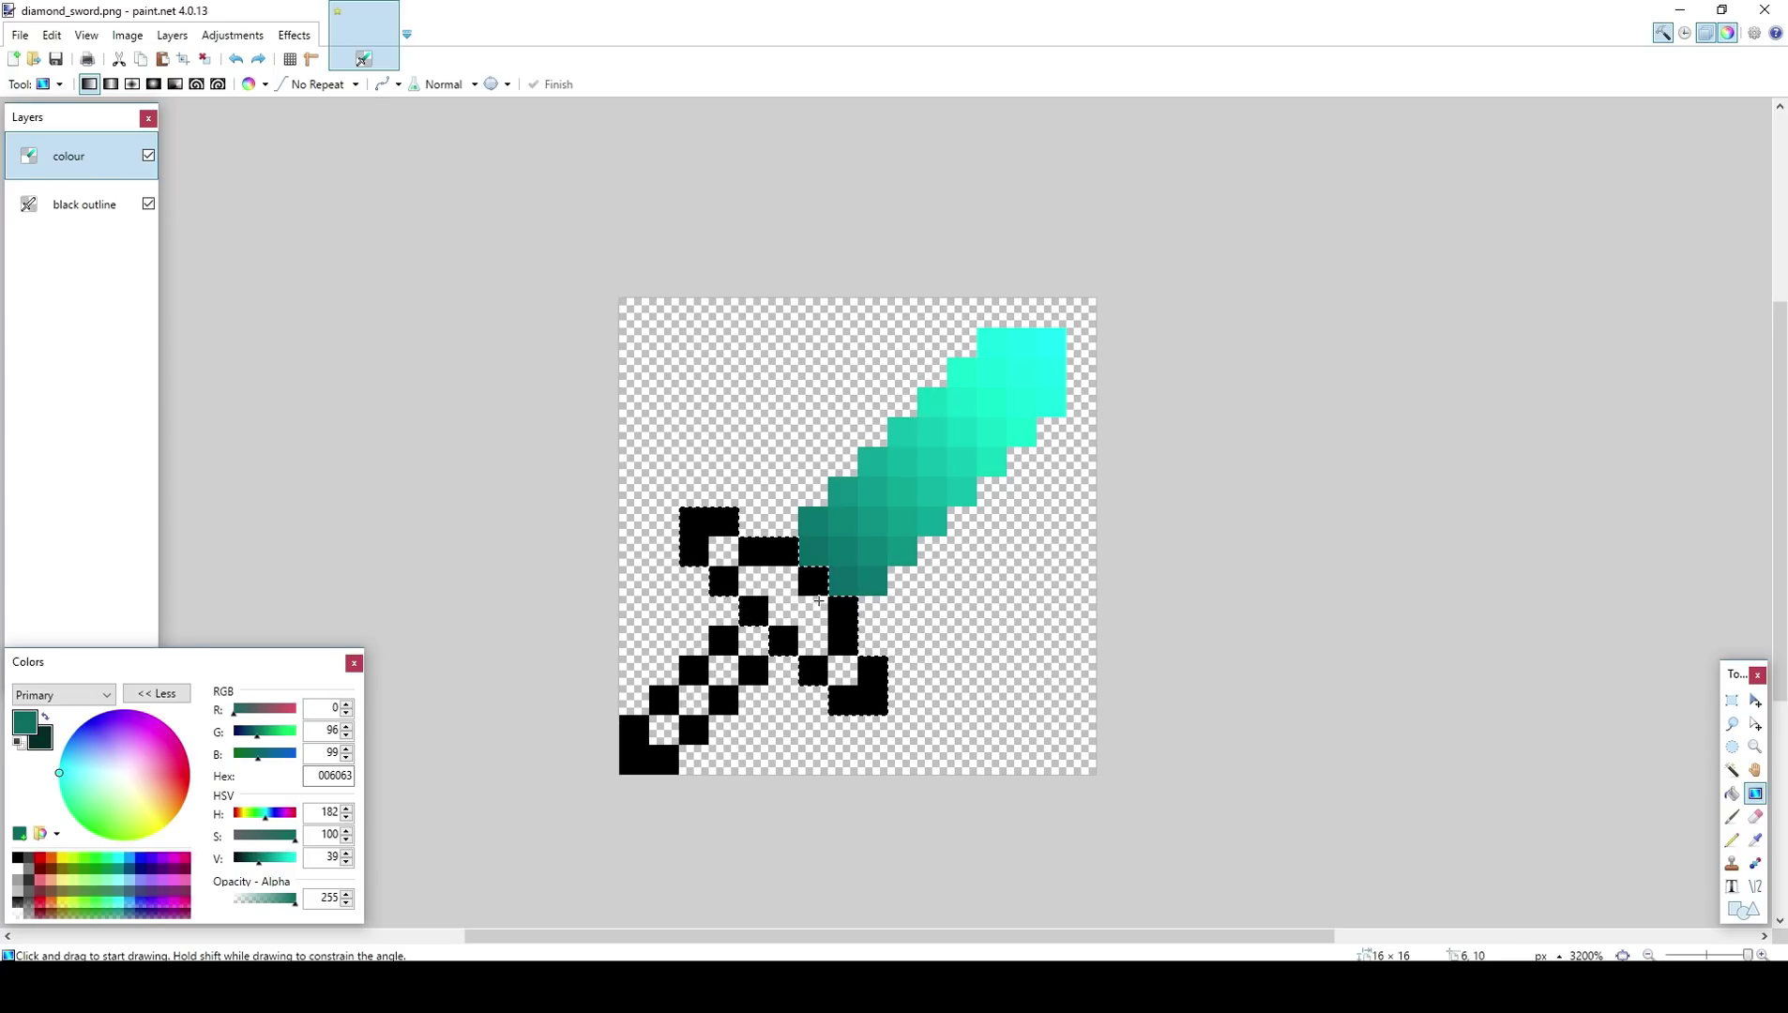
mouse_move(818, 599)
mouse_down()
mouse_move(741, 635)
mouse_move(807, 559)
mouse_up()
Step: Clear the selection and test an olive-brown Pencil colour on the handle, then undo it
key(ctrl+d)
click(1732, 839)
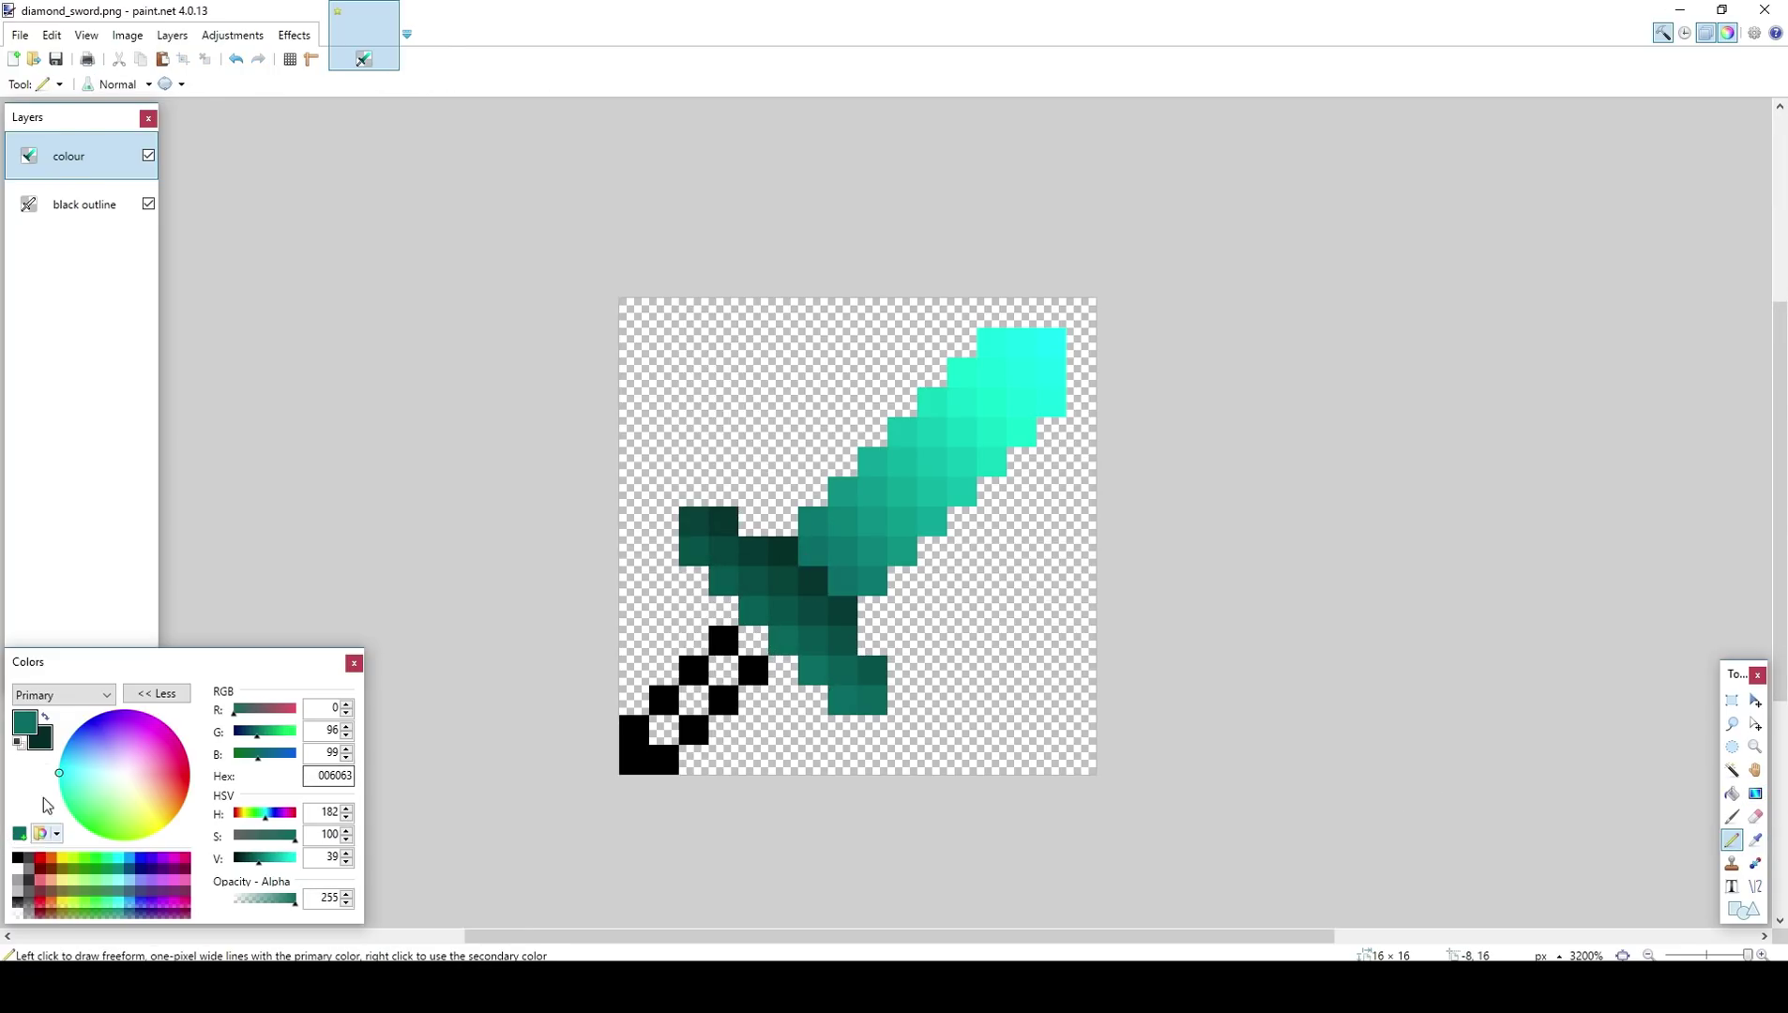
drag(94, 784, 196, 856)
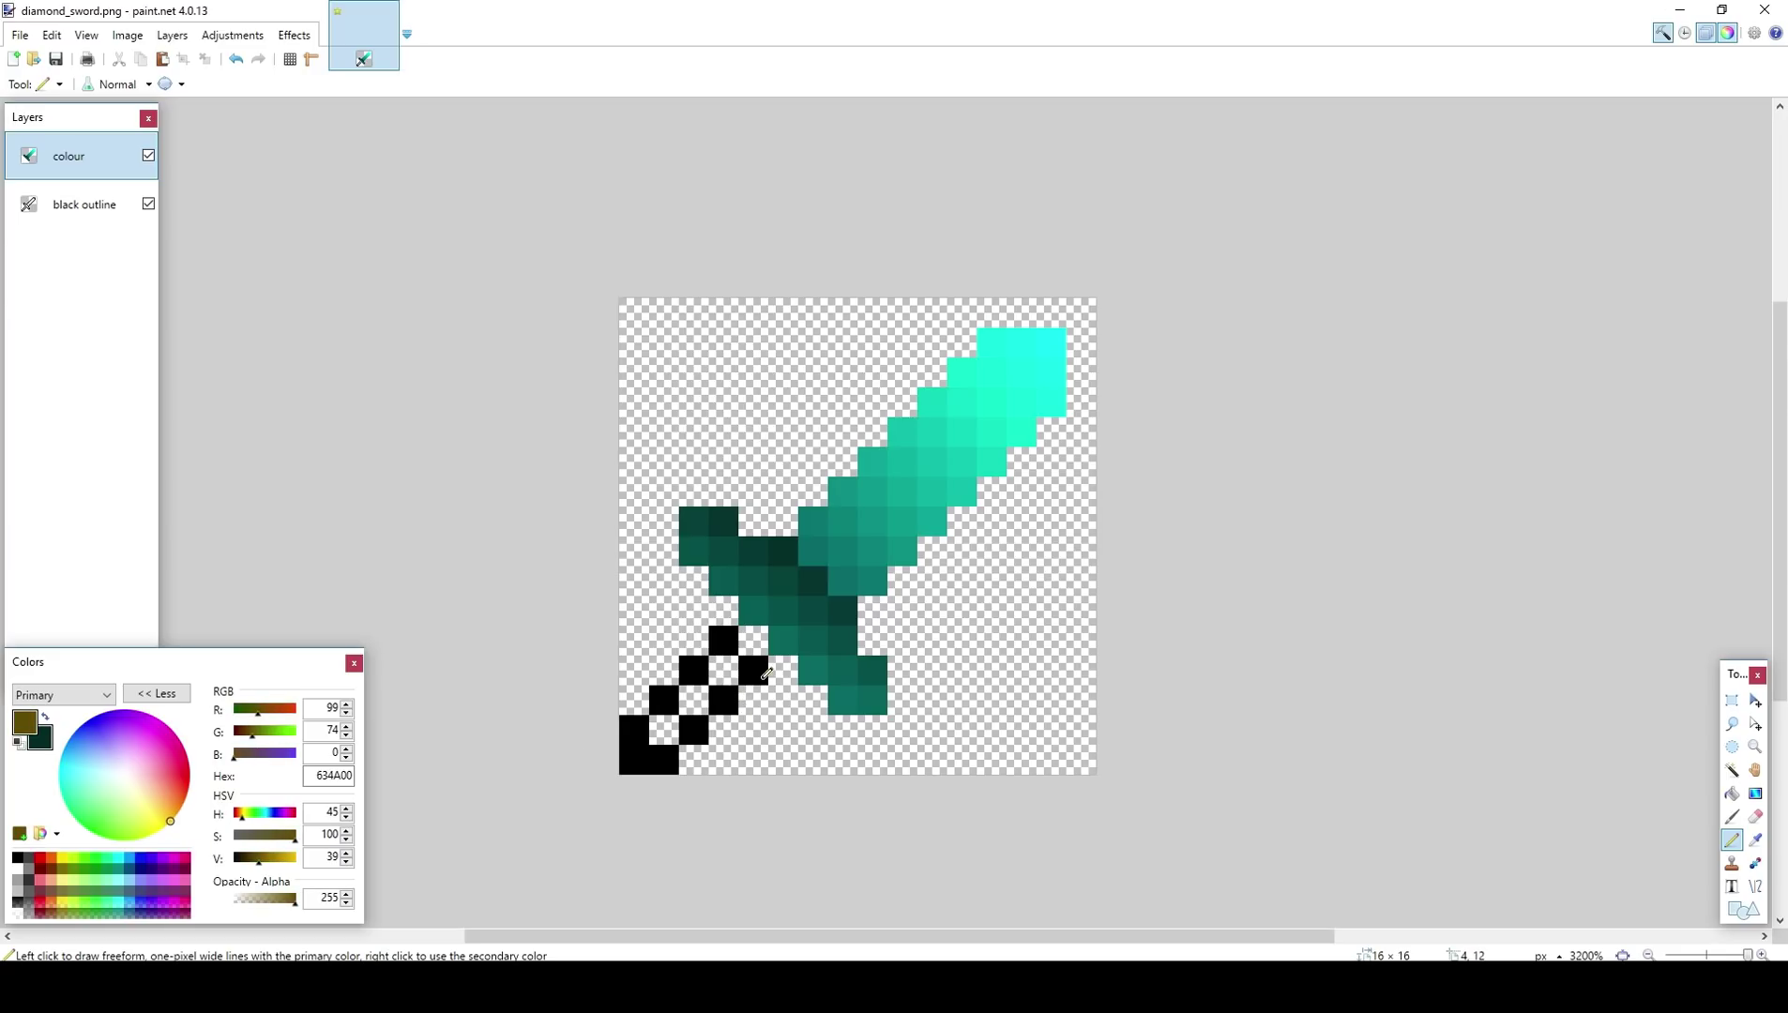
drag(722, 641, 760, 670)
key(ctrl+z)
key(ctrl+z)
Step: Paint the handle dark brown (332600) and move the black outline layer above the colour layer
drag(257, 859, 250, 860)
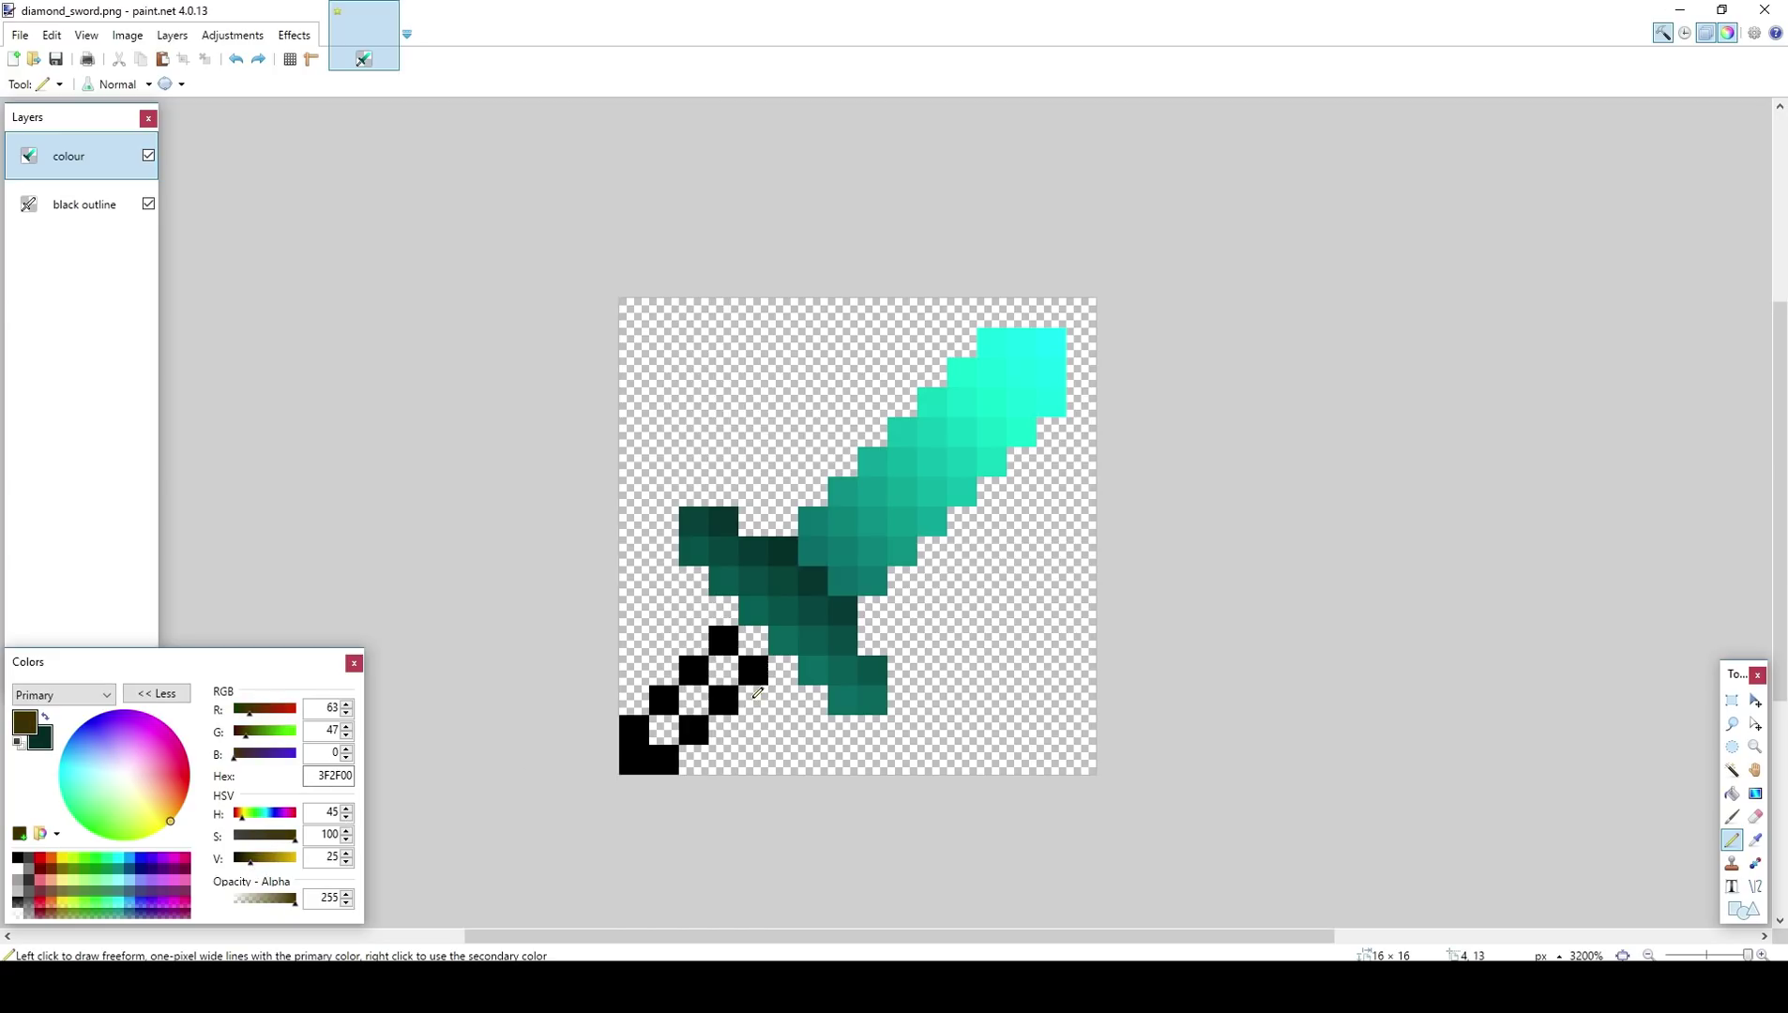
click(751, 646)
key(ctrl+z)
drag(246, 867, 245, 867)
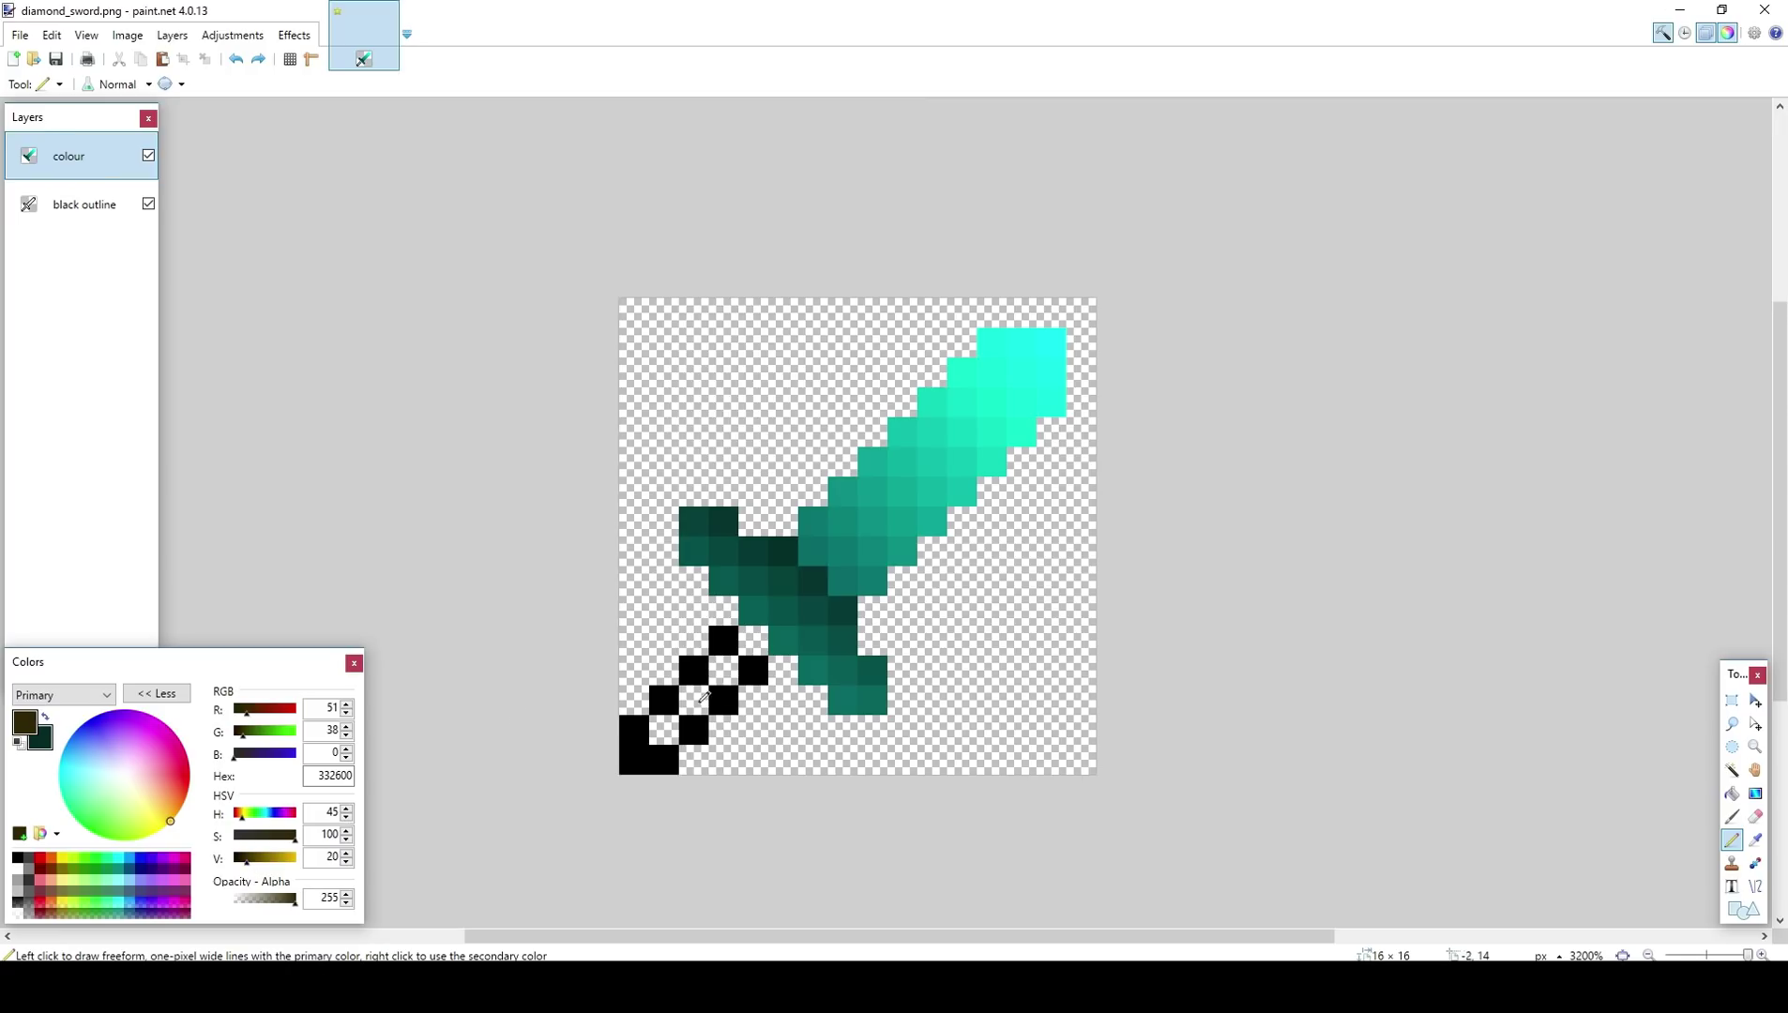
mouse_move(759, 638)
mouse_down()
mouse_move(722, 649)
mouse_move(714, 707)
mouse_move(703, 674)
mouse_move(694, 720)
mouse_move(677, 702)
mouse_move(637, 730)
mouse_up()
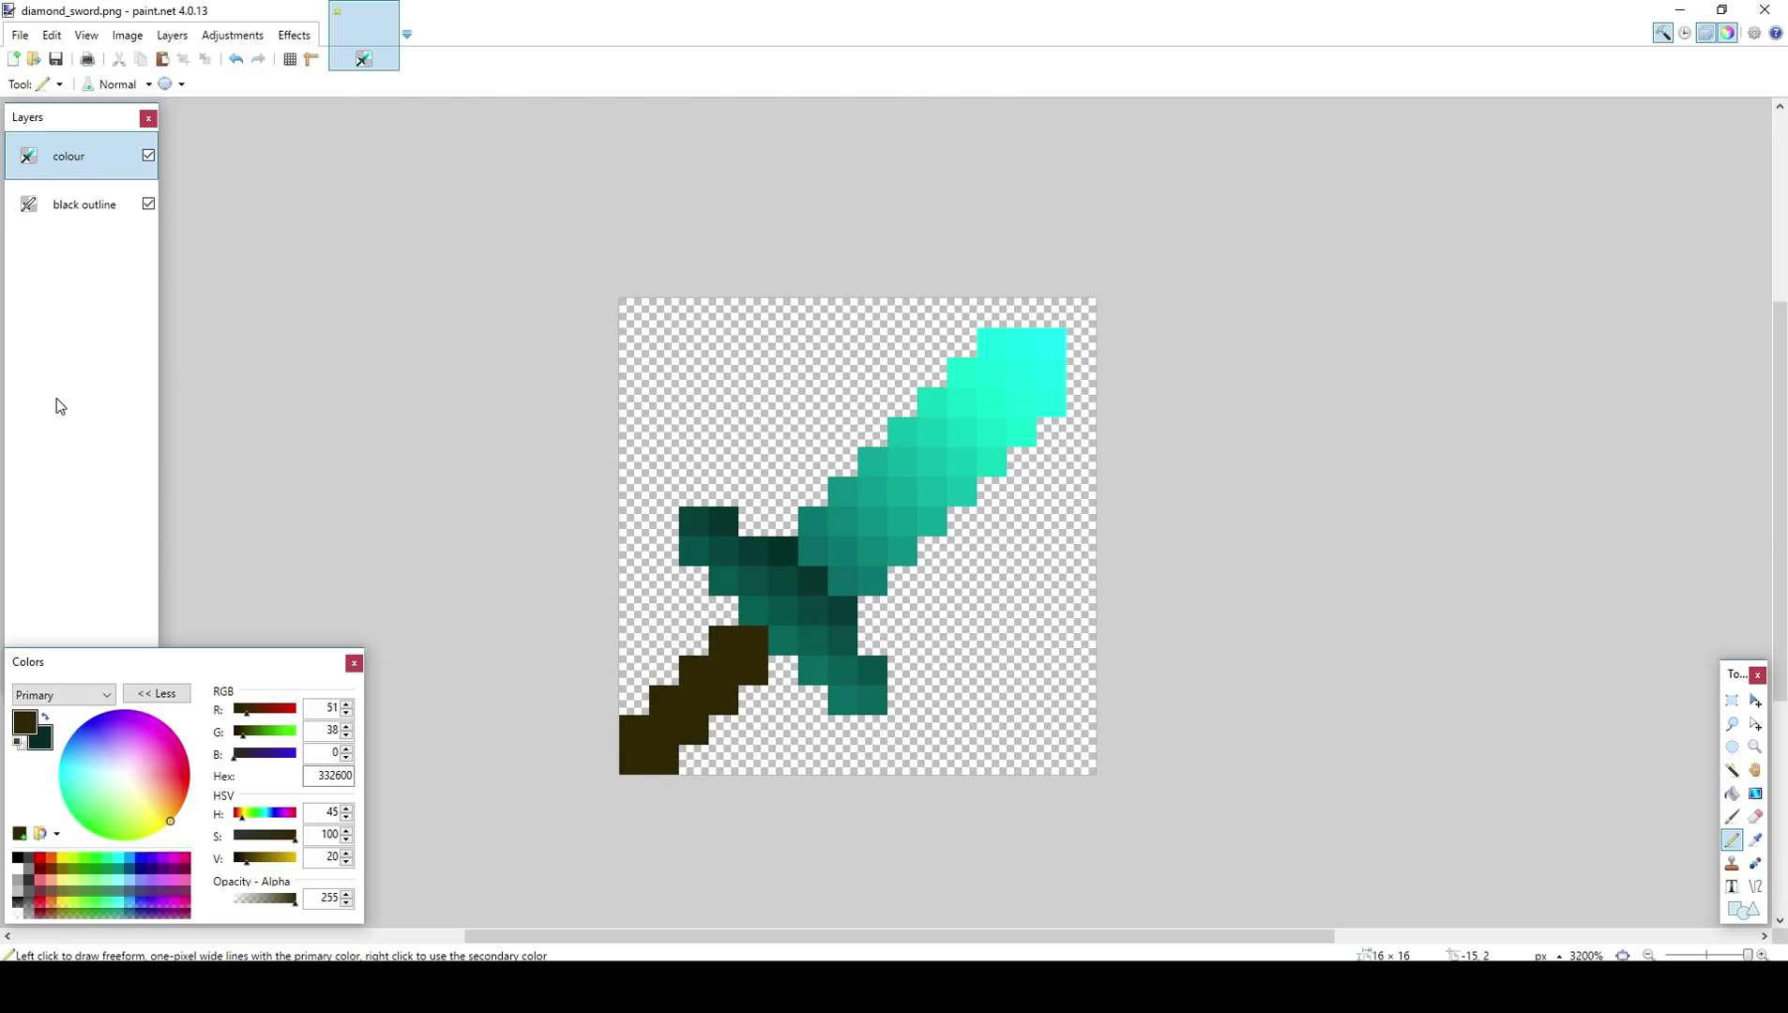
drag(105, 201, 81, 153)
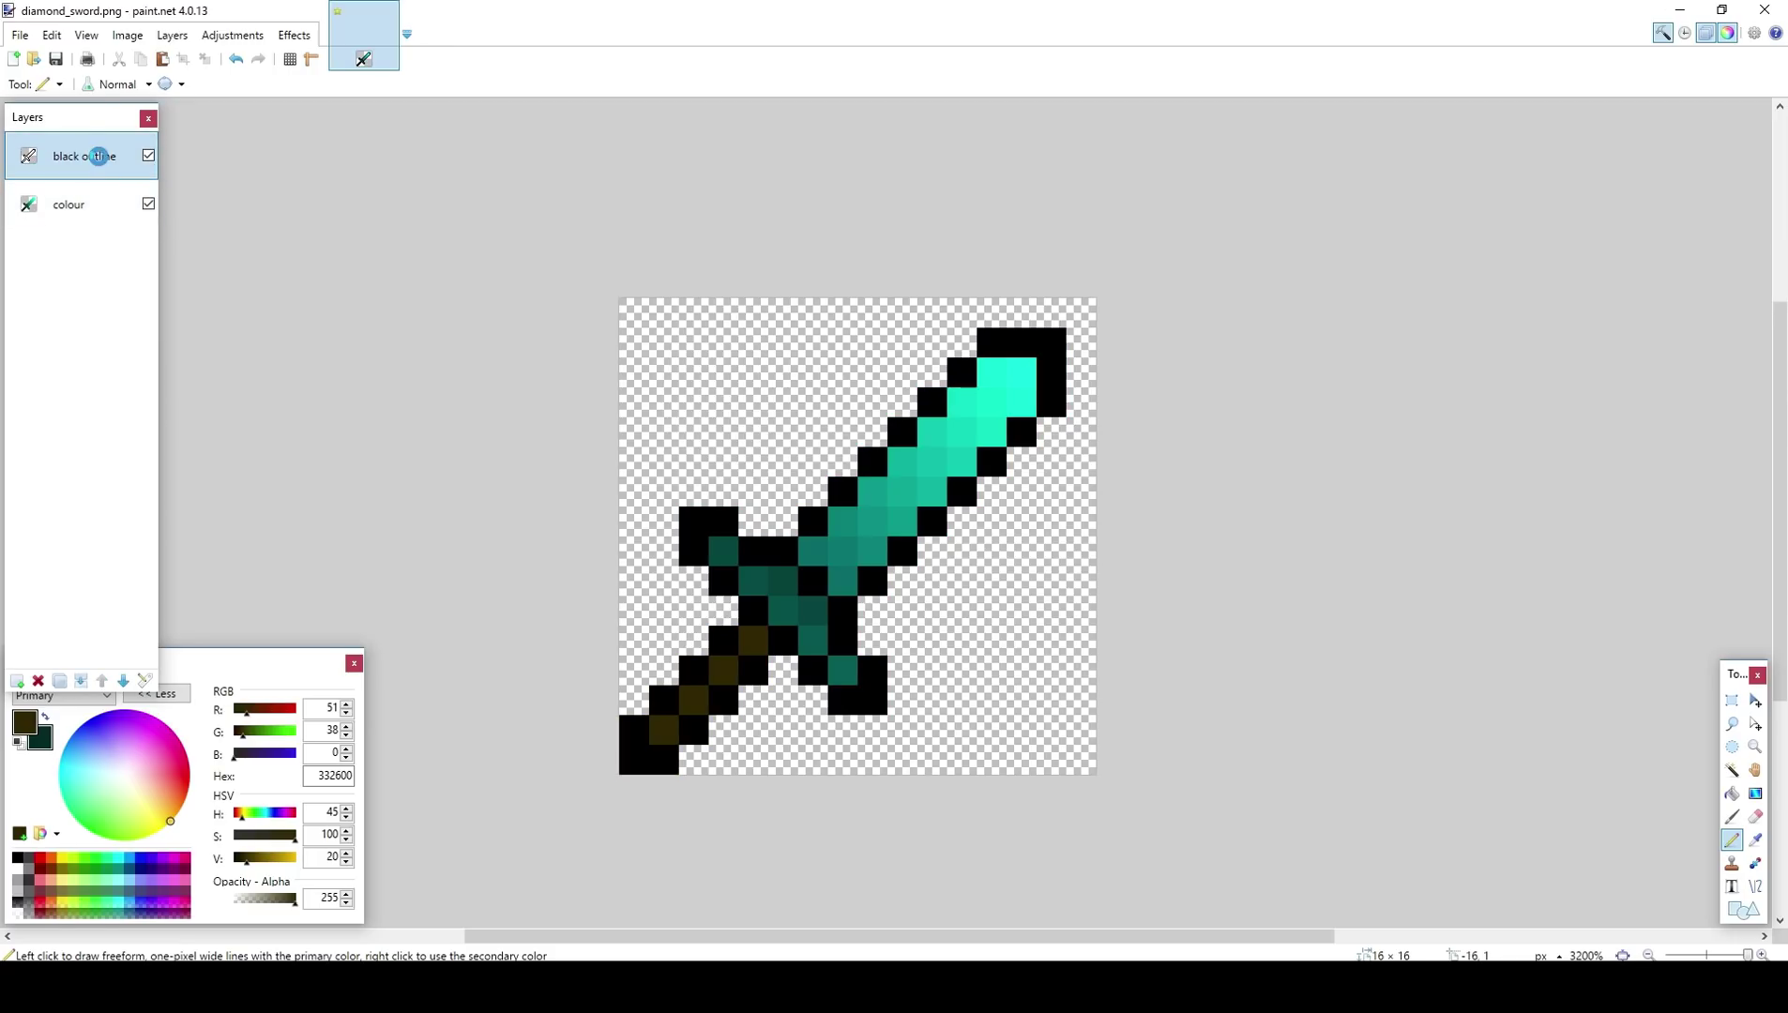
double_click(103, 162)
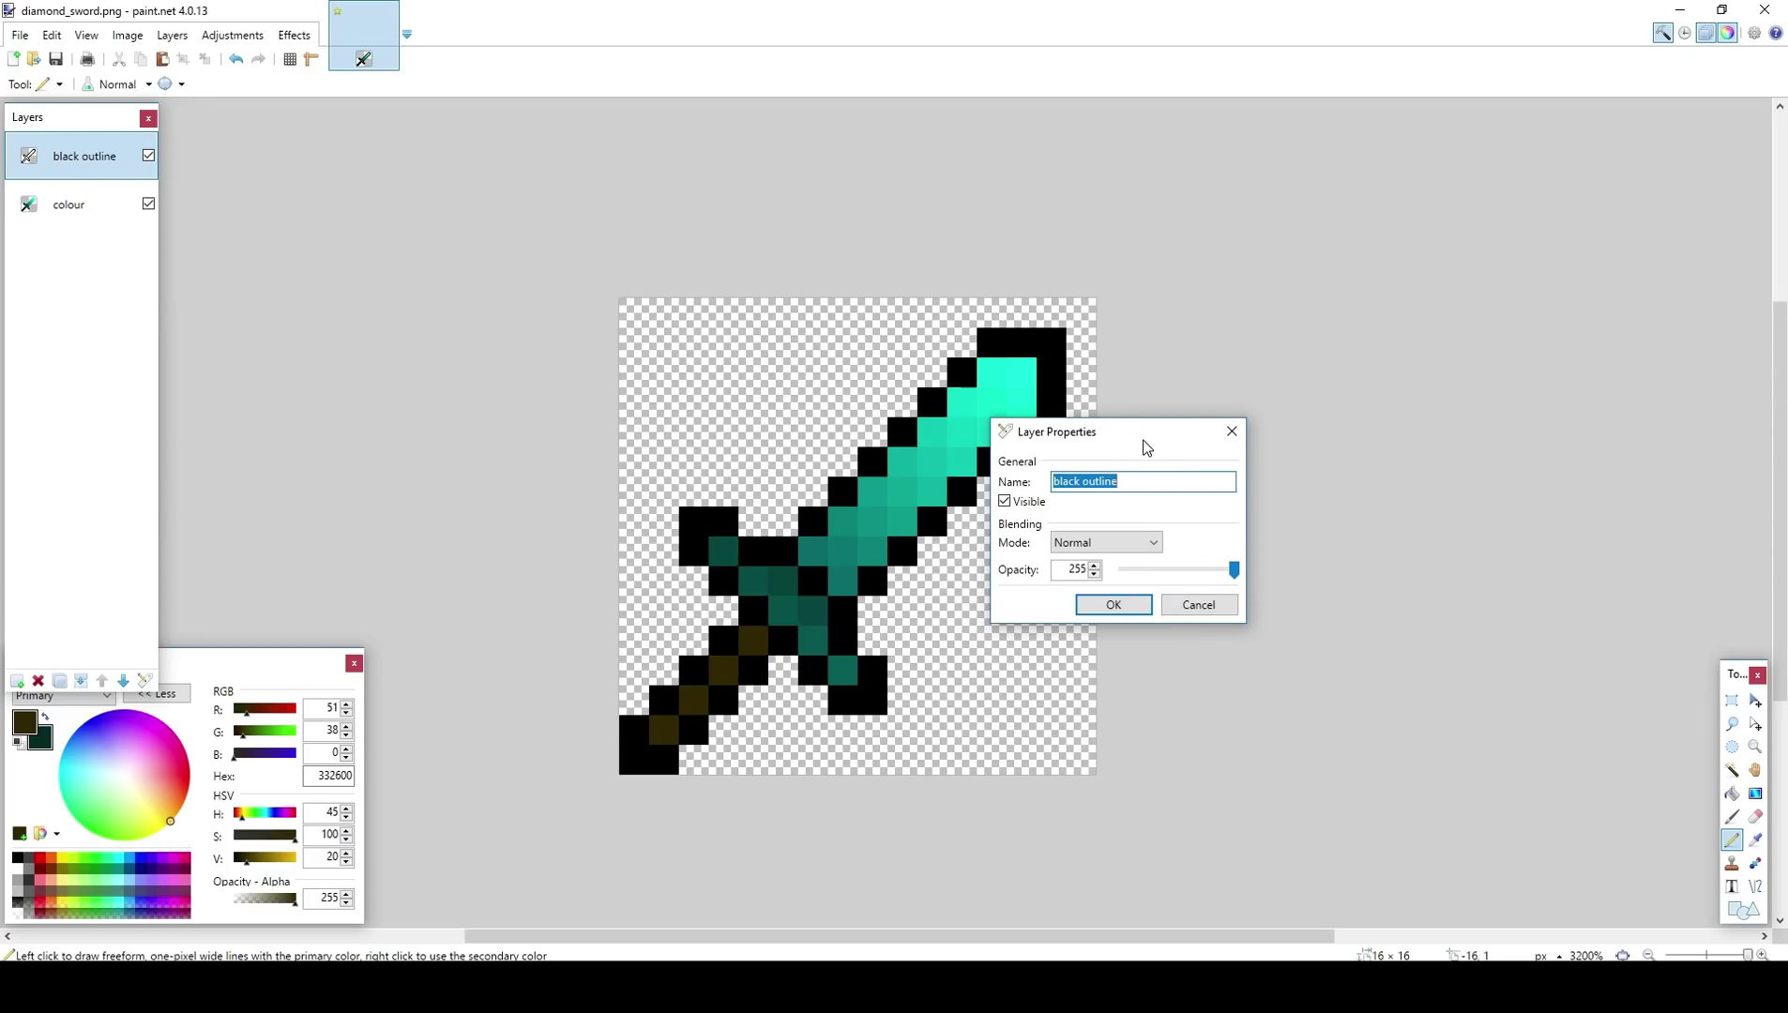
drag(1140, 439, 1420, 489)
drag(1514, 621, 1445, 620)
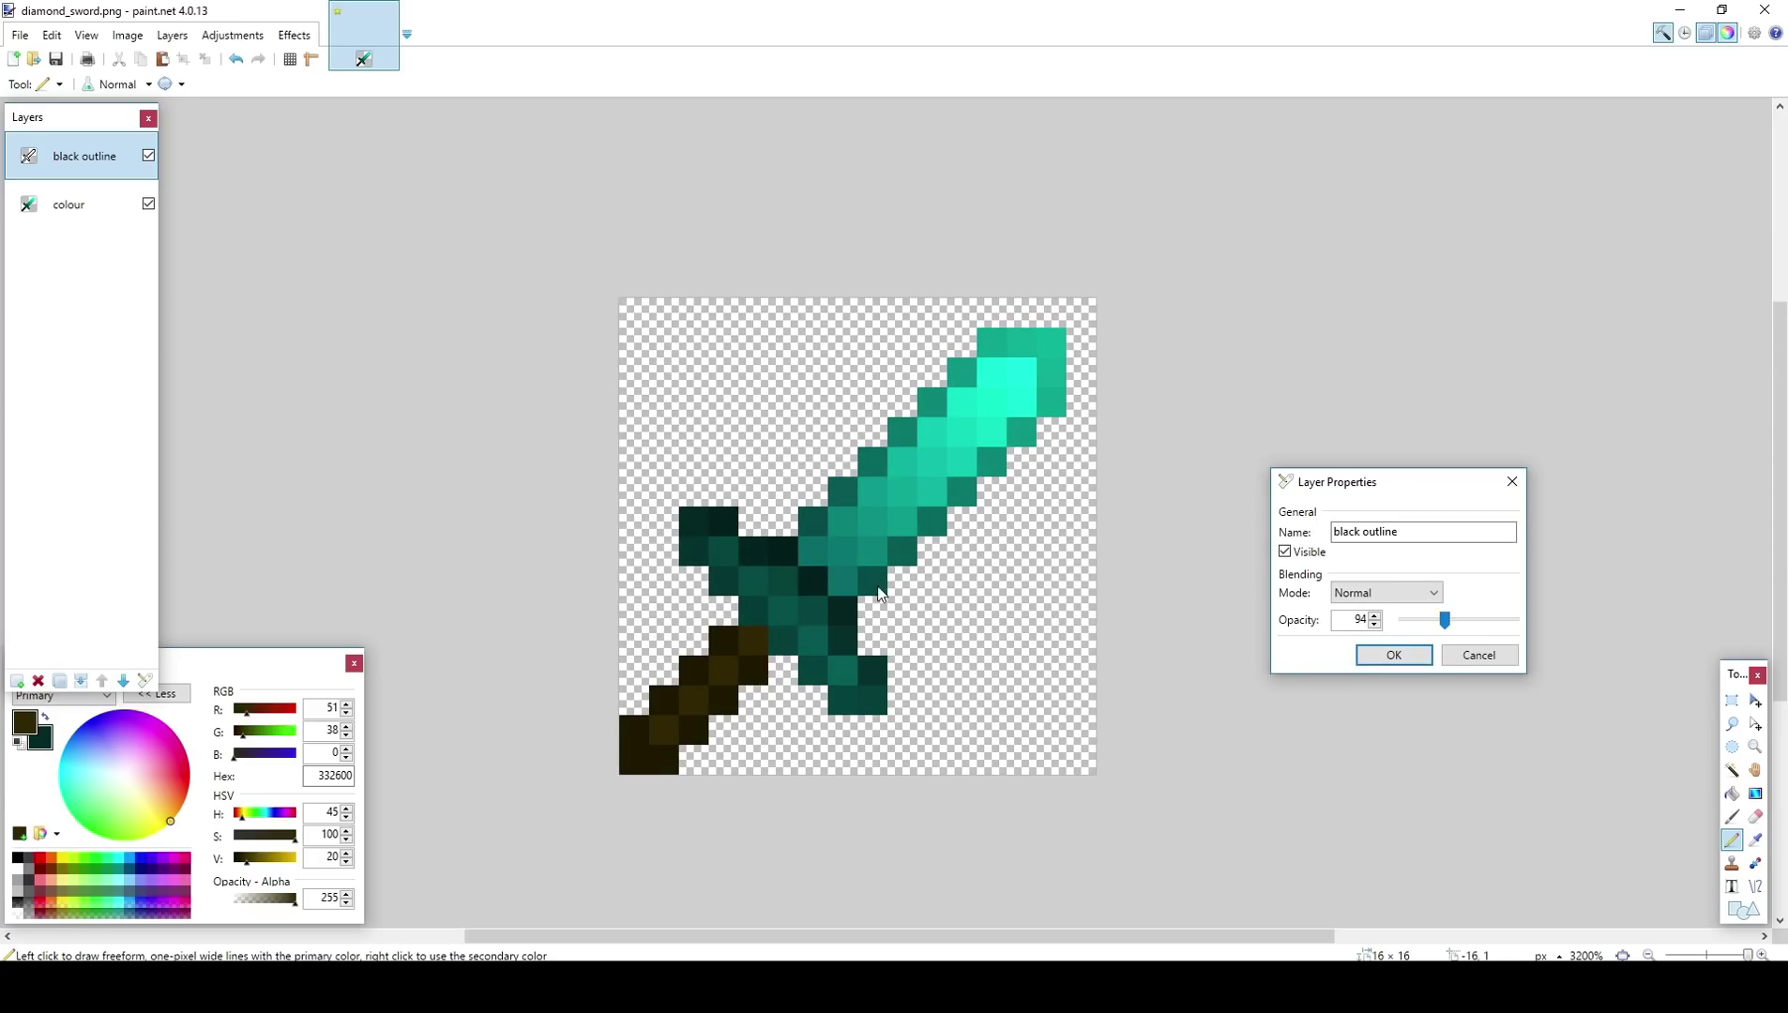
click(1511, 481)
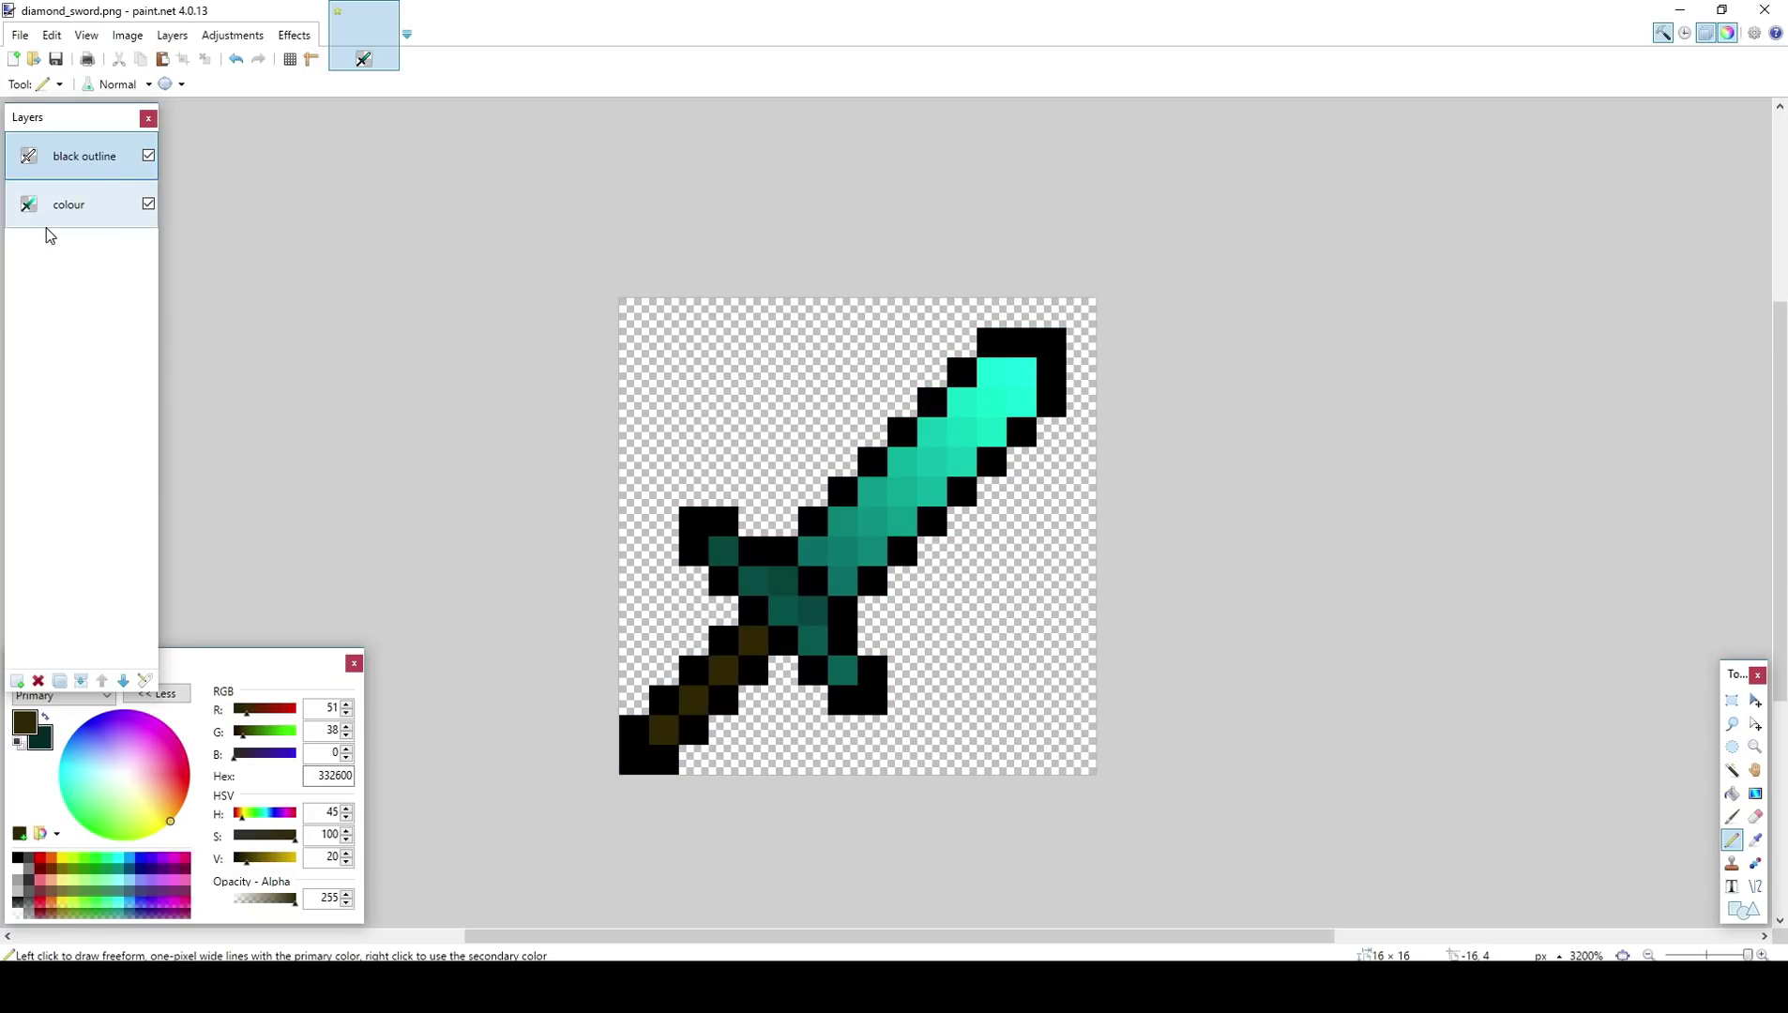
Step: Magic-wand select the black outline pixels around the cross-guard
click(1732, 770)
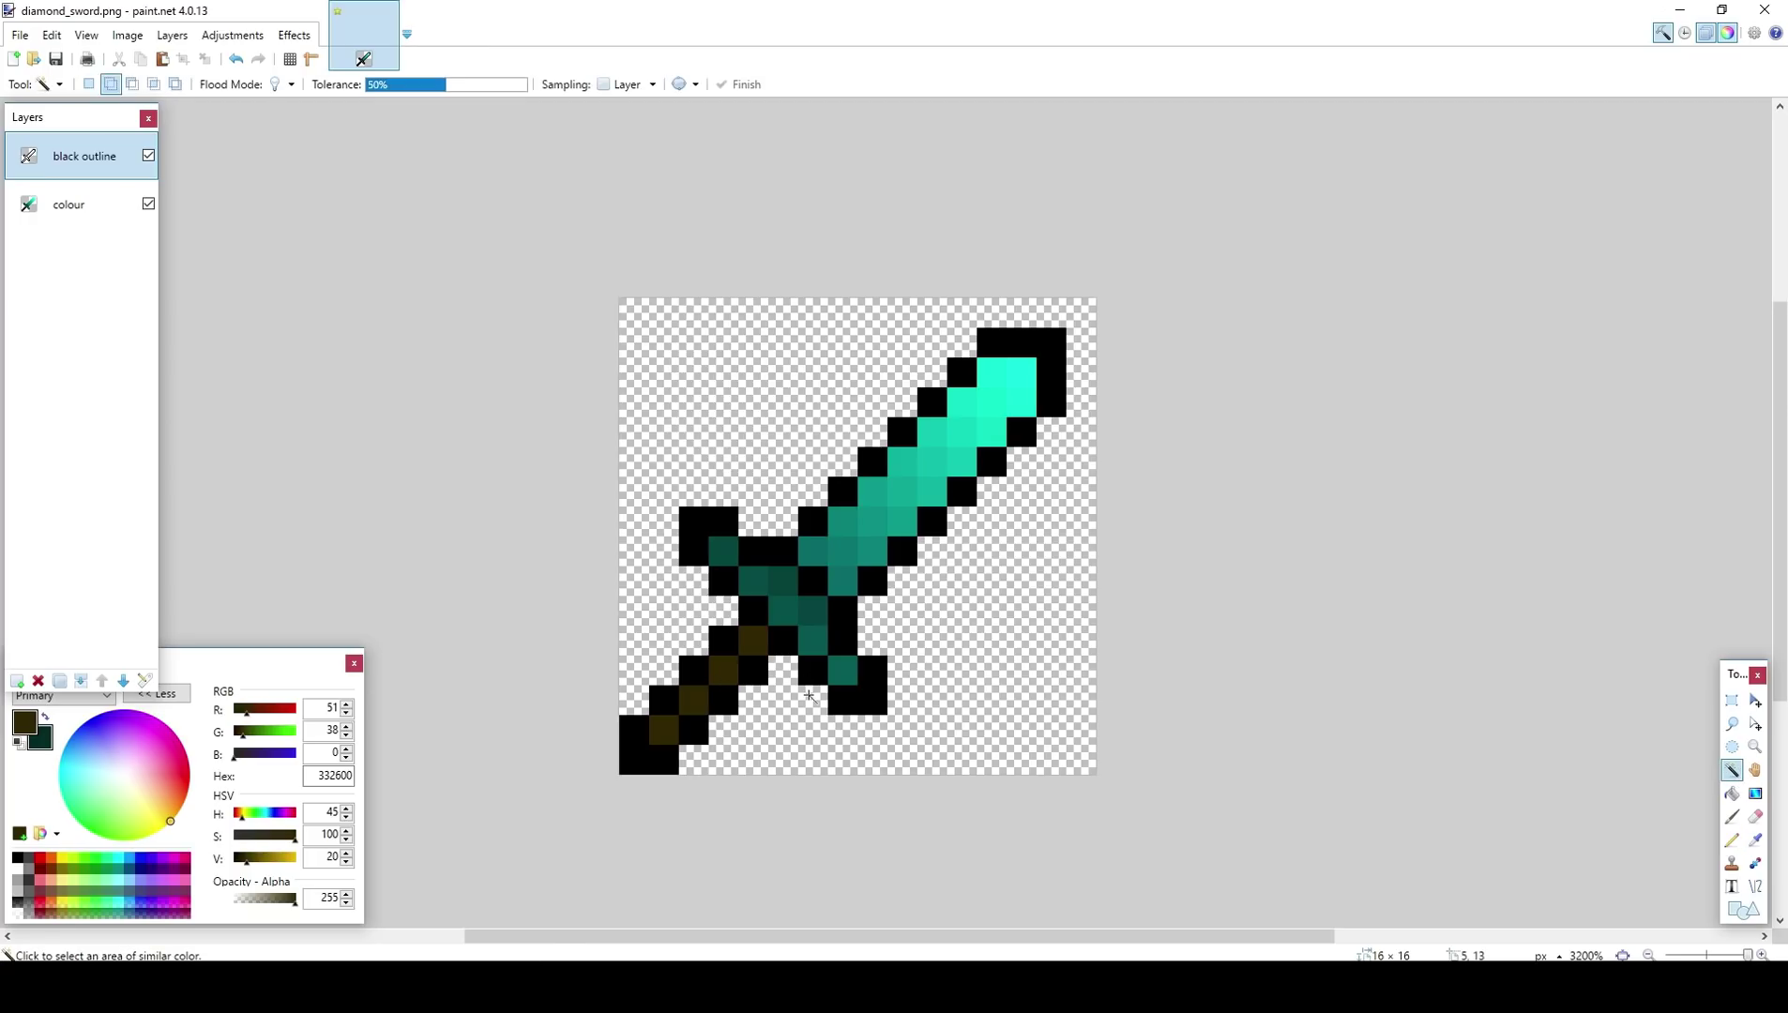
click(817, 672)
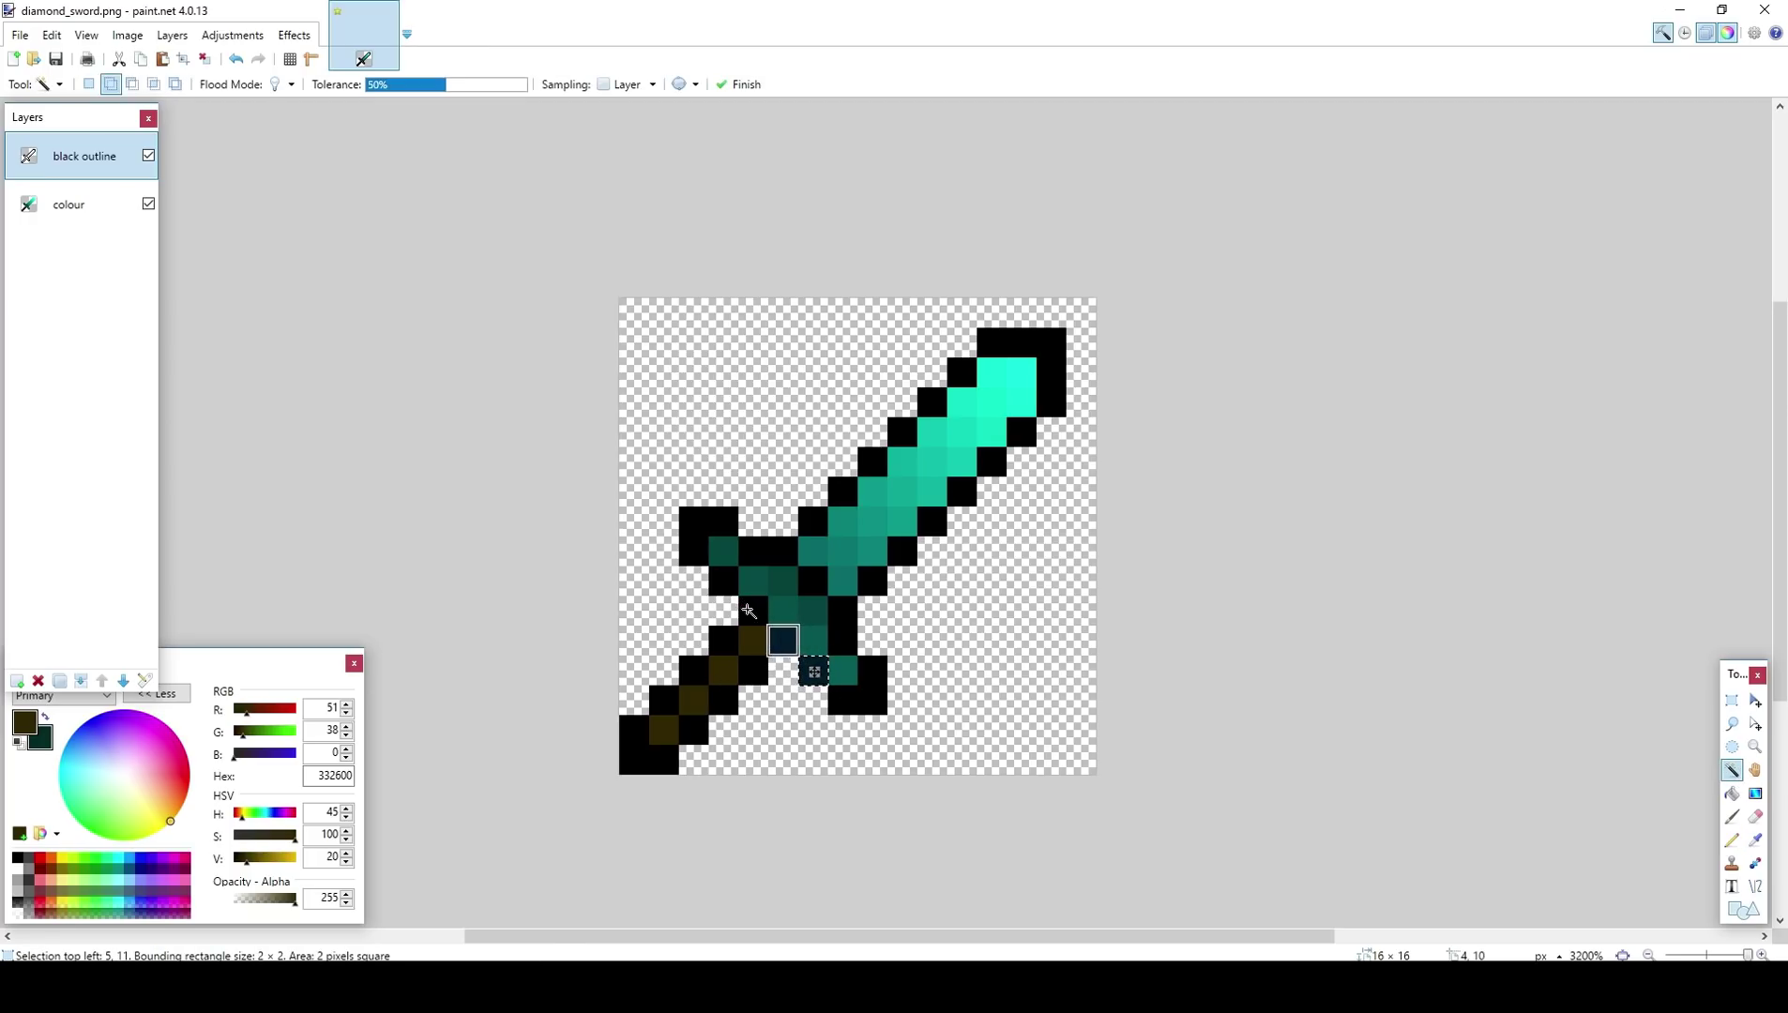
click(749, 612)
click(723, 582)
click(692, 519)
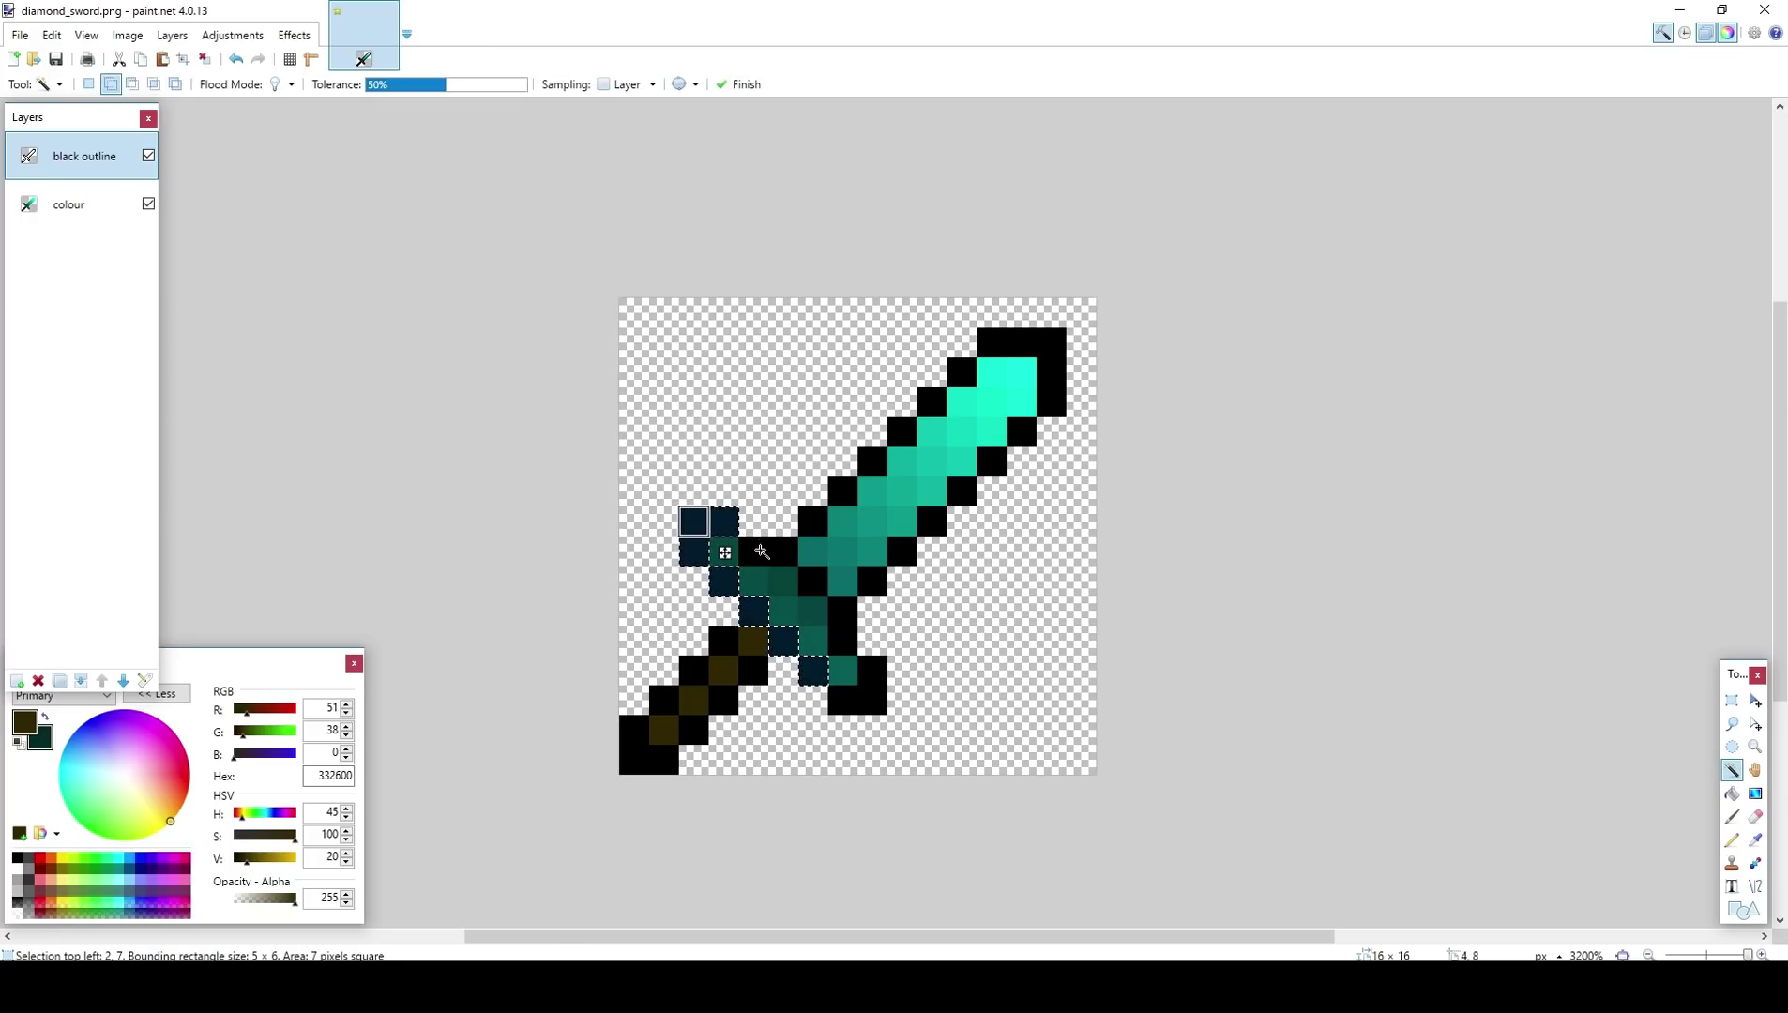
click(761, 552)
click(813, 582)
click(843, 621)
click(847, 706)
Step: Cut the guard outline, paste it into a new Layer 3, and deselect
key(Delete)
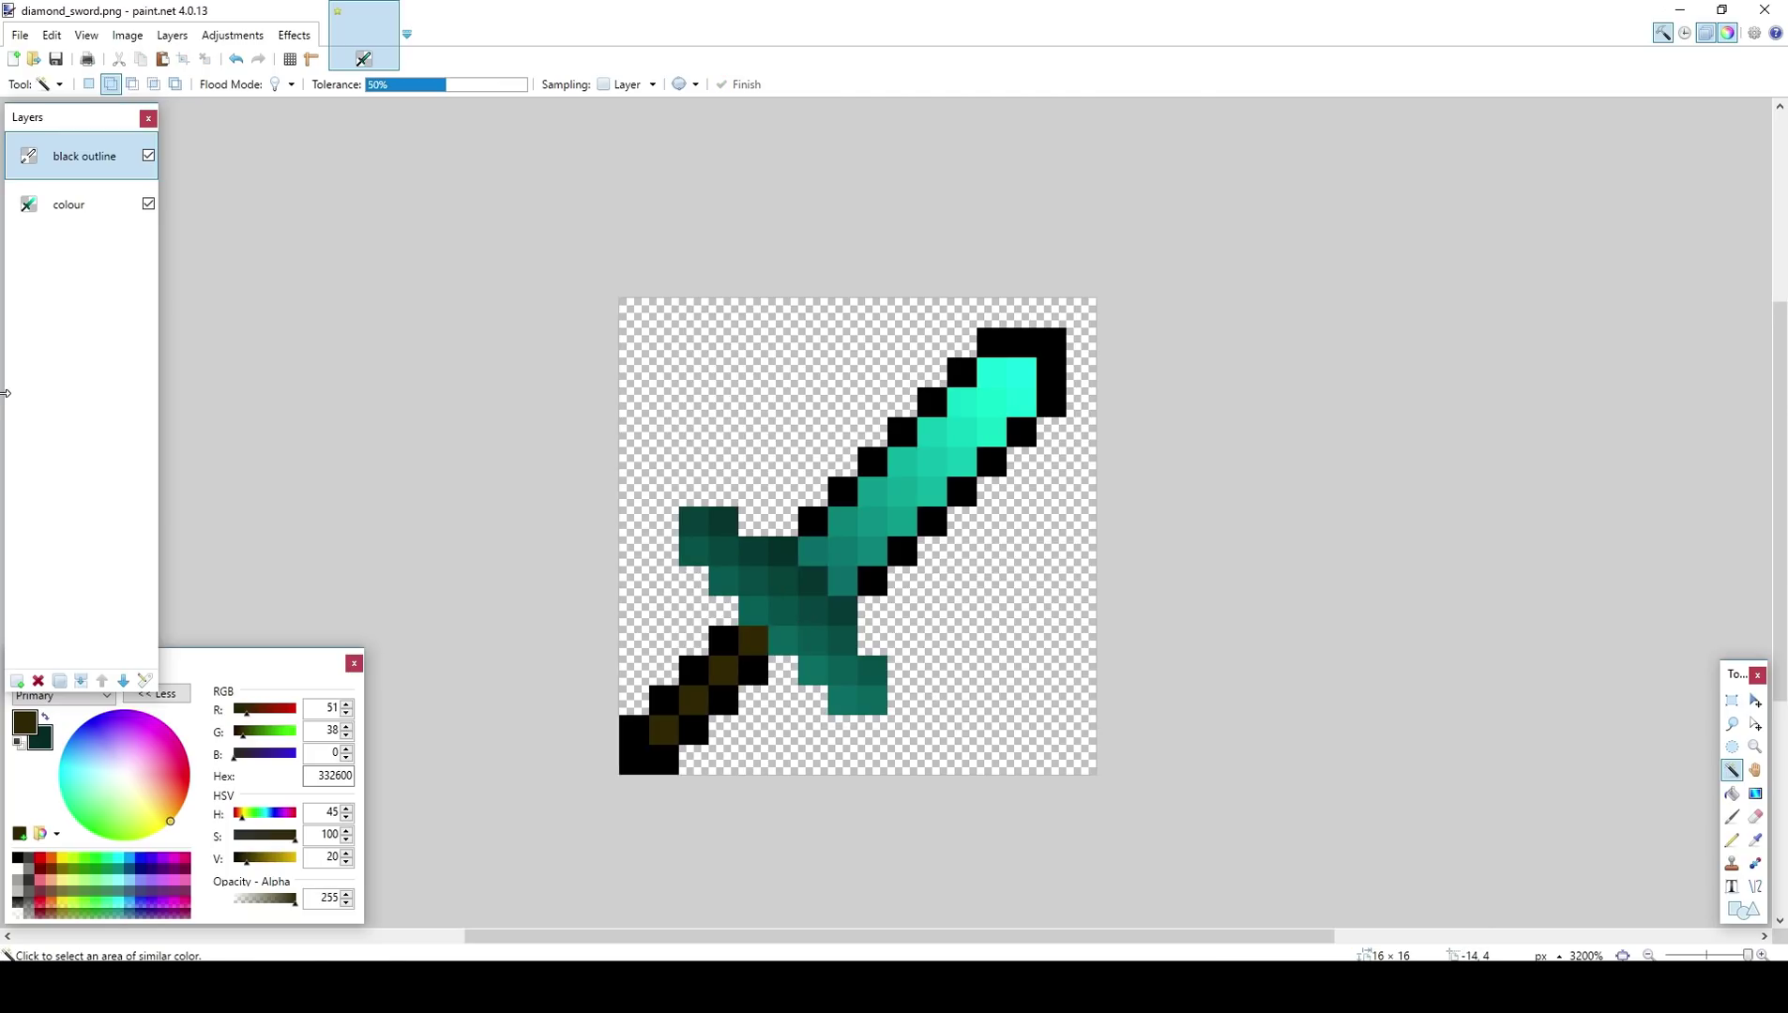
key(ctrl+z)
key(m)
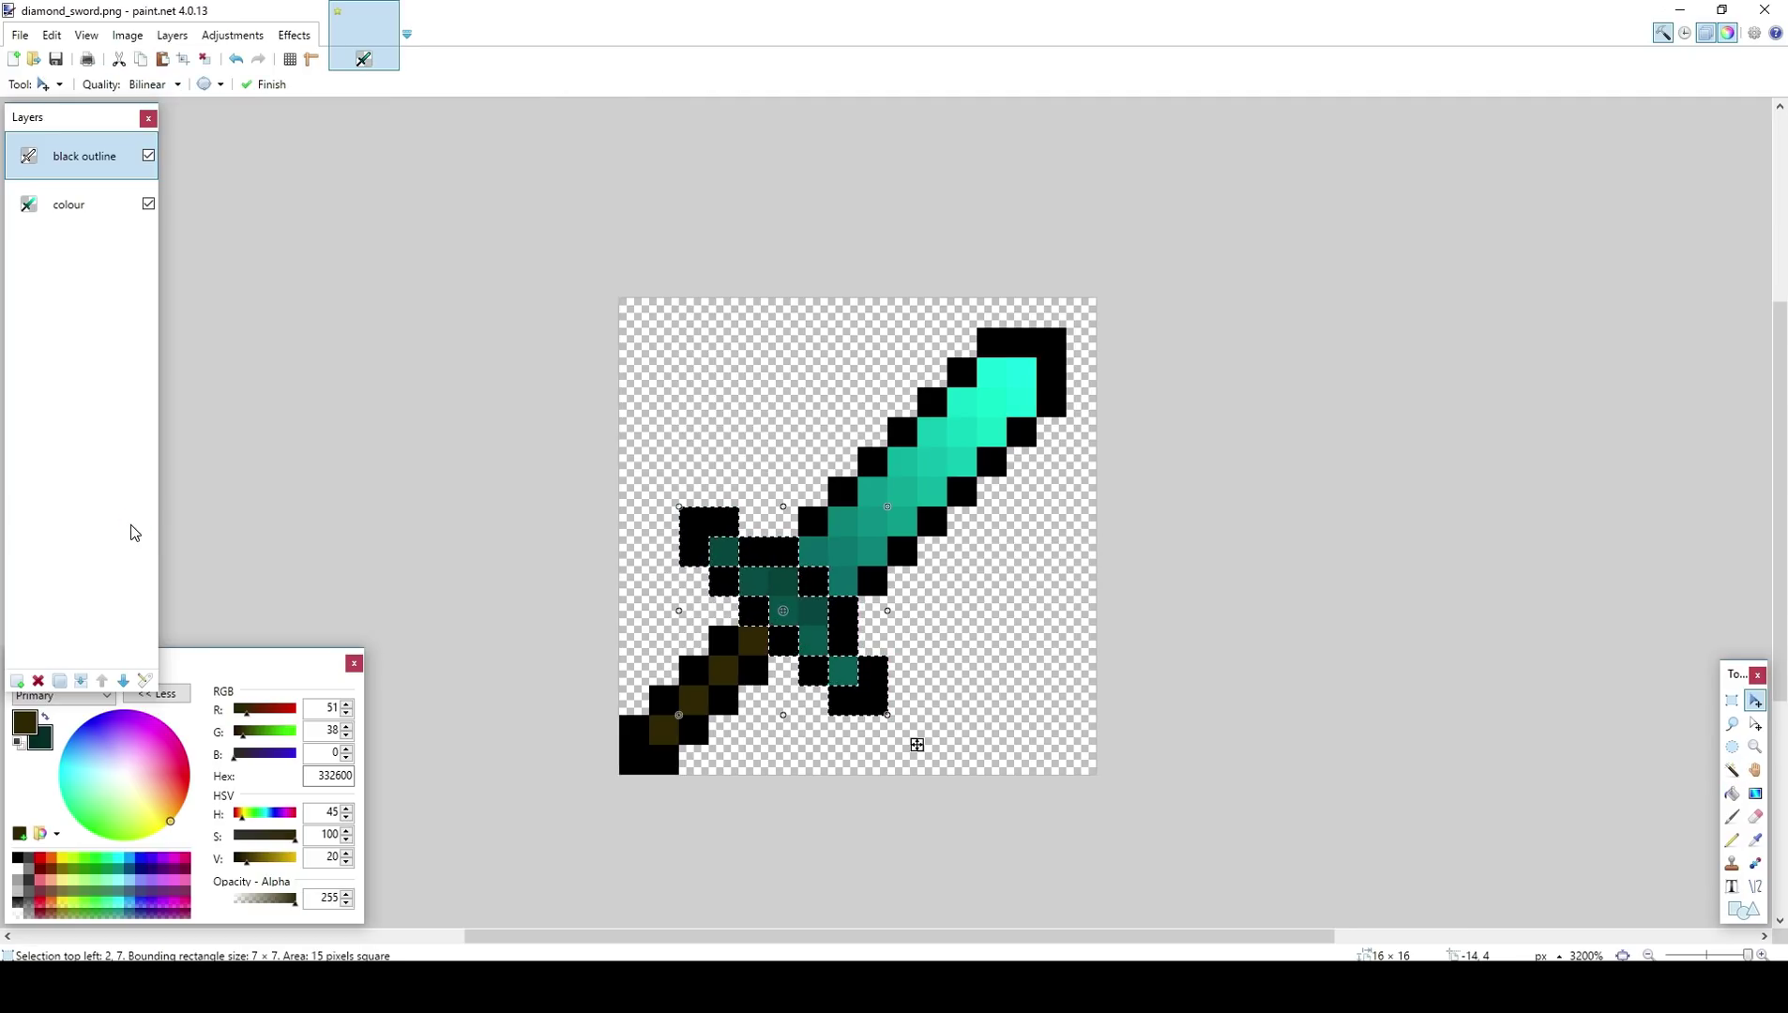
key(ctrl+y)
click(16, 680)
key(ctrl+v)
double_click(47, 193)
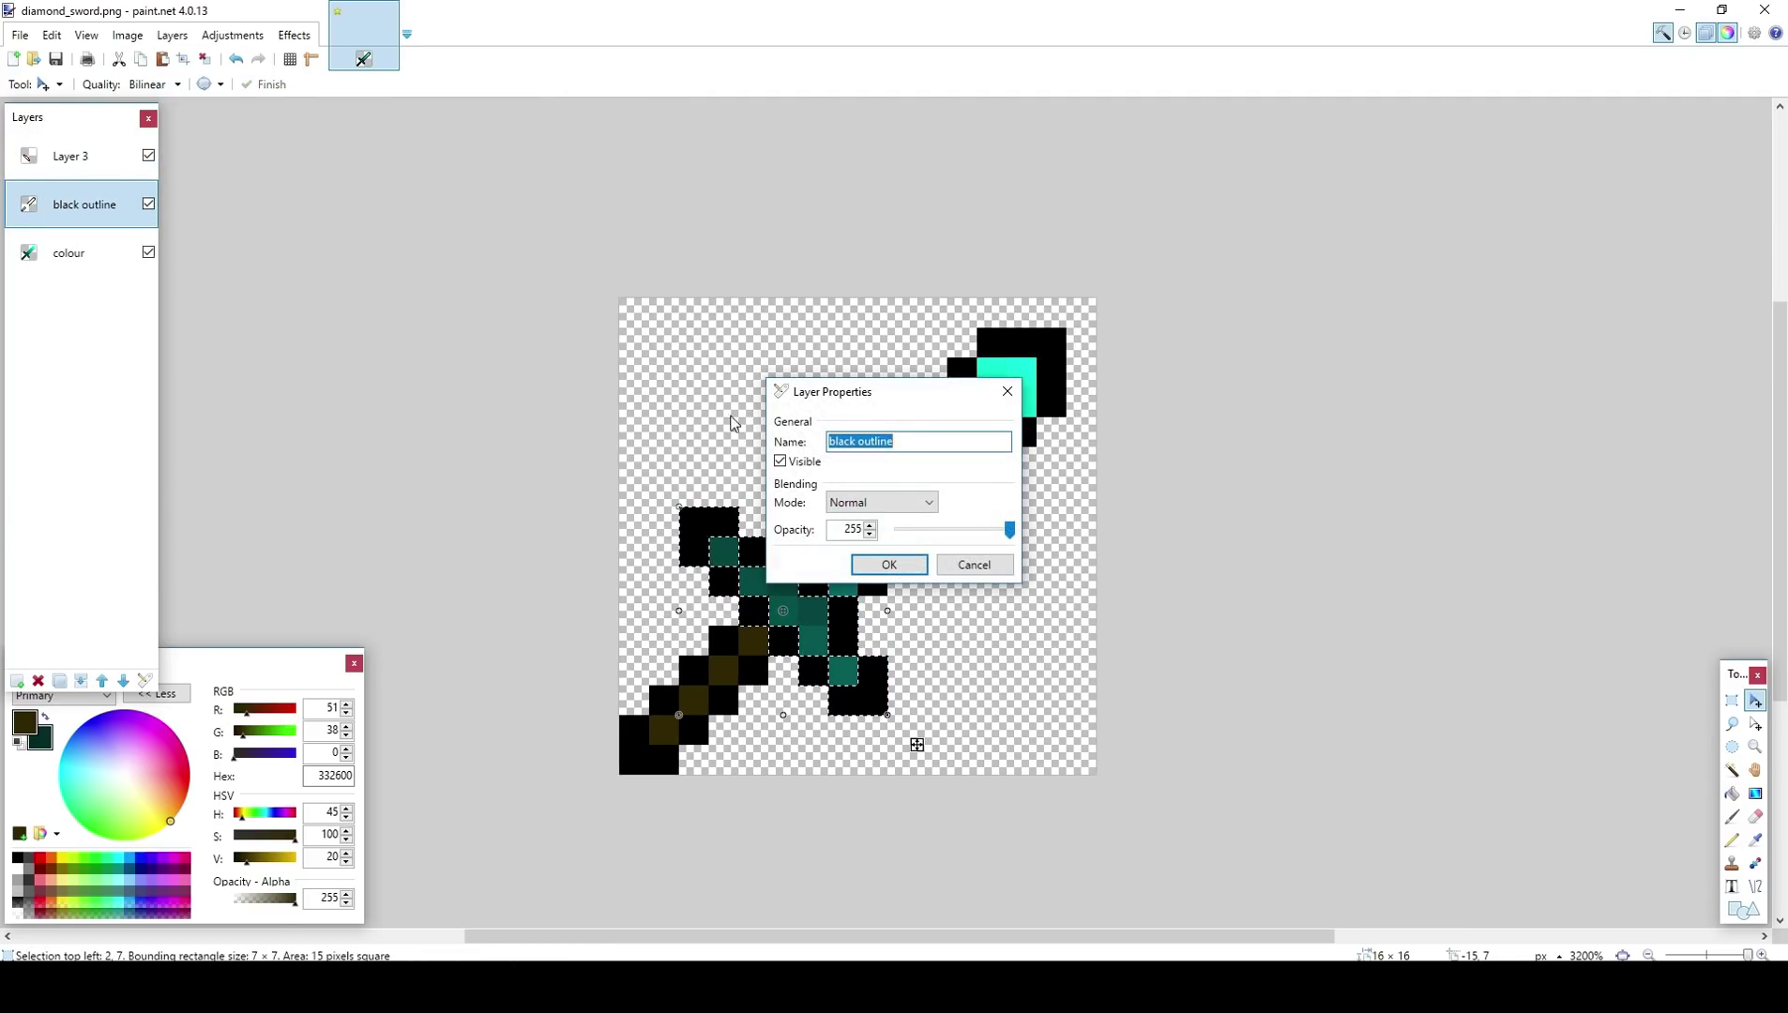
click(1333, 461)
key(ctrl+d)
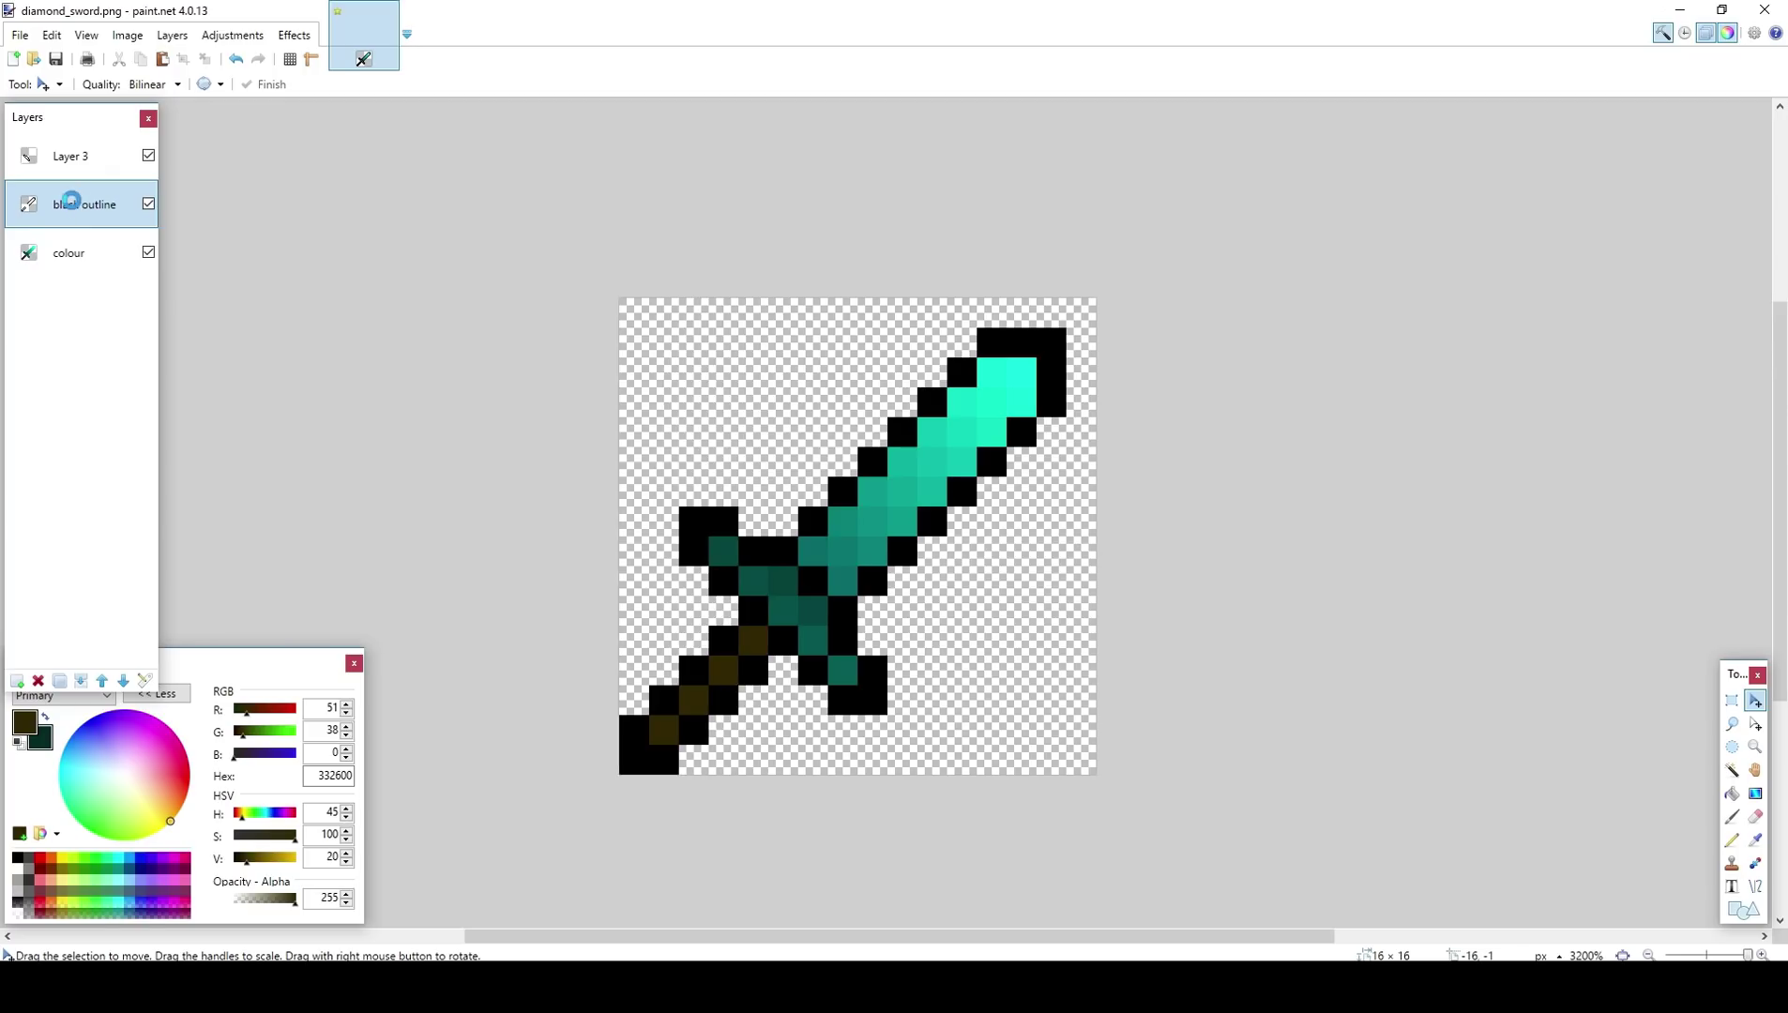
Step: Set the black outline layer's opacity to 96 in Layer Properties
double_click(75, 206)
drag(901, 404, 1246, 471)
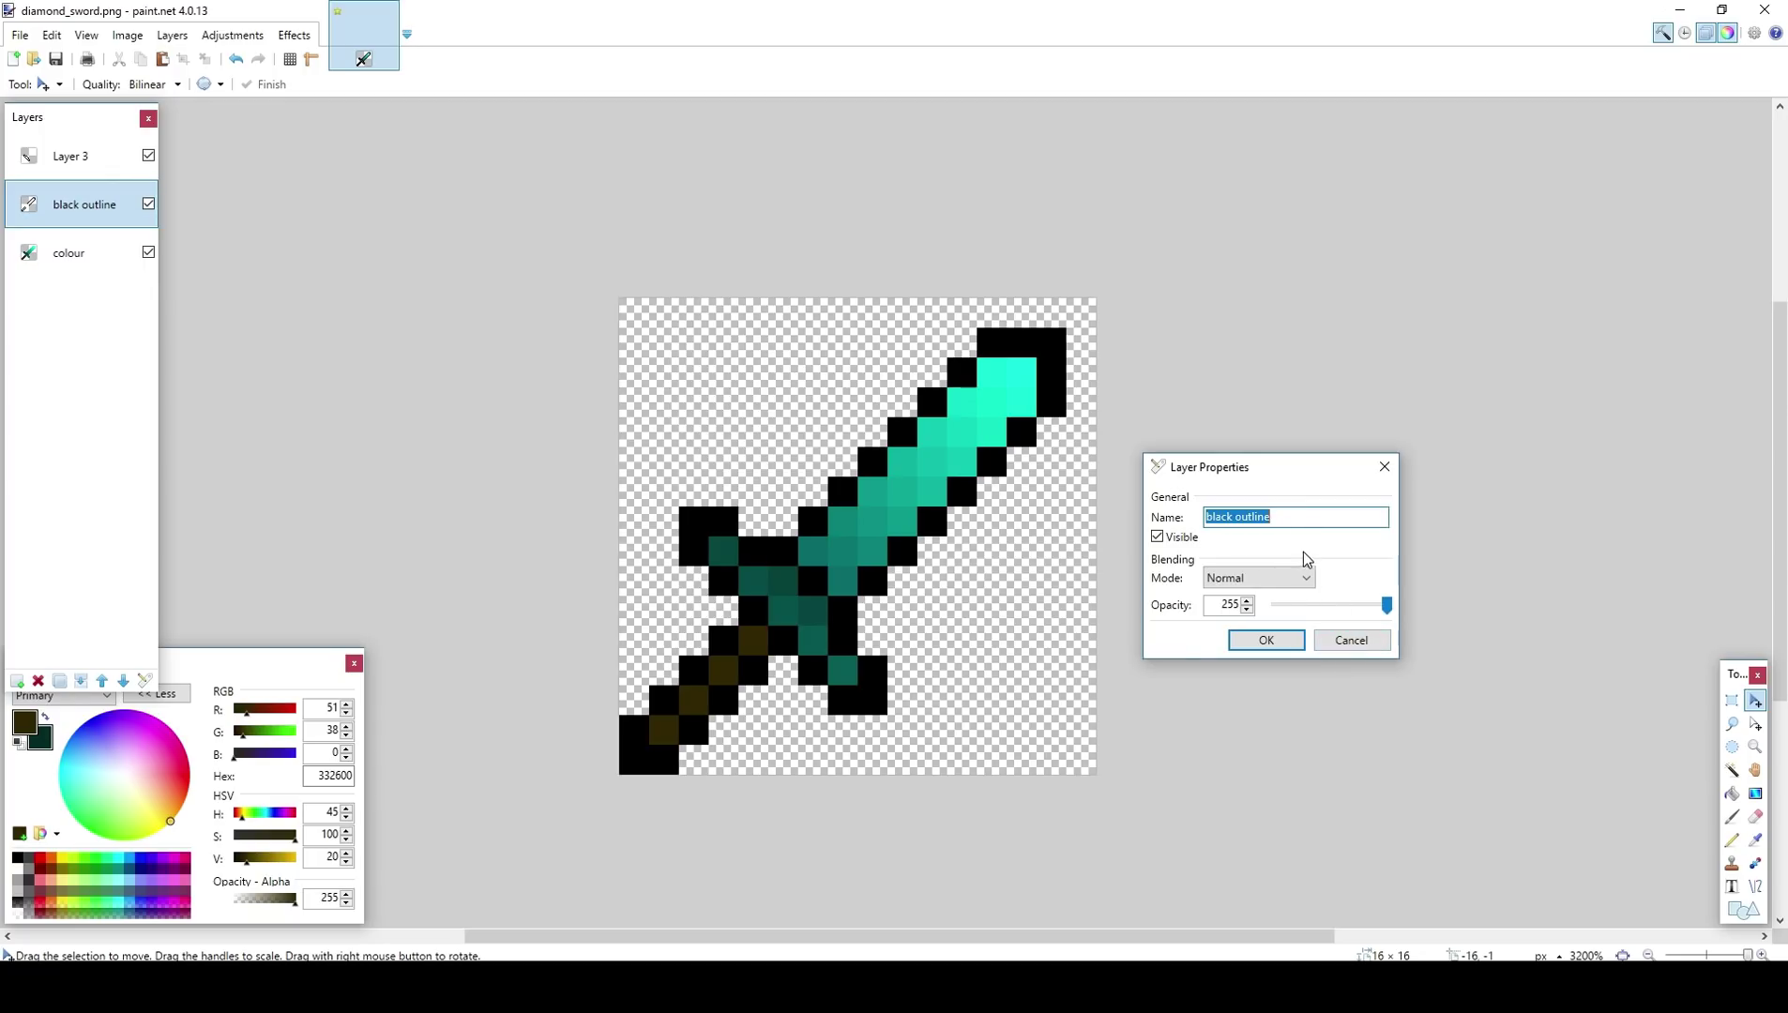
drag(1386, 605, 1306, 601)
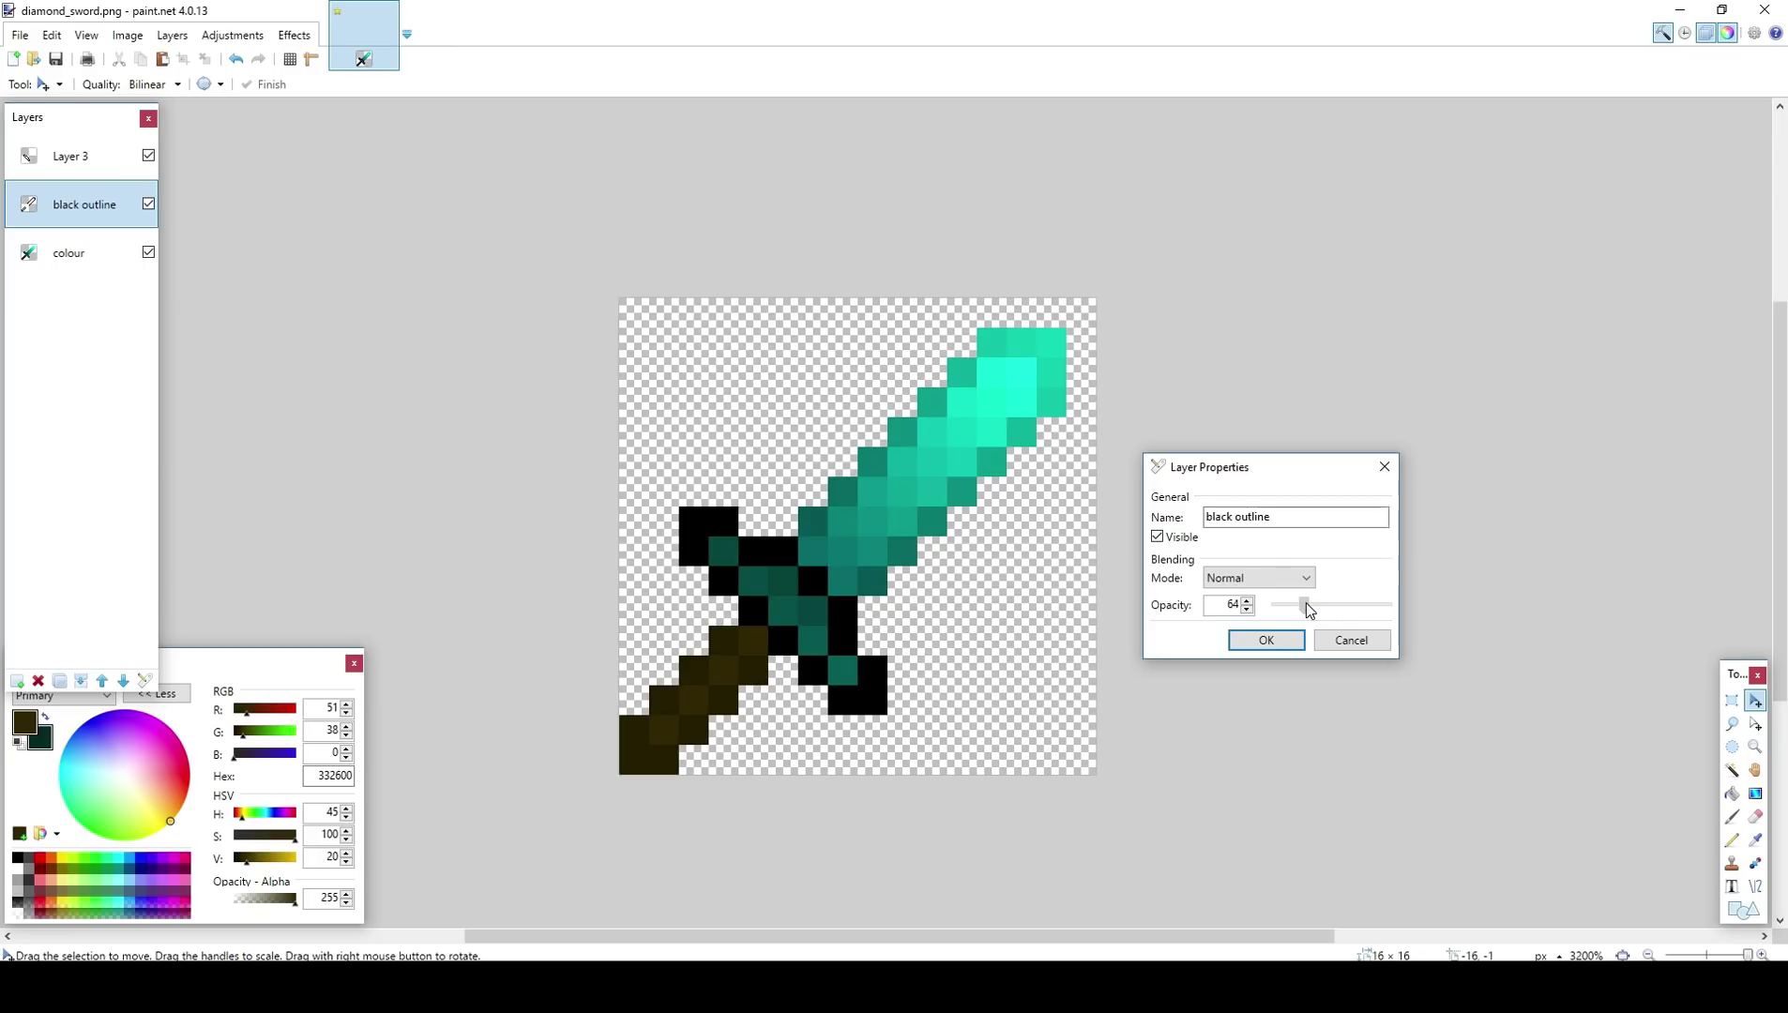
drag(1304, 614, 1313, 611)
click(1311, 604)
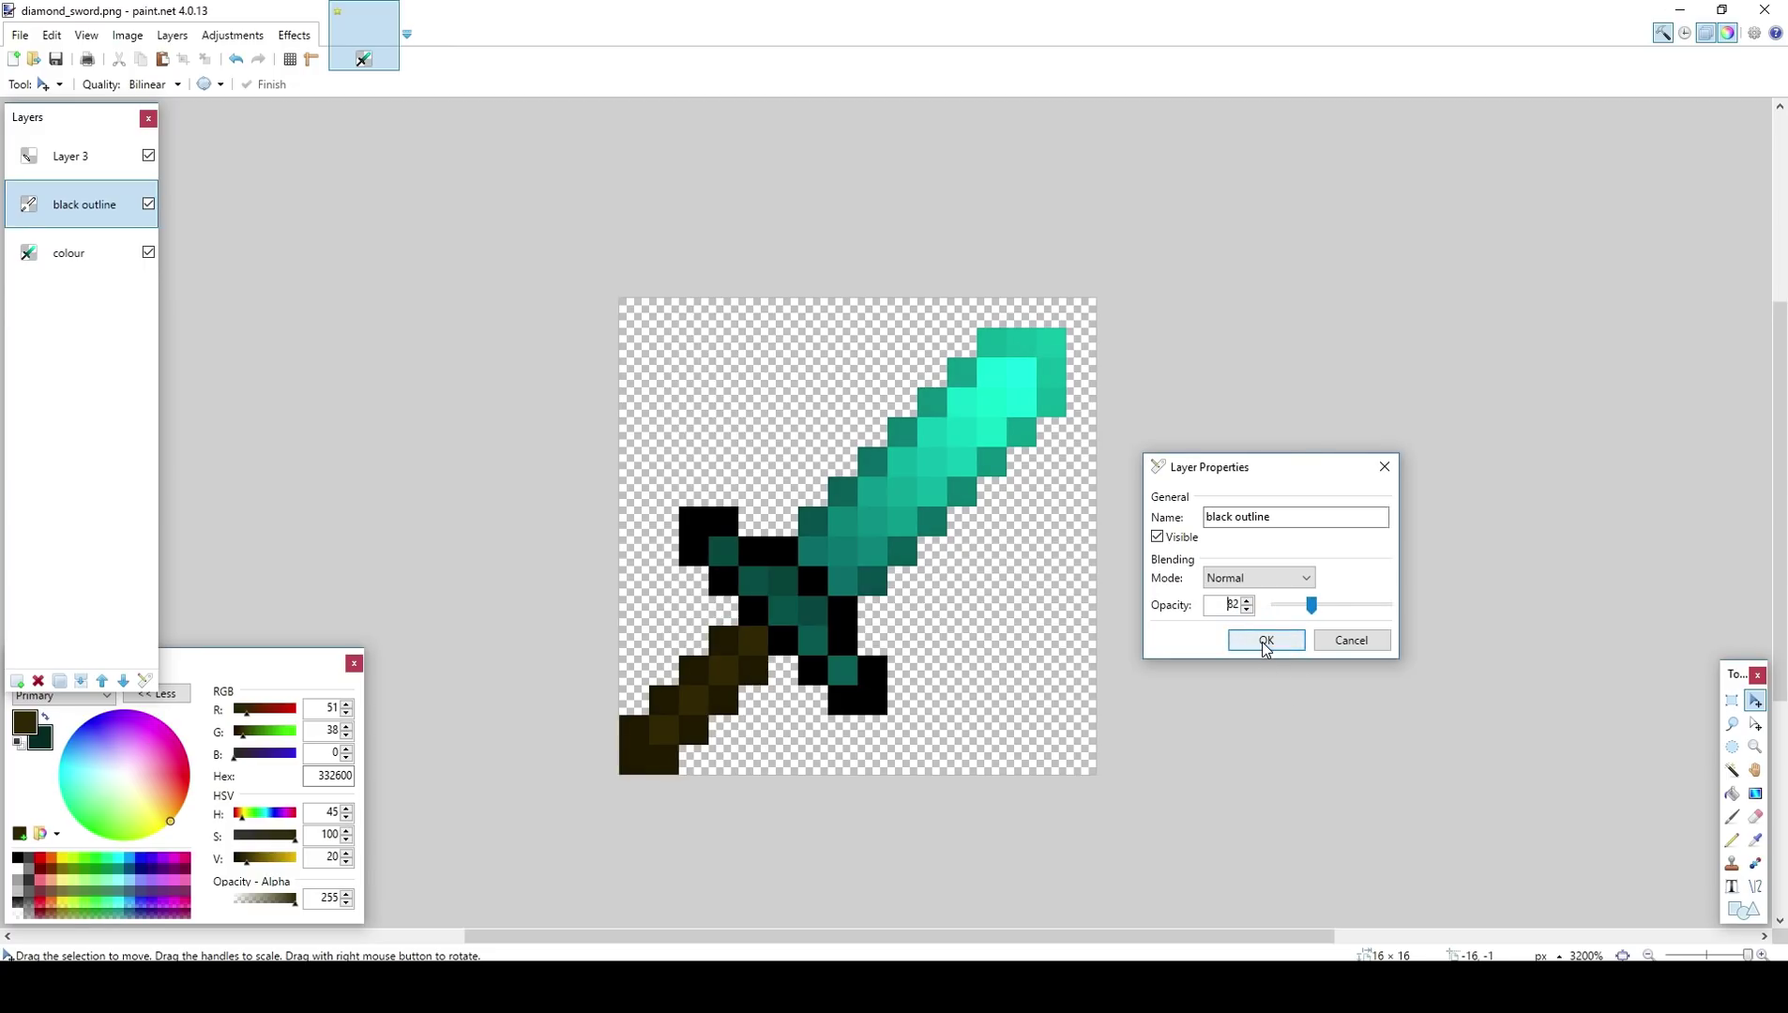
click(1265, 640)
Step: Set Layer 3's opacity to 127 and toggle its visibility to compare
double_click(72, 160)
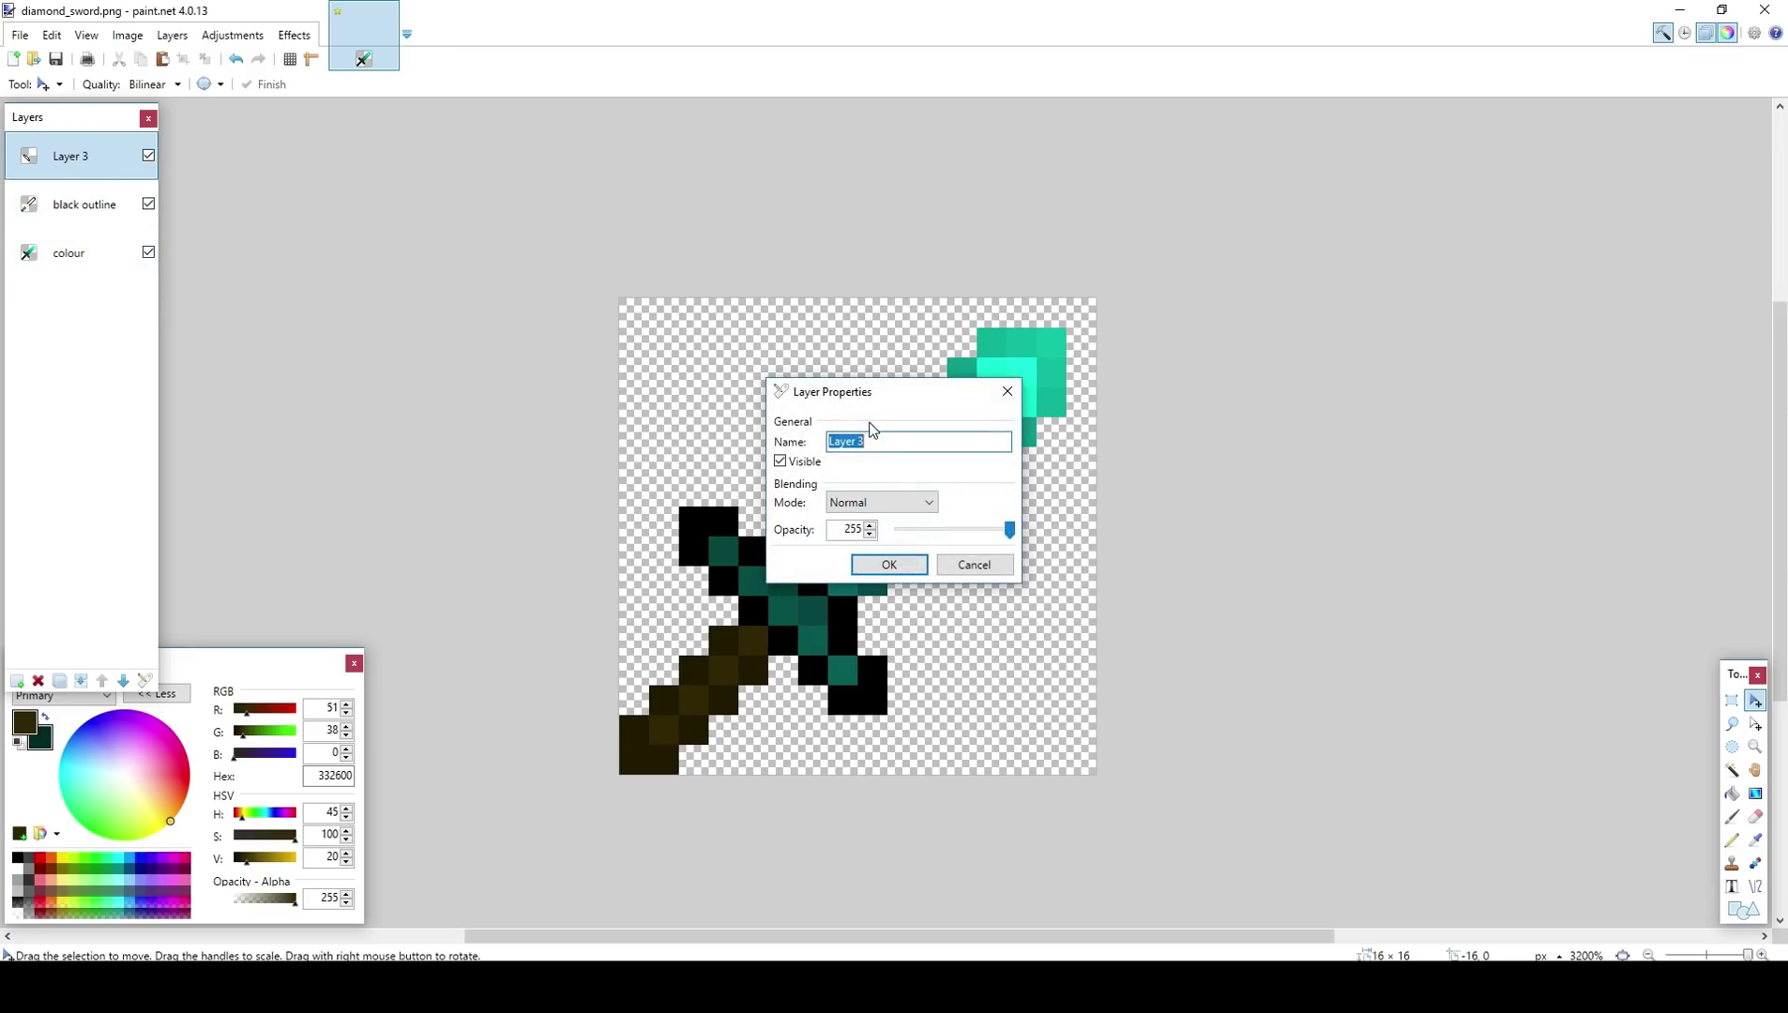
drag(870, 404, 1175, 483)
click(1278, 614)
click(1278, 615)
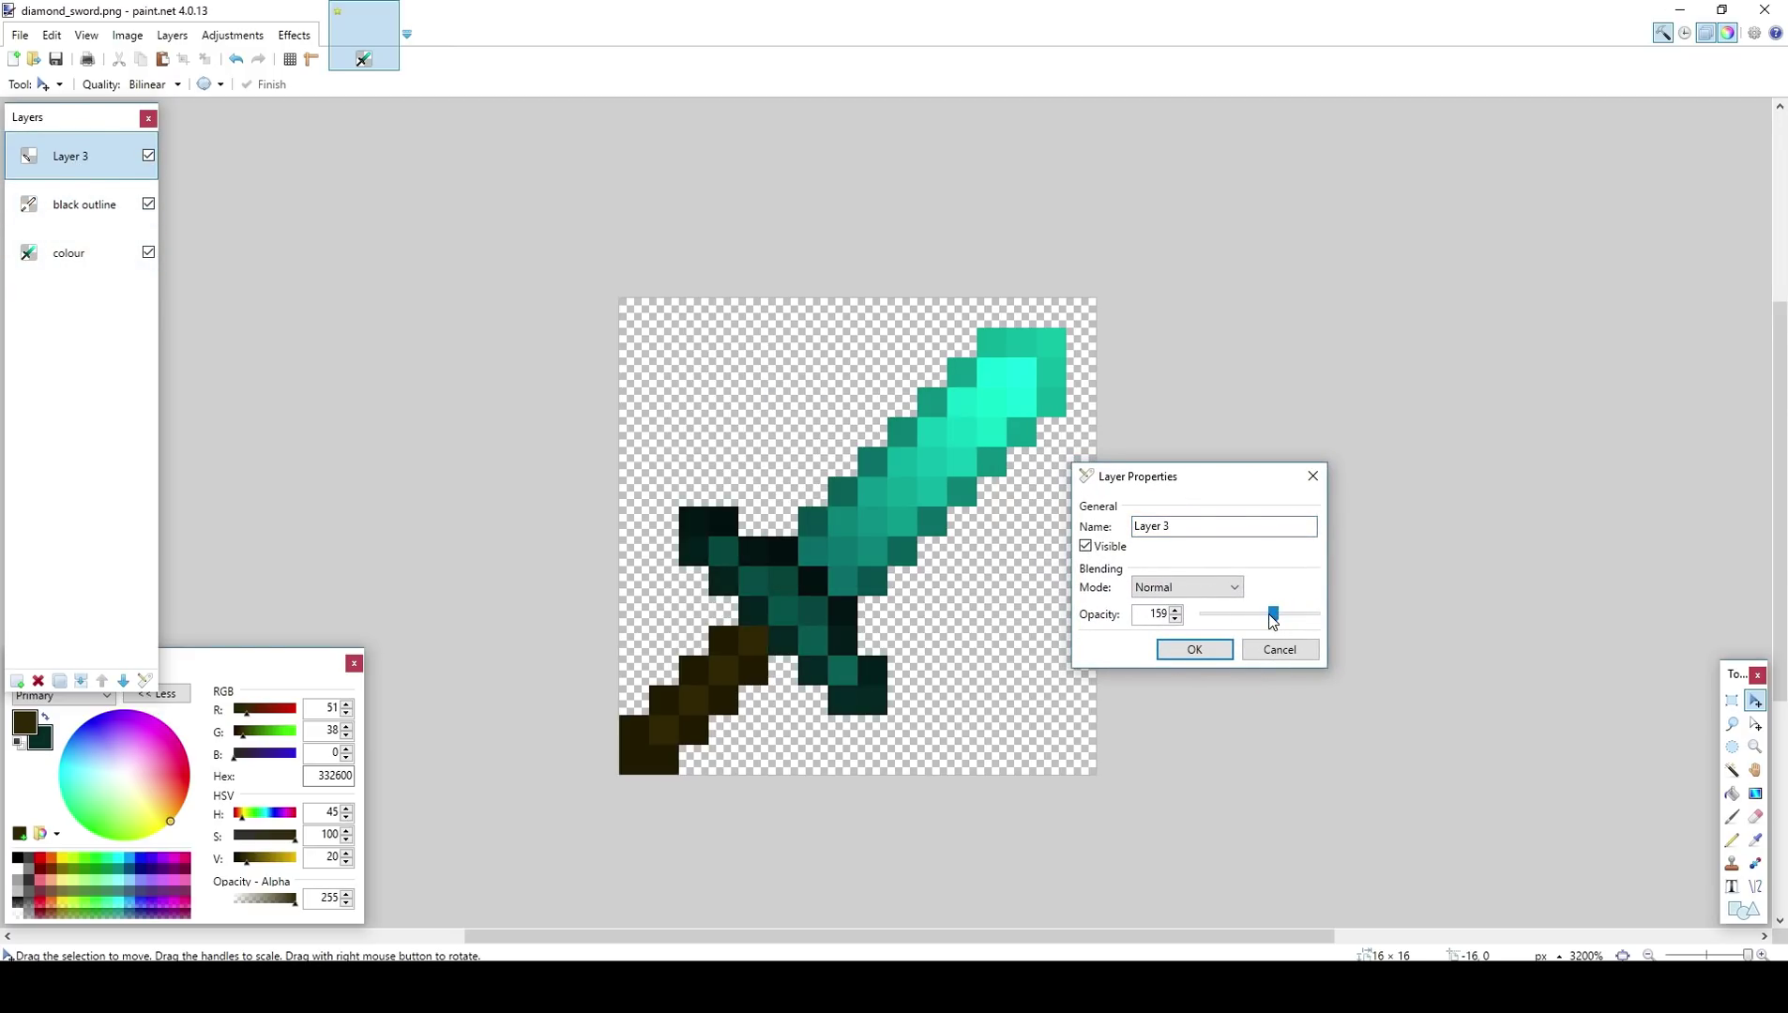
click(1279, 615)
click(1194, 649)
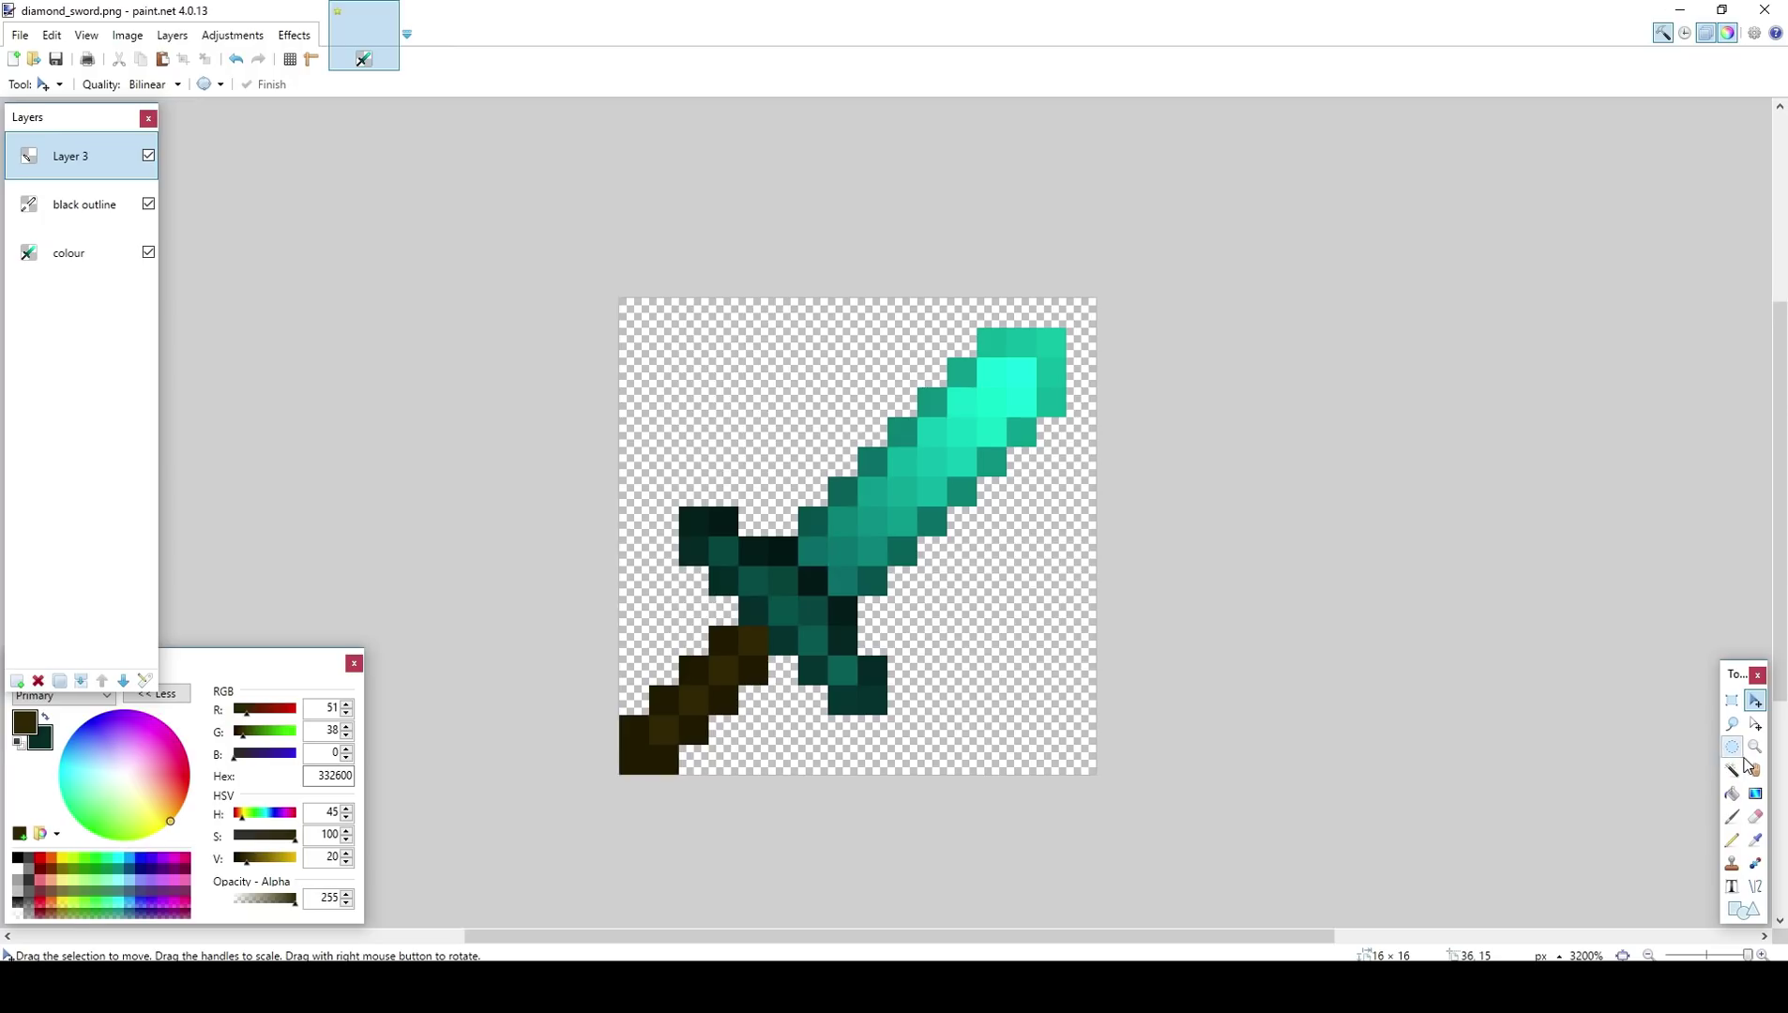
click(152, 154)
click(152, 154)
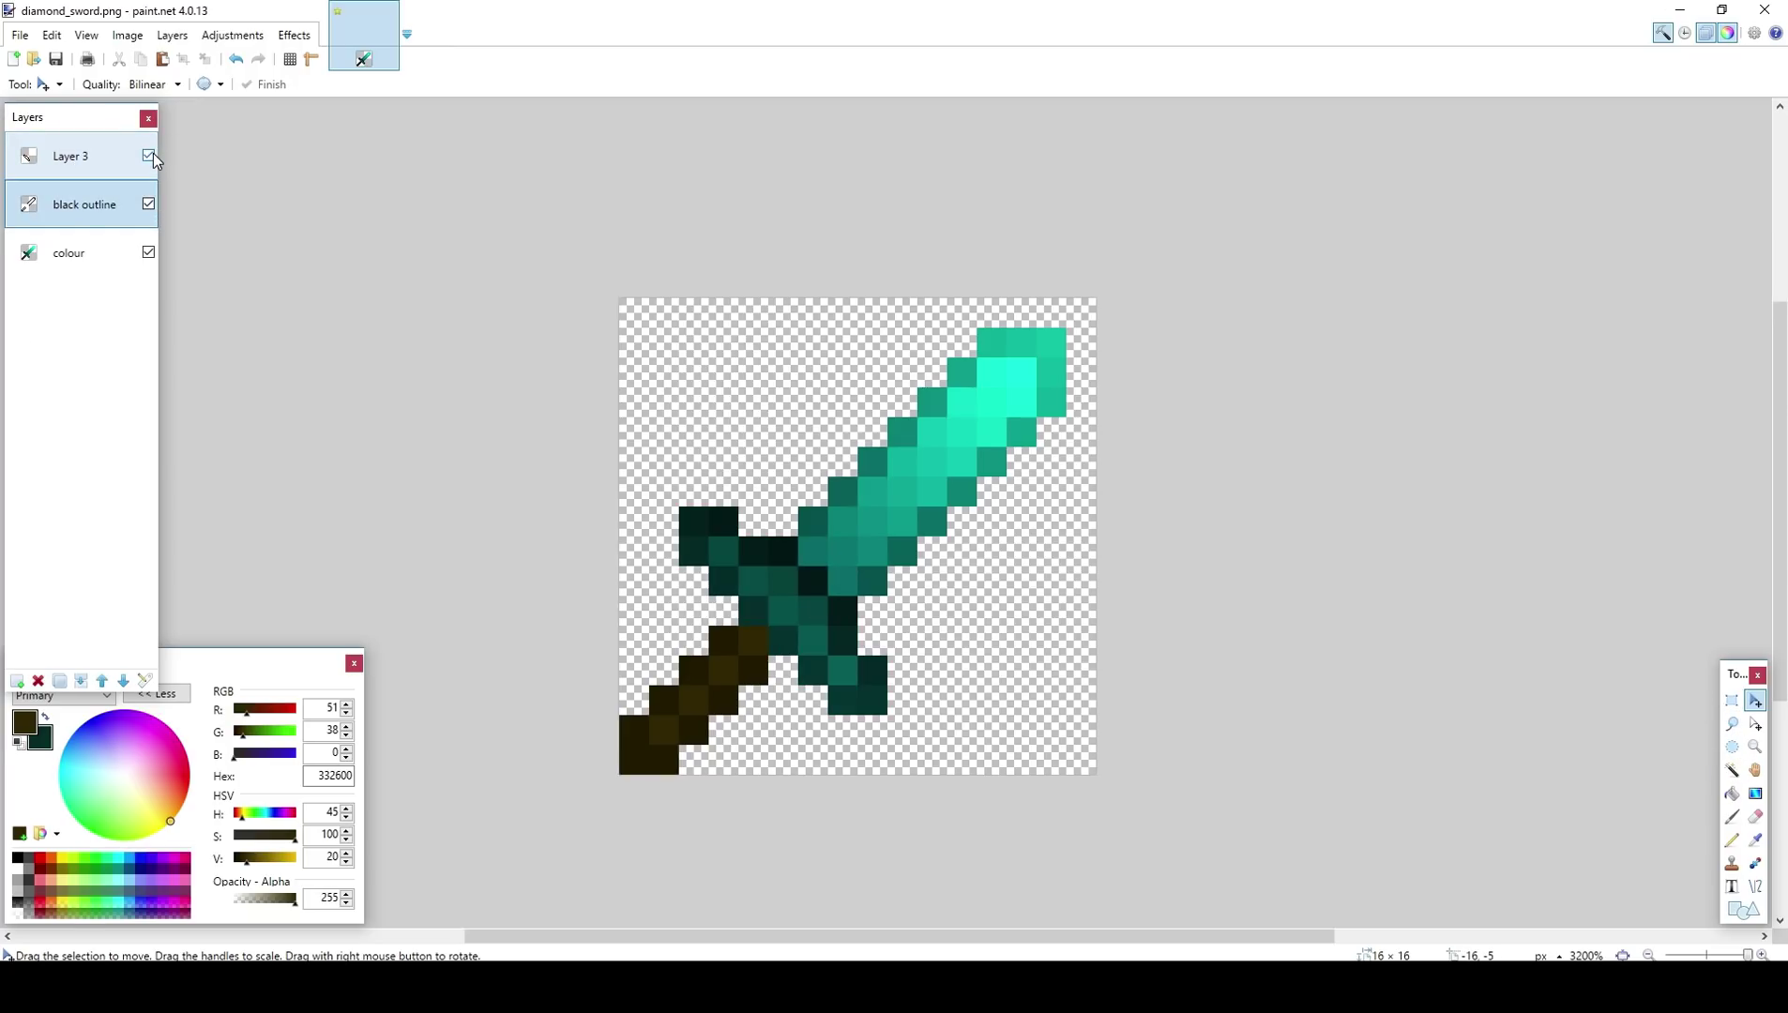
Step: Test small rectangle selections on the crossguard, switching to Layer 3
click(1732, 700)
drag(829, 538, 800, 588)
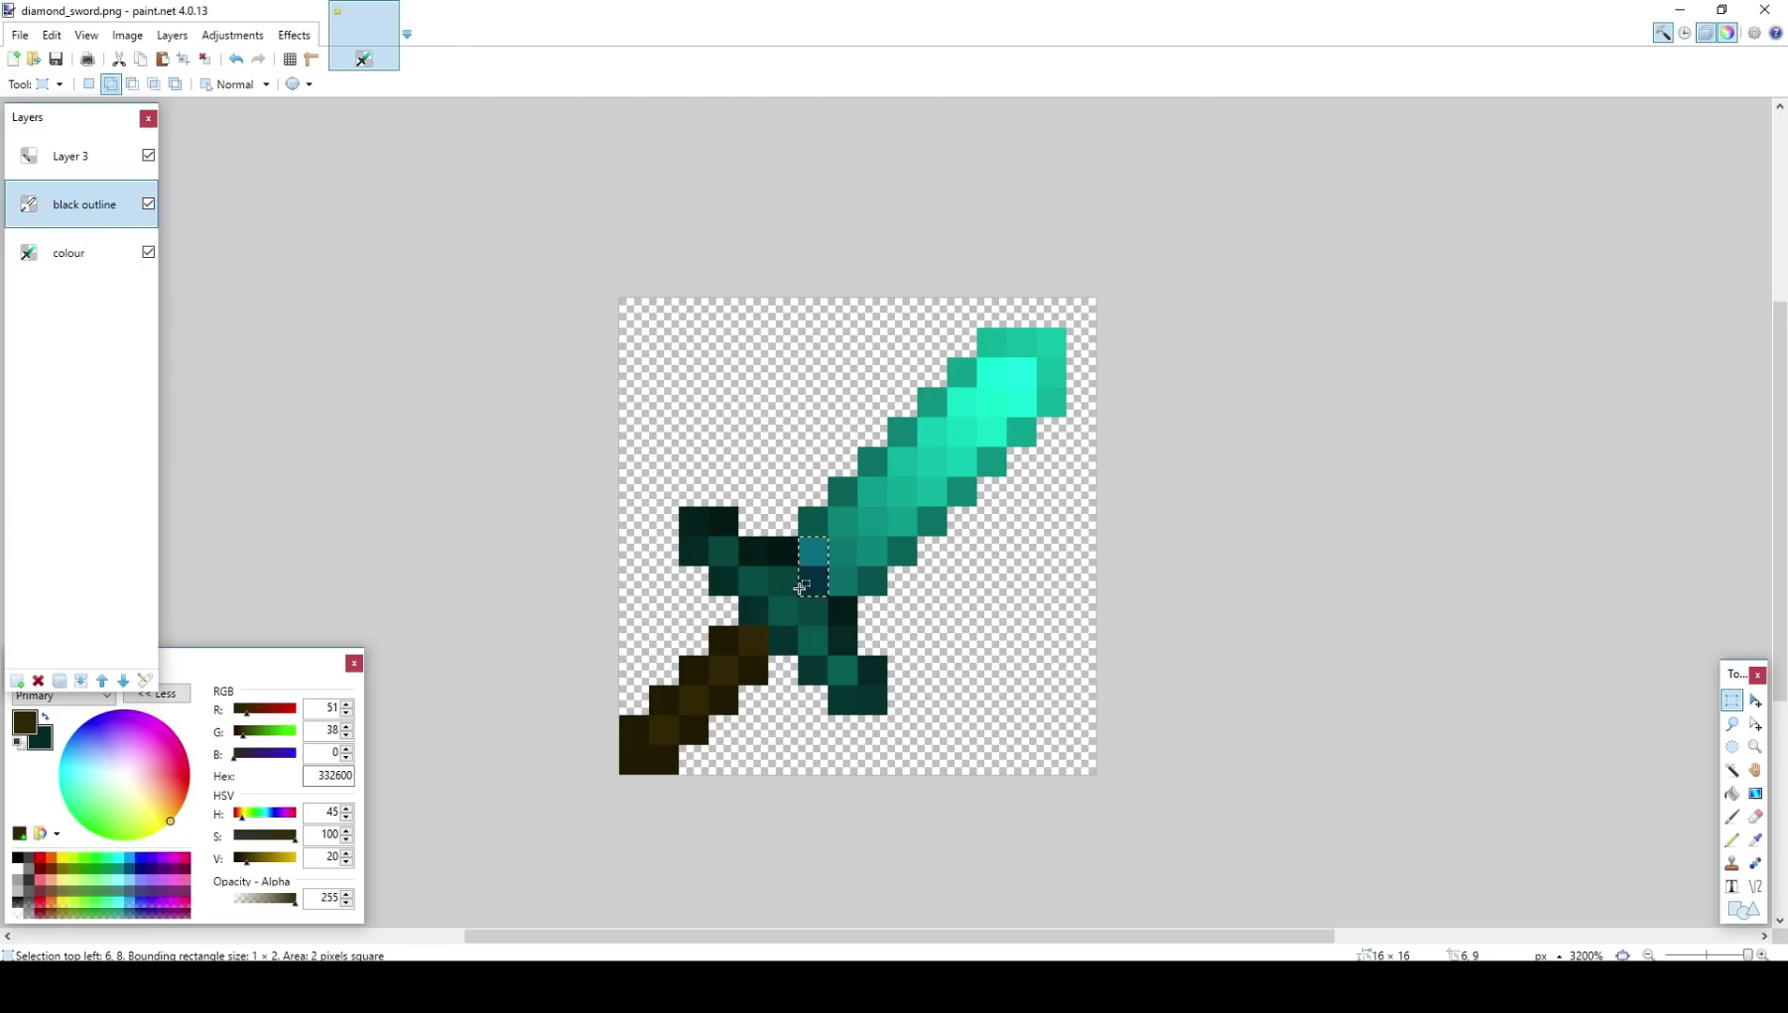
click(800, 588)
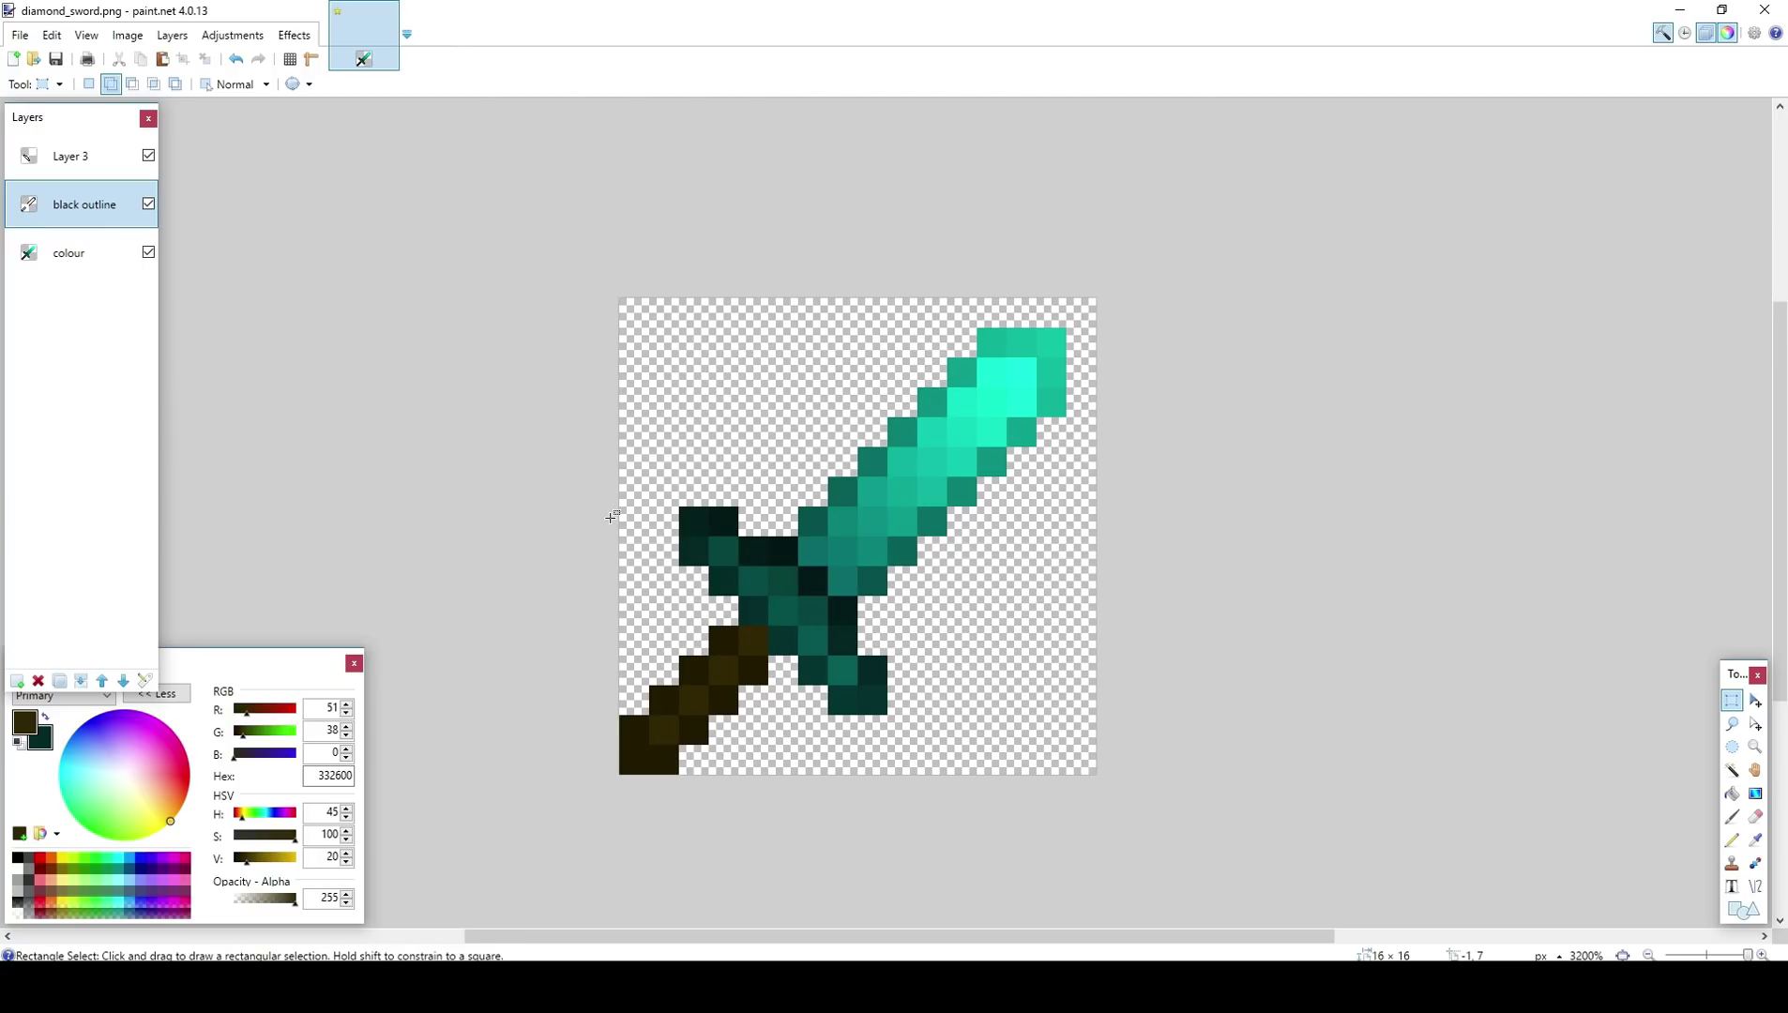
click(94, 156)
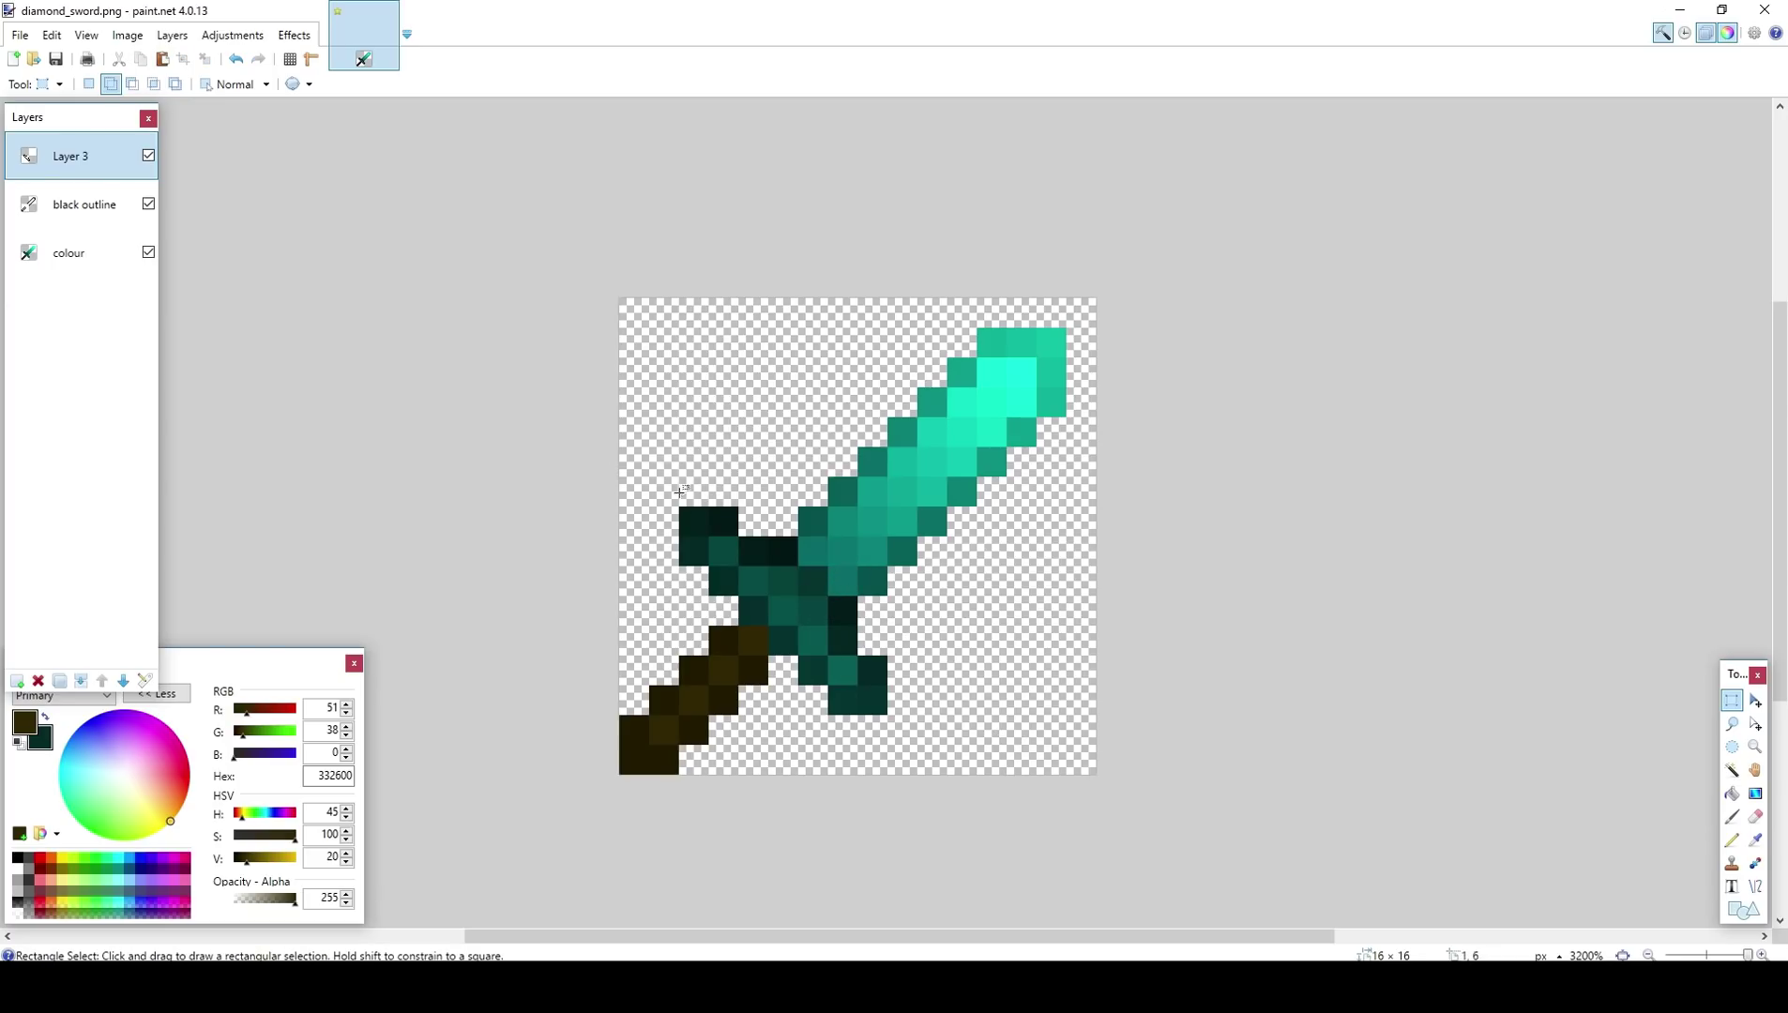
drag(786, 514, 784, 550)
click(784, 575)
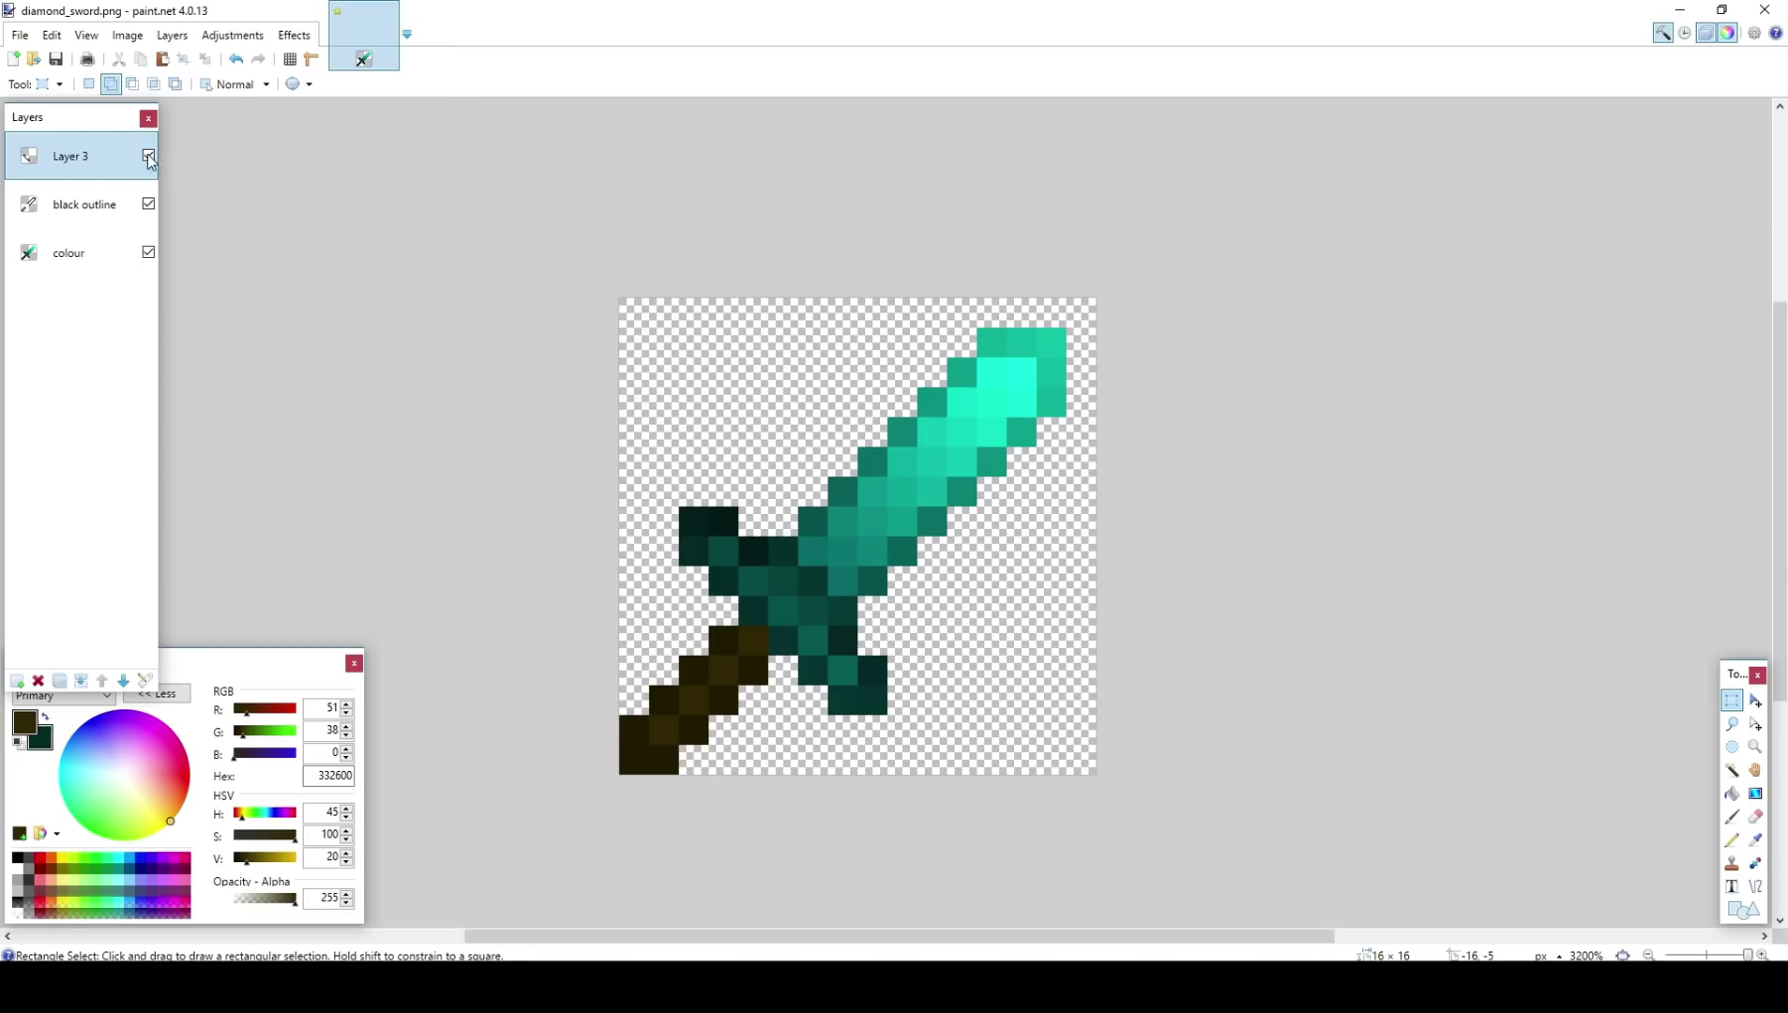
Step: Try a lower Layer 3 opacity, cancel it, and test a few more selections
double_click(88, 154)
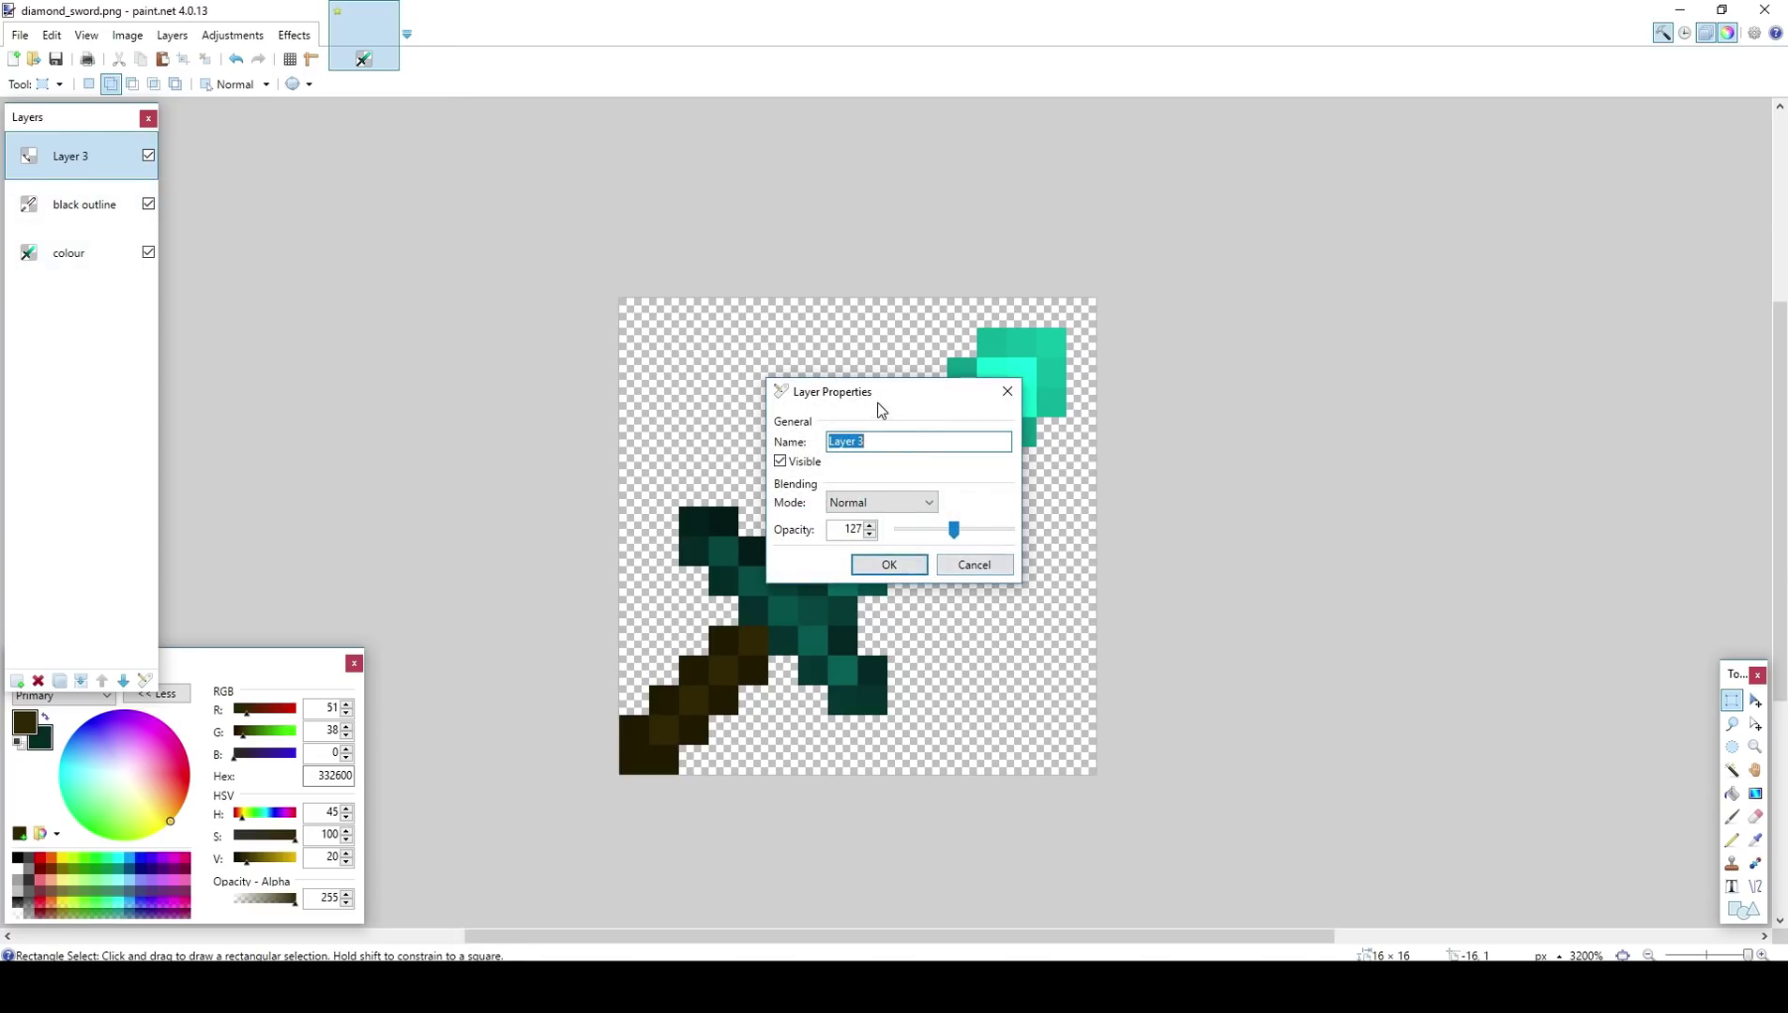
drag(878, 394, 1162, 488)
drag(1236, 625, 1231, 635)
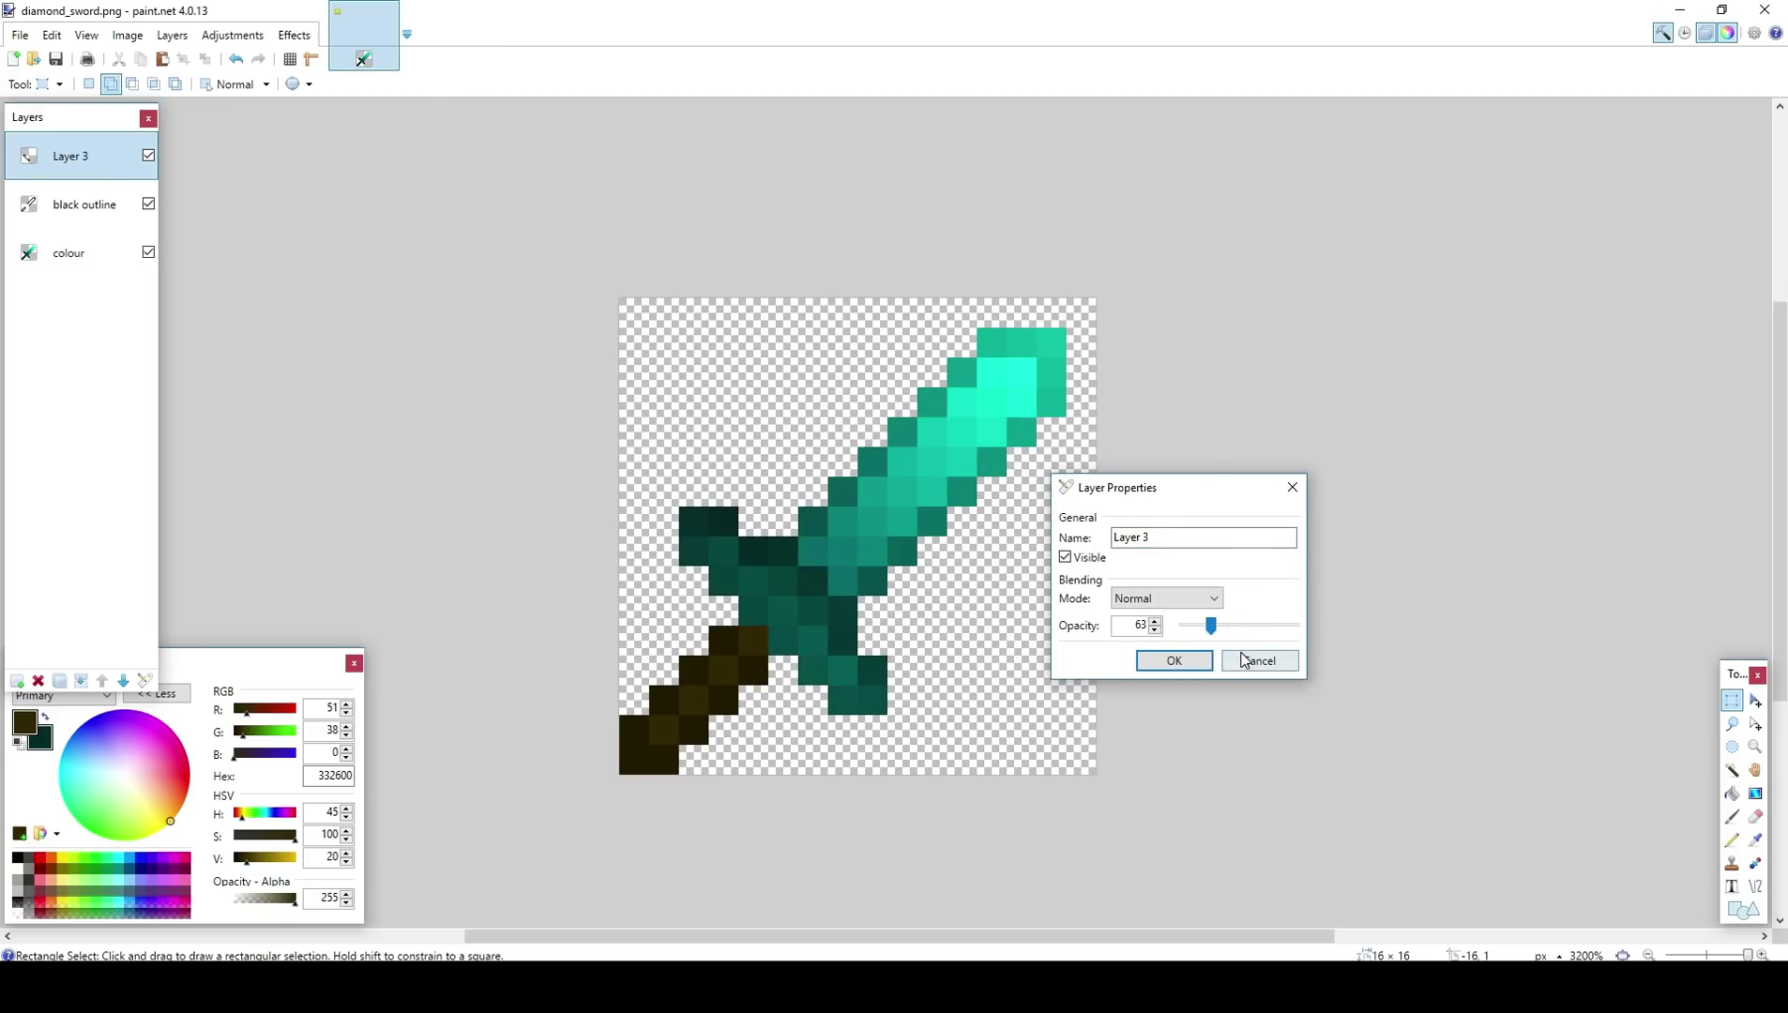
click(1259, 660)
drag(779, 530, 765, 544)
click(765, 544)
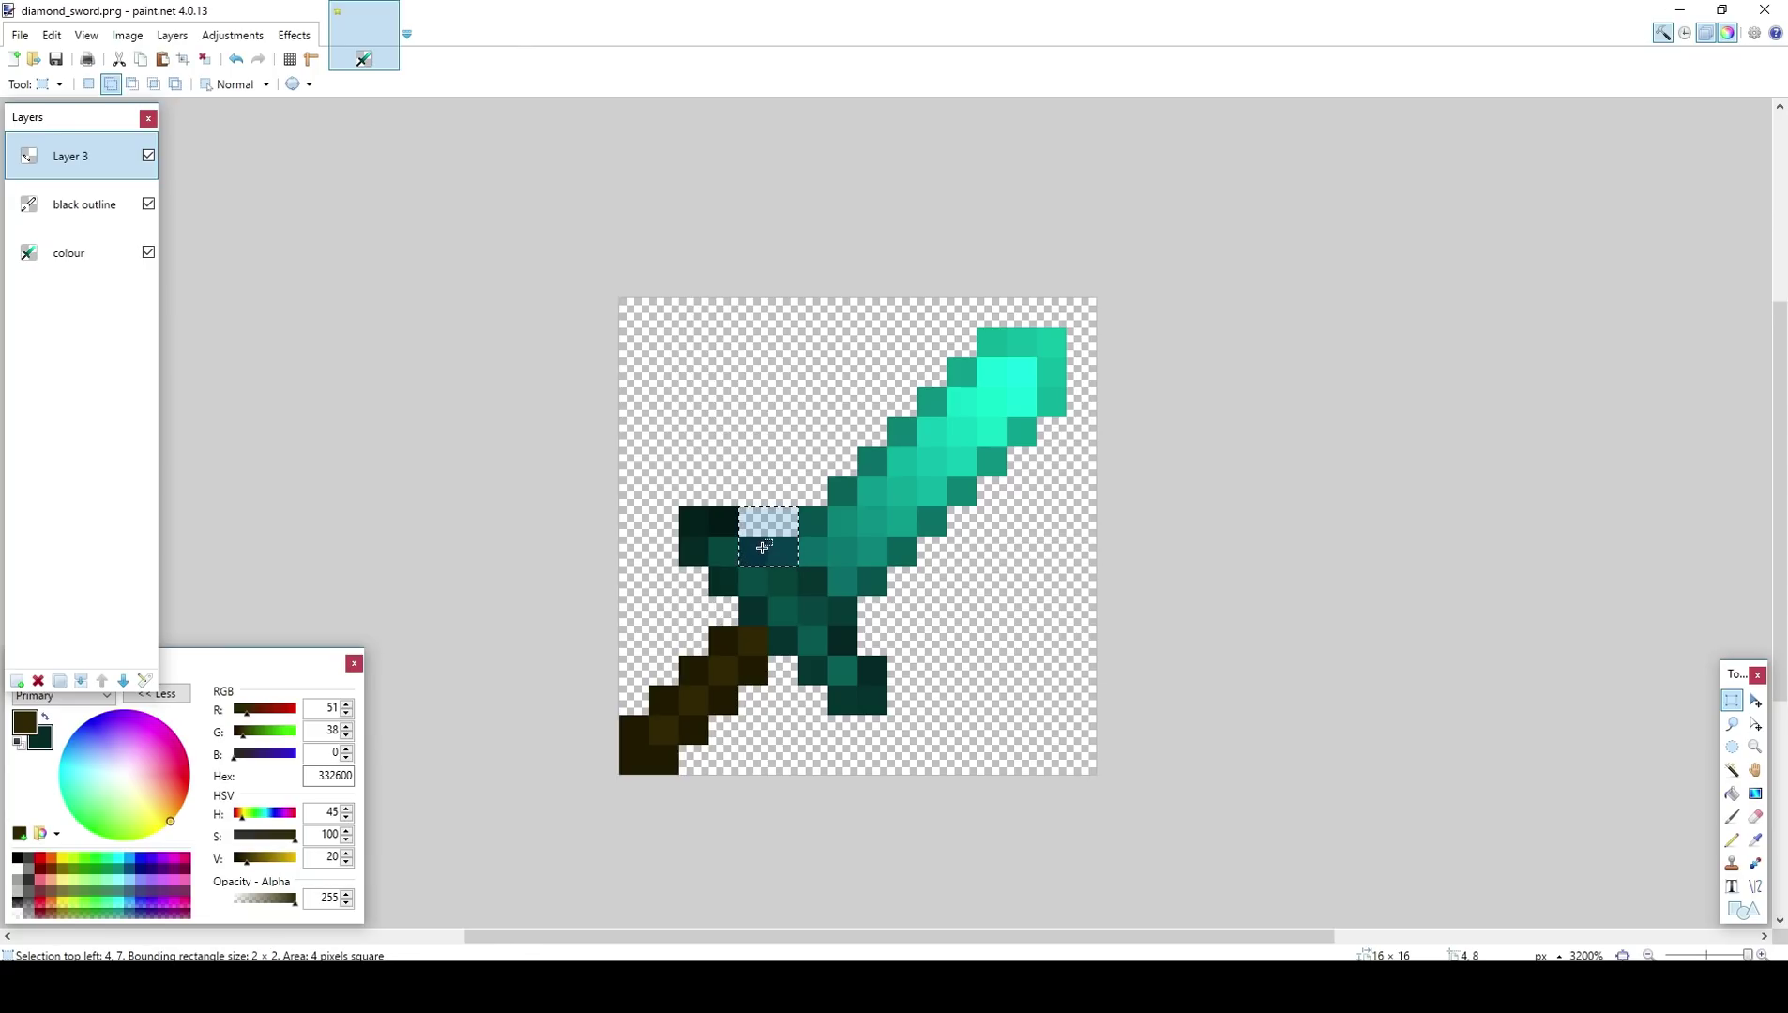
drag(889, 642, 915, 685)
click(868, 647)
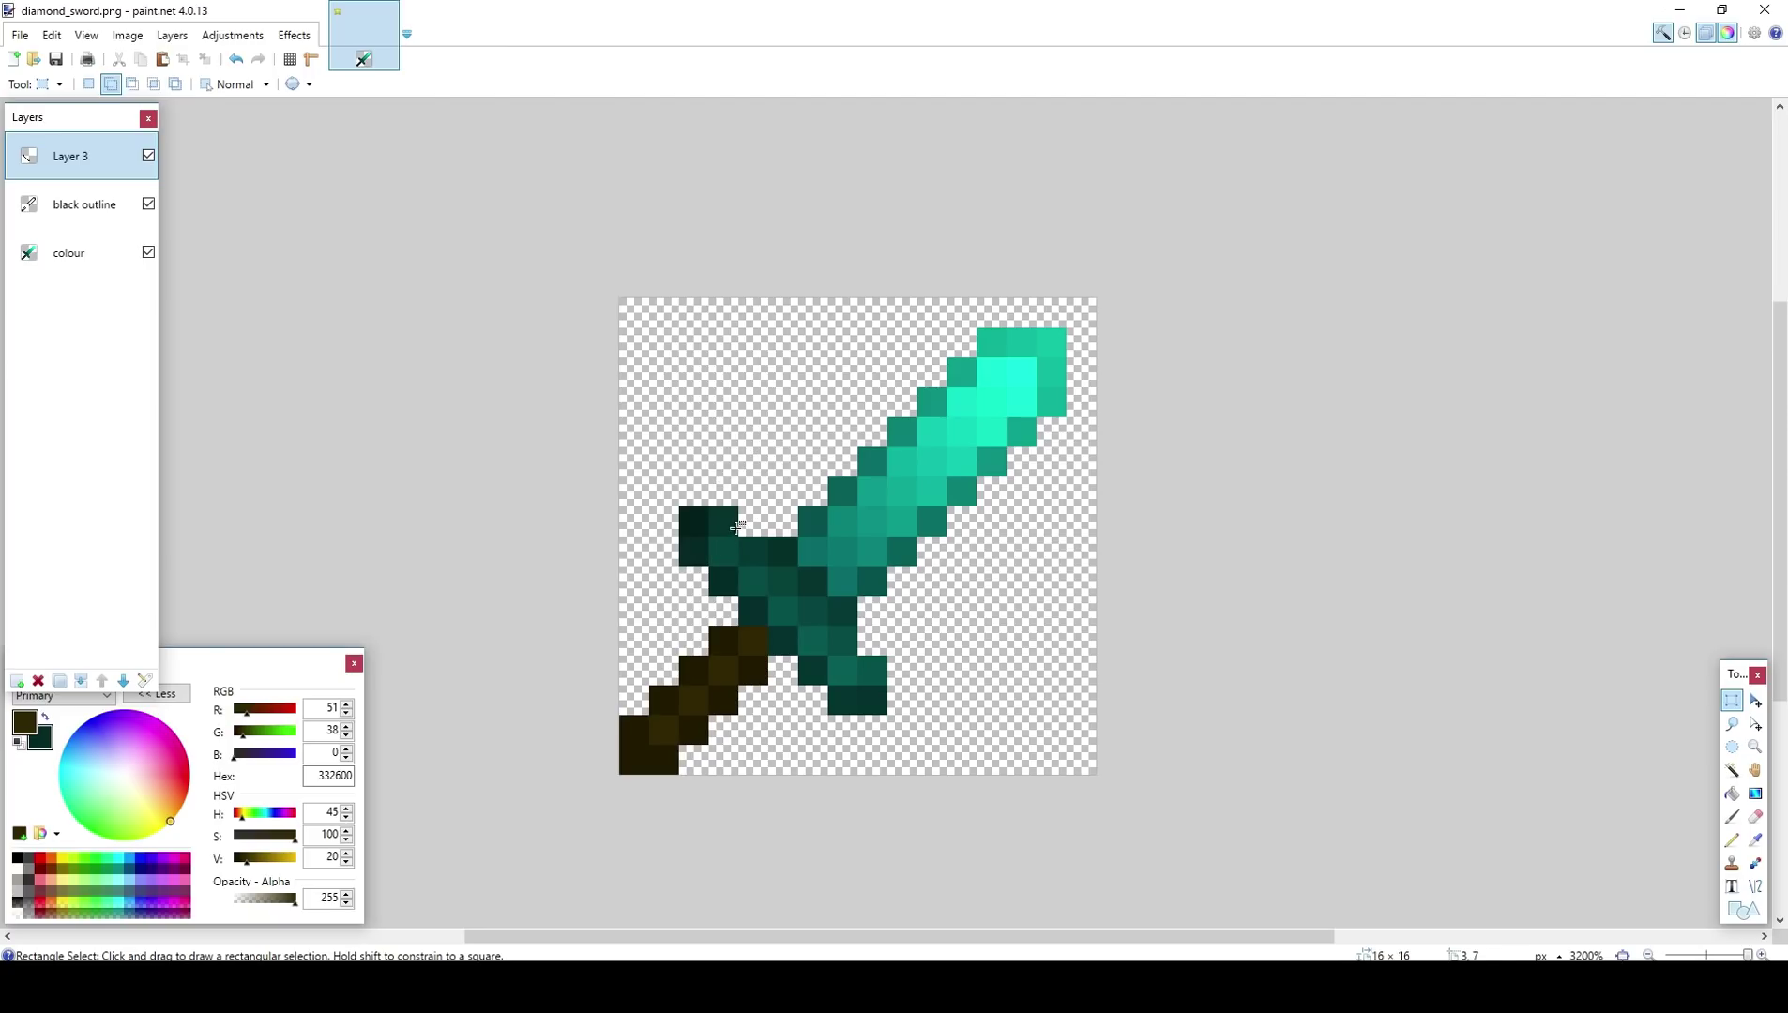
Step: Sample black and set the Pencil to alpha 105, undoing a test pixel
click(1756, 839)
click(696, 522)
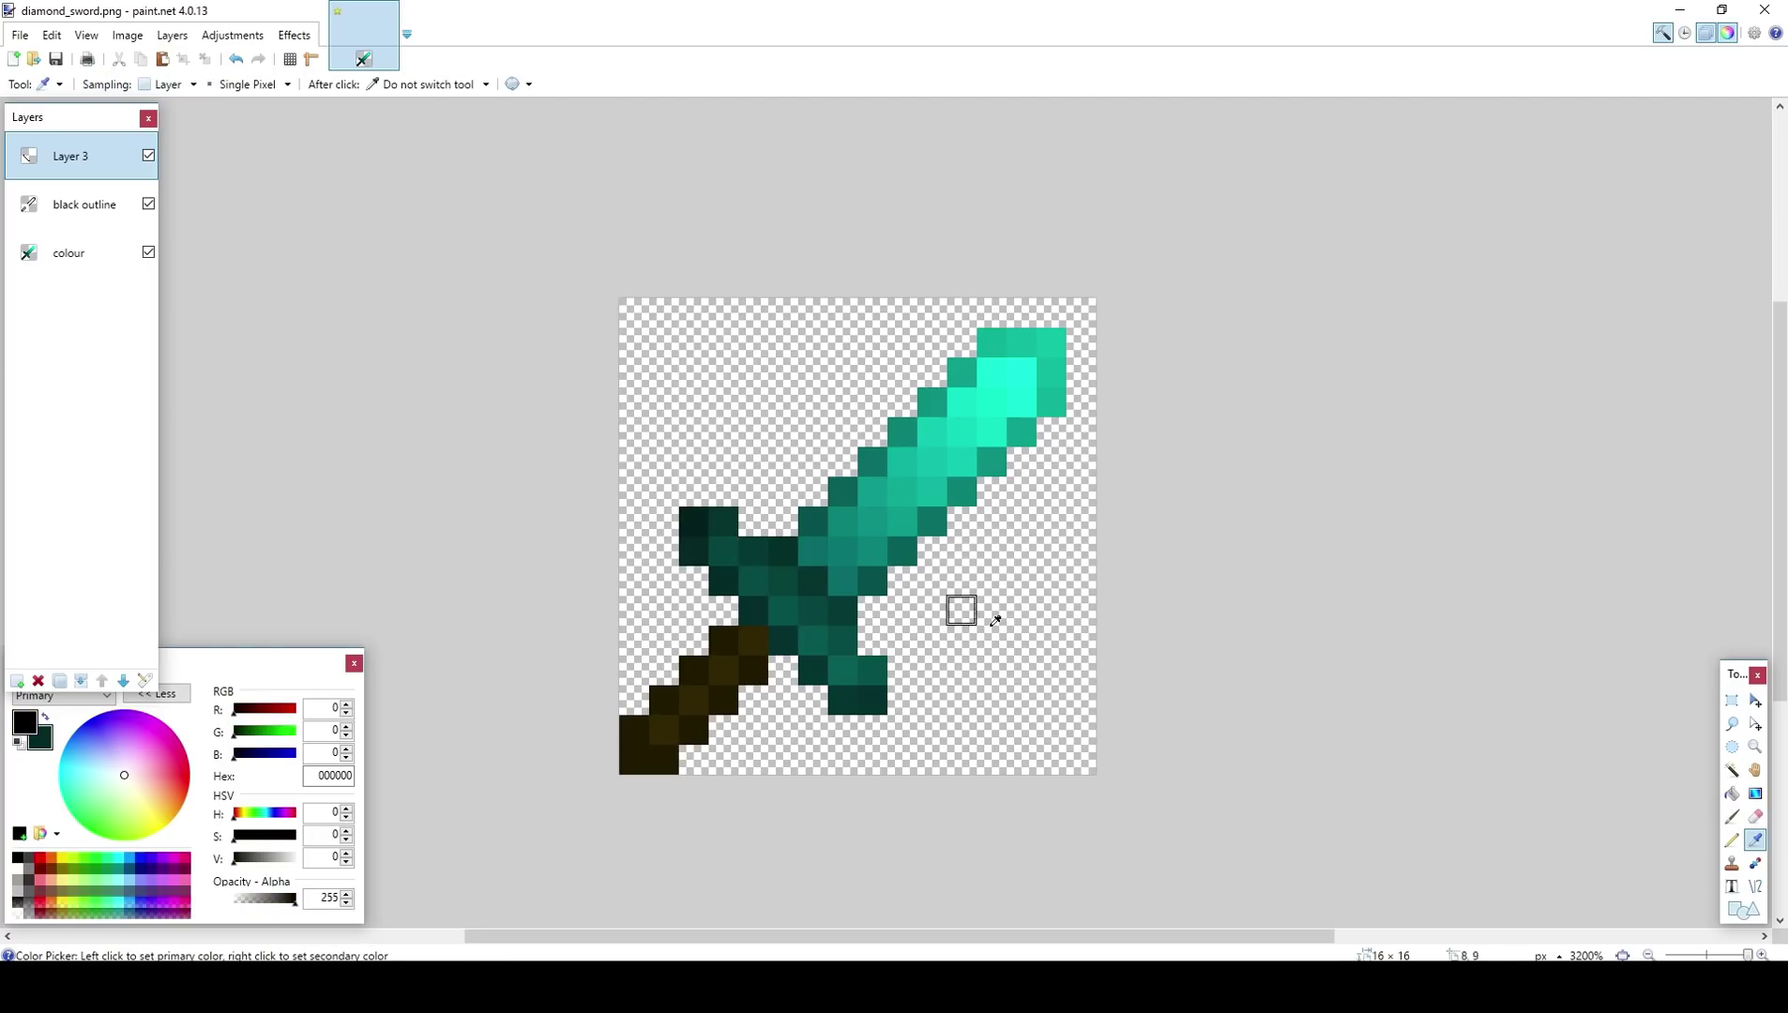
click(1732, 839)
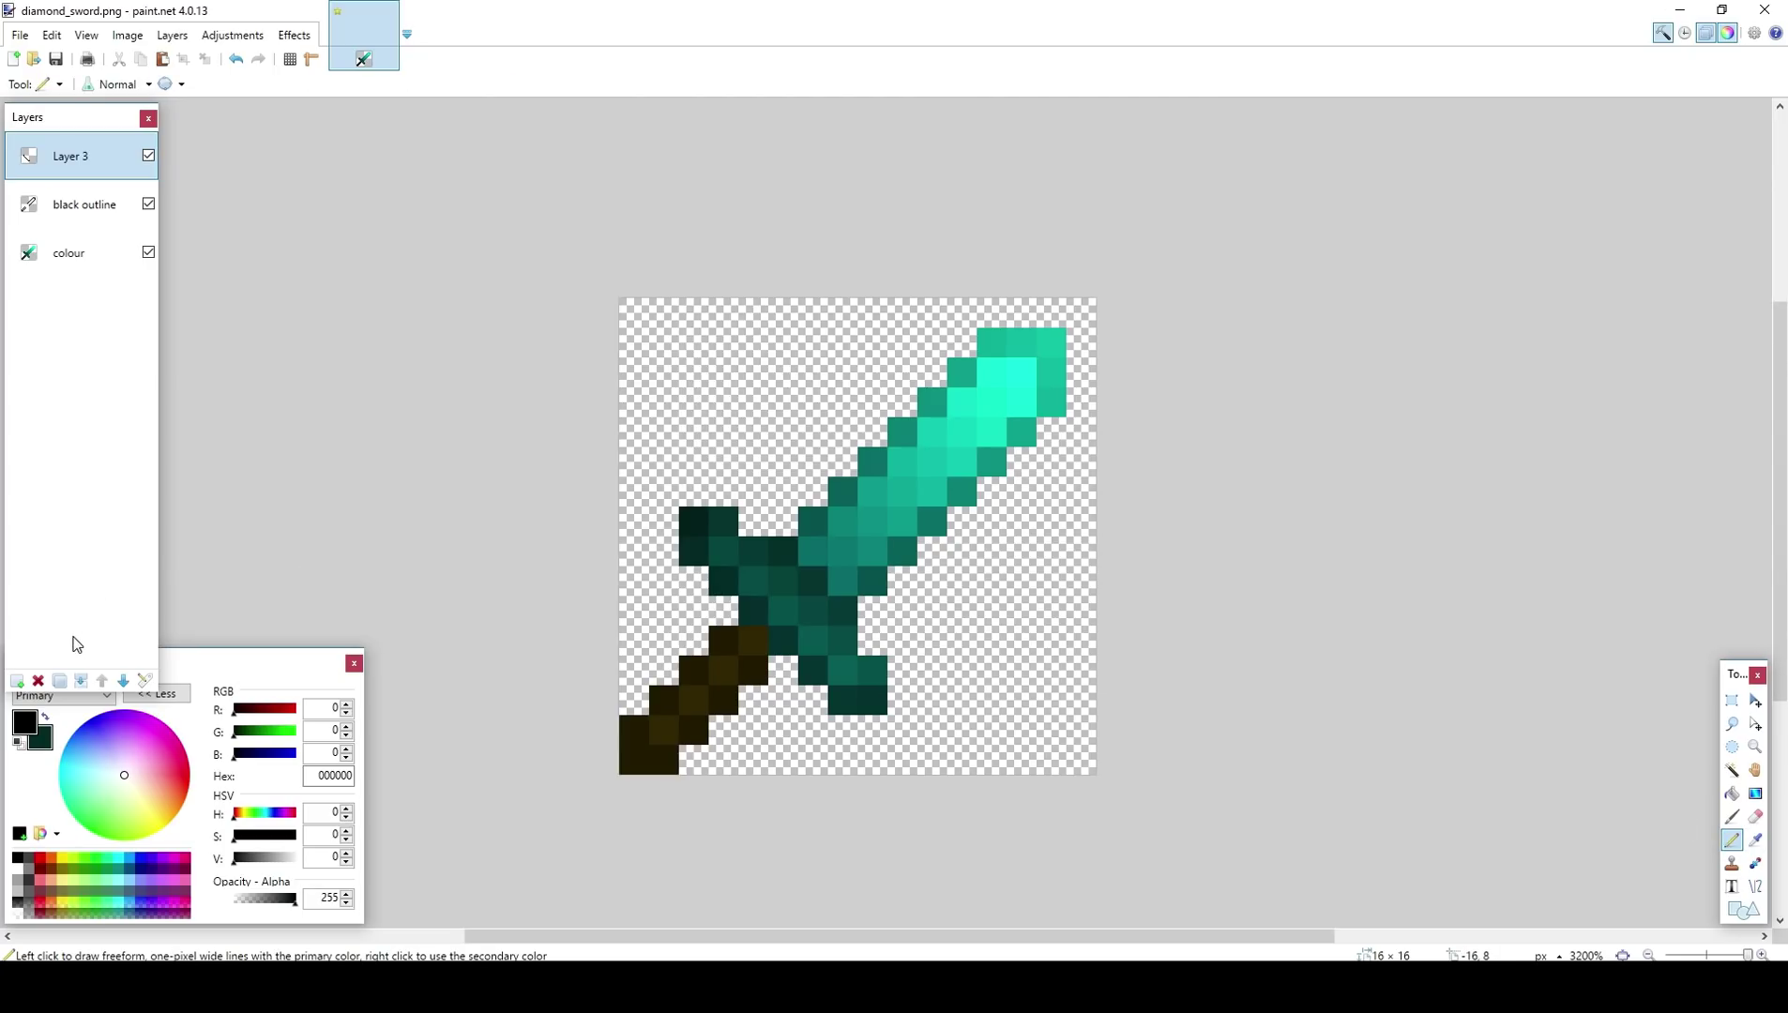
drag(279, 899, 260, 898)
click(751, 520)
key(ctrl+z)
Step: Darken one guard pixel, then flatten the image into a single Background layer
click(720, 510)
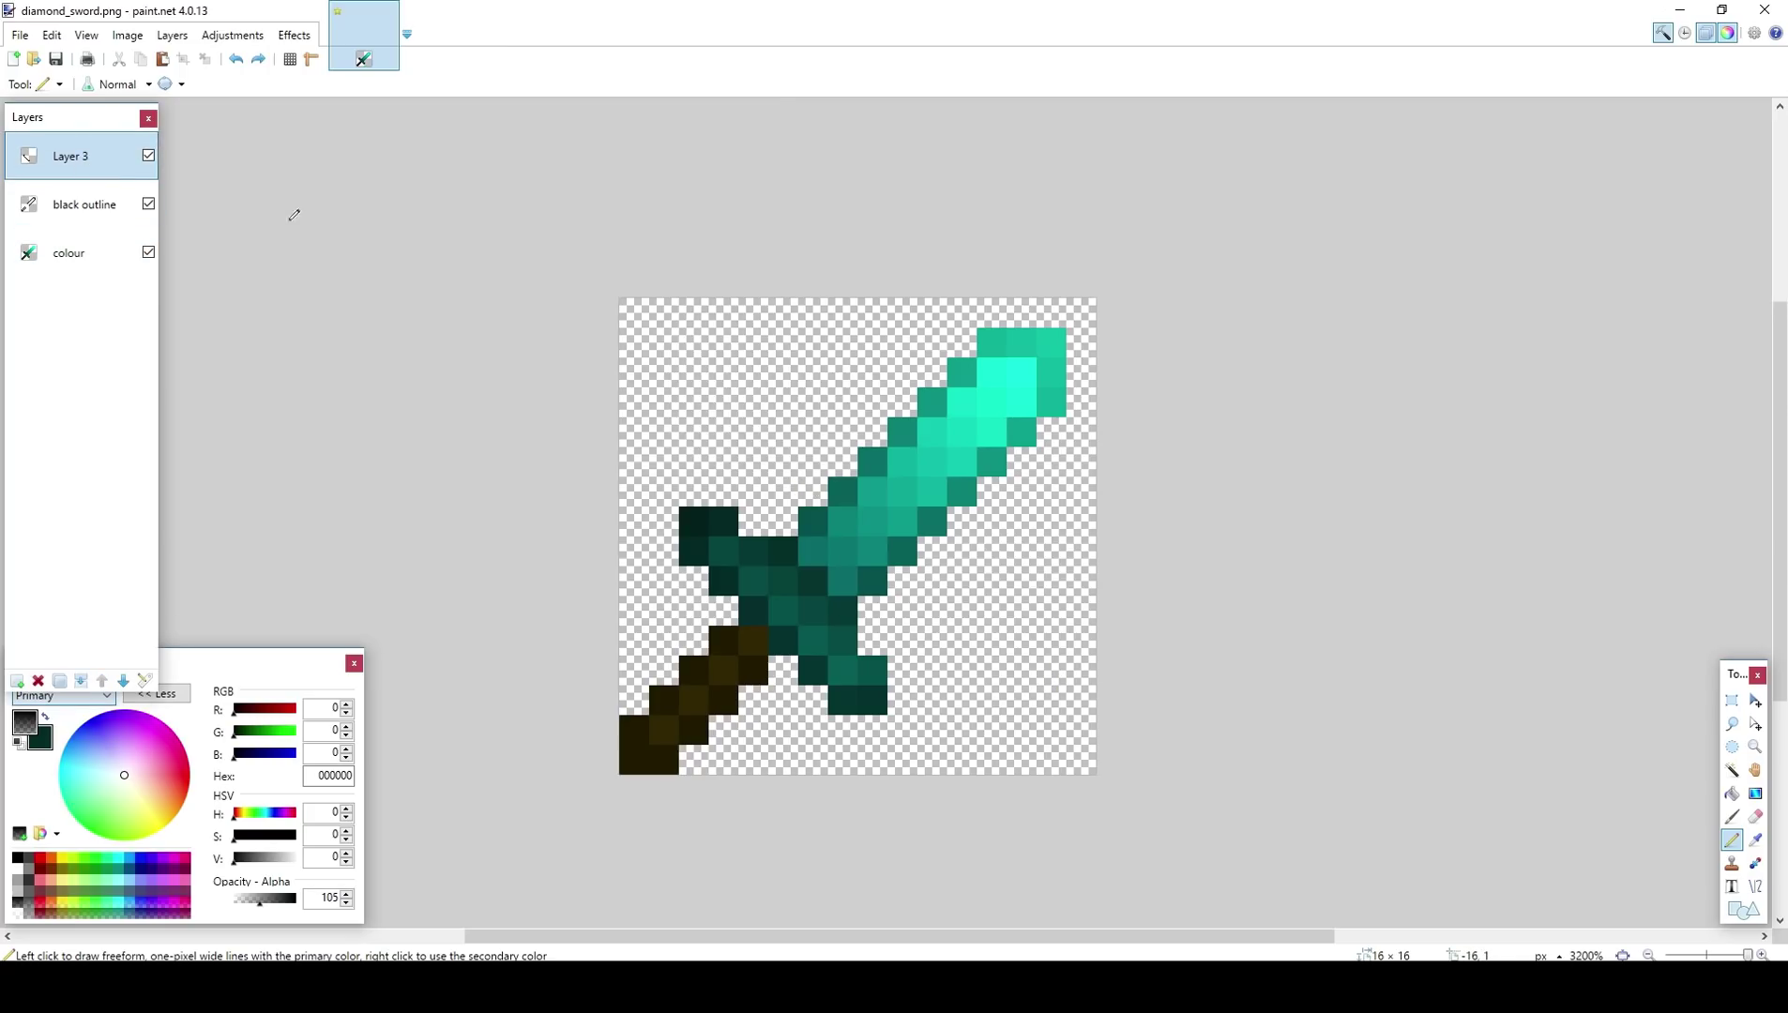
click(138, 37)
click(188, 240)
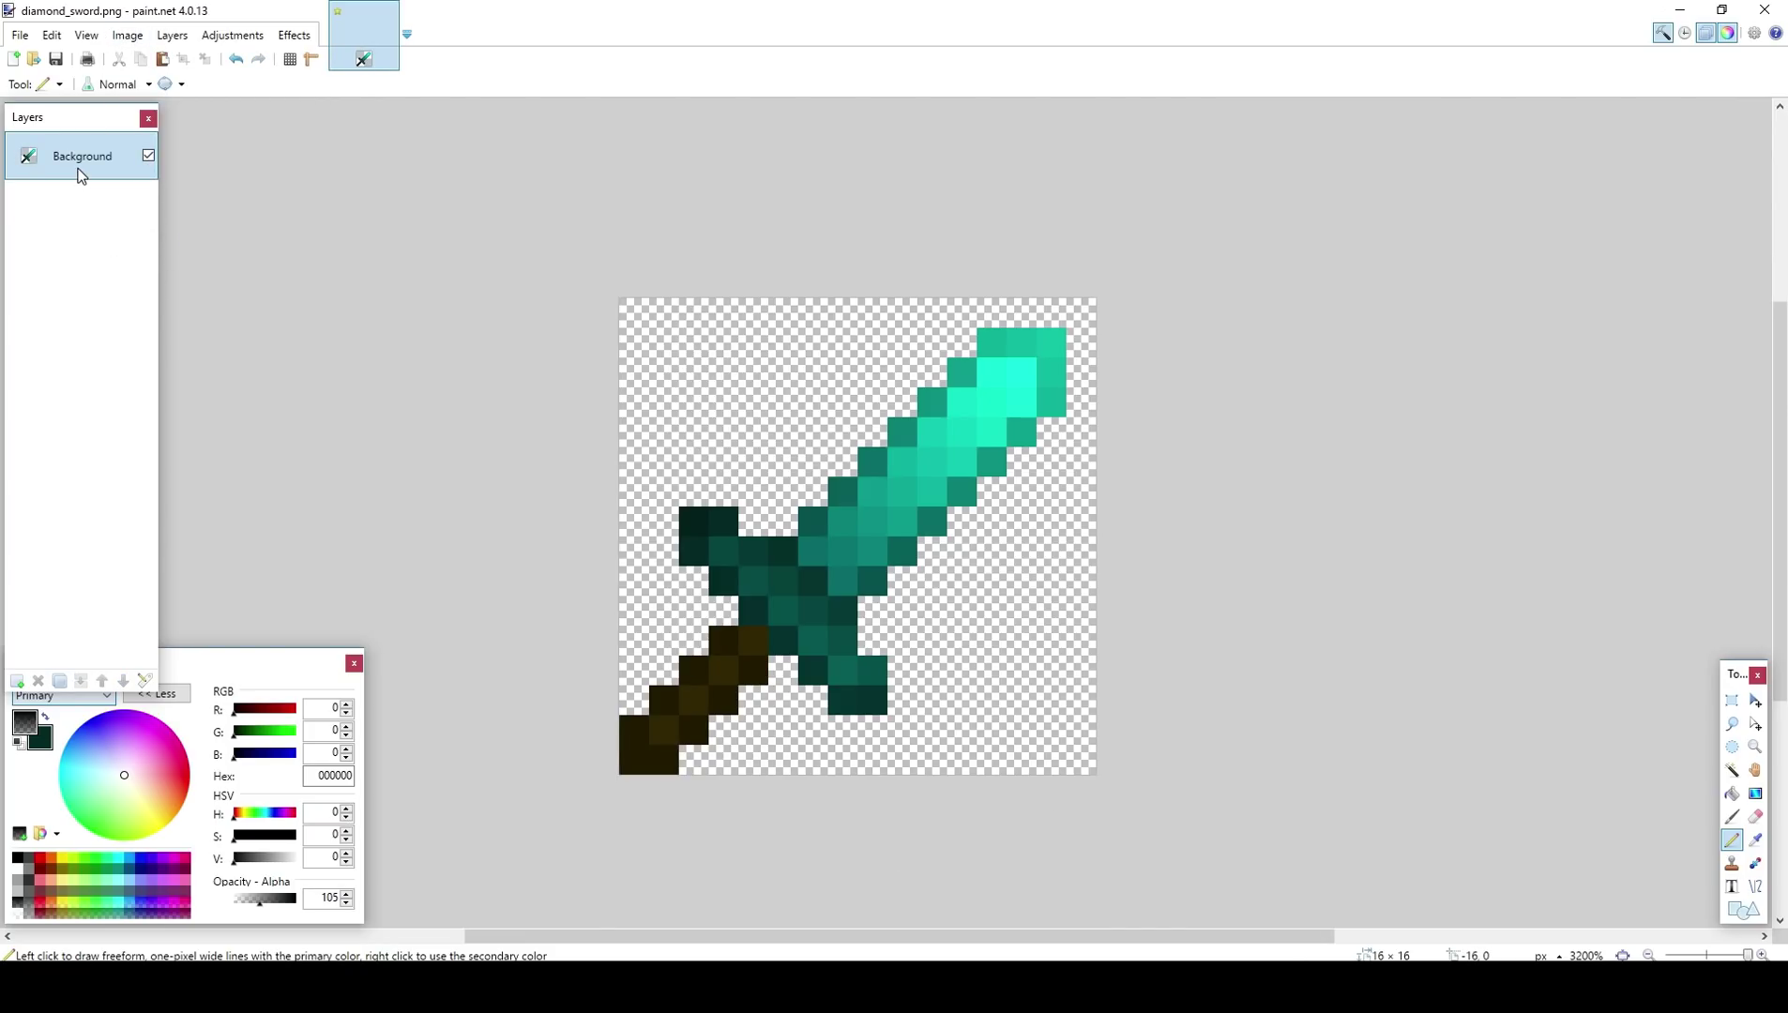
Step: Try raising lightness in Hue / Saturation, then cancel it
click(129, 35)
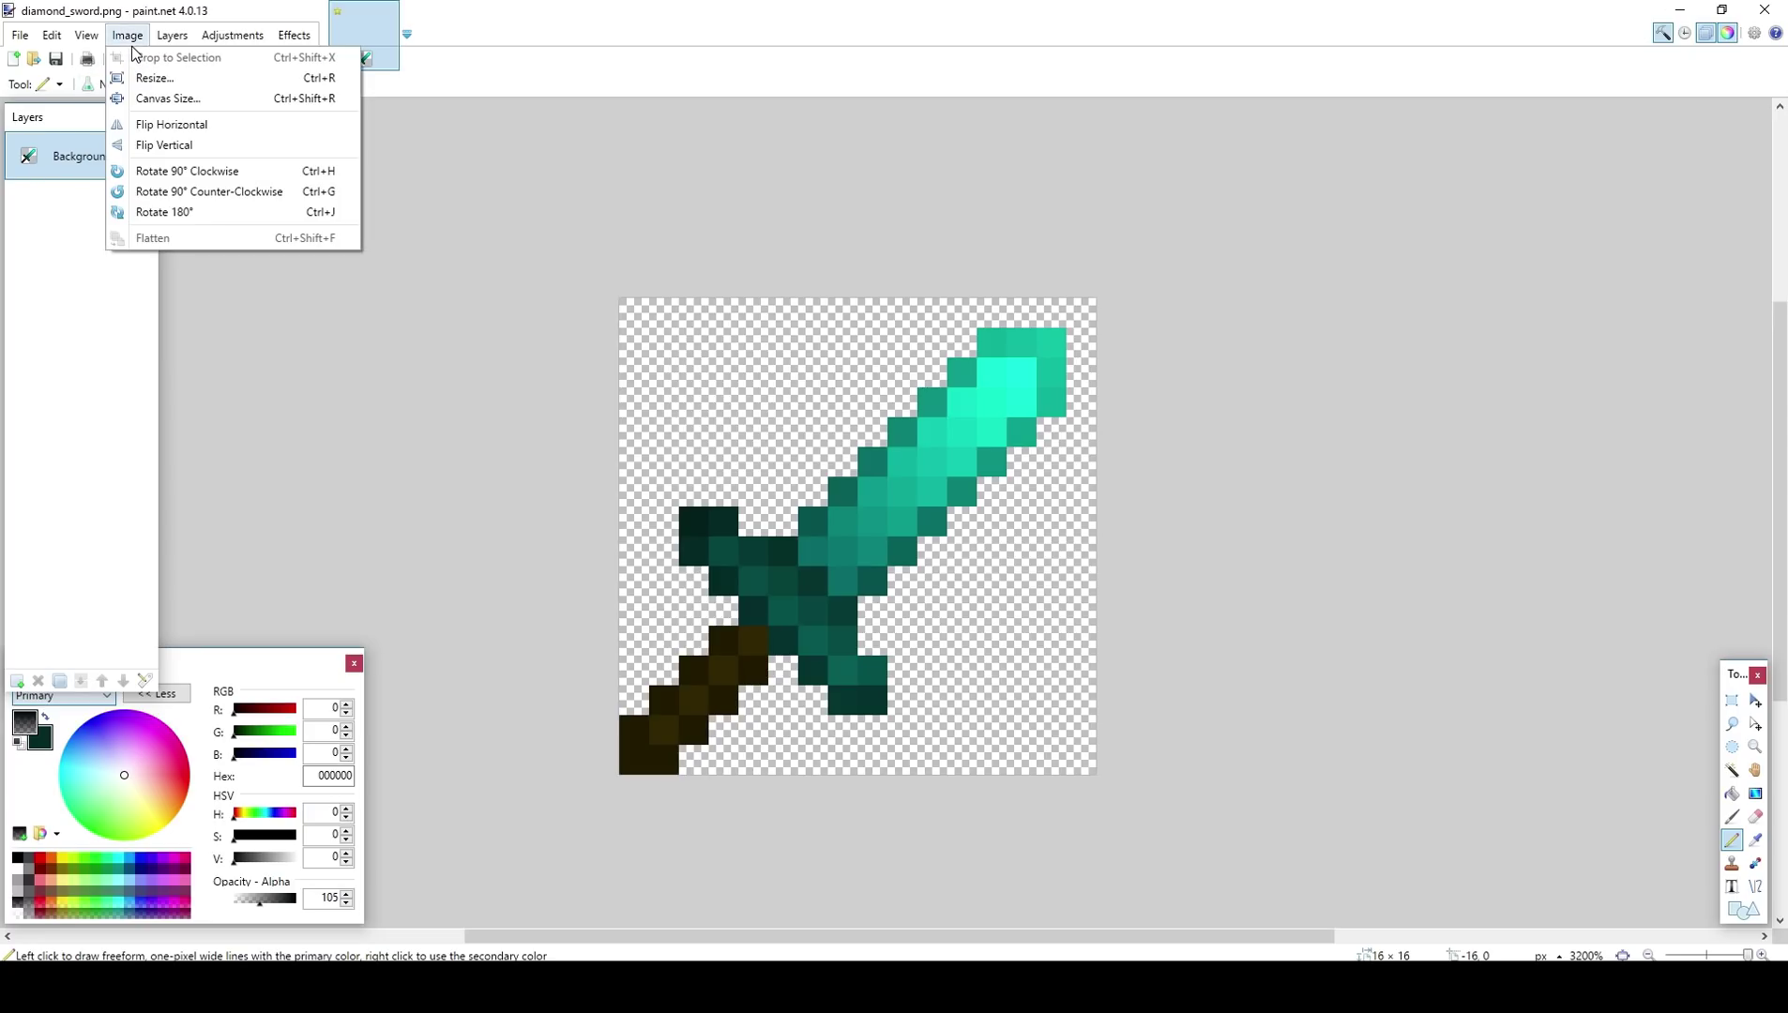
click(409, 152)
click(232, 35)
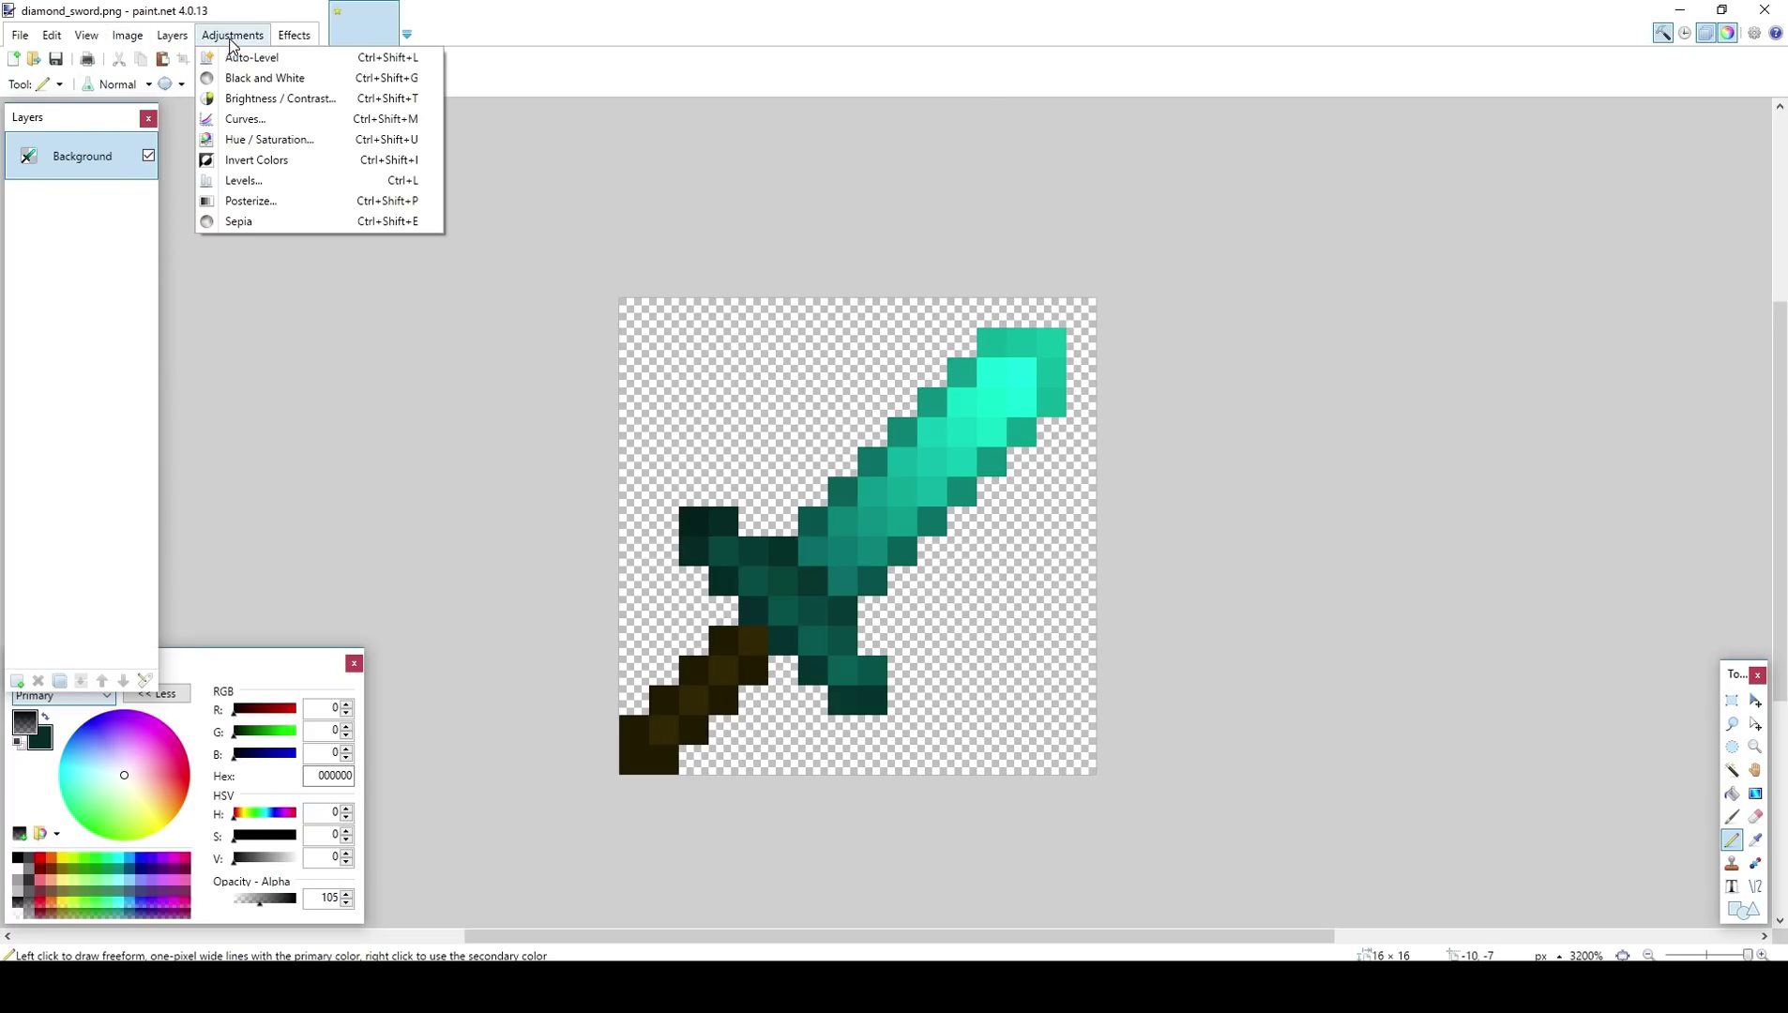
click(293, 138)
drag(891, 373, 340, 368)
drag(303, 512, 317, 515)
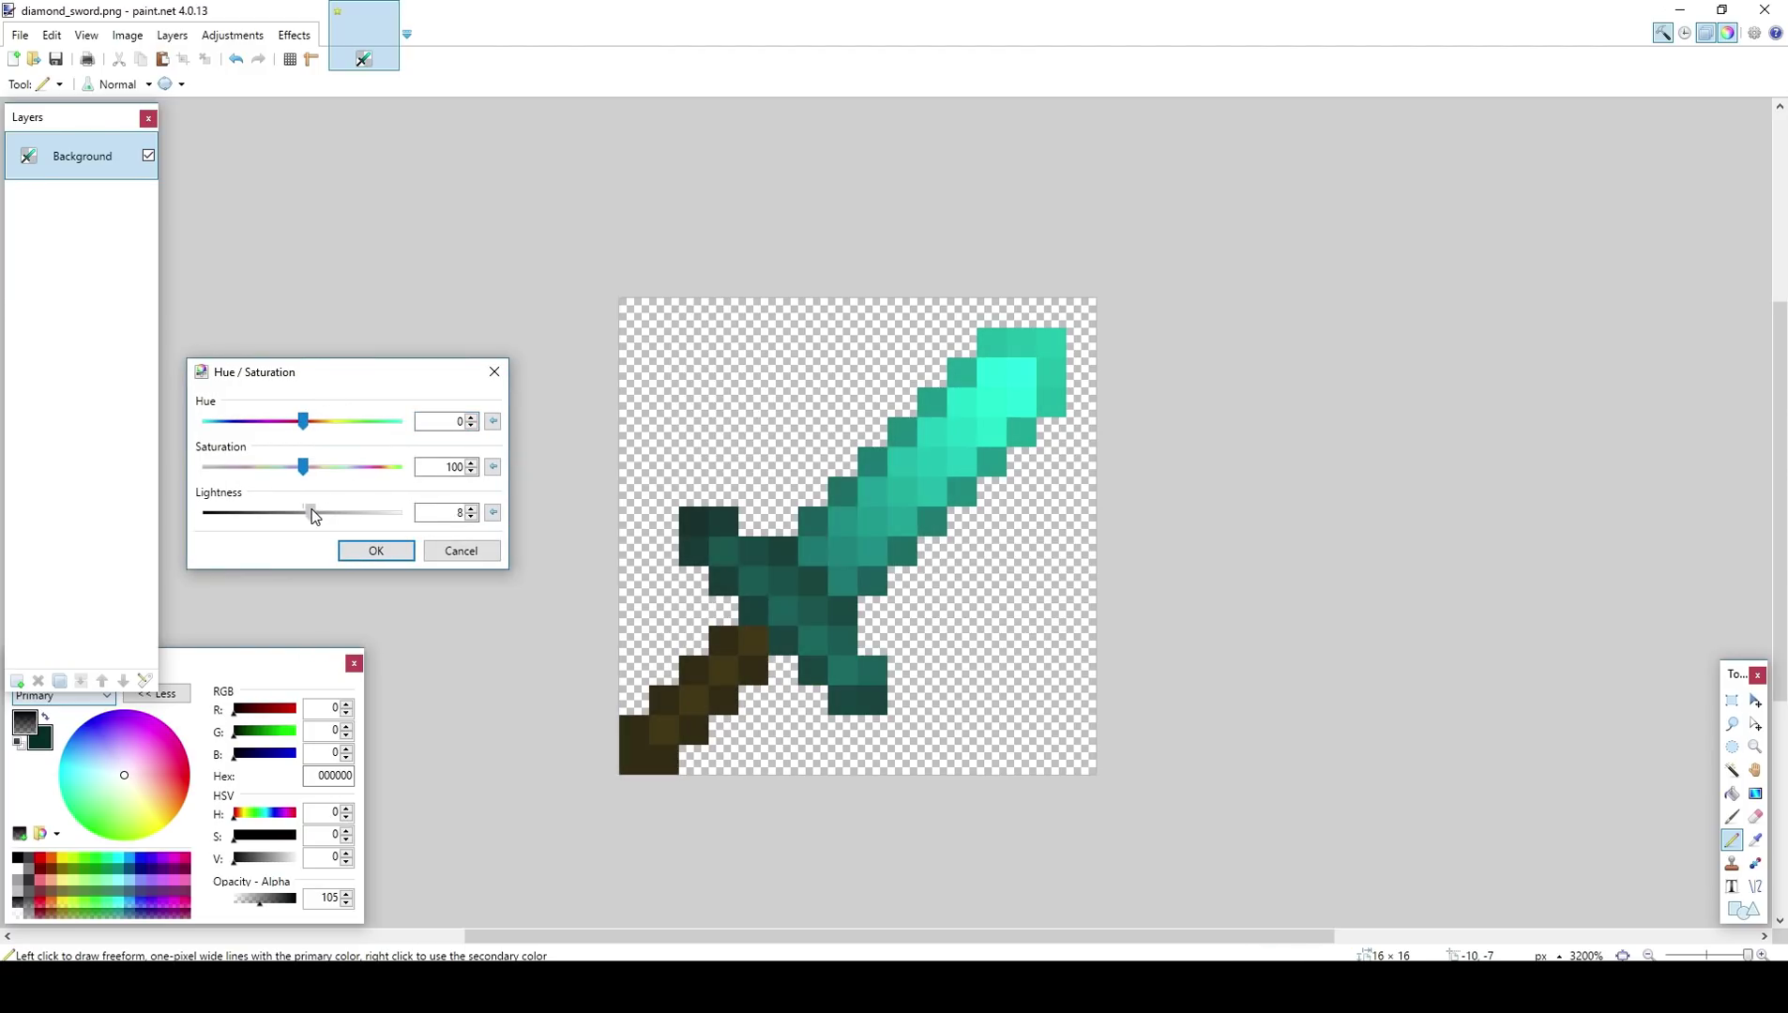
click(474, 553)
Step: Apply Brightness 30 and Contrast 21 to the sword
click(234, 35)
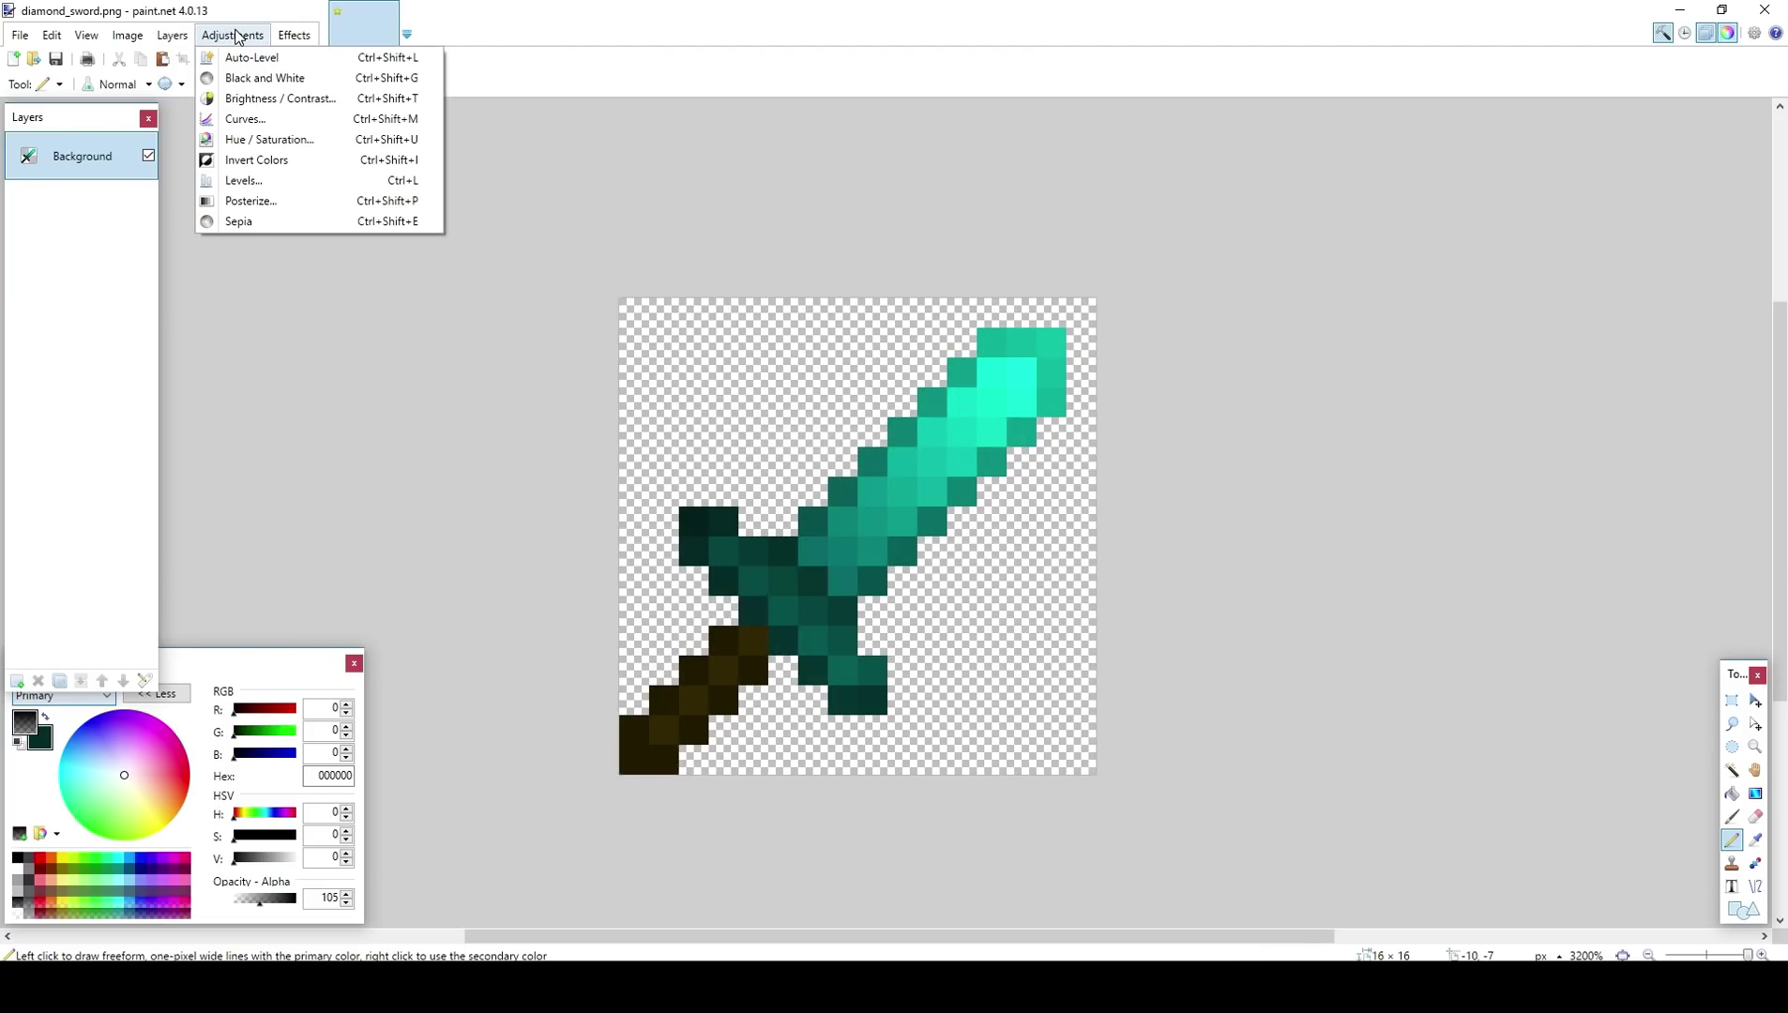
click(280, 99)
drag(890, 399, 423, 439)
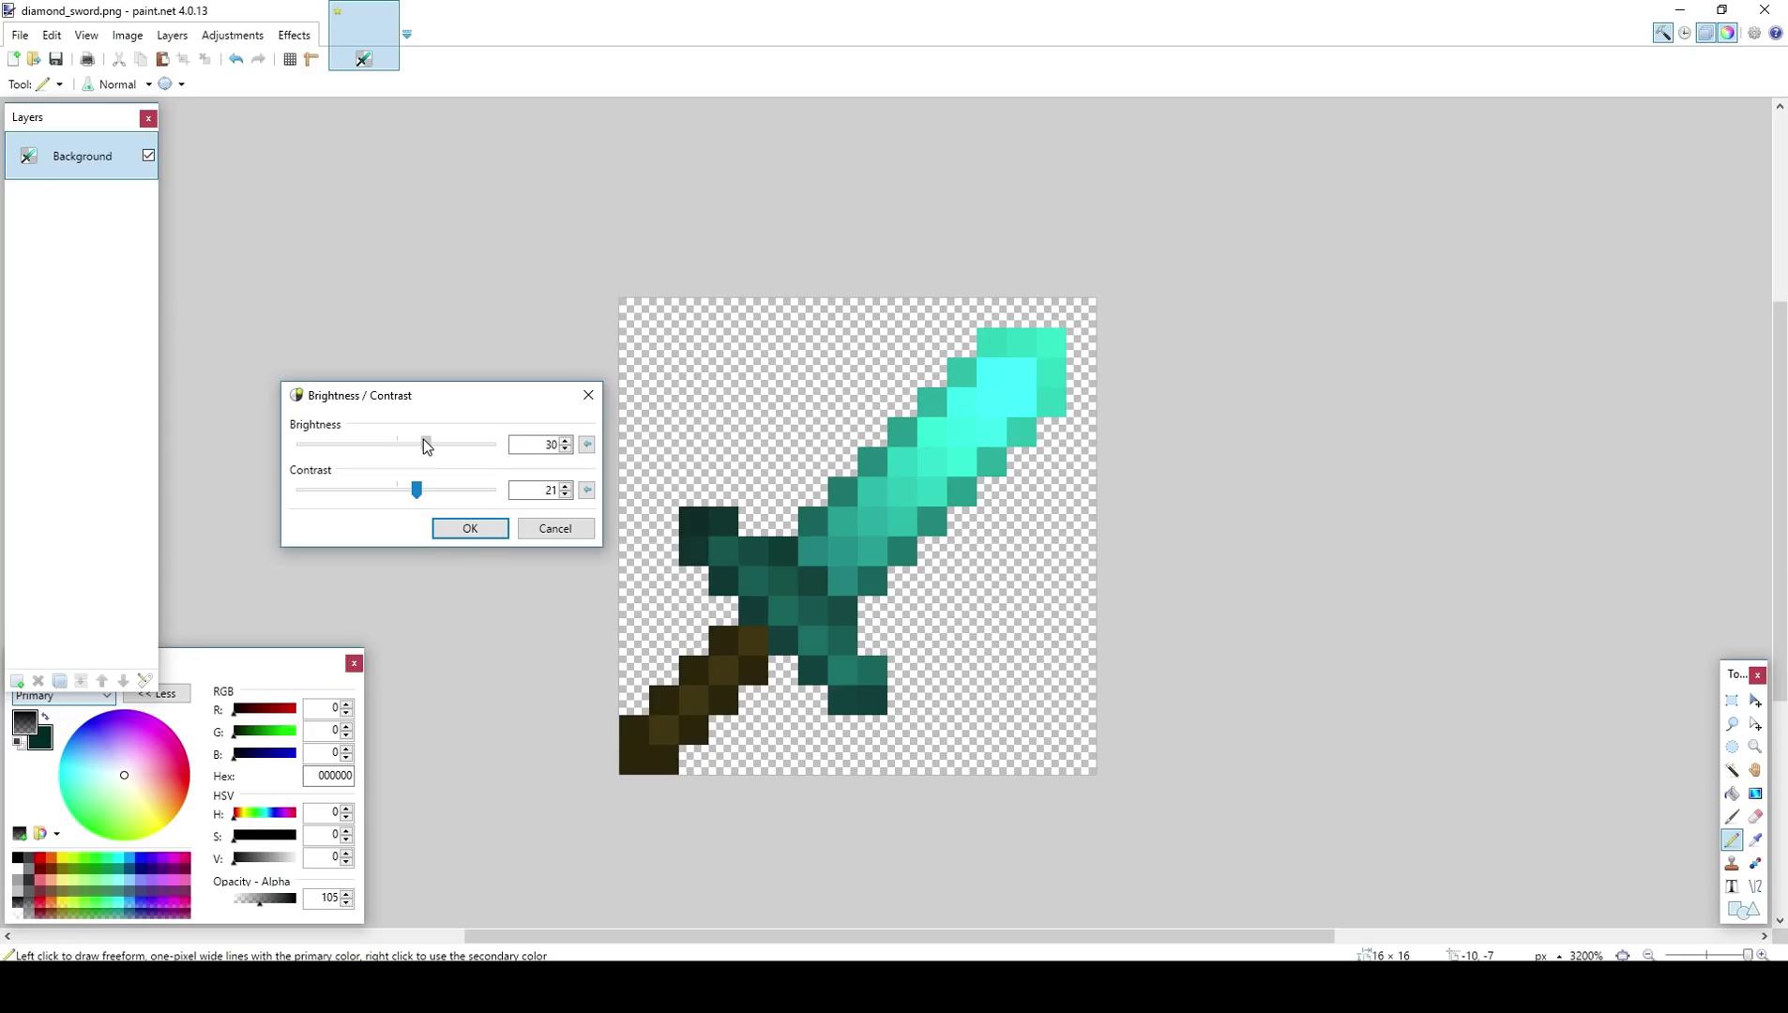
click(475, 526)
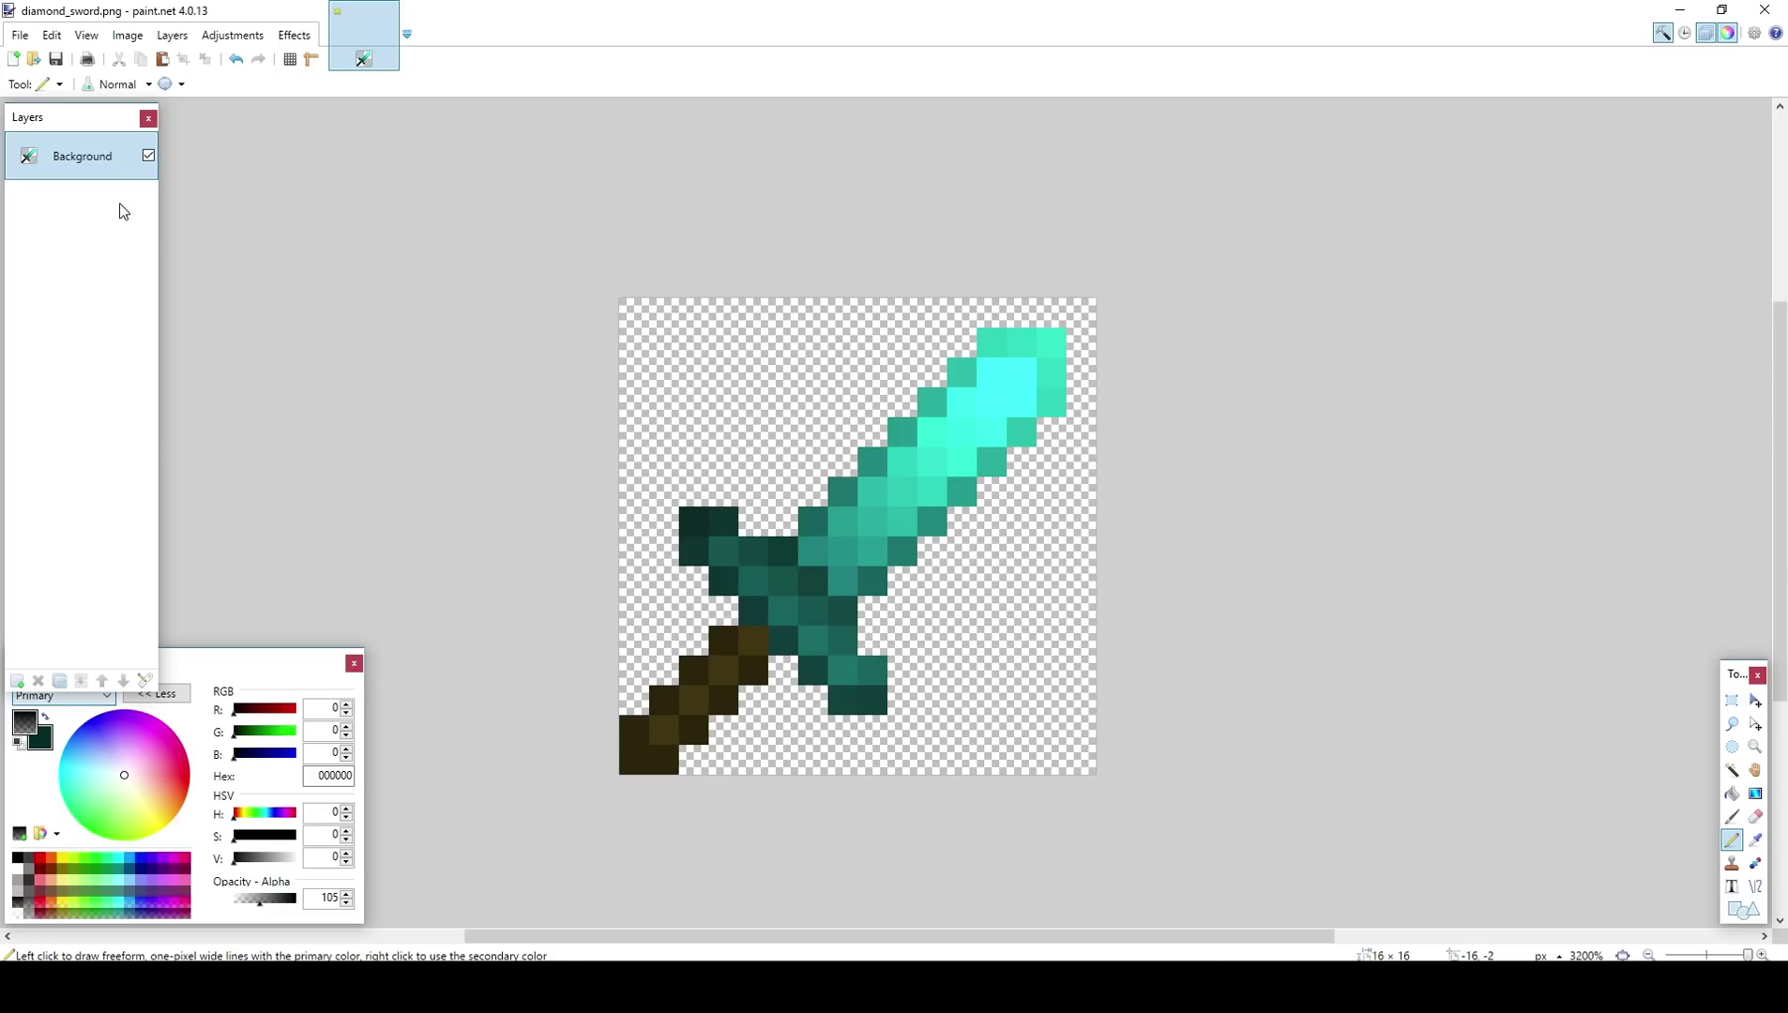
Step: Rectangle-select the whole sword image, then clear the selection
click(20, 34)
click(475, 239)
click(1755, 699)
click(1731, 700)
drag(1090, 317, 443, 630)
click(521, 373)
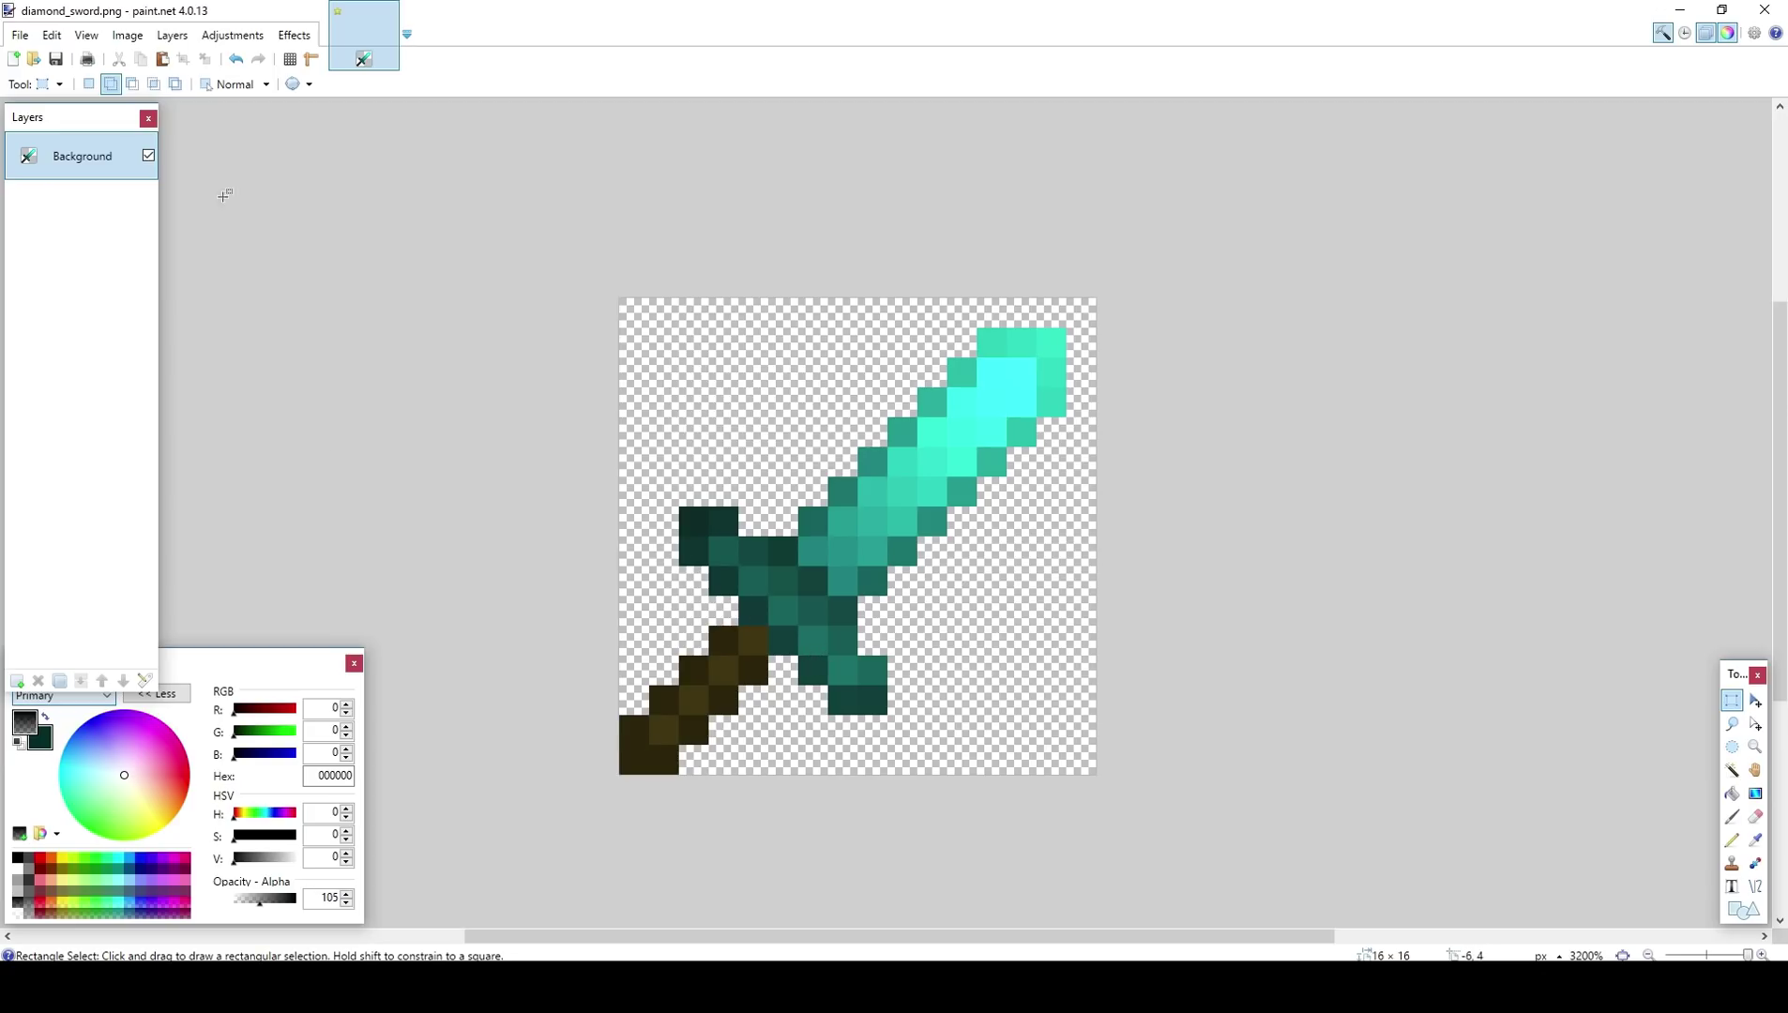
Step: Save as diamond_sword.png in the items folder, replacing the existing file
click(8, 35)
click(62, 187)
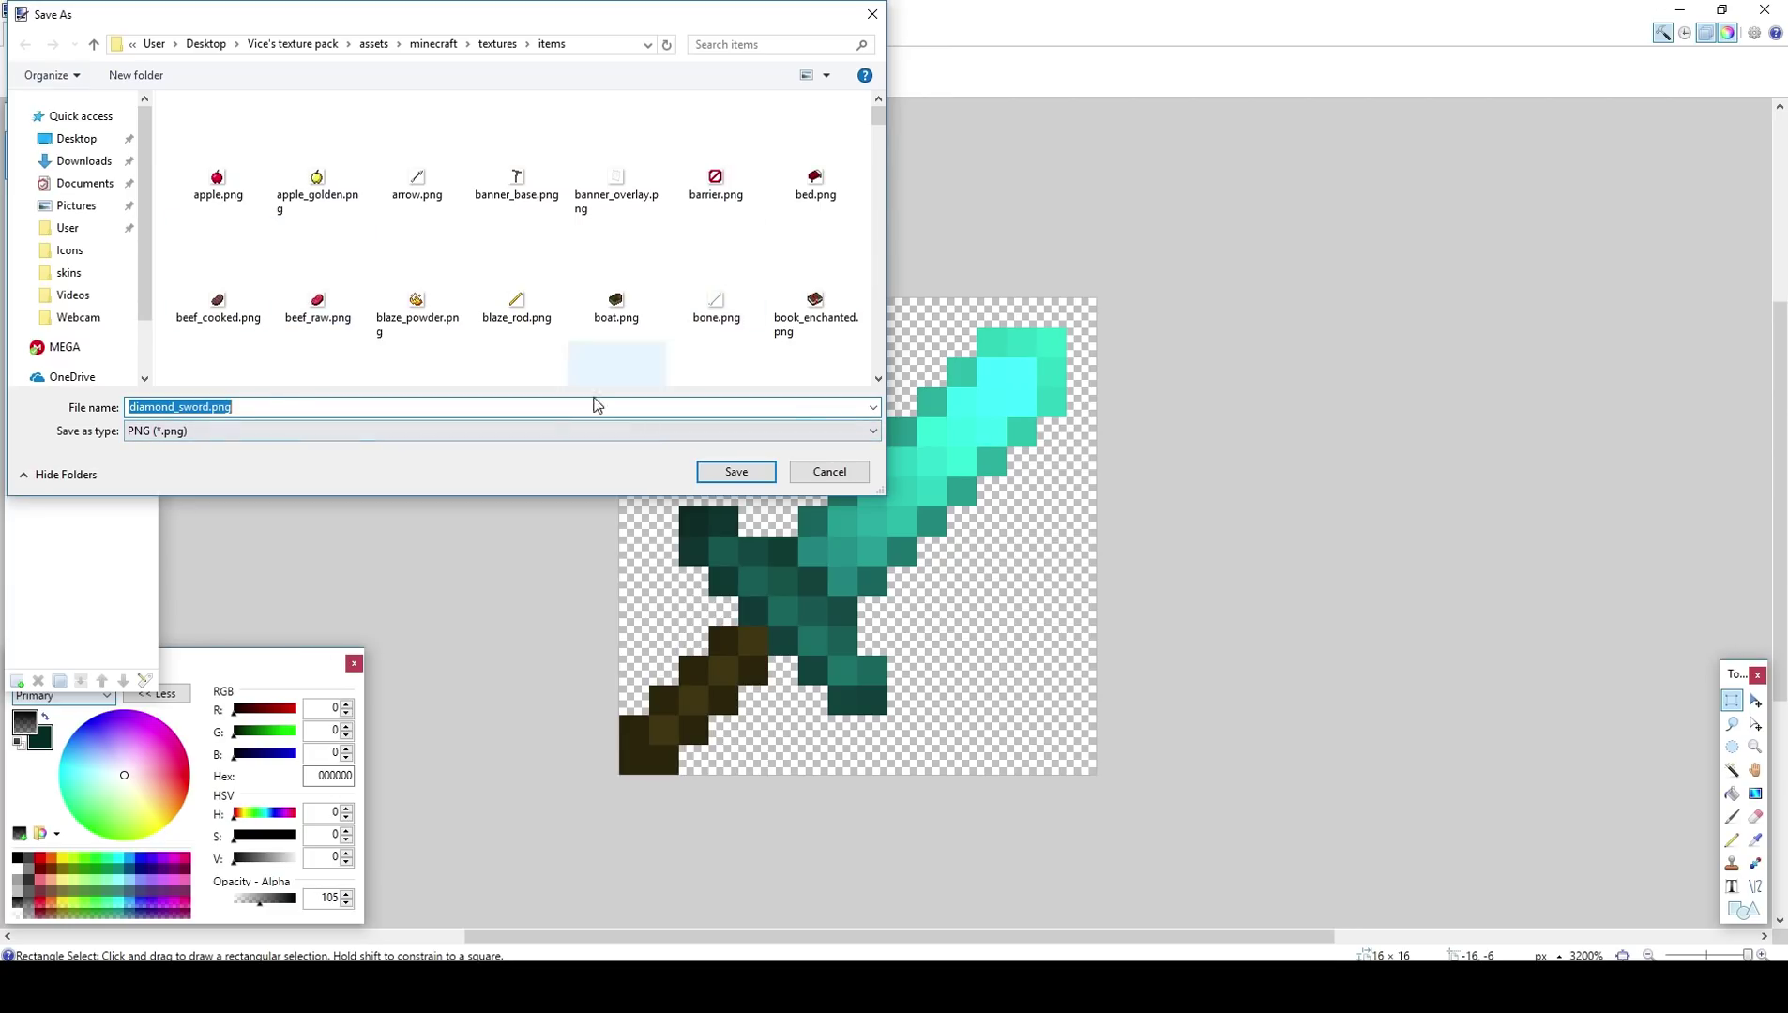
click(713, 473)
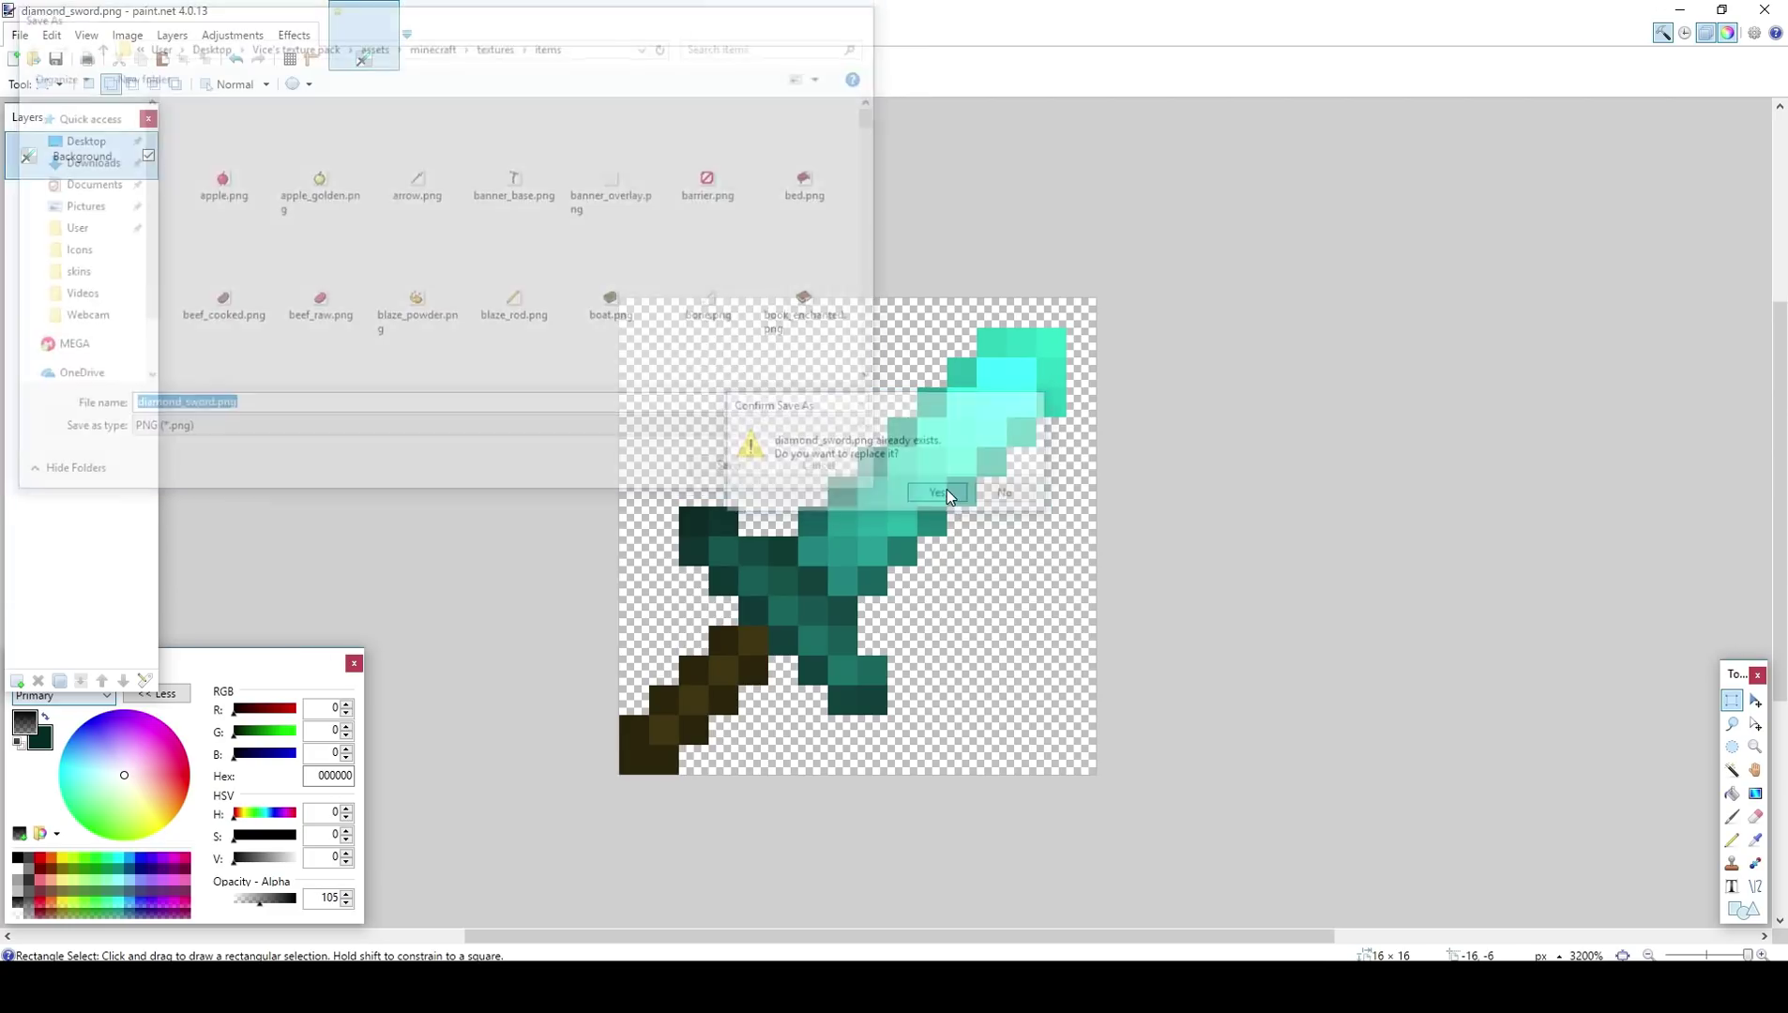
click(1019, 643)
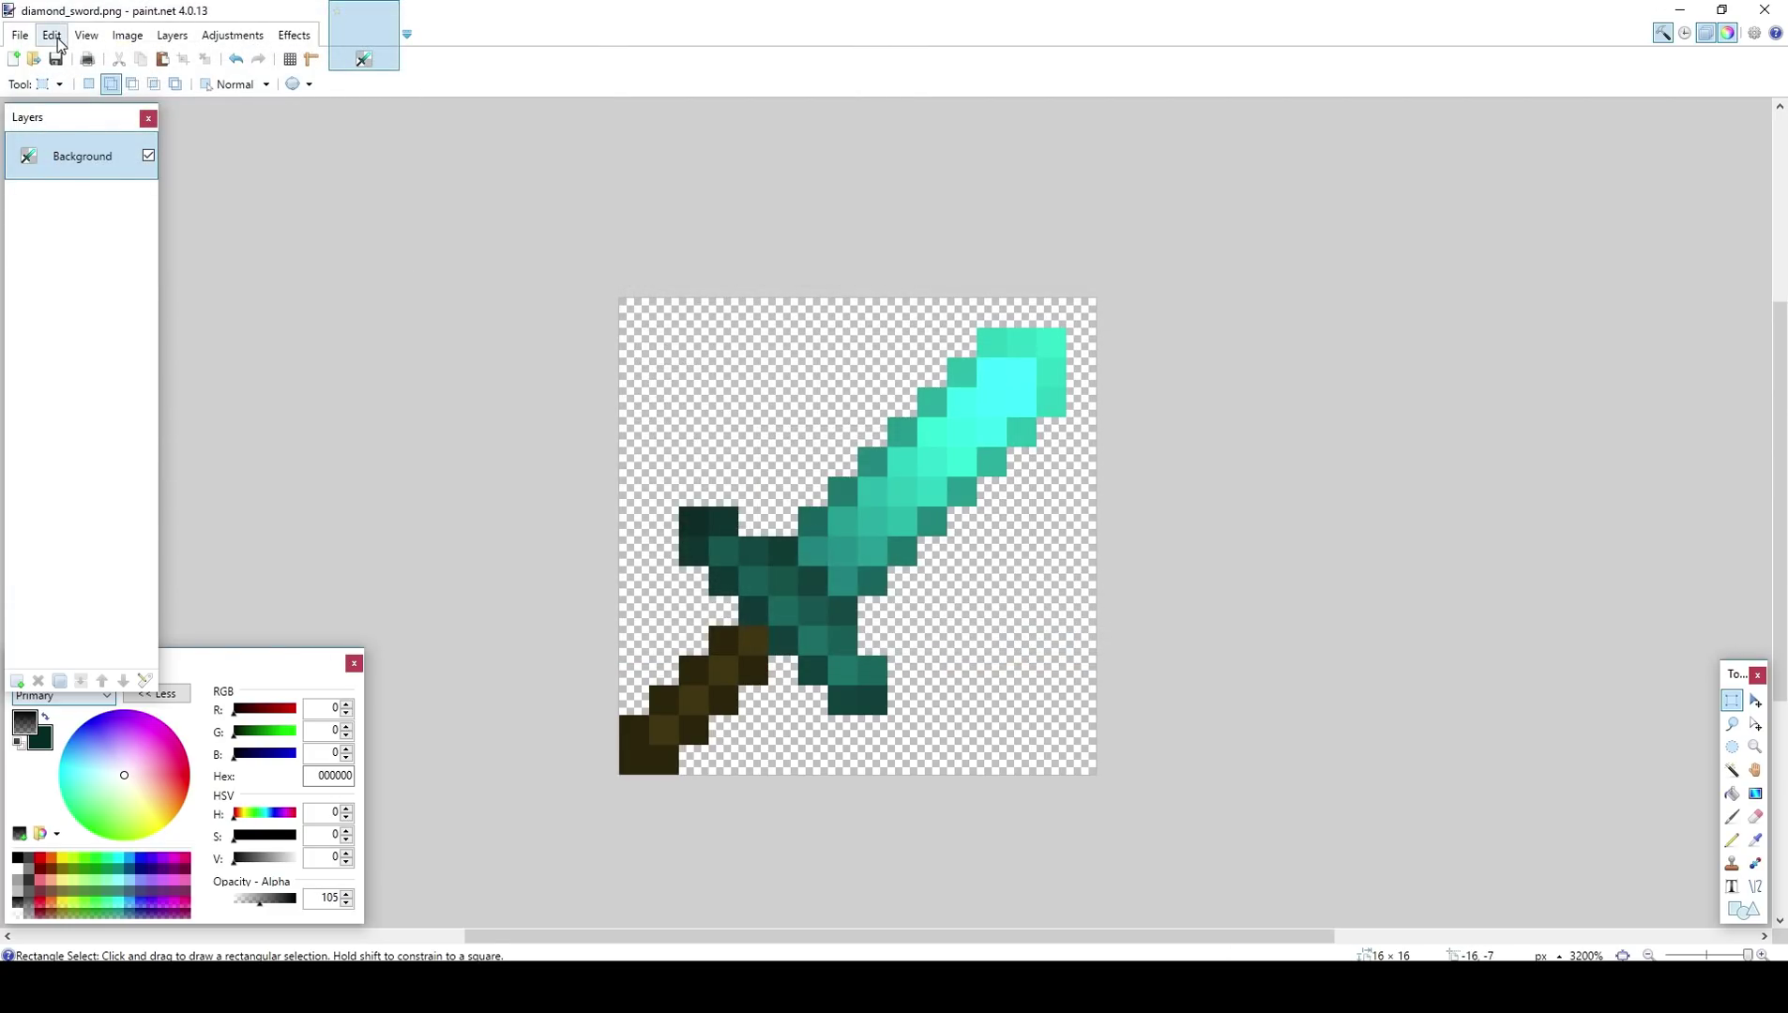
key(m)
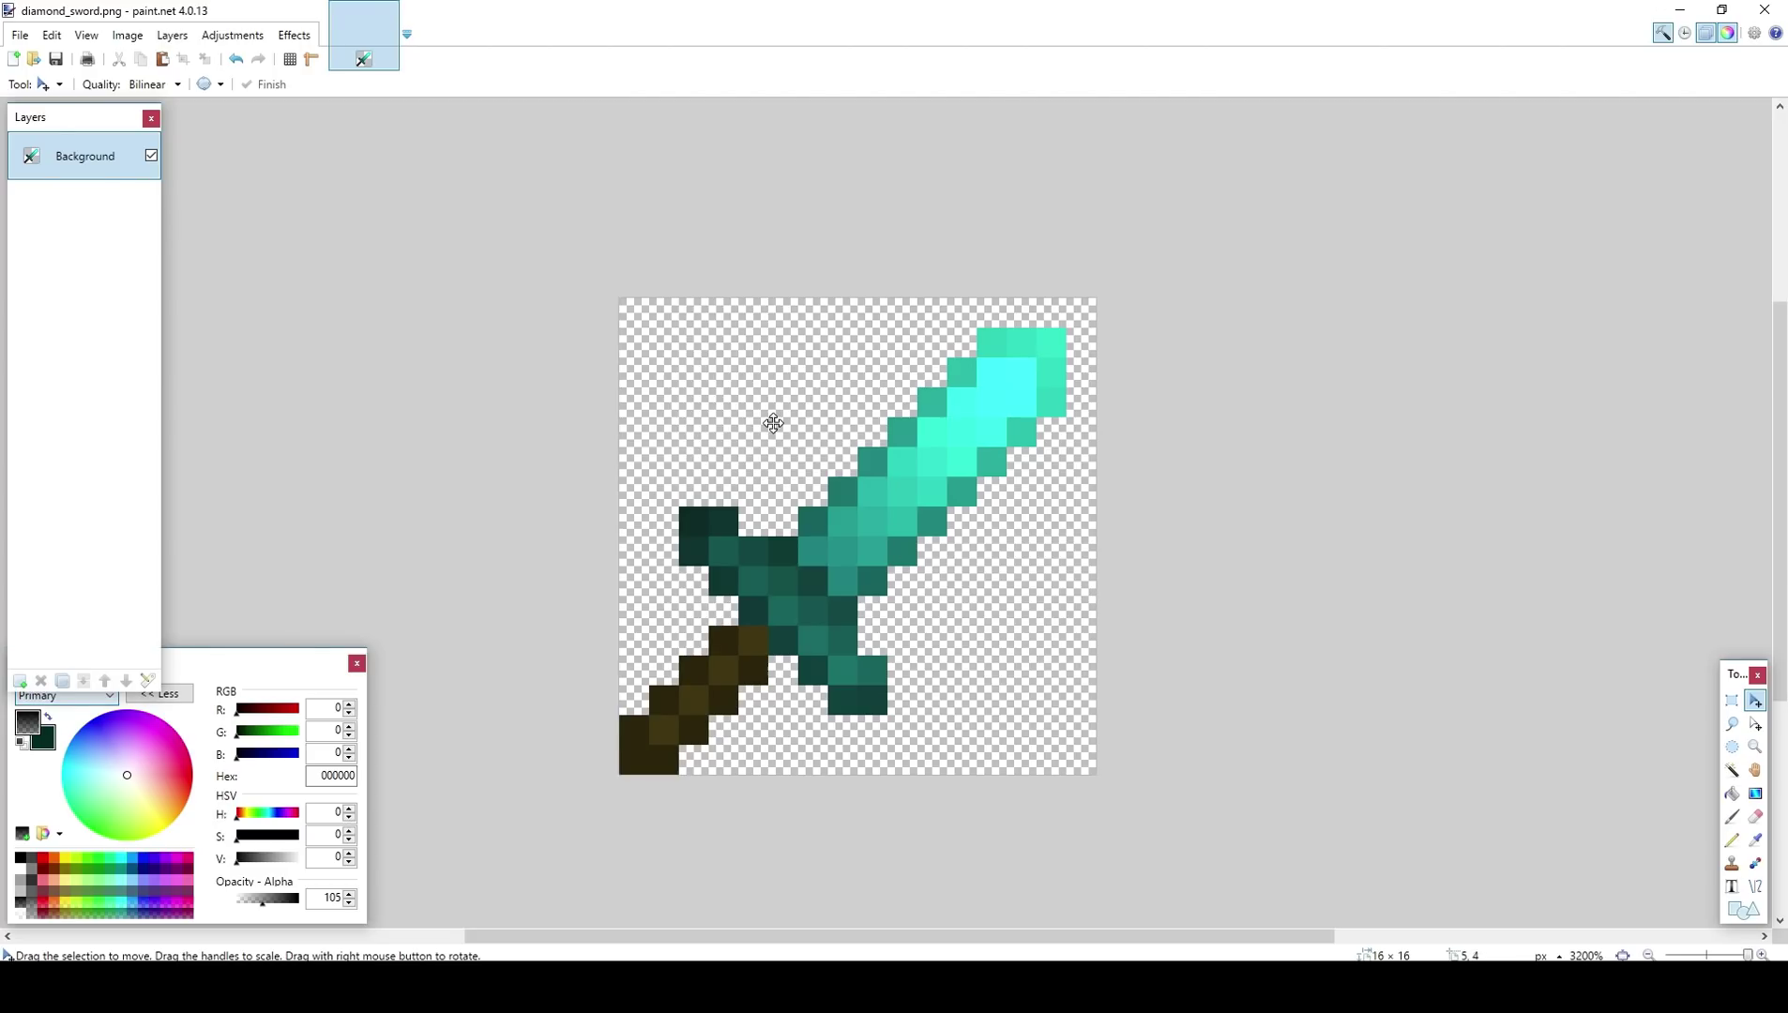
Step: Open the gold, iron, stone and wood sword PNGs from textures > items, then return to diamond_sword
click(31, 37)
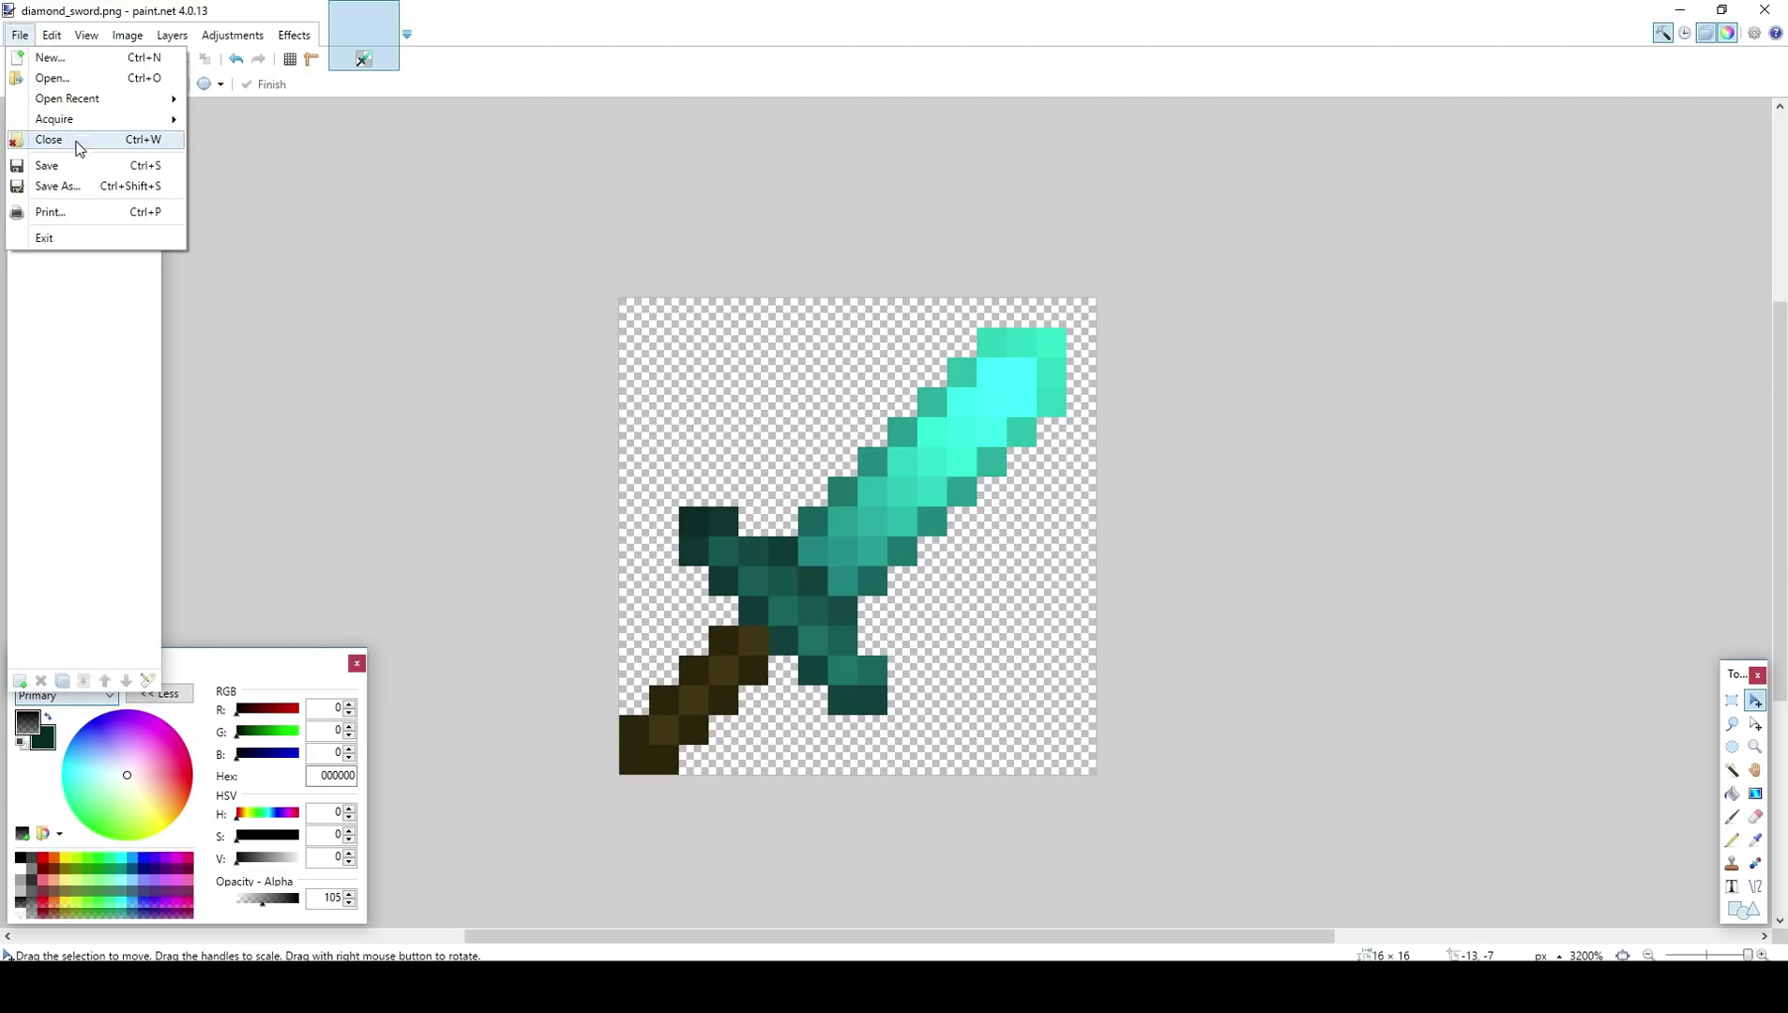
click(78, 77)
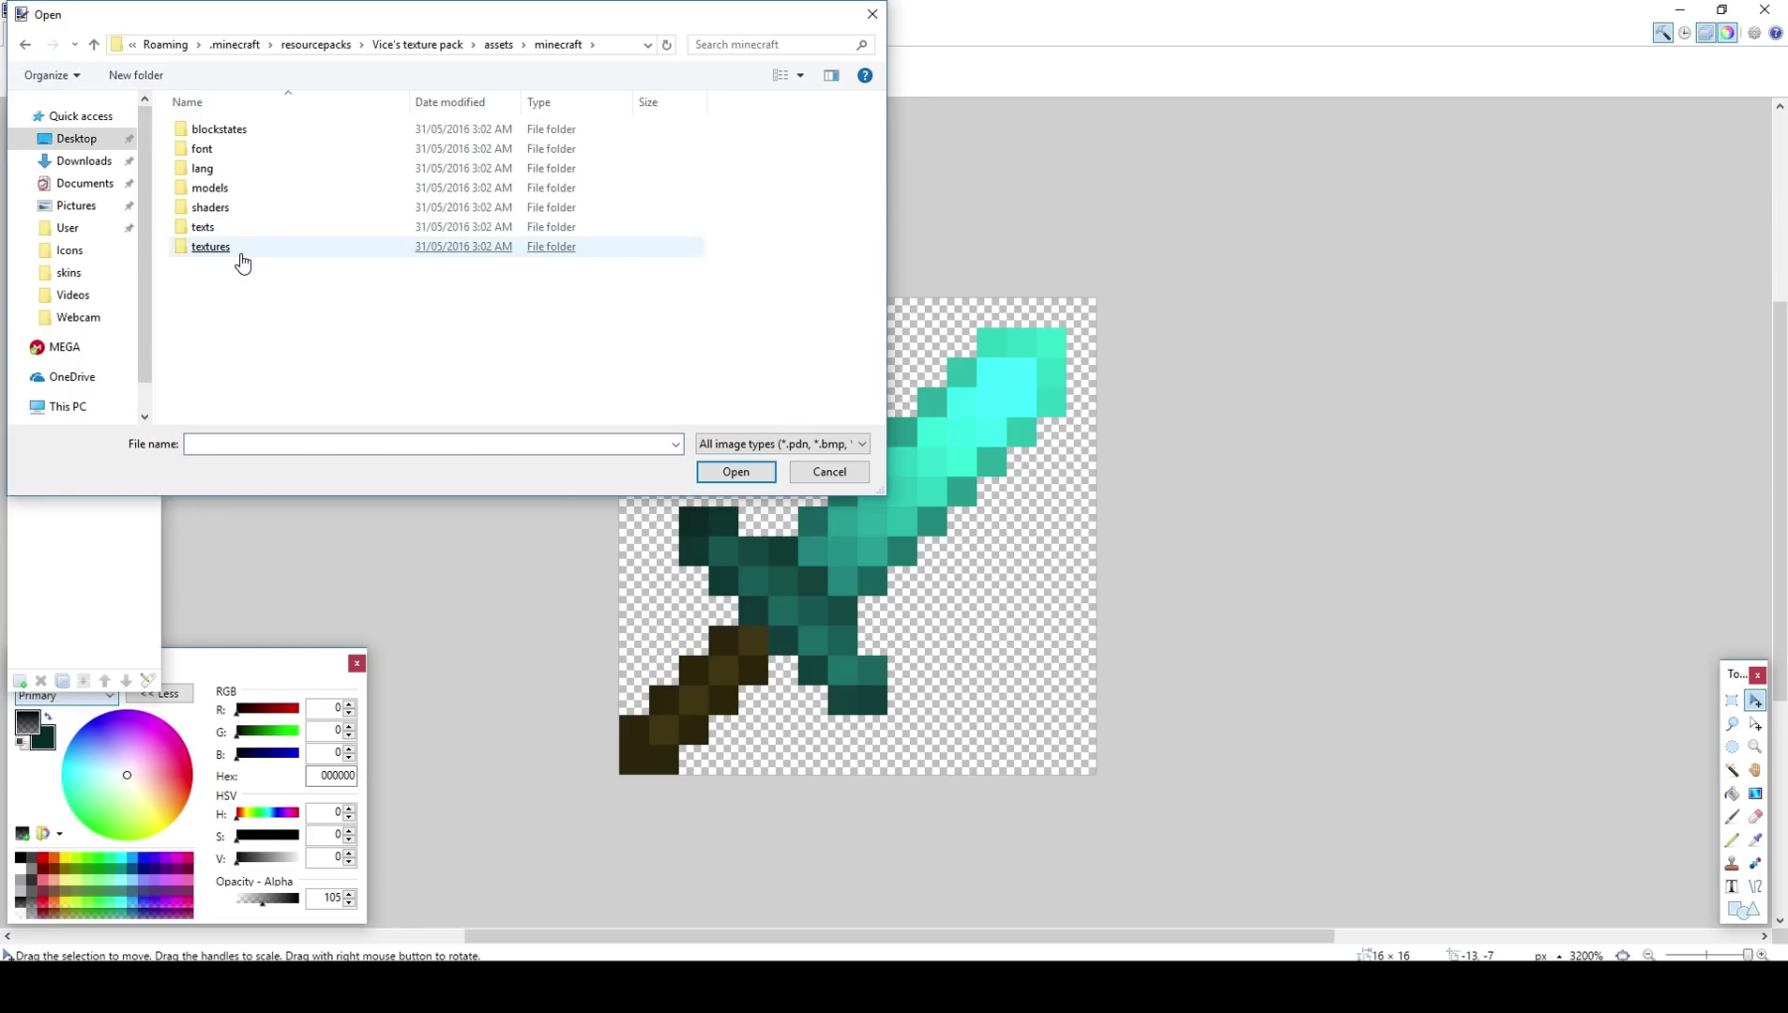
double_click(242, 263)
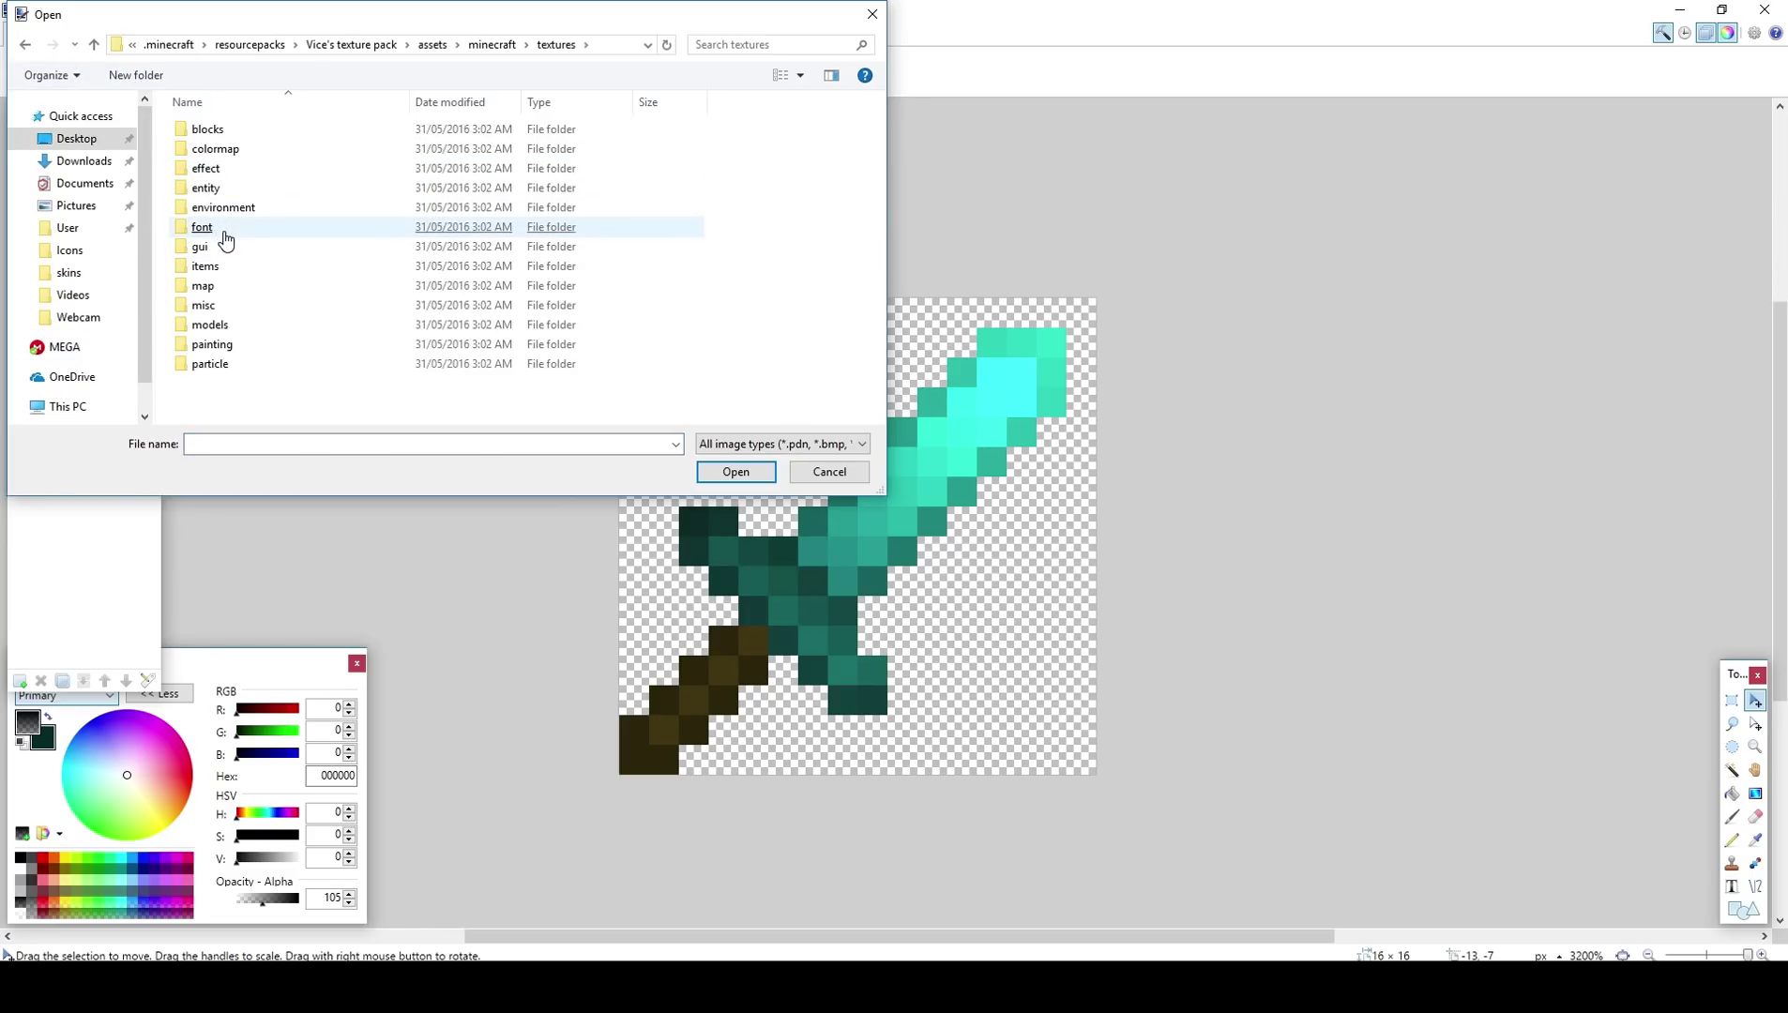
double_click(245, 270)
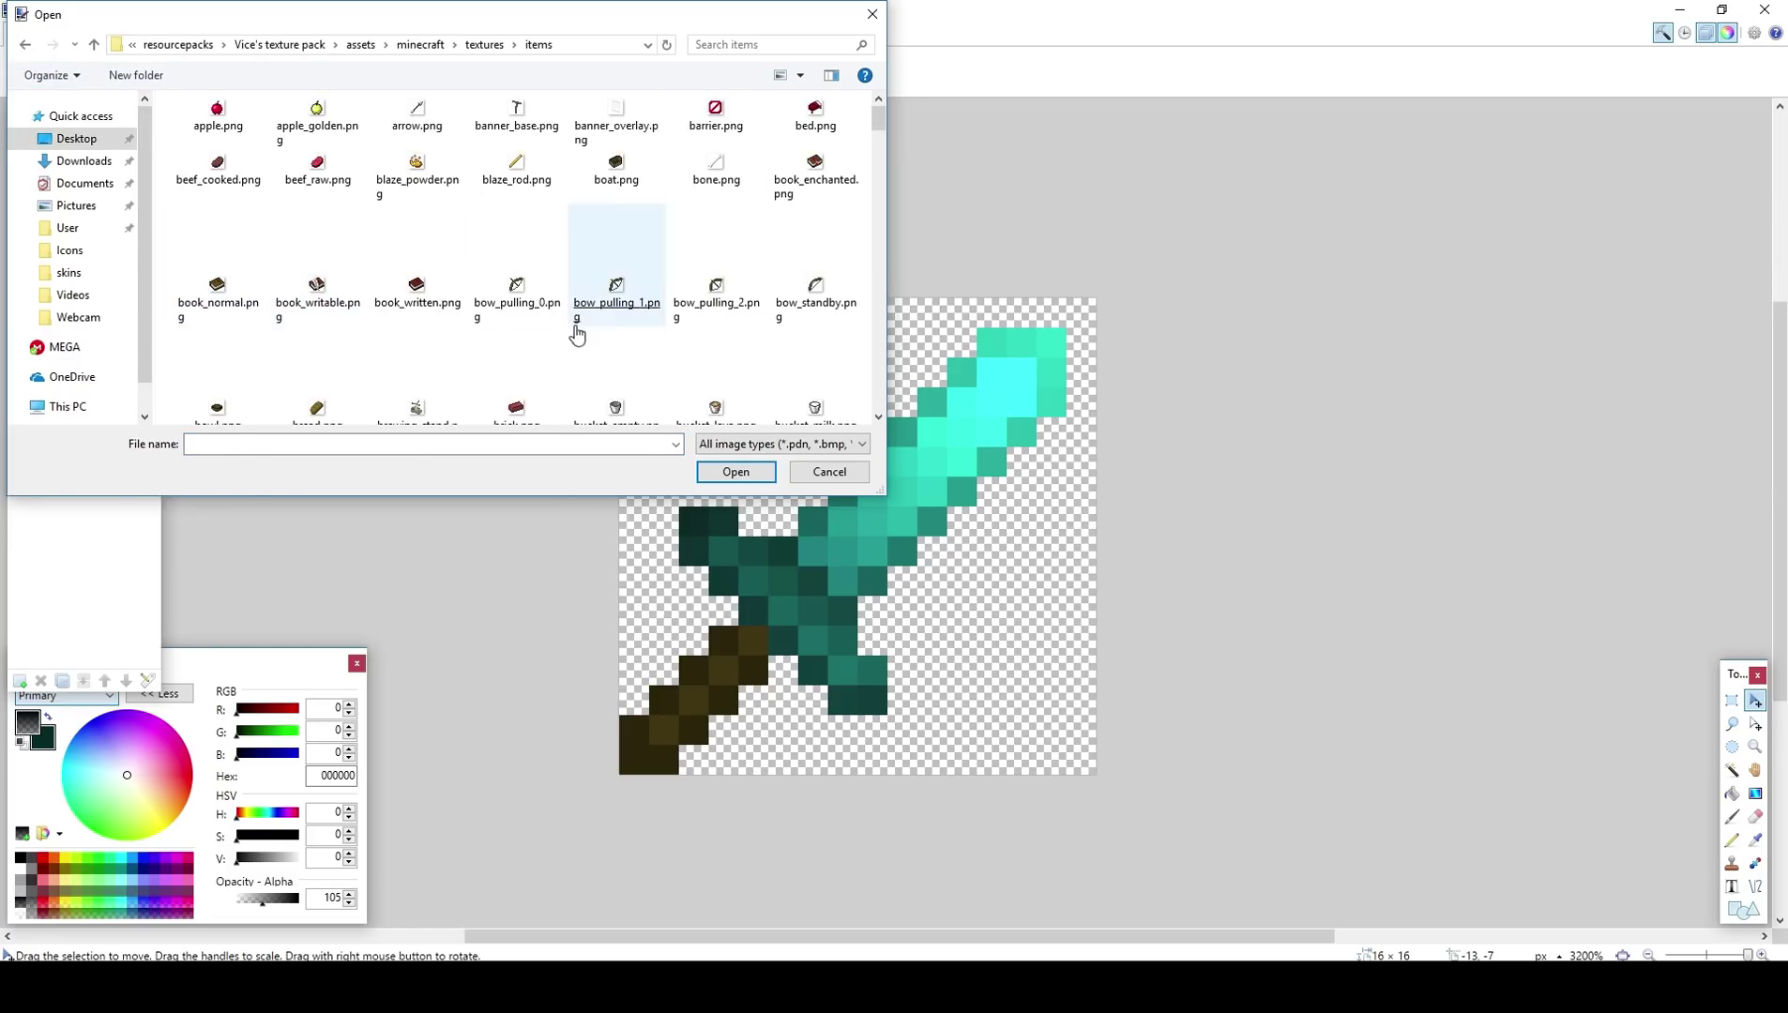
click(342, 449)
text(sword)
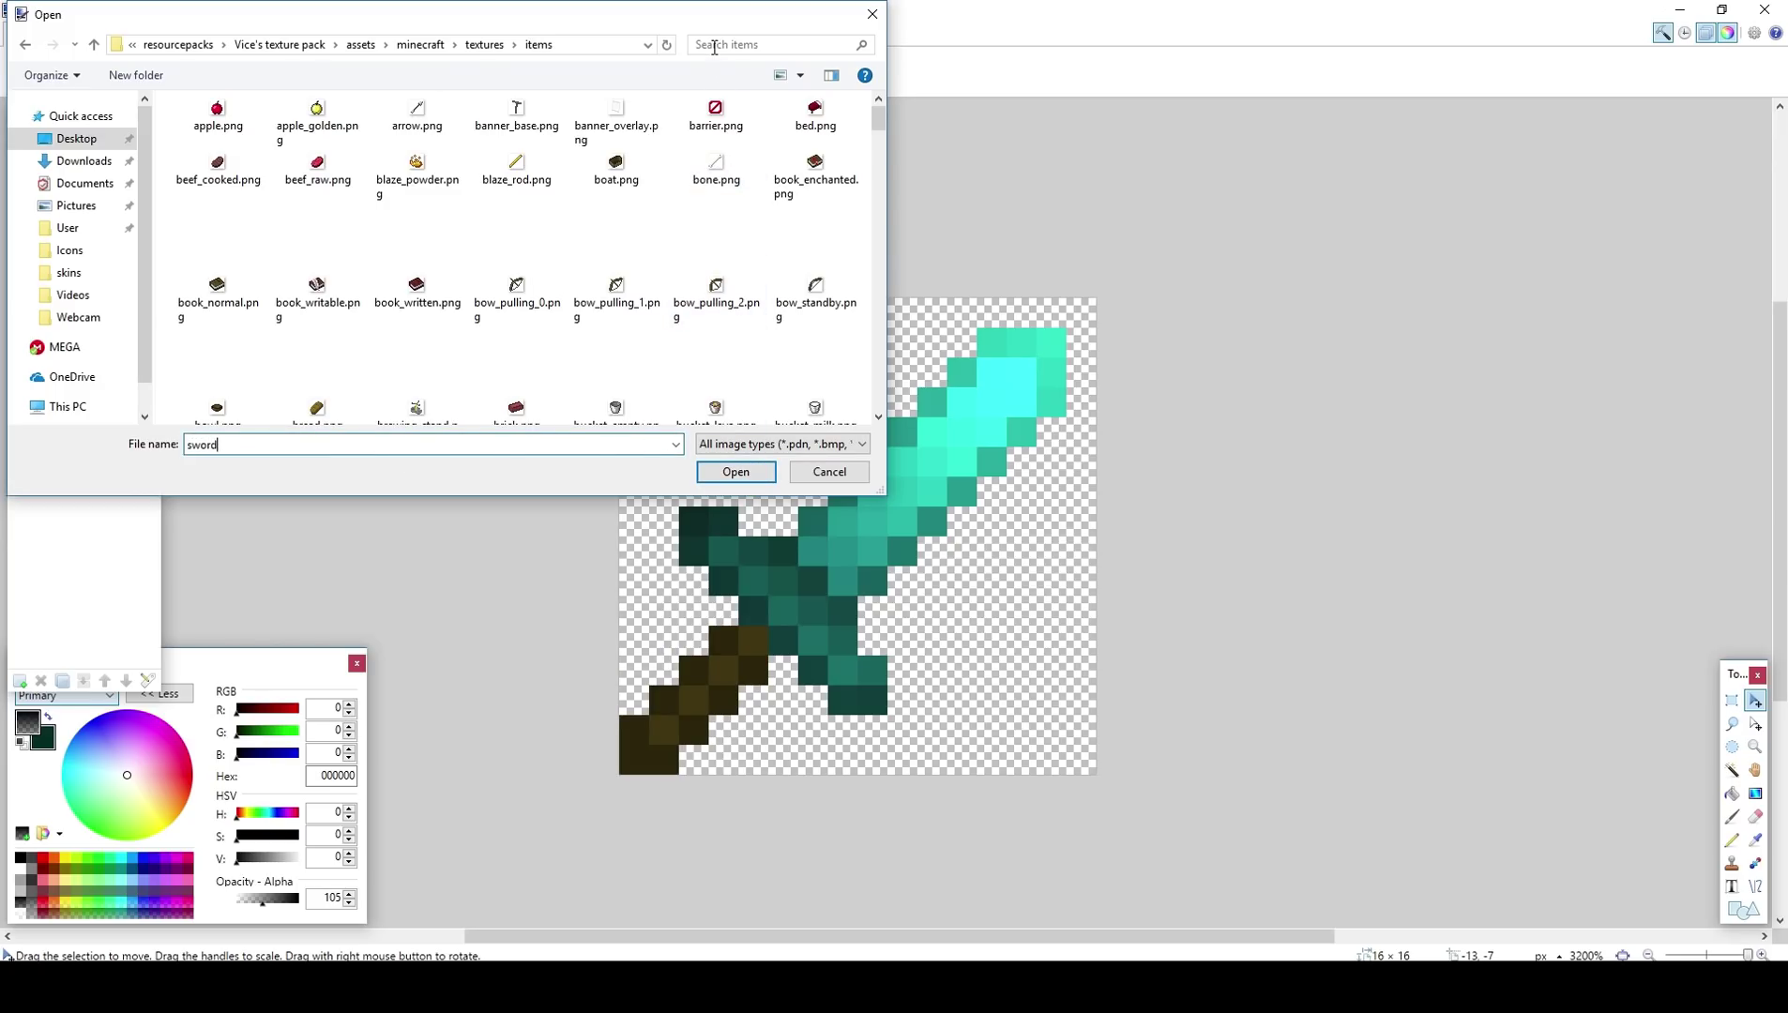
key(BackSpace)
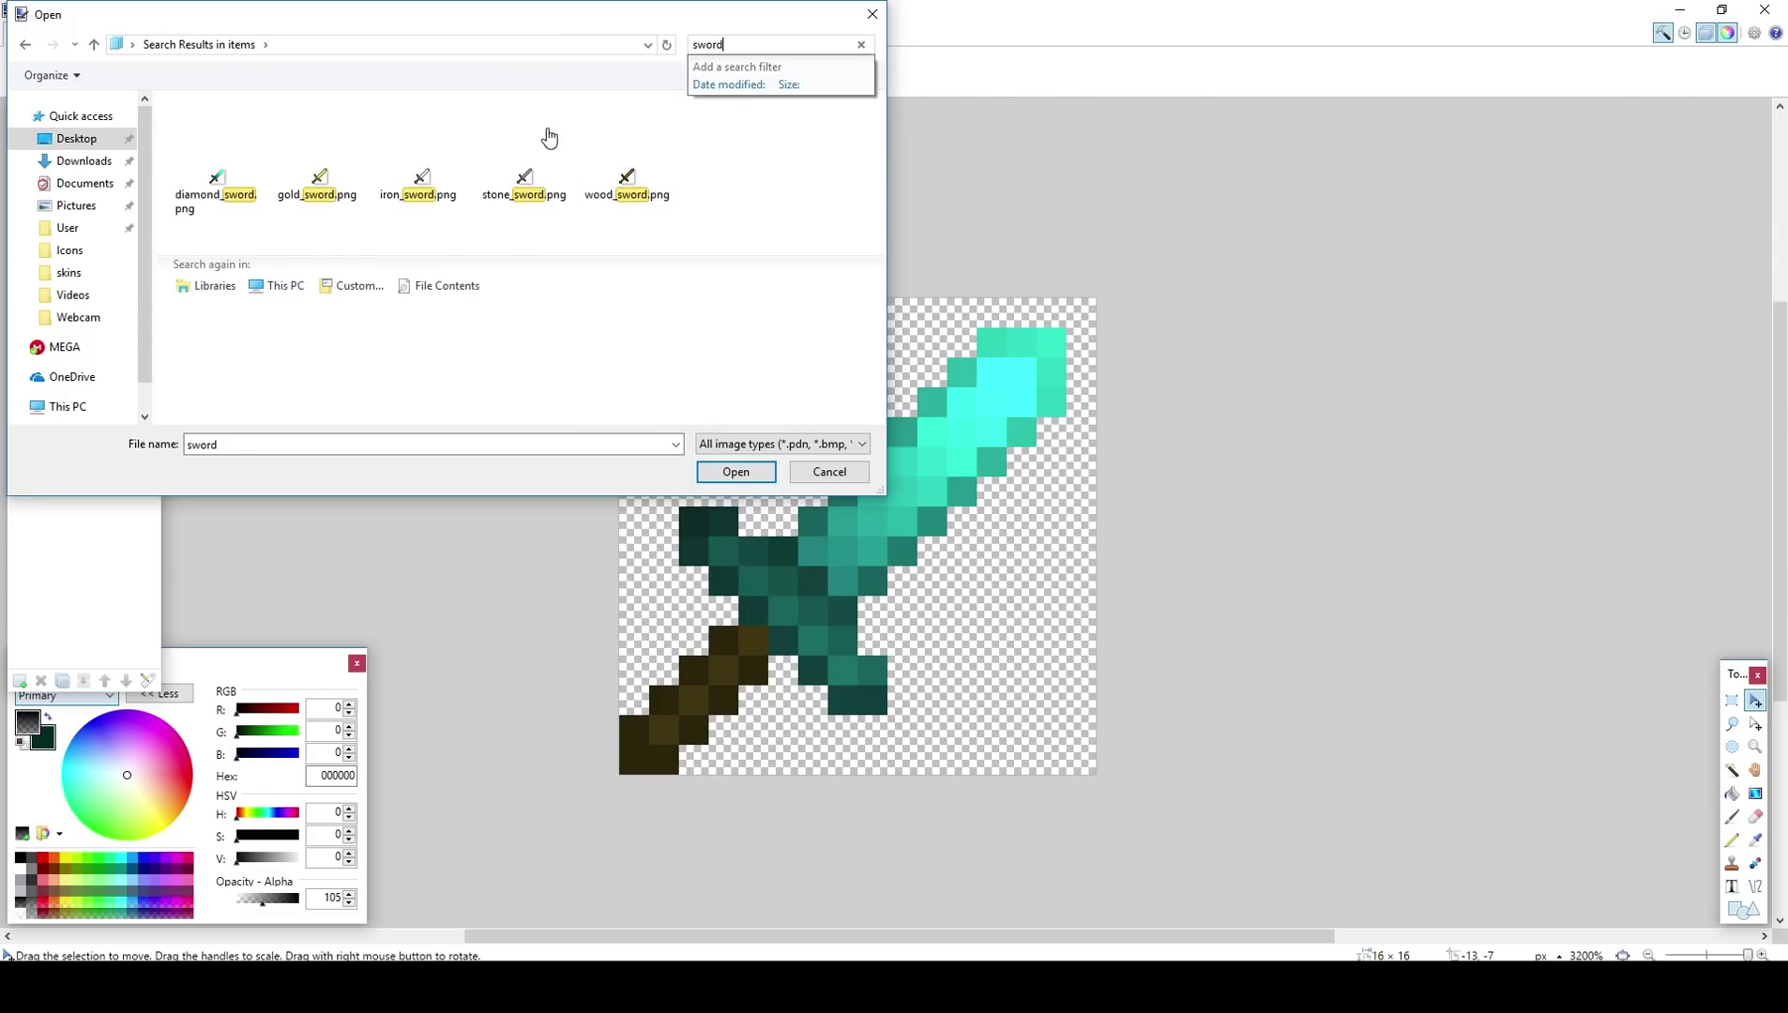
drag(739, 203, 300, 178)
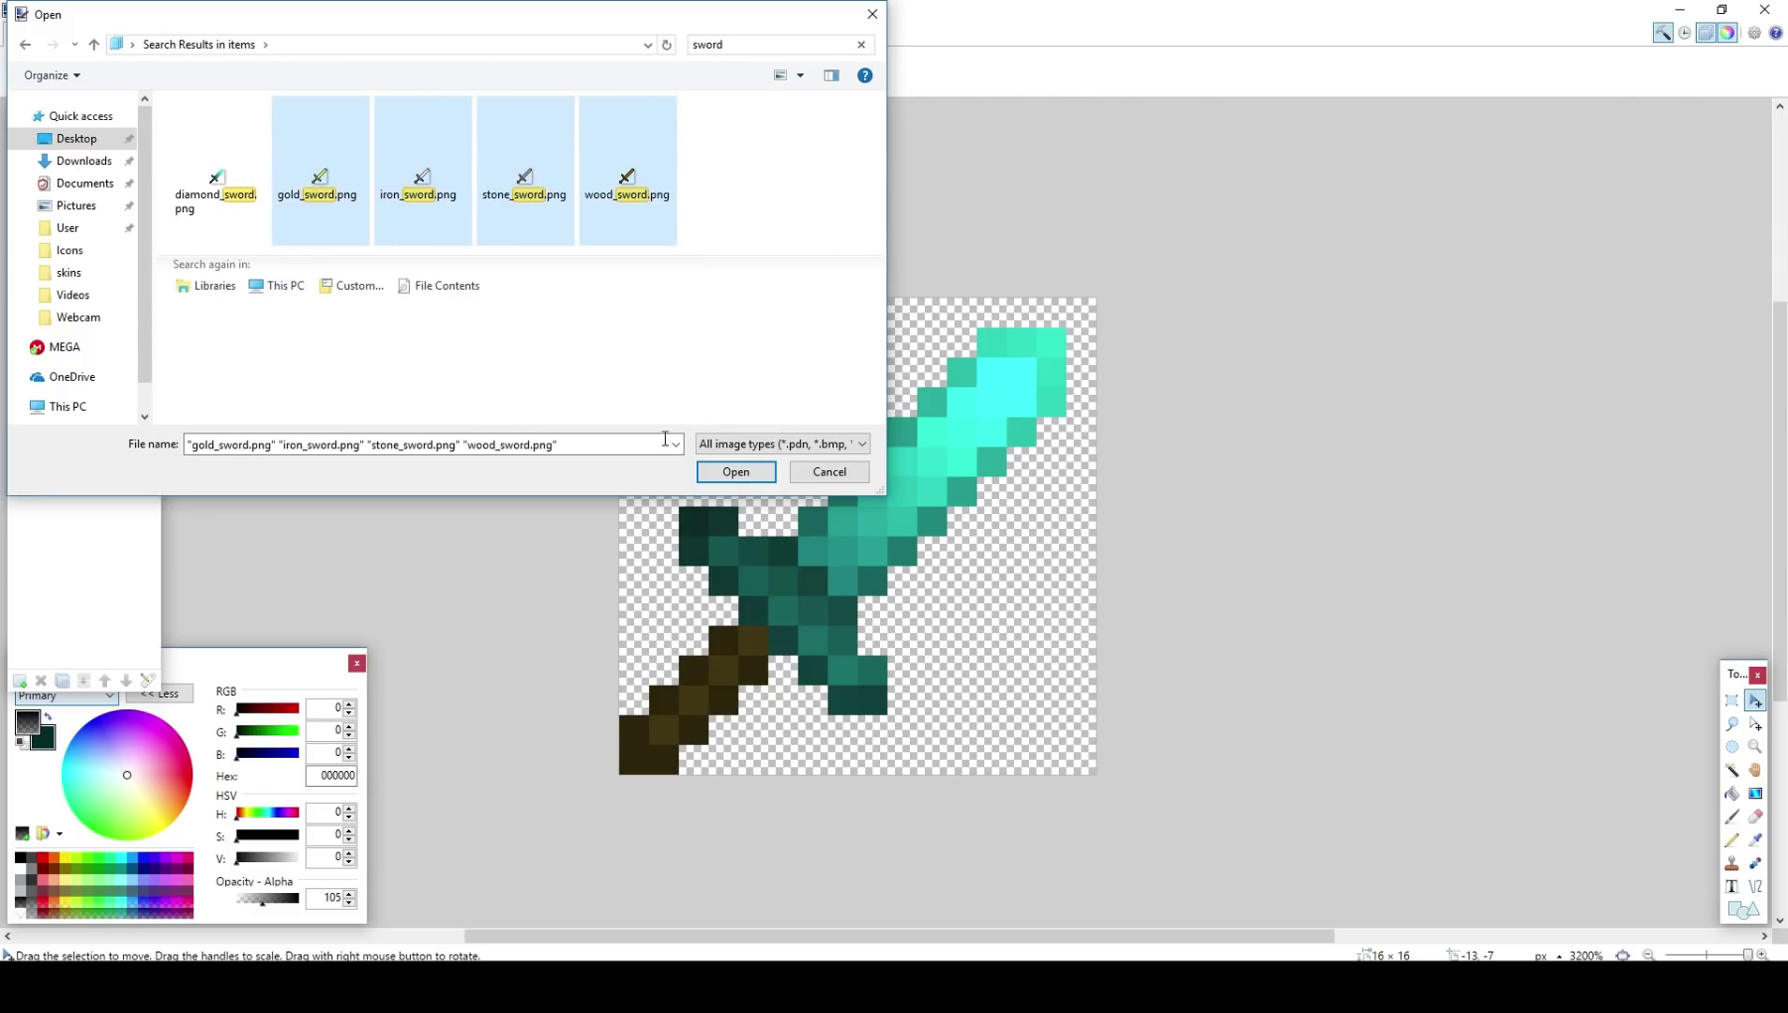
click(725, 472)
click(355, 58)
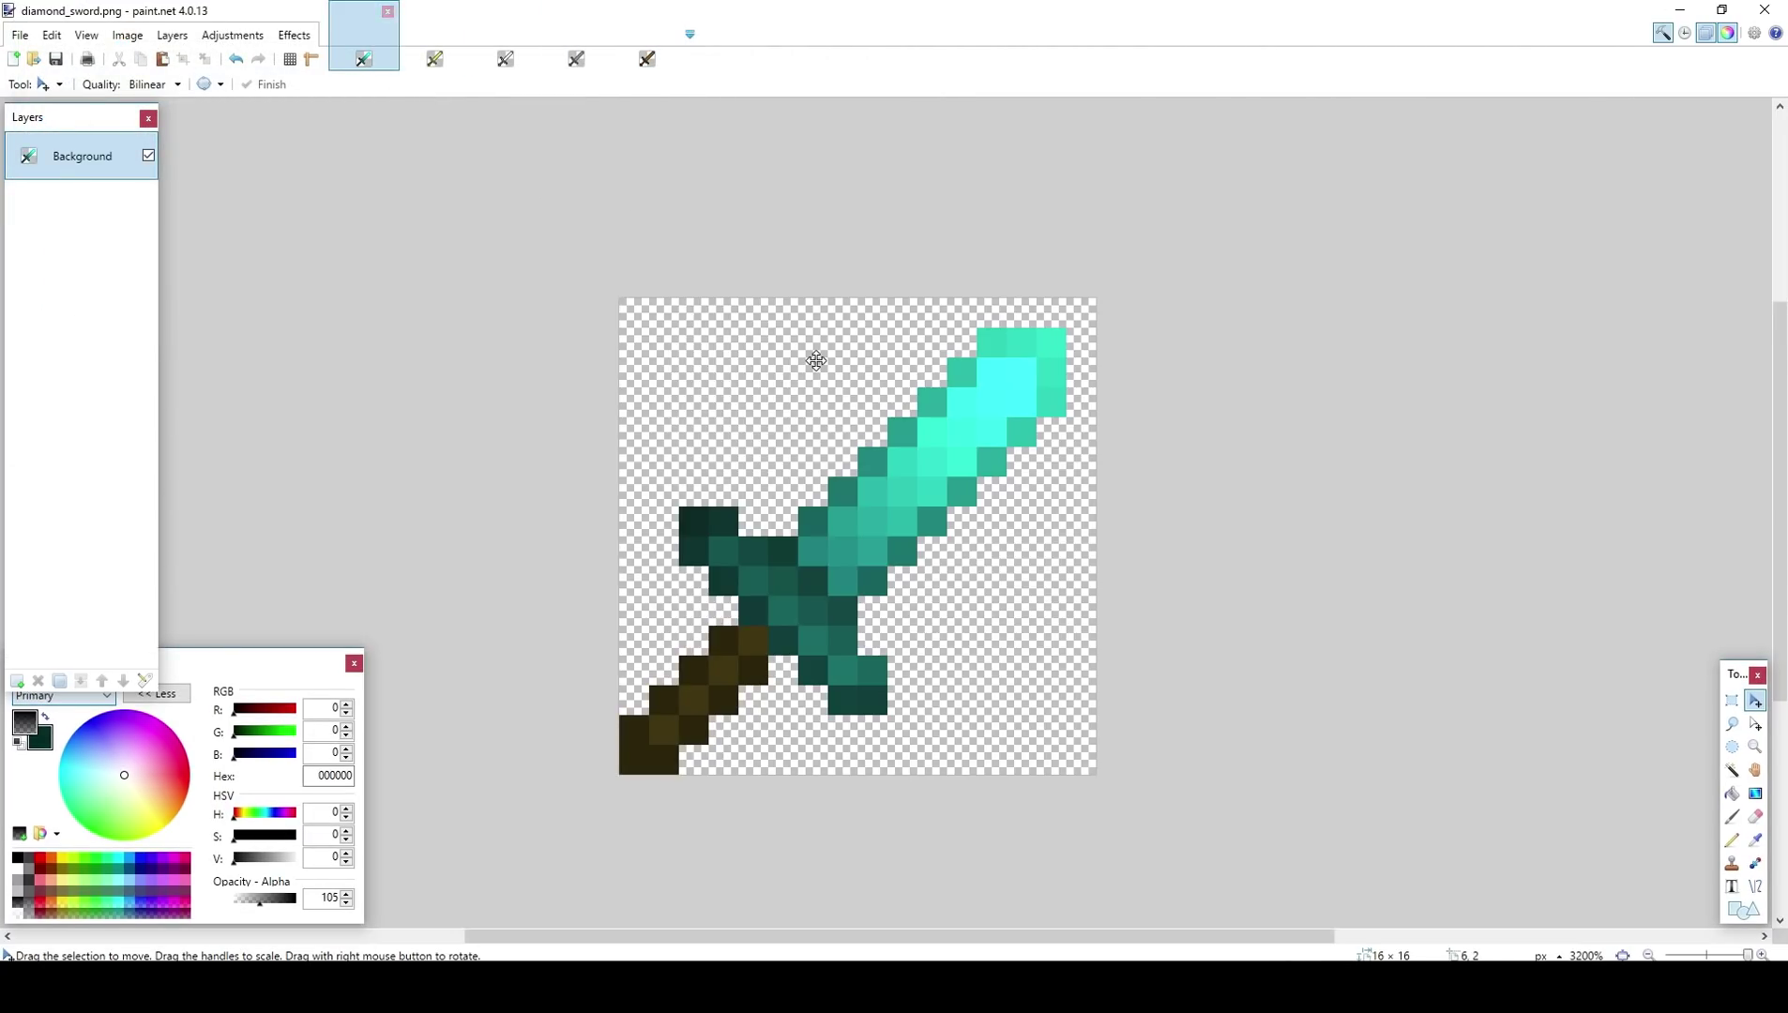
Step: Copy the whole diamond sword and paste it over the gold sword image
click(1731, 709)
key(ctrl+a)
key(ctrl+c)
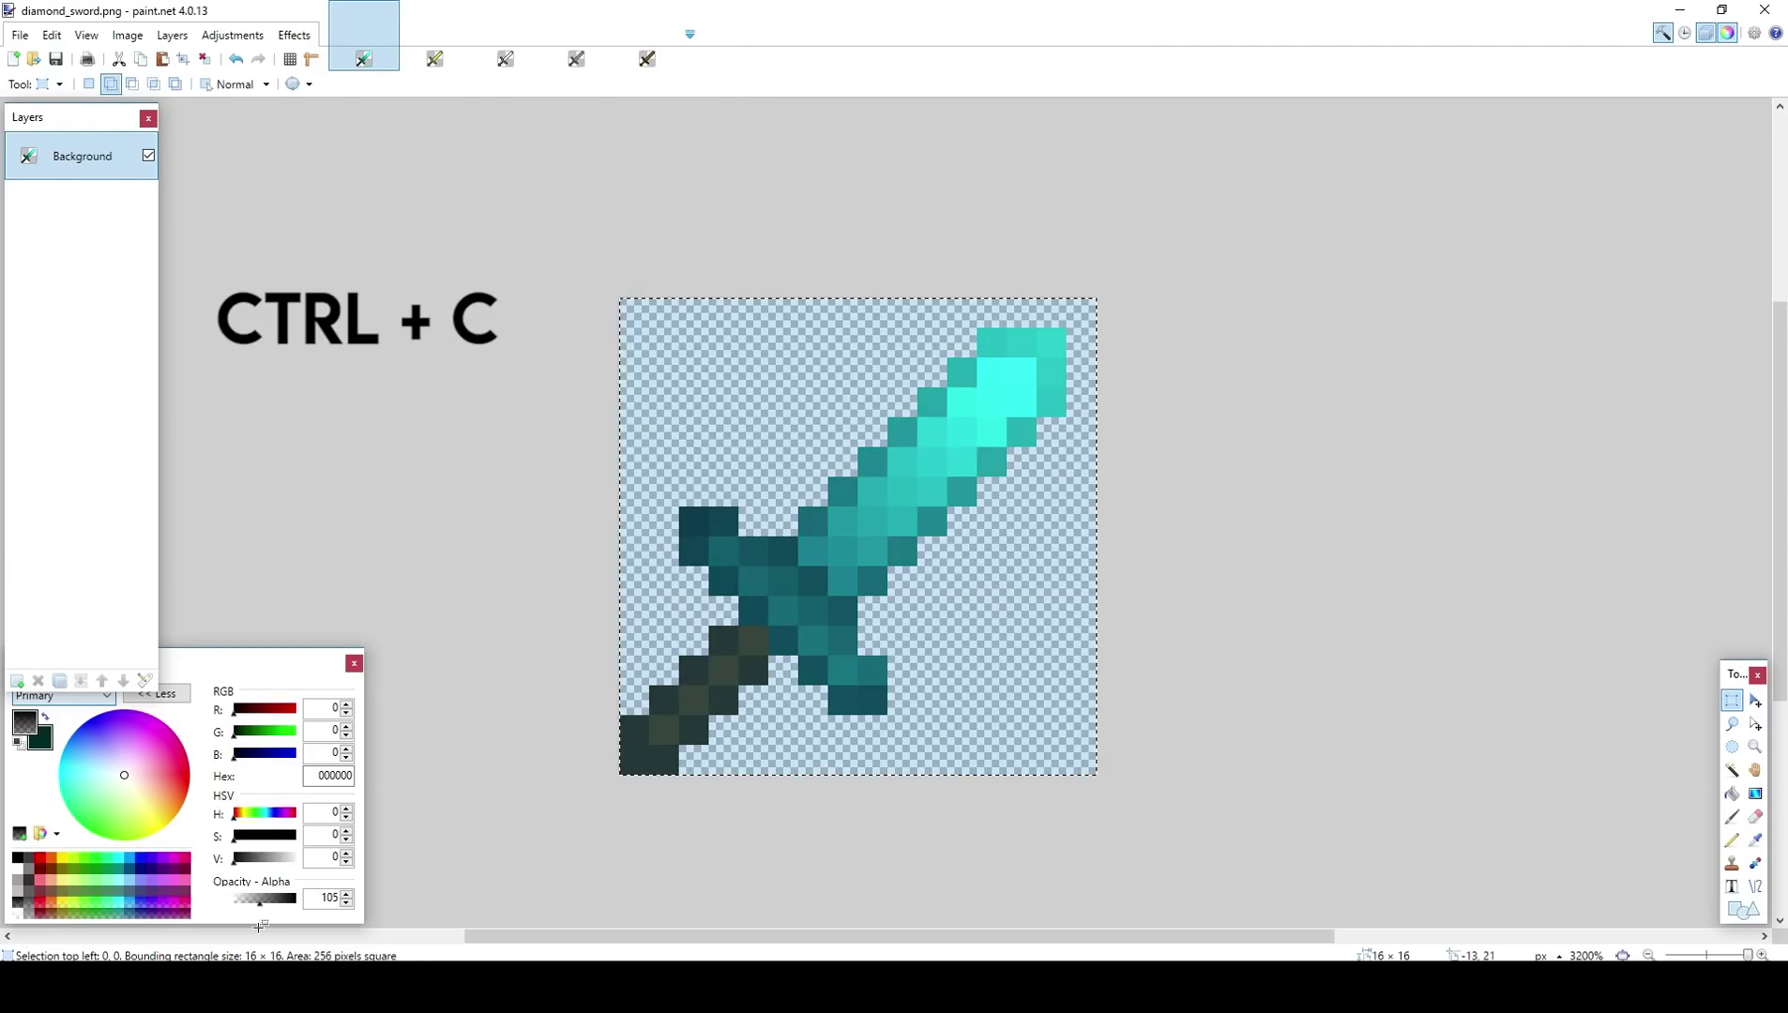
click(436, 60)
scroll(895, 523, up, 15)
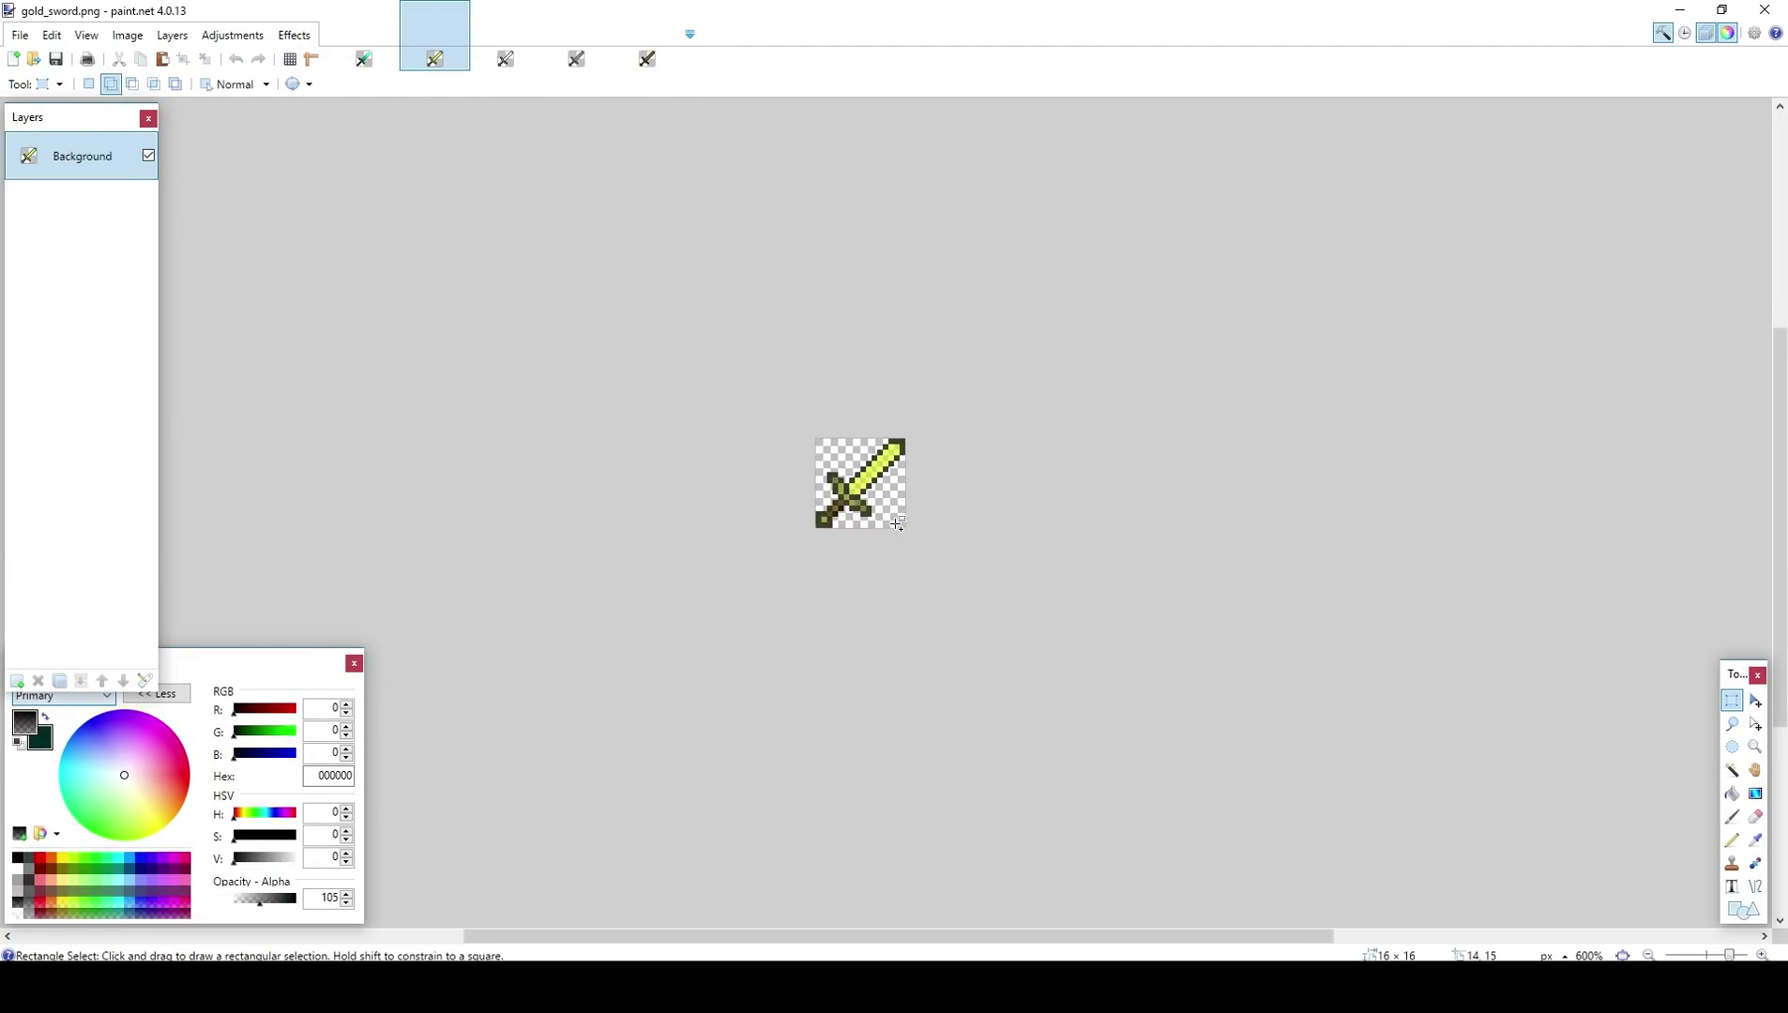
key(ctrl+v)
scroll(895, 522, up, 2)
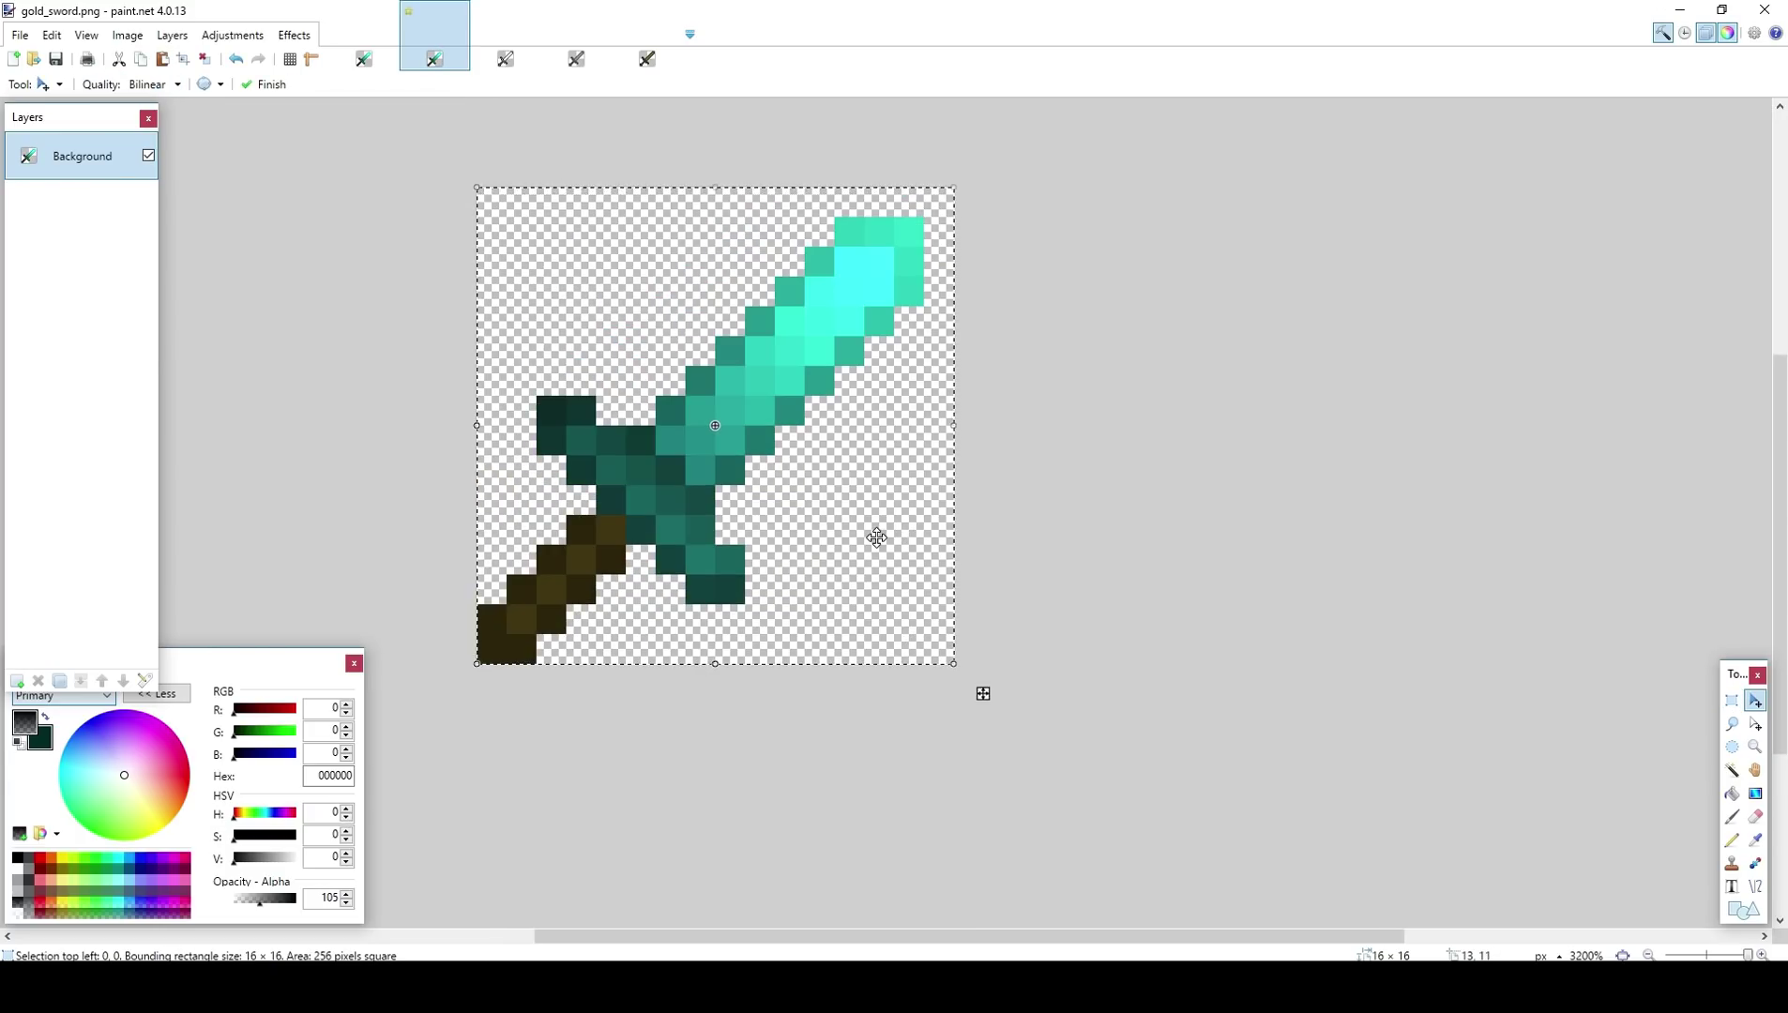
click(1732, 700)
Step: Recolour the pasted blade and guard gold with Hue −121 and Saturation 116
drag(955, 188, 518, 504)
drag(925, 516, 657, 605)
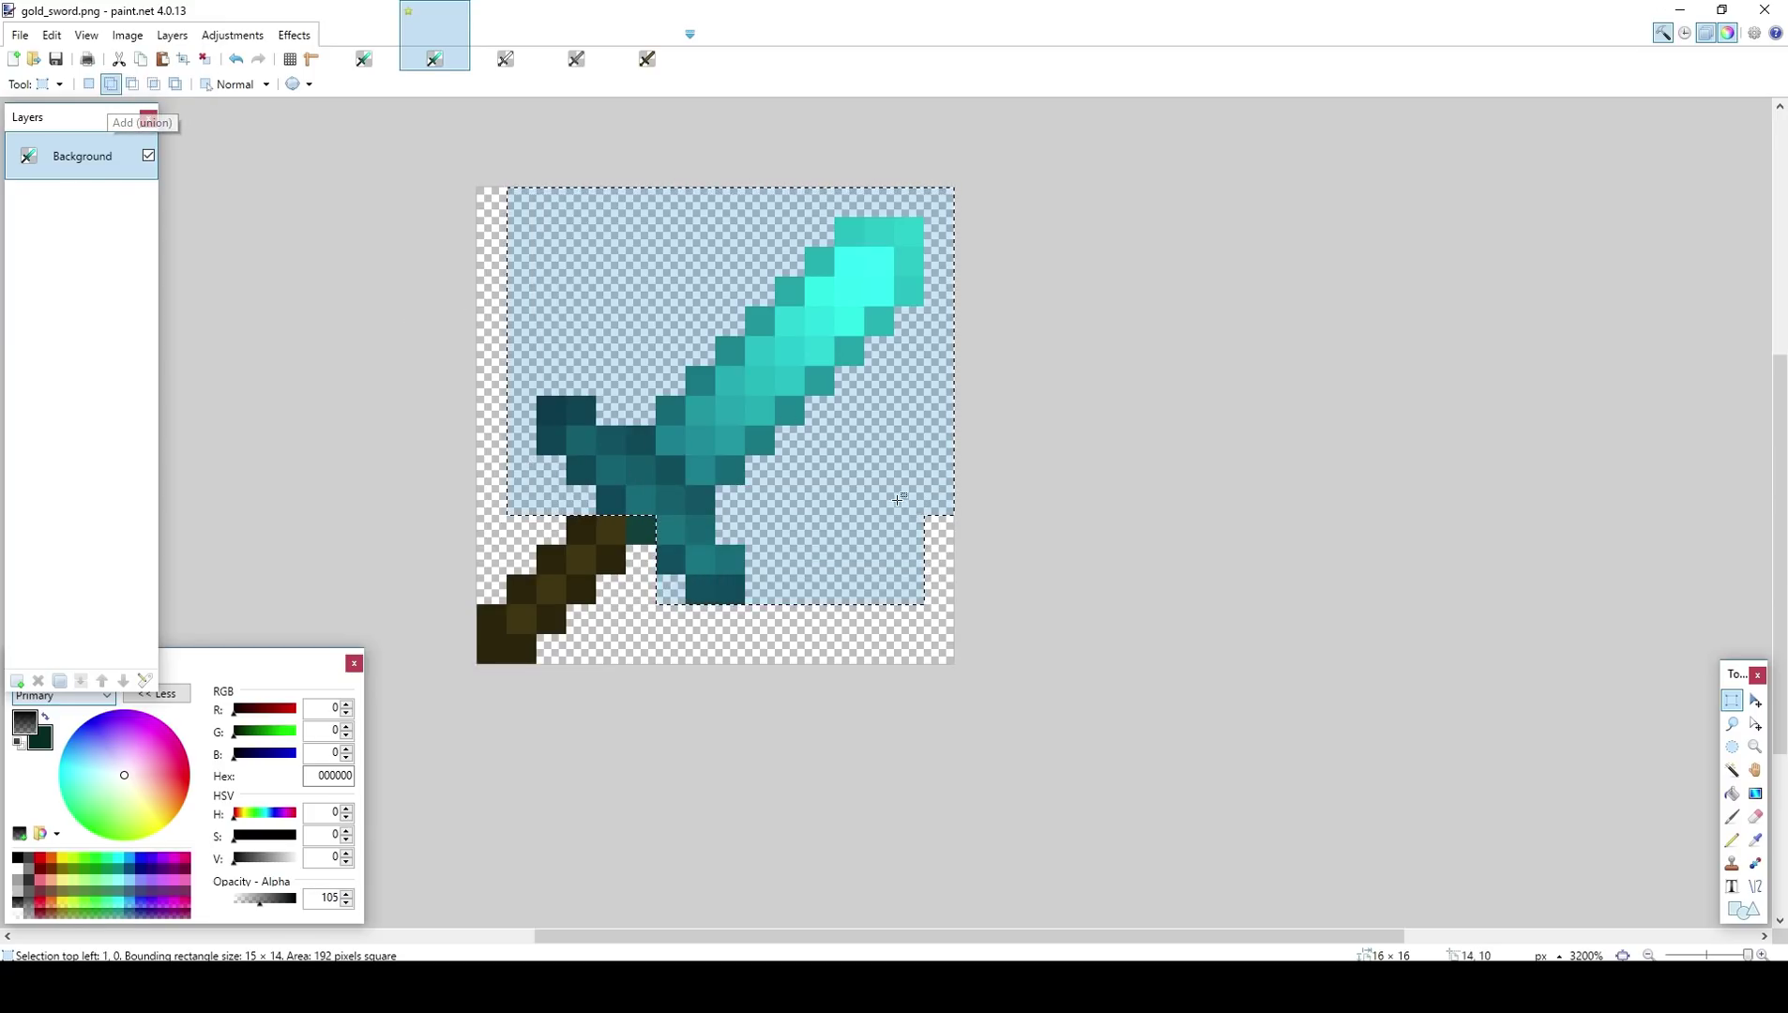
drag(656, 464, 638, 519)
click(233, 35)
click(286, 143)
drag(859, 399, 1158, 599)
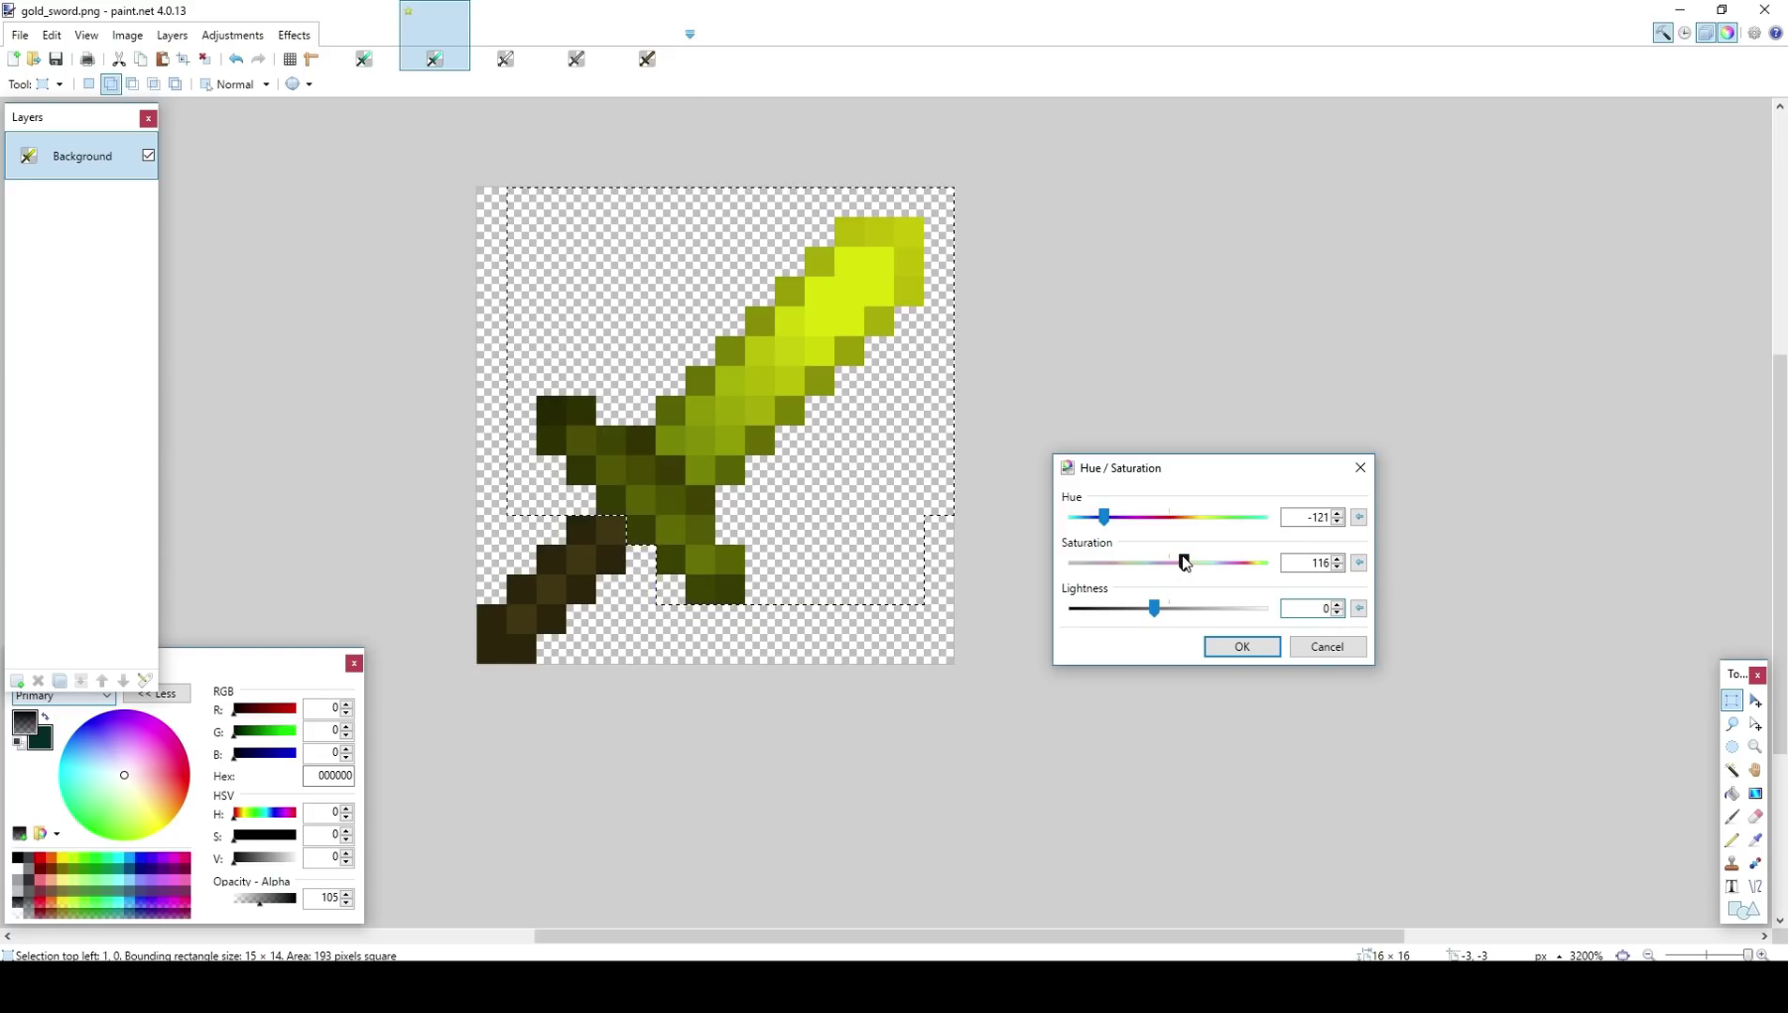
click(1239, 649)
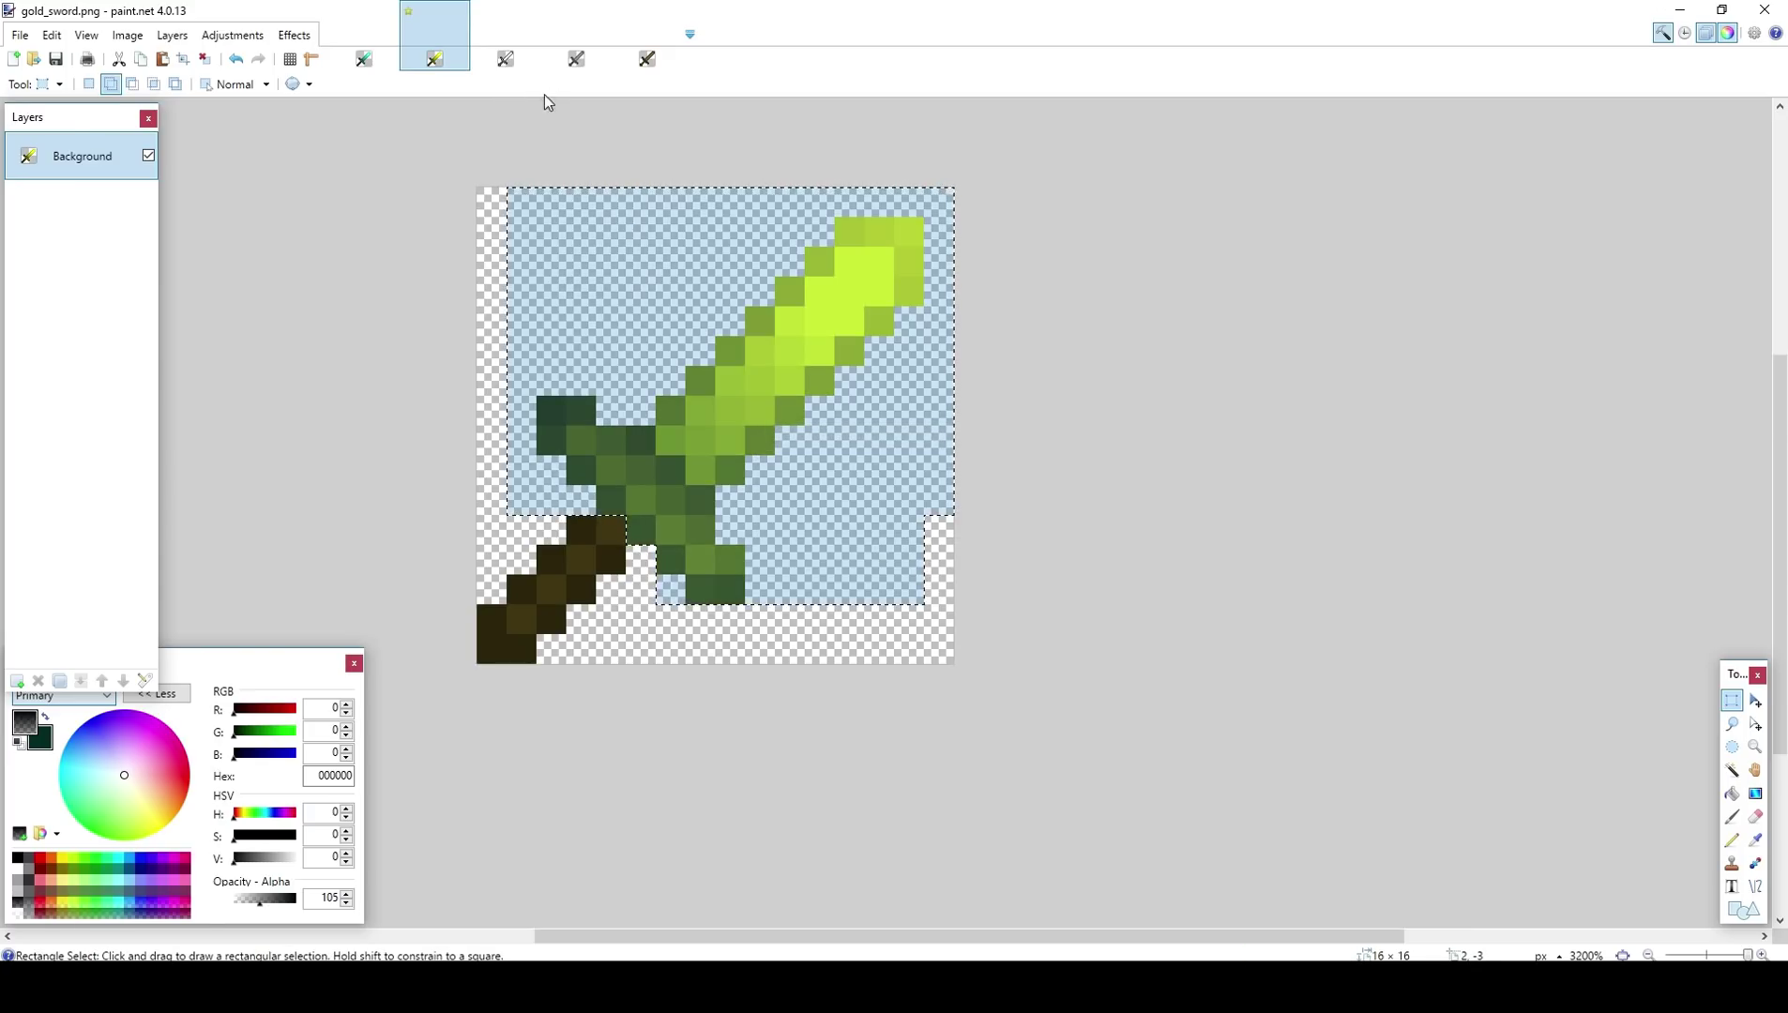
click(493, 45)
key(ctrl+plus)
key(ctrl+plus)
key(ctrl+plus)
key(ctrl+plus)
key(ctrl+plus)
key(ctrl+plus)
key(ctrl+plus)
key(ctrl+plus)
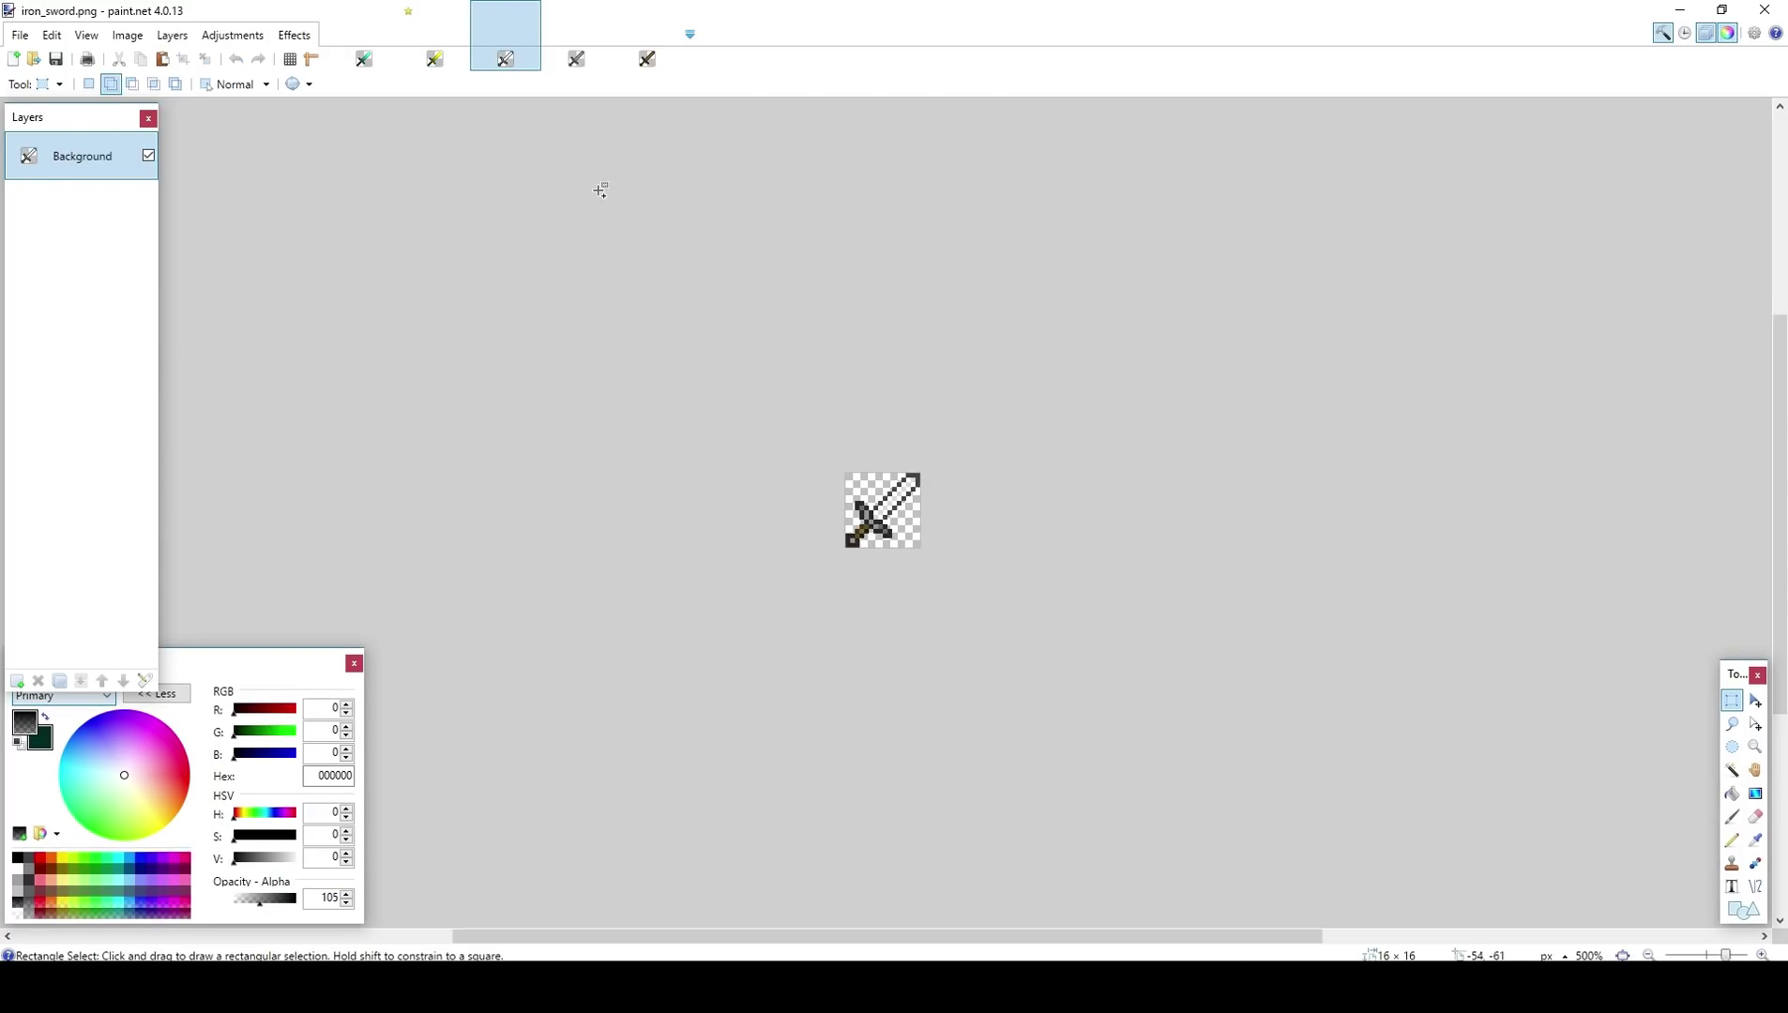
Step: Paste the diamond sword over the iron sword and select its blade and guard
key(ctrl+v)
key(ctrl+plus)
key(ctrl+plus)
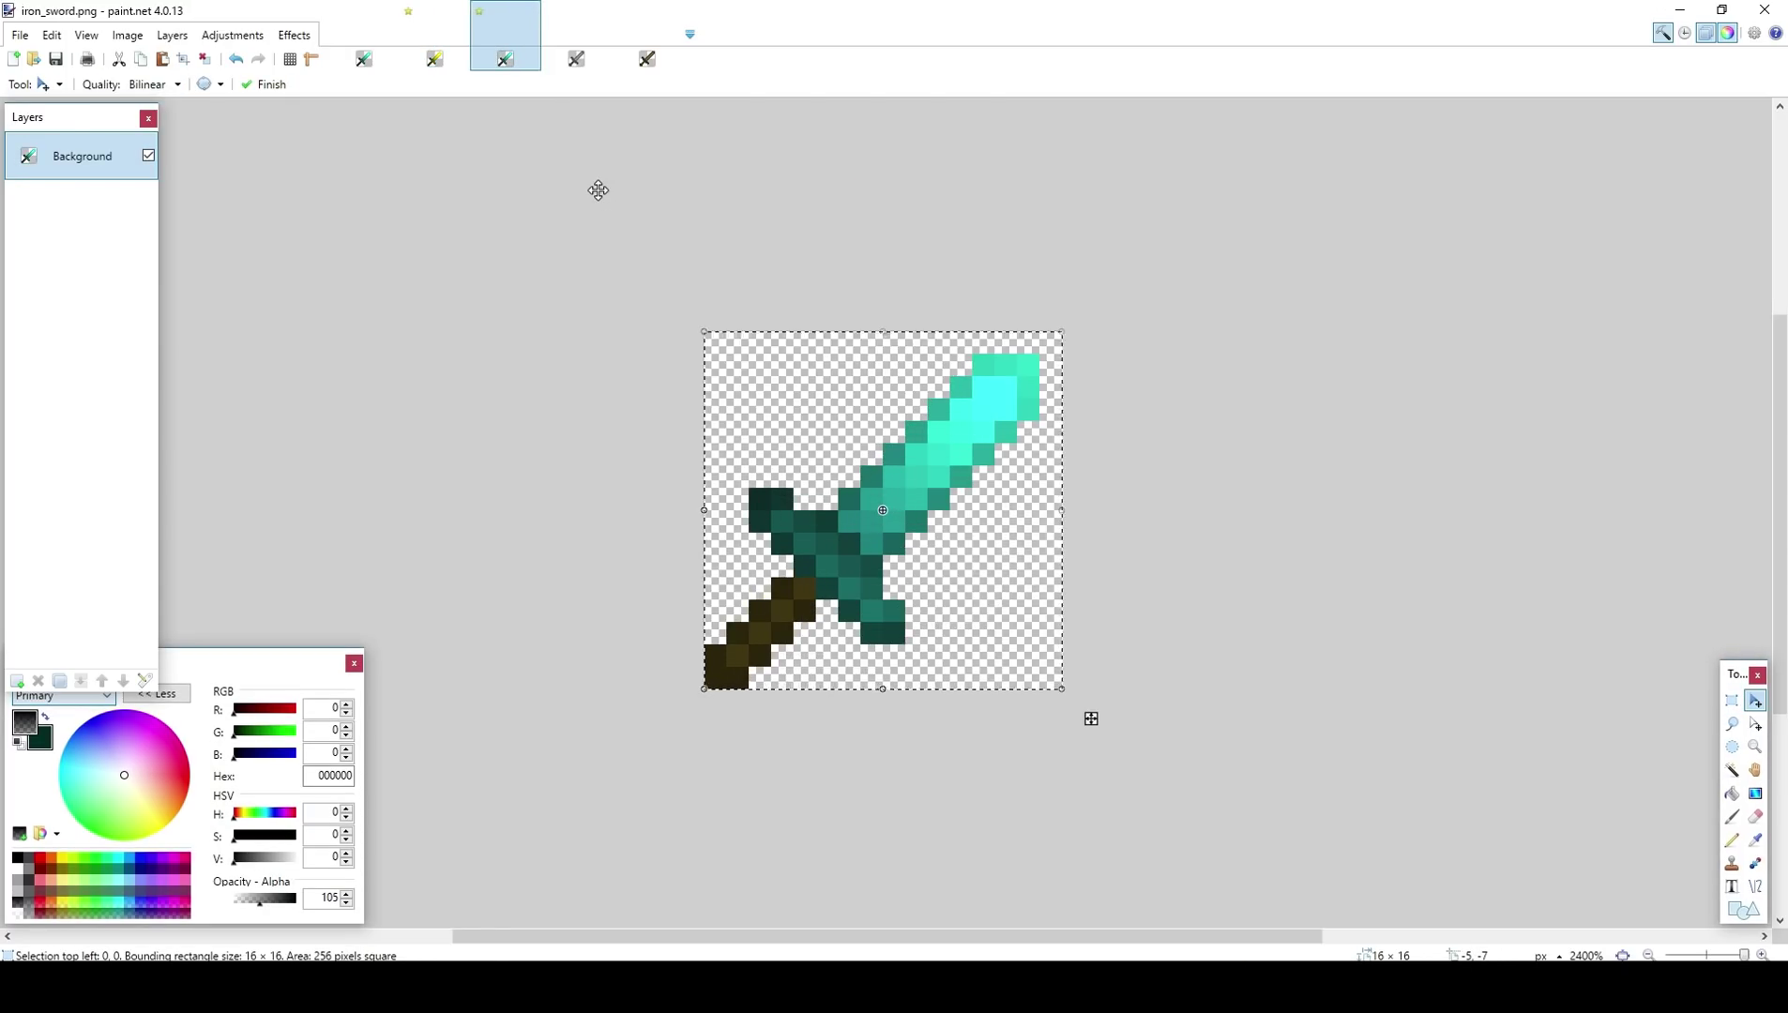
key(ctrl+d)
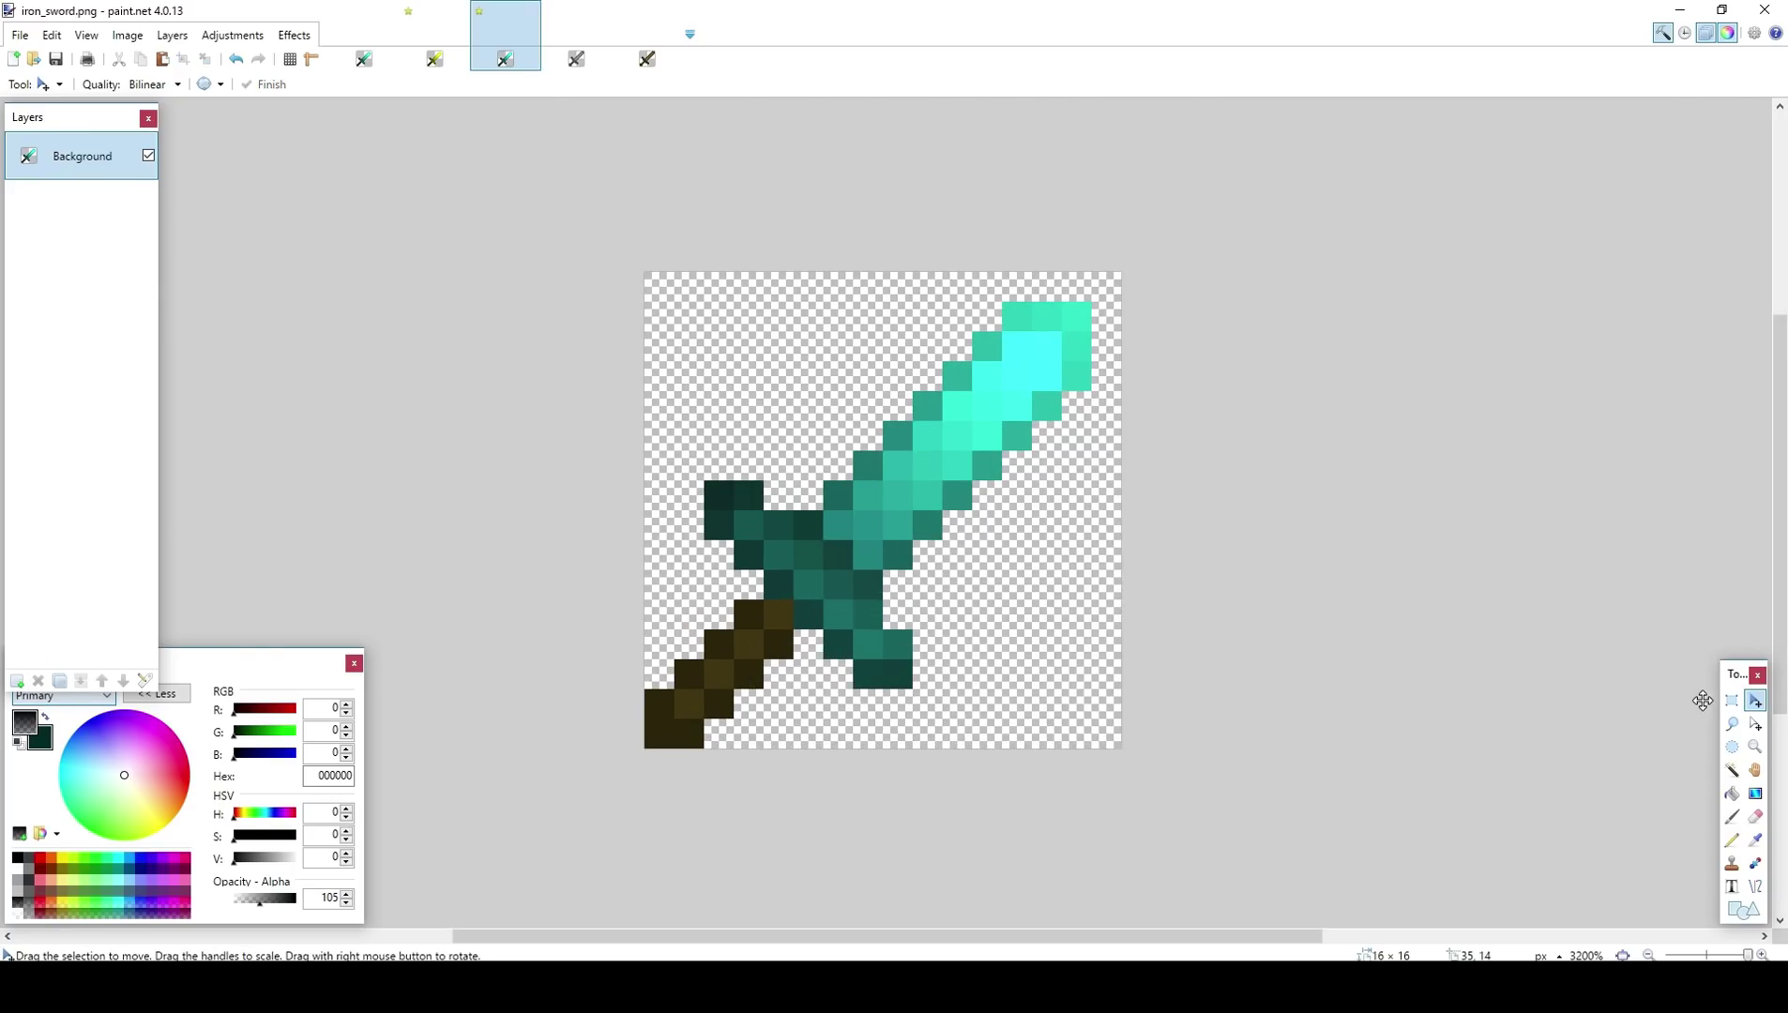
click(1732, 700)
drag(1130, 274, 941, 597)
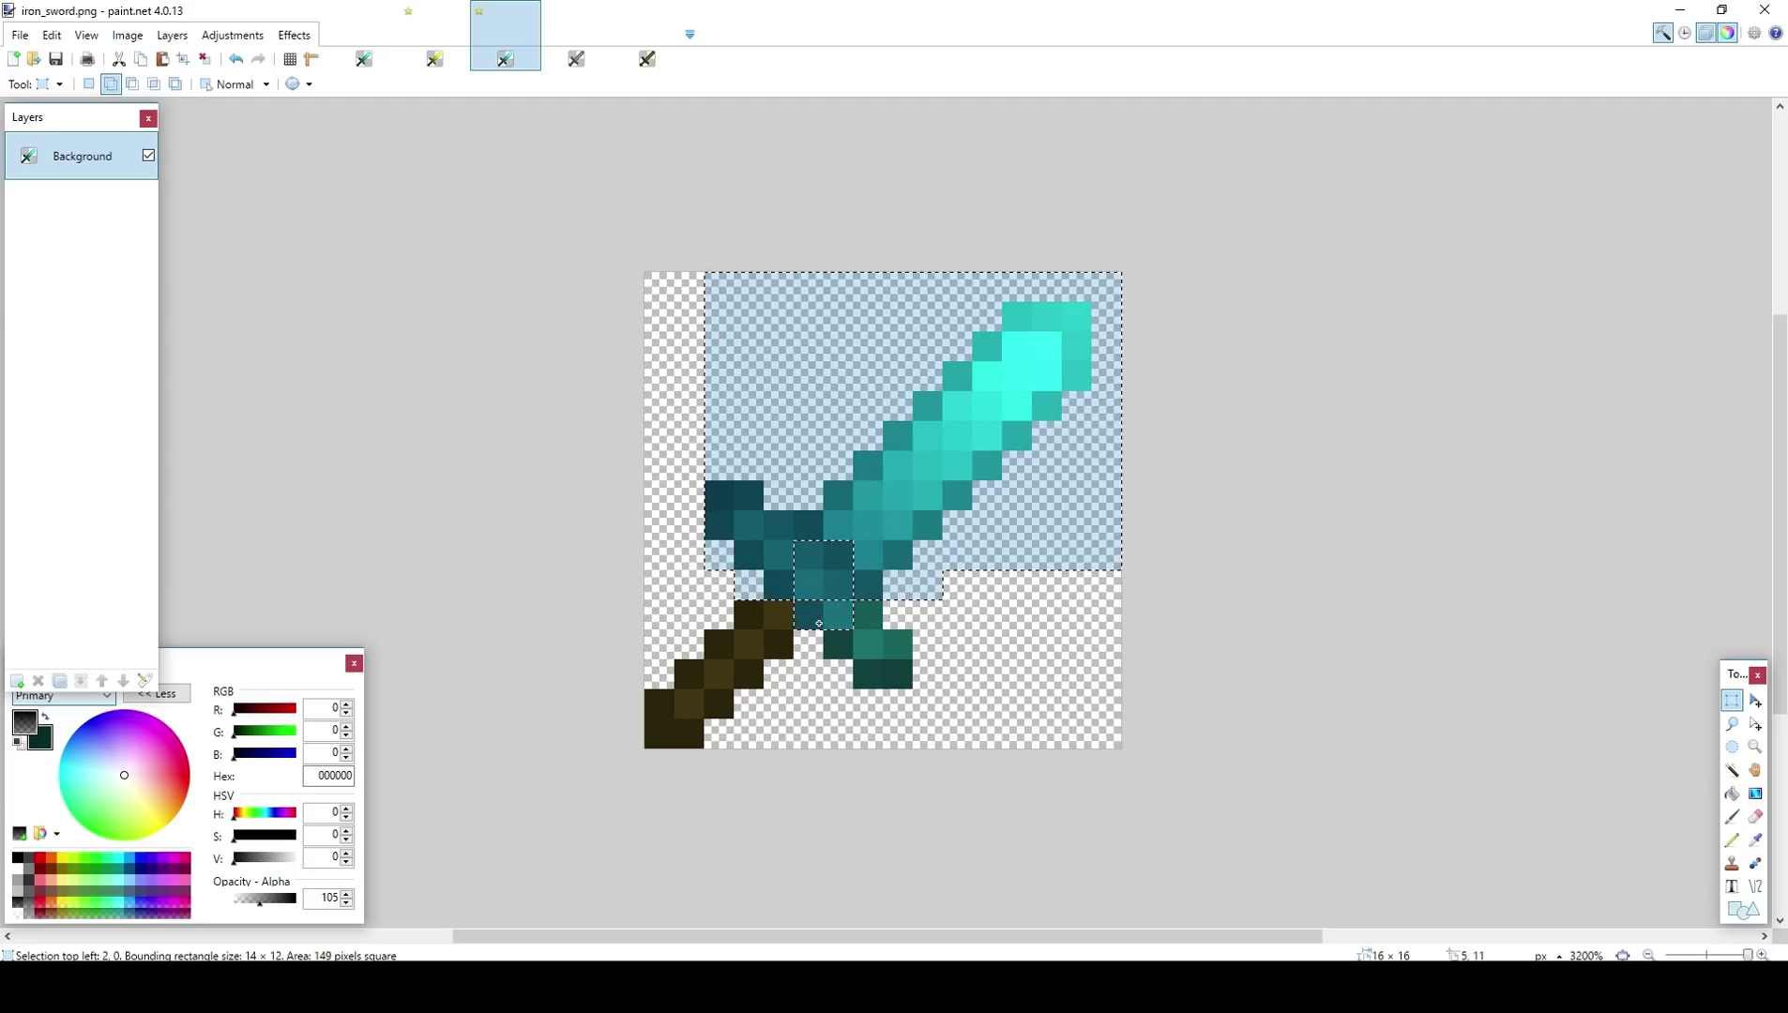
drag(819, 623, 900, 680)
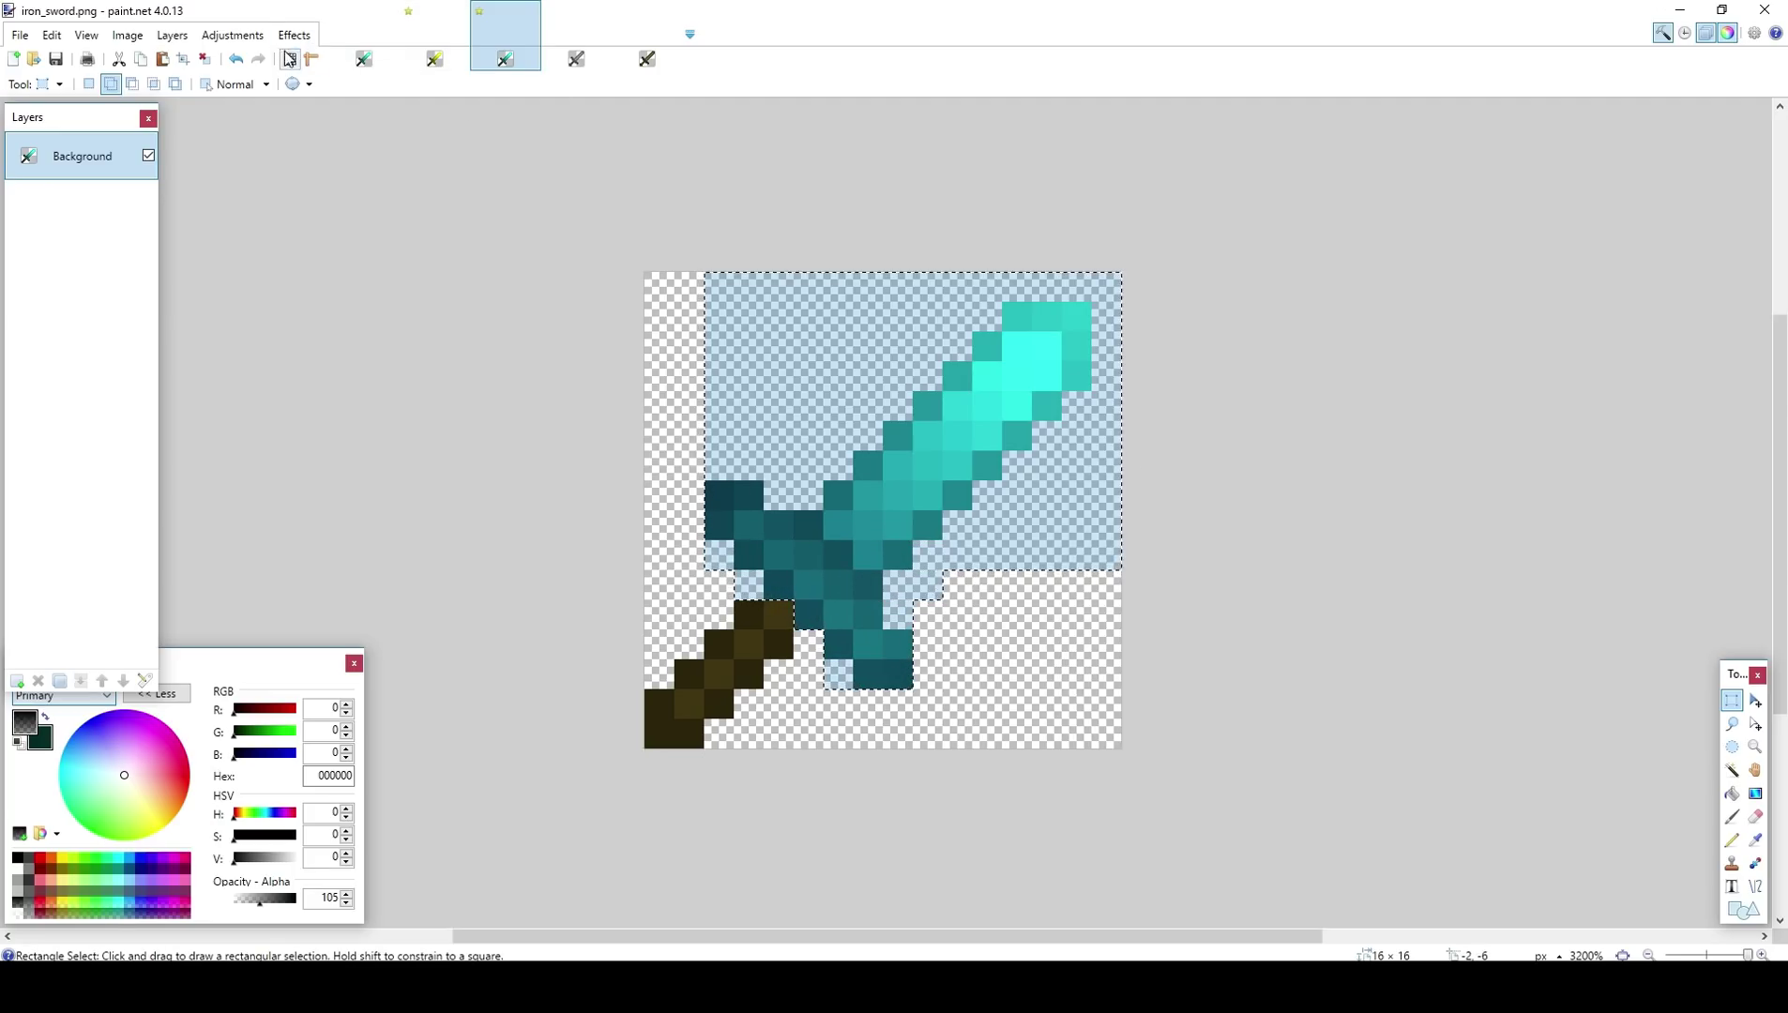
Step: Turn the selected blade and guard grey with Hue/Saturation at saturation 0
click(233, 34)
click(281, 138)
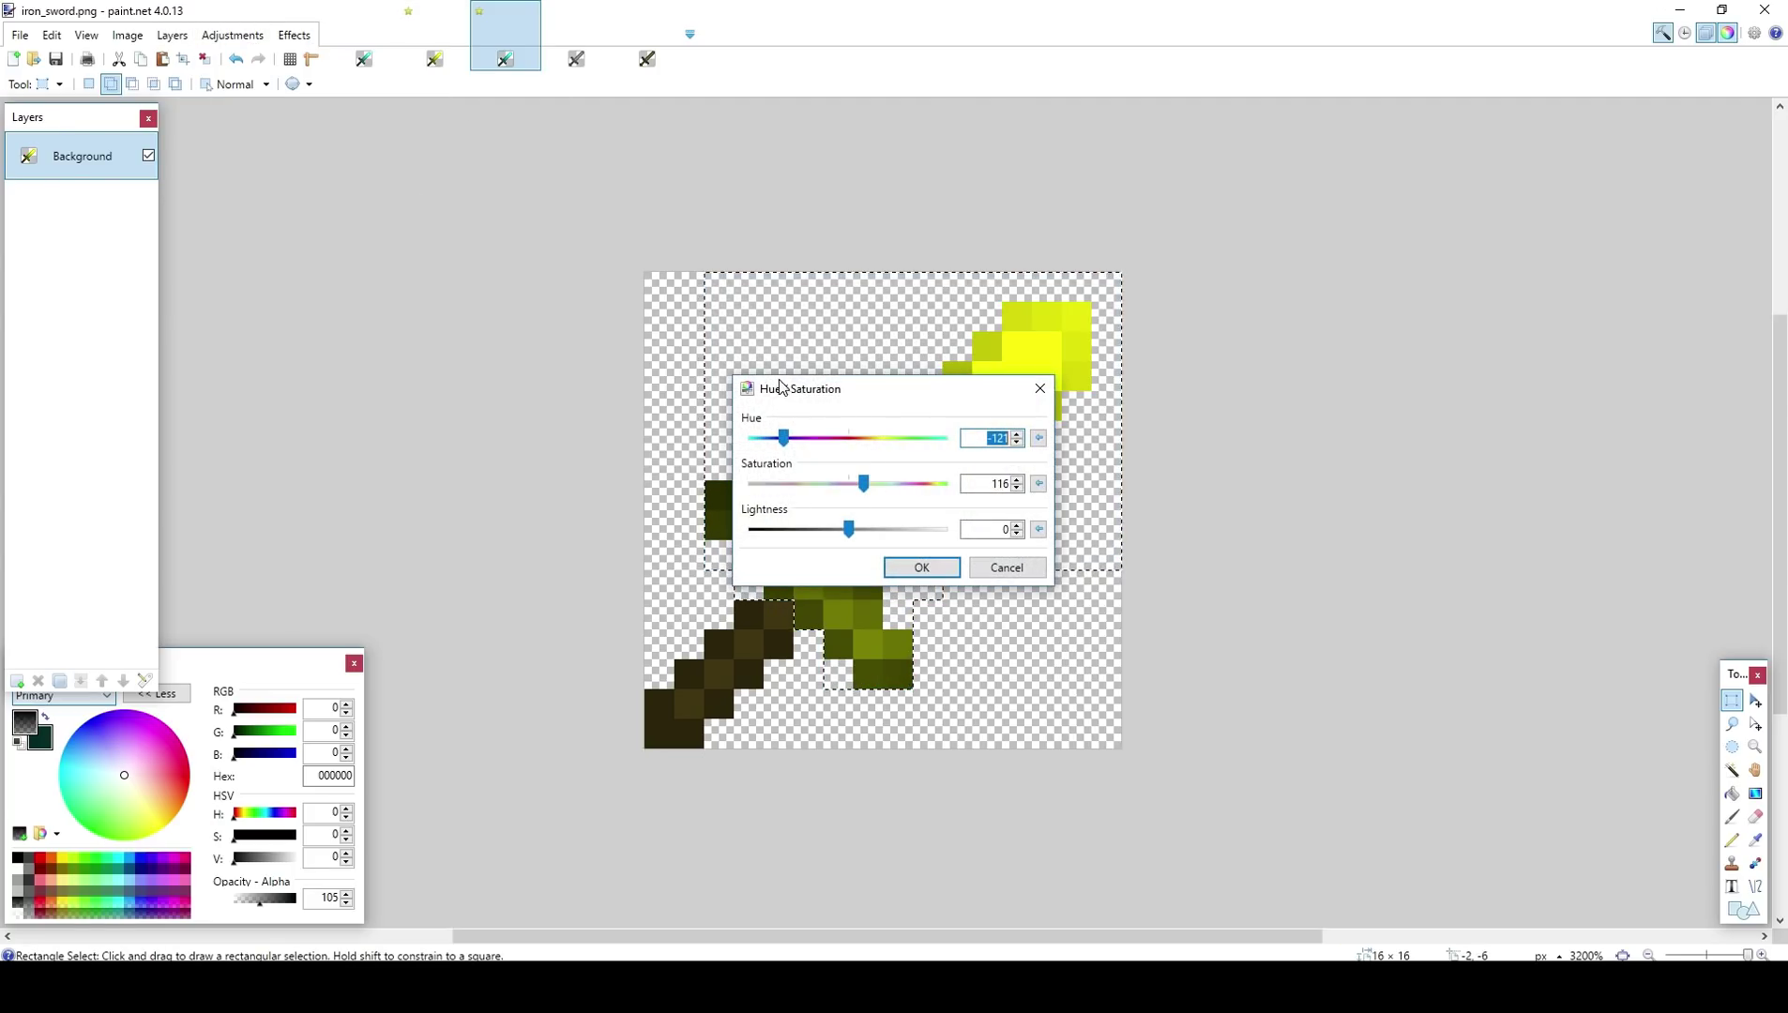
drag(779, 385, 1206, 457)
drag(1283, 557, 1152, 517)
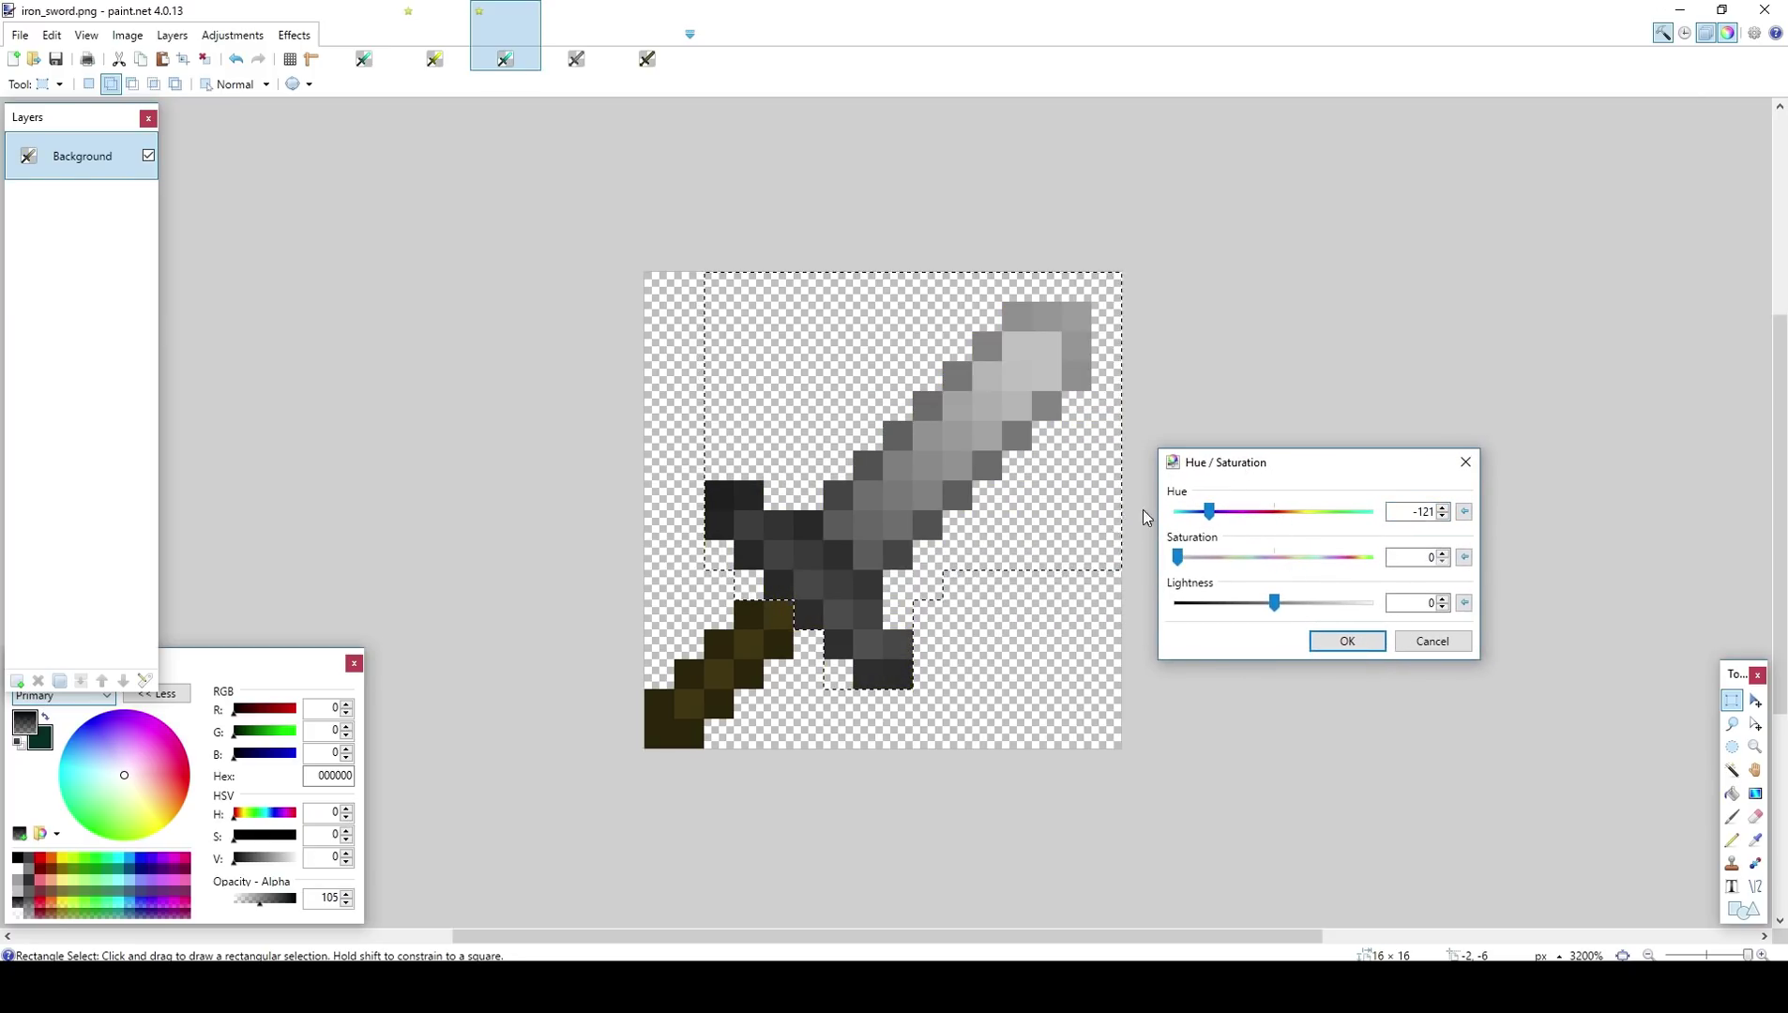
drag(1269, 522, 1276, 522)
double_click(1414, 515)
click(1348, 641)
Step: Brighten the grey blade and guard with a Brightness/Contrast adjustment
click(232, 35)
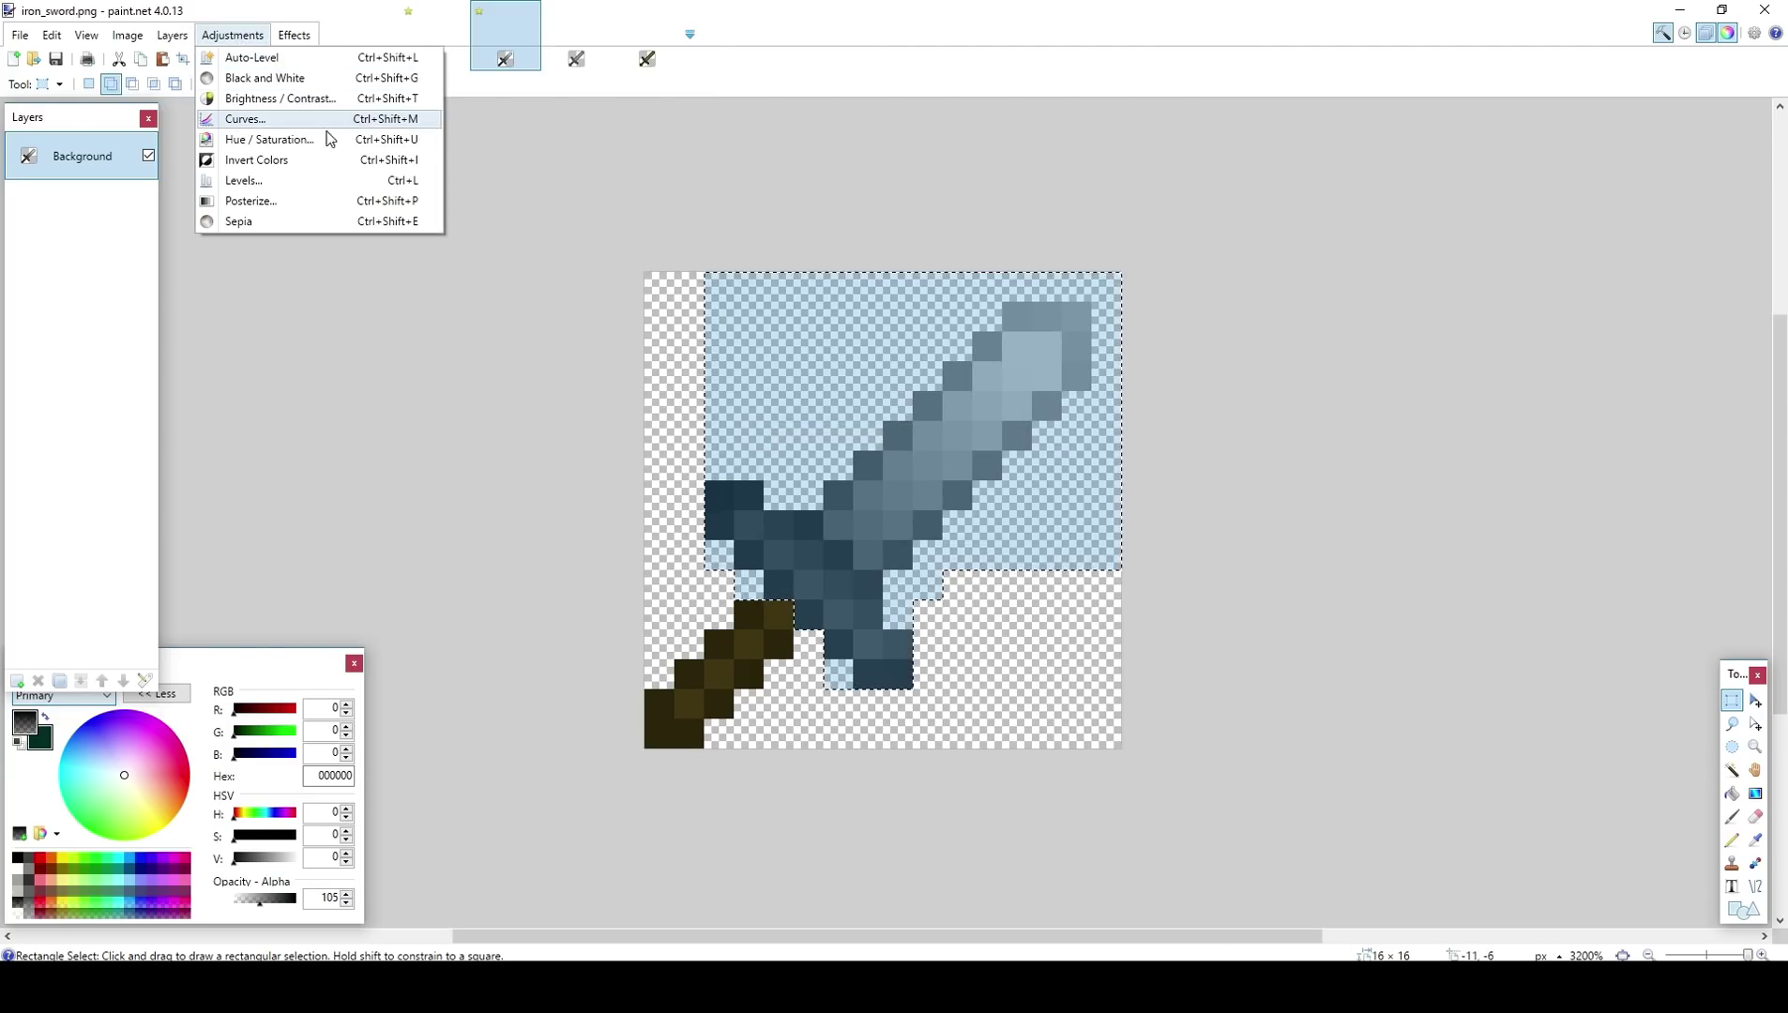
click(277, 98)
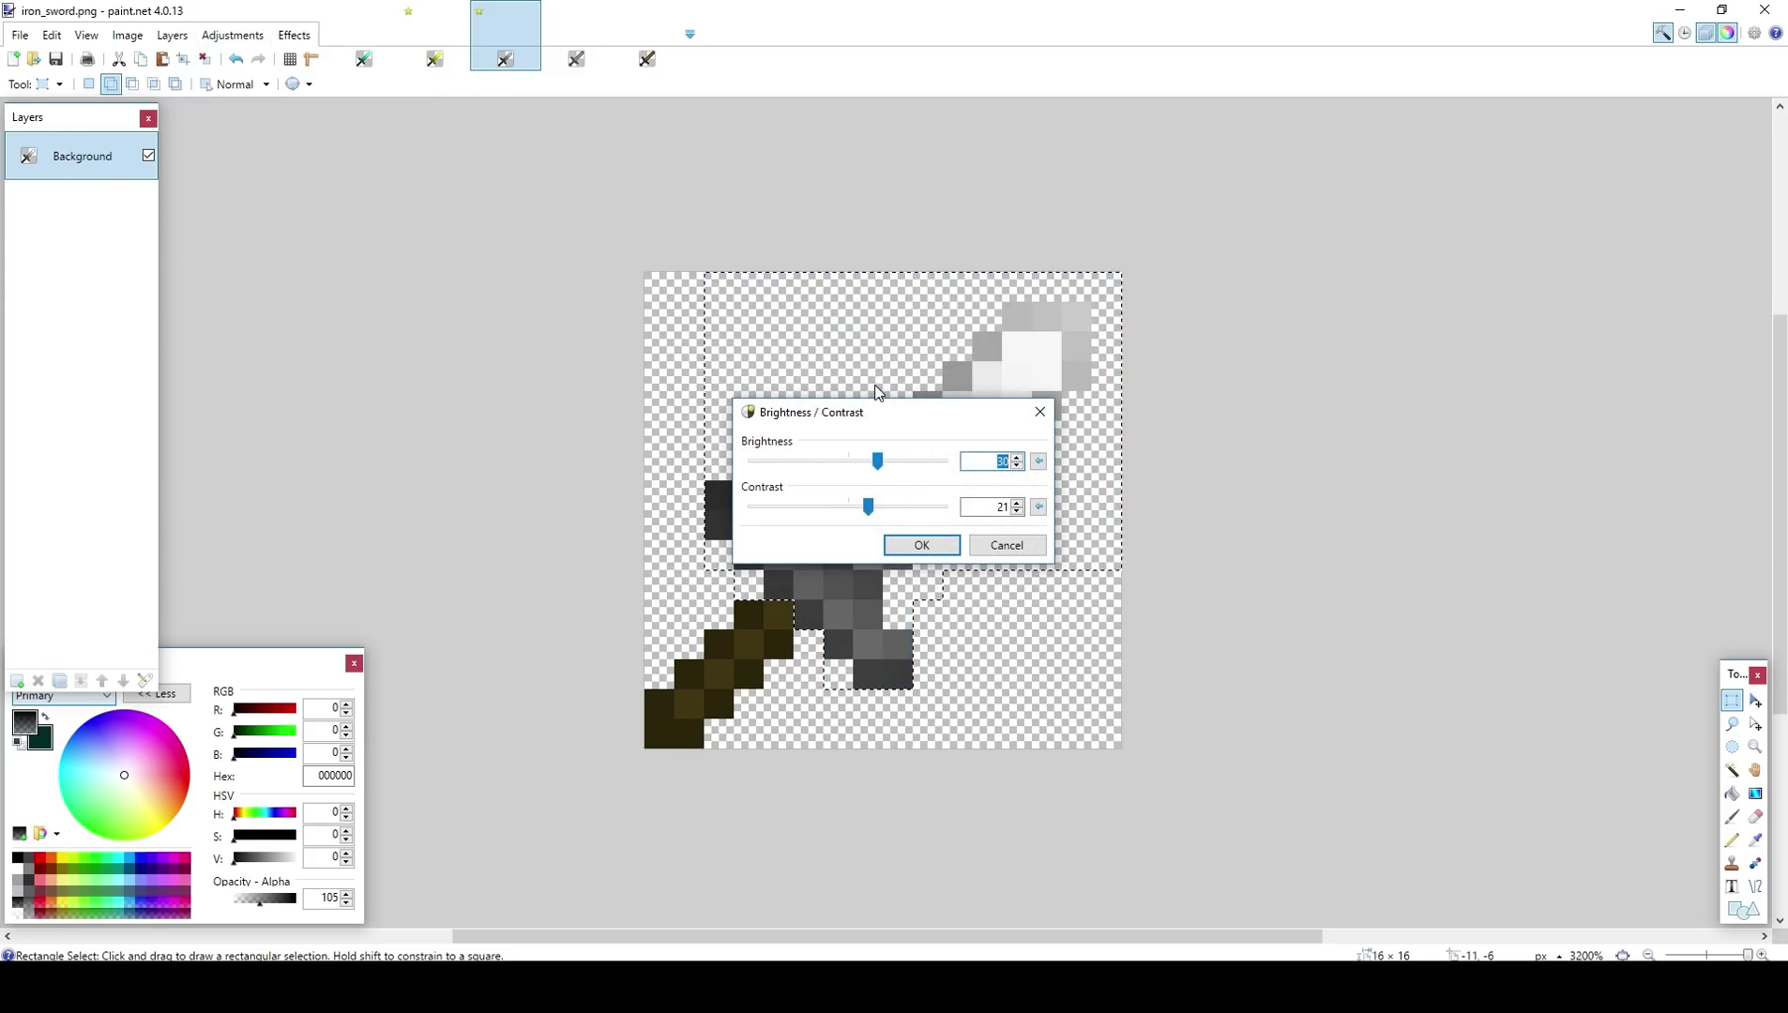
drag(427, 318, 423, 319)
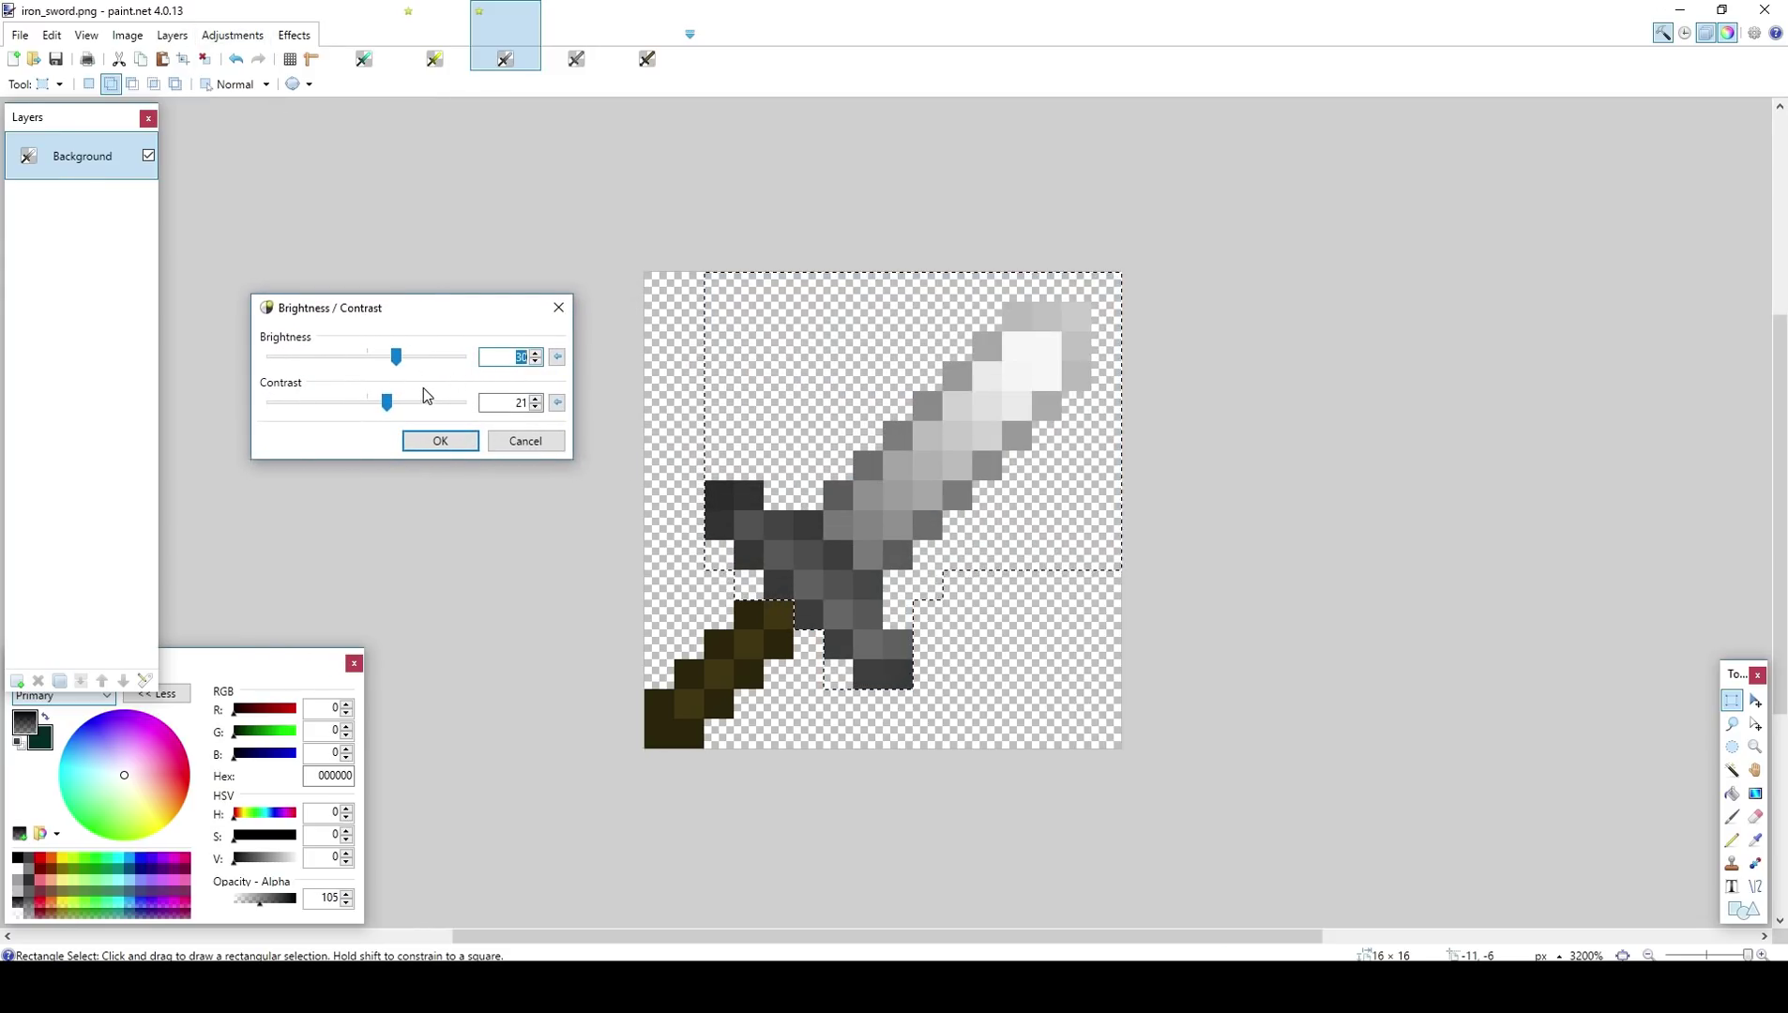
mouse_move(390, 410)
mouse_down()
mouse_move(418, 407)
mouse_move(395, 356)
mouse_move(433, 356)
mouse_move(398, 400)
mouse_move(370, 400)
mouse_move(389, 398)
mouse_up()
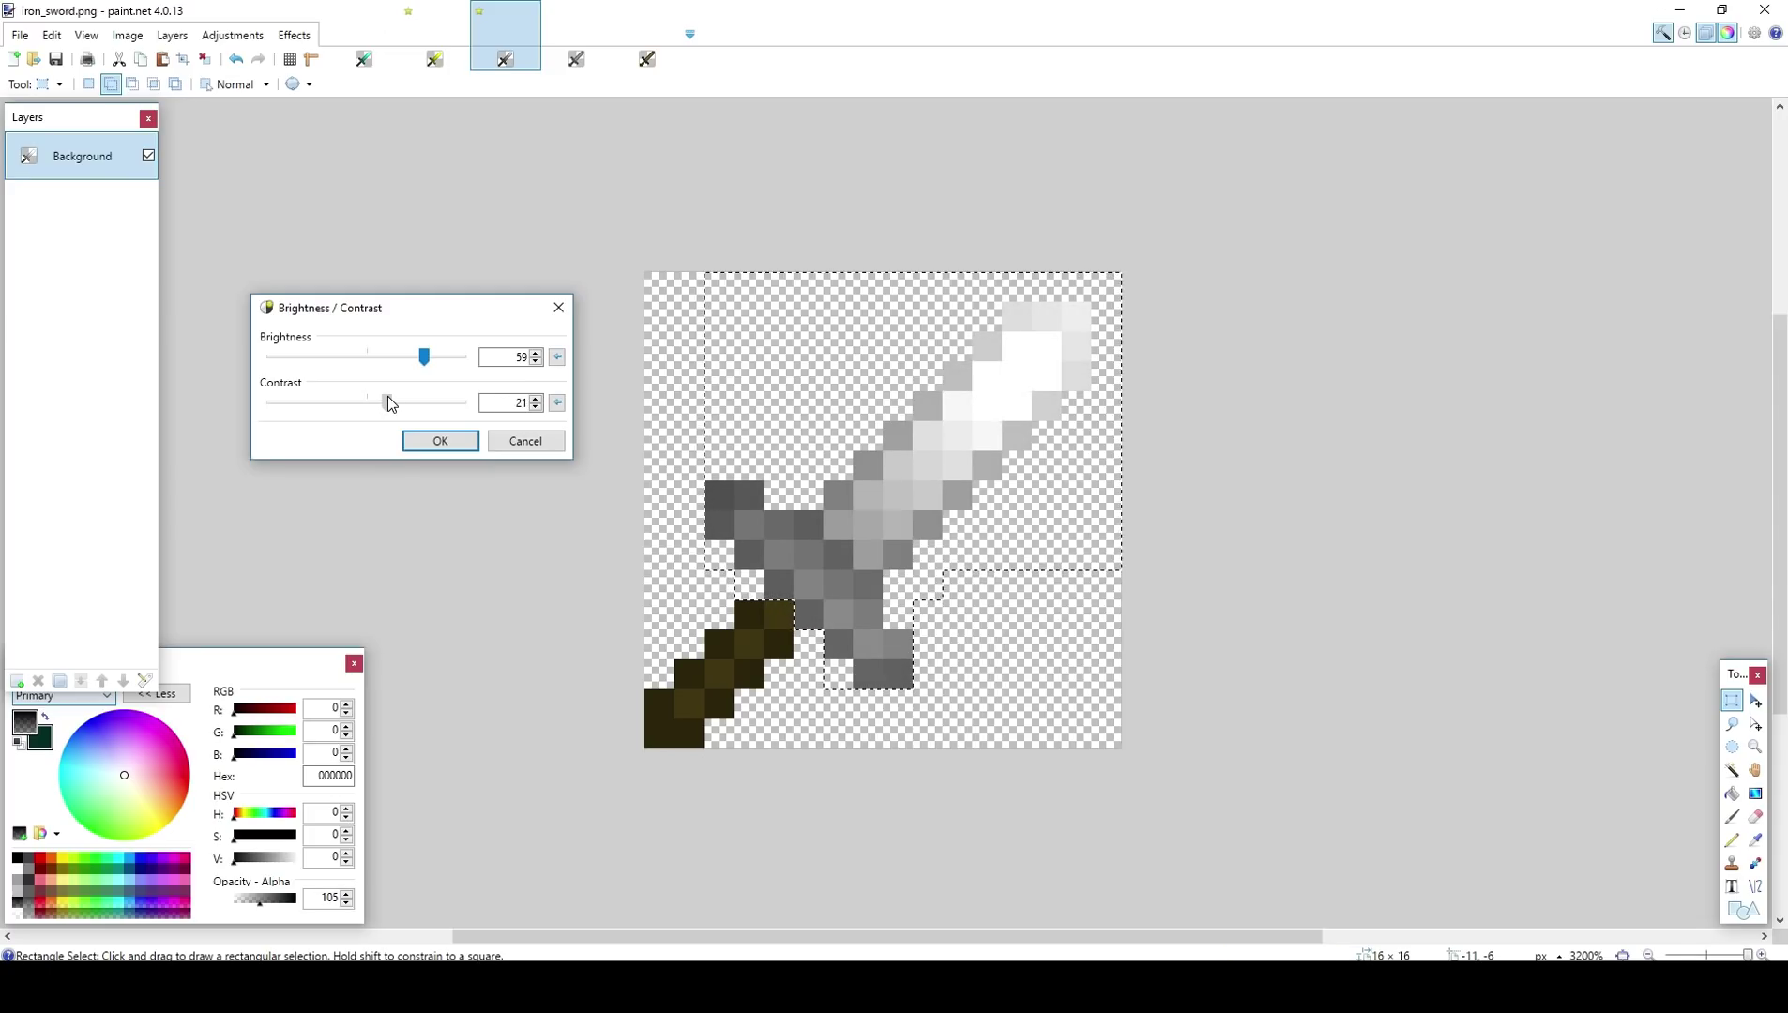
mouse_move(387, 407)
mouse_down()
mouse_move(440, 361)
mouse_move(413, 361)
mouse_move(390, 398)
mouse_up()
click(438, 441)
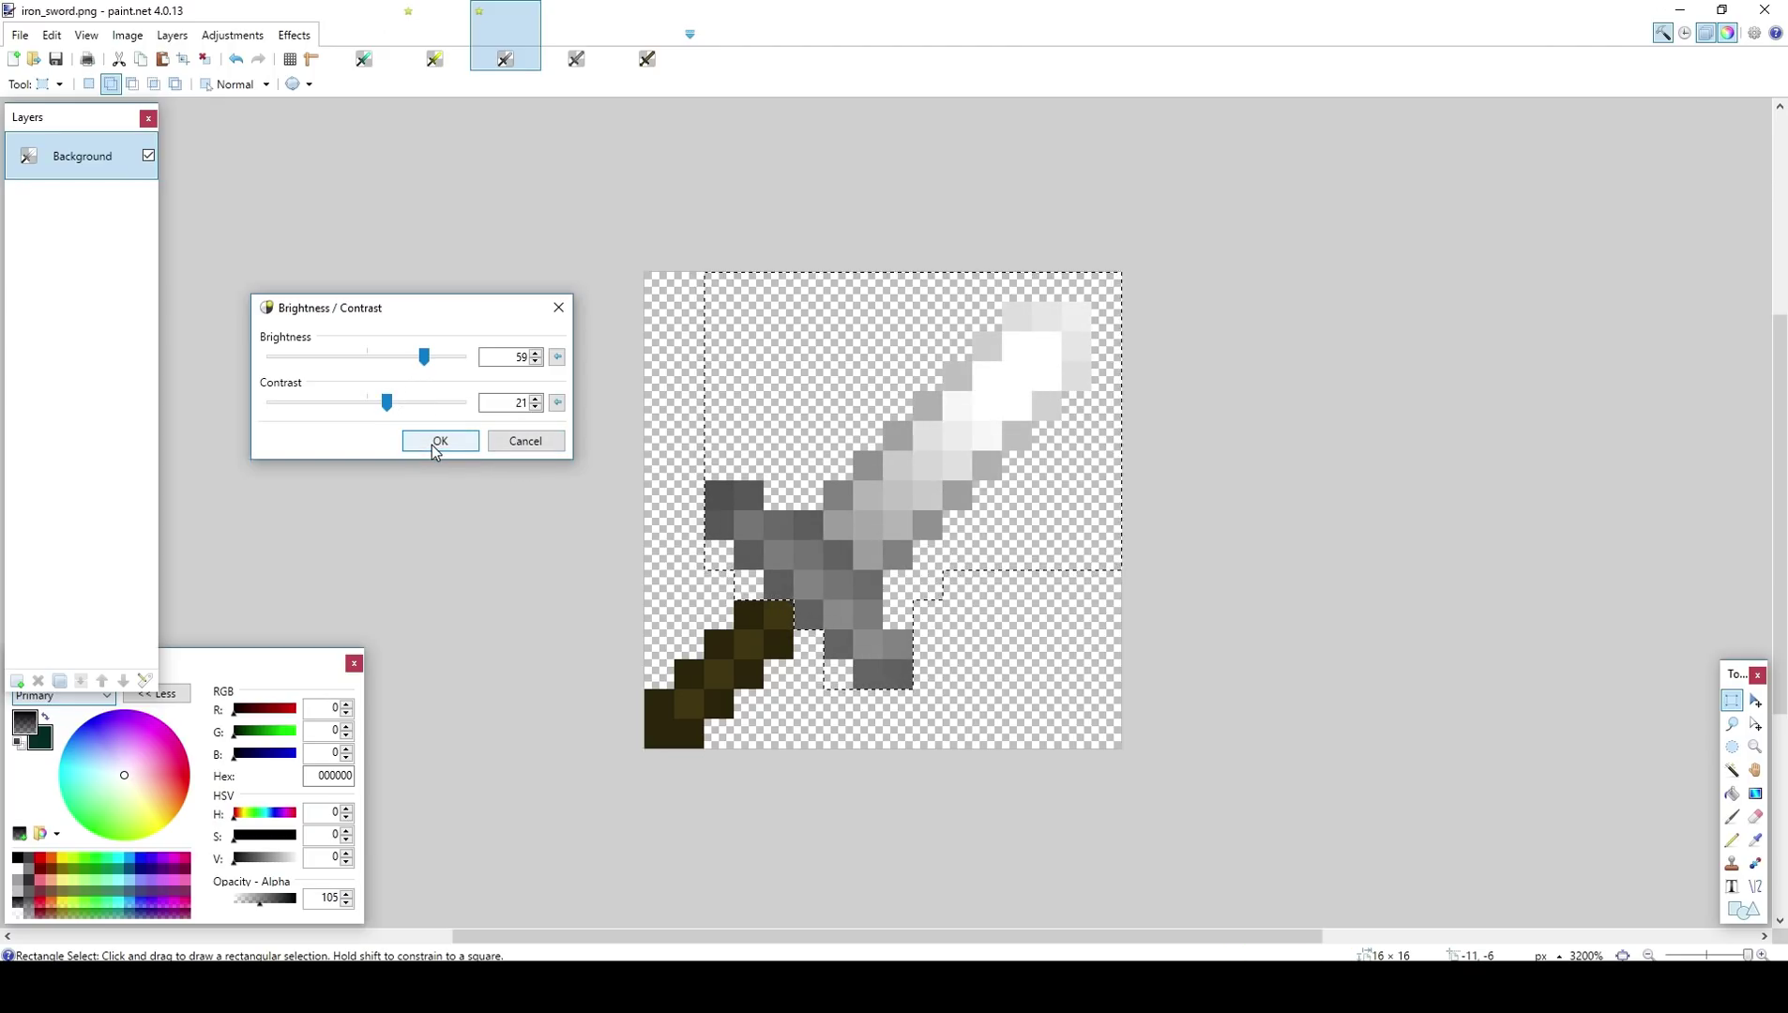
Step: Paste the diamond sword over the stone sword and select its blade and guard
click(580, 60)
key(ctrl+b)
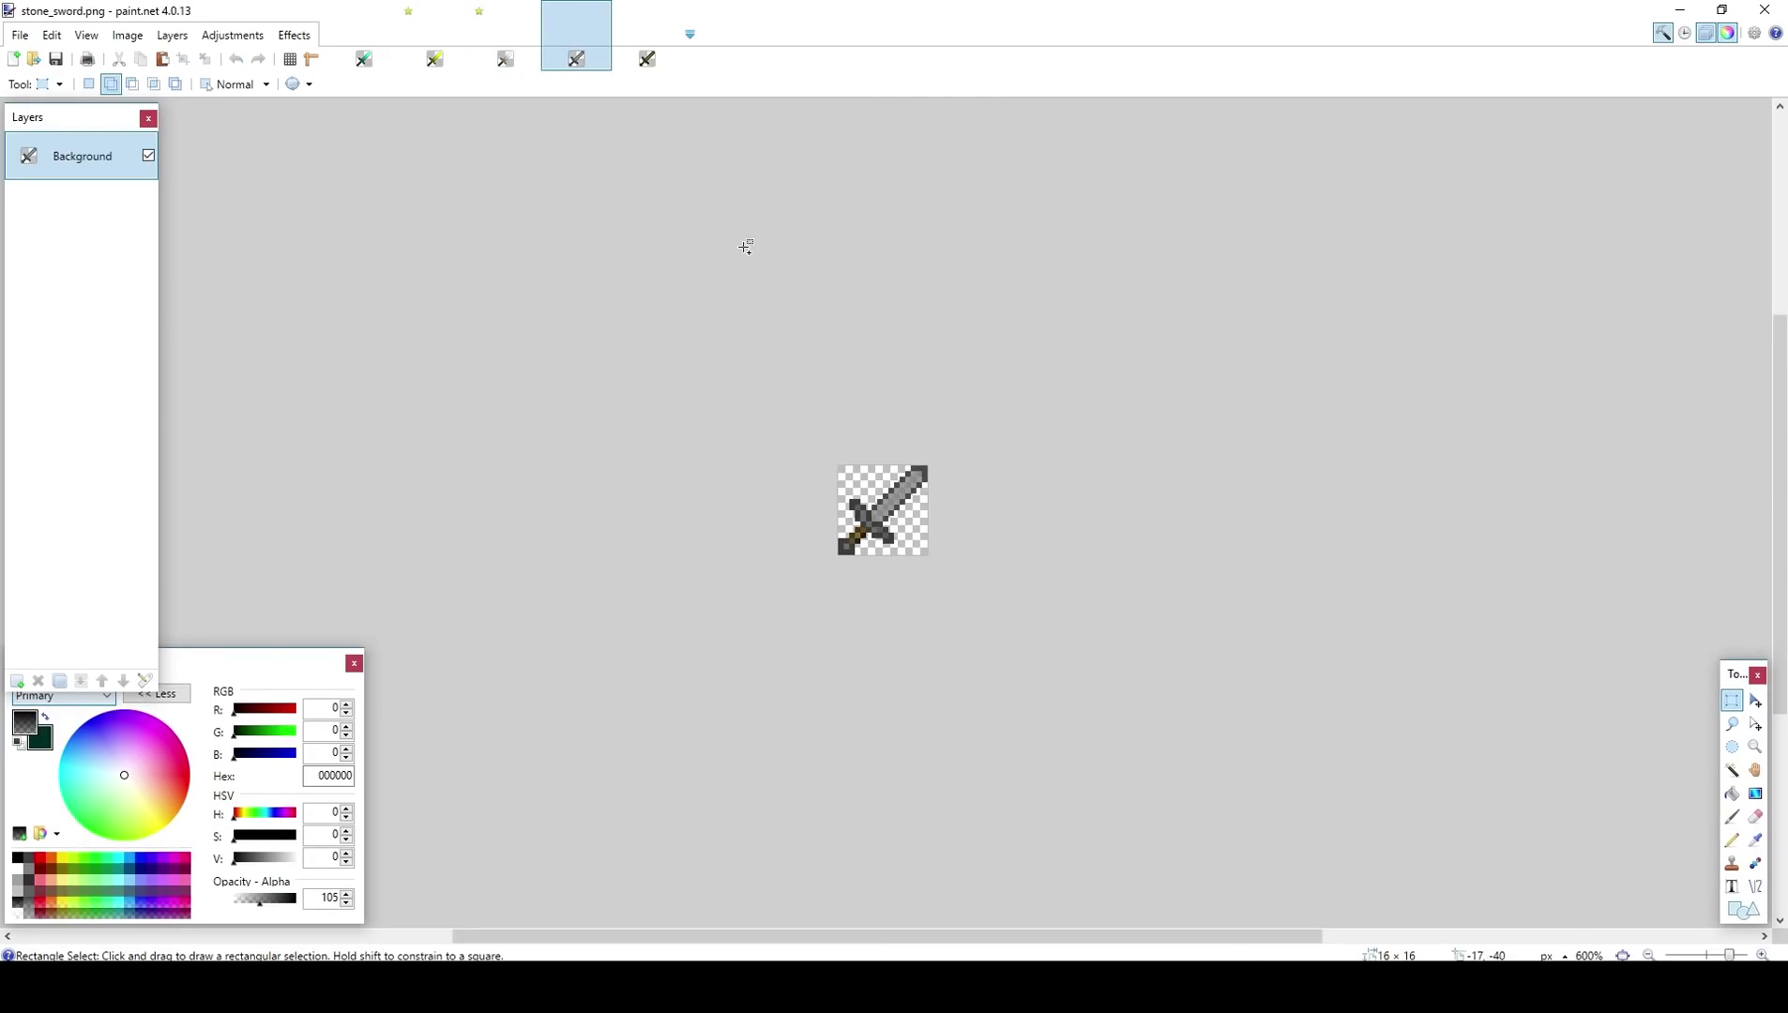
key(ctrl+v)
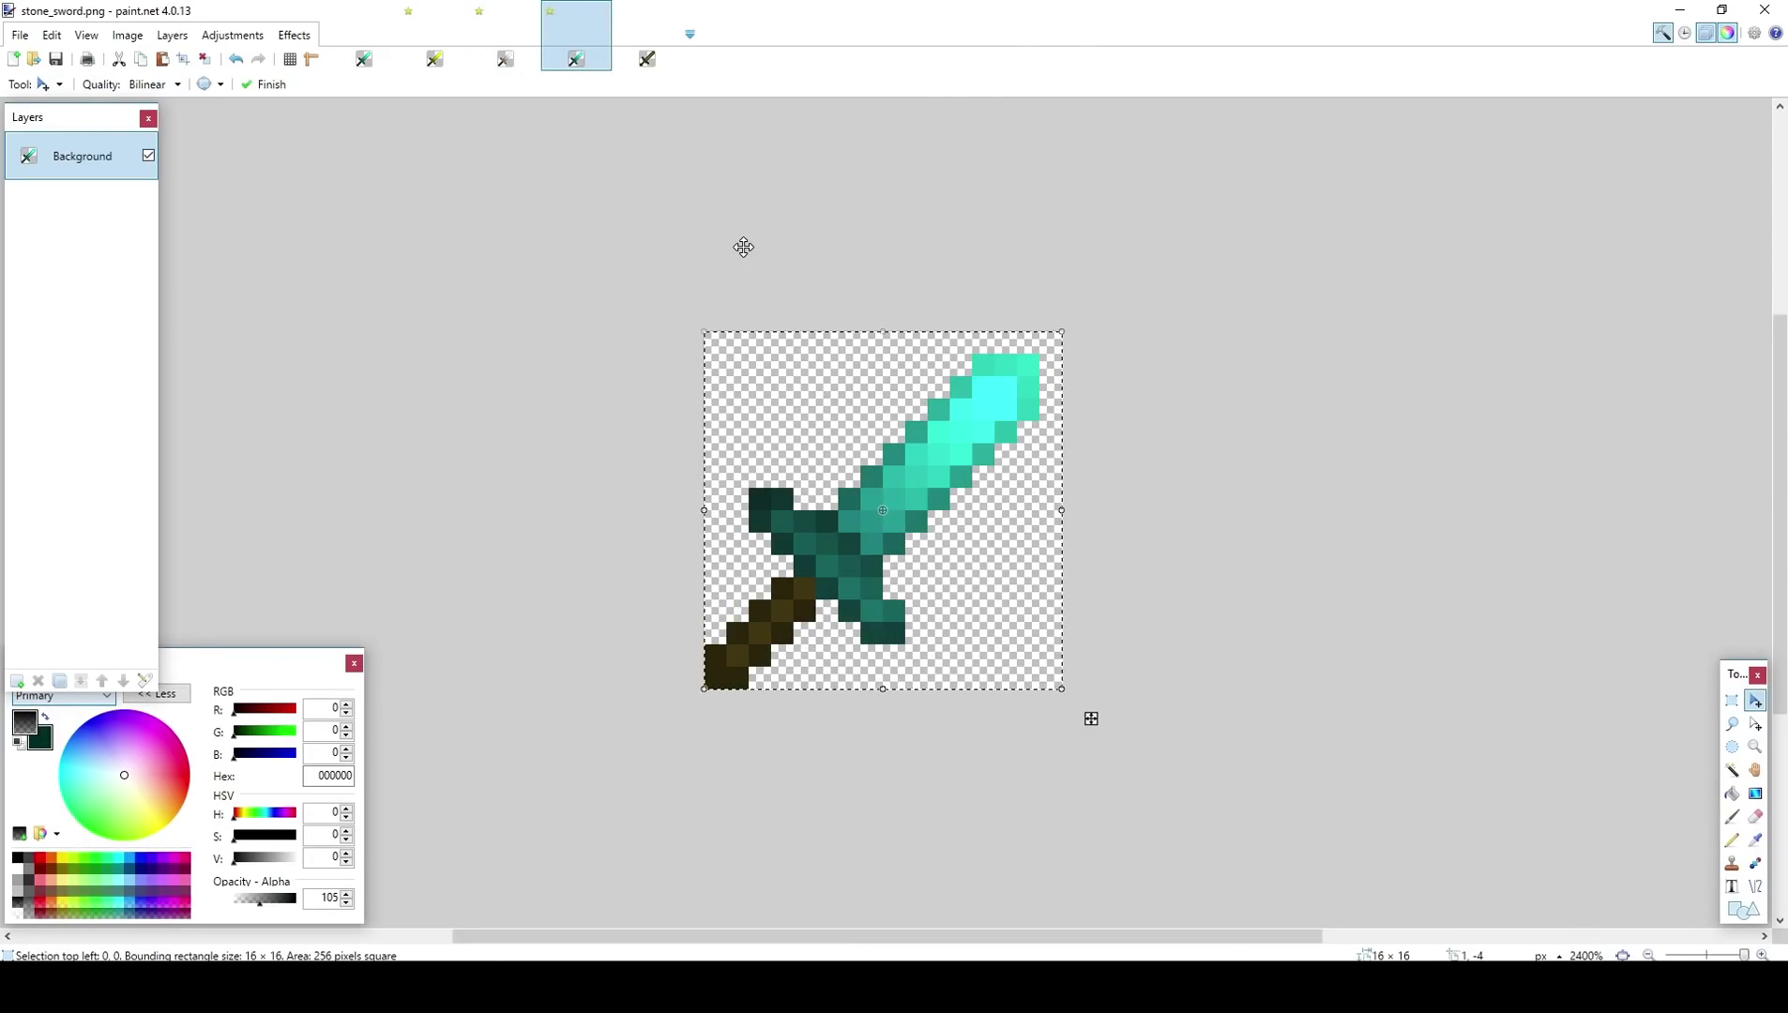
key(ctrl+plus)
key(s)
click(1141, 259)
drag(1140, 259, 739, 598)
drag(652, 338, 1118, 469)
drag(1135, 265, 641, 587)
drag(796, 603, 910, 688)
Step: Desaturate the stone sword's blade and guard to grey with saturation 0
click(232, 35)
click(274, 140)
drag(884, 402, 1319, 484)
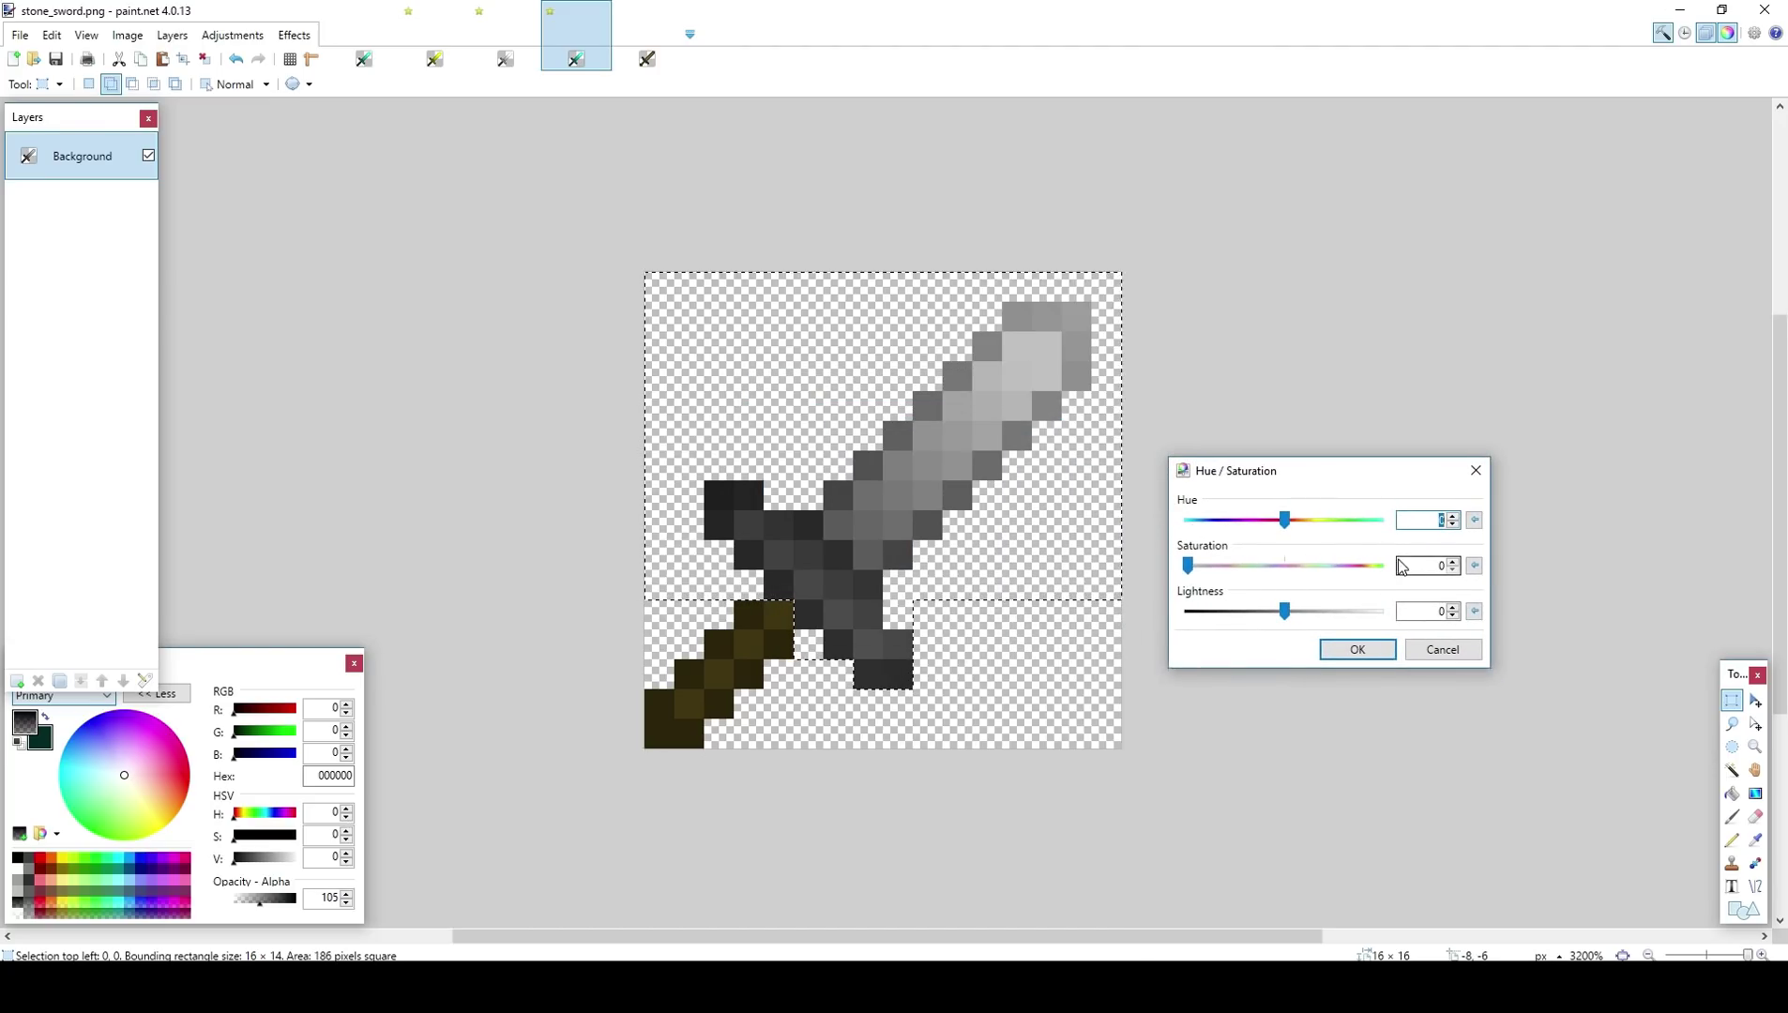
click(1398, 568)
drag(1297, 526, 770, 558)
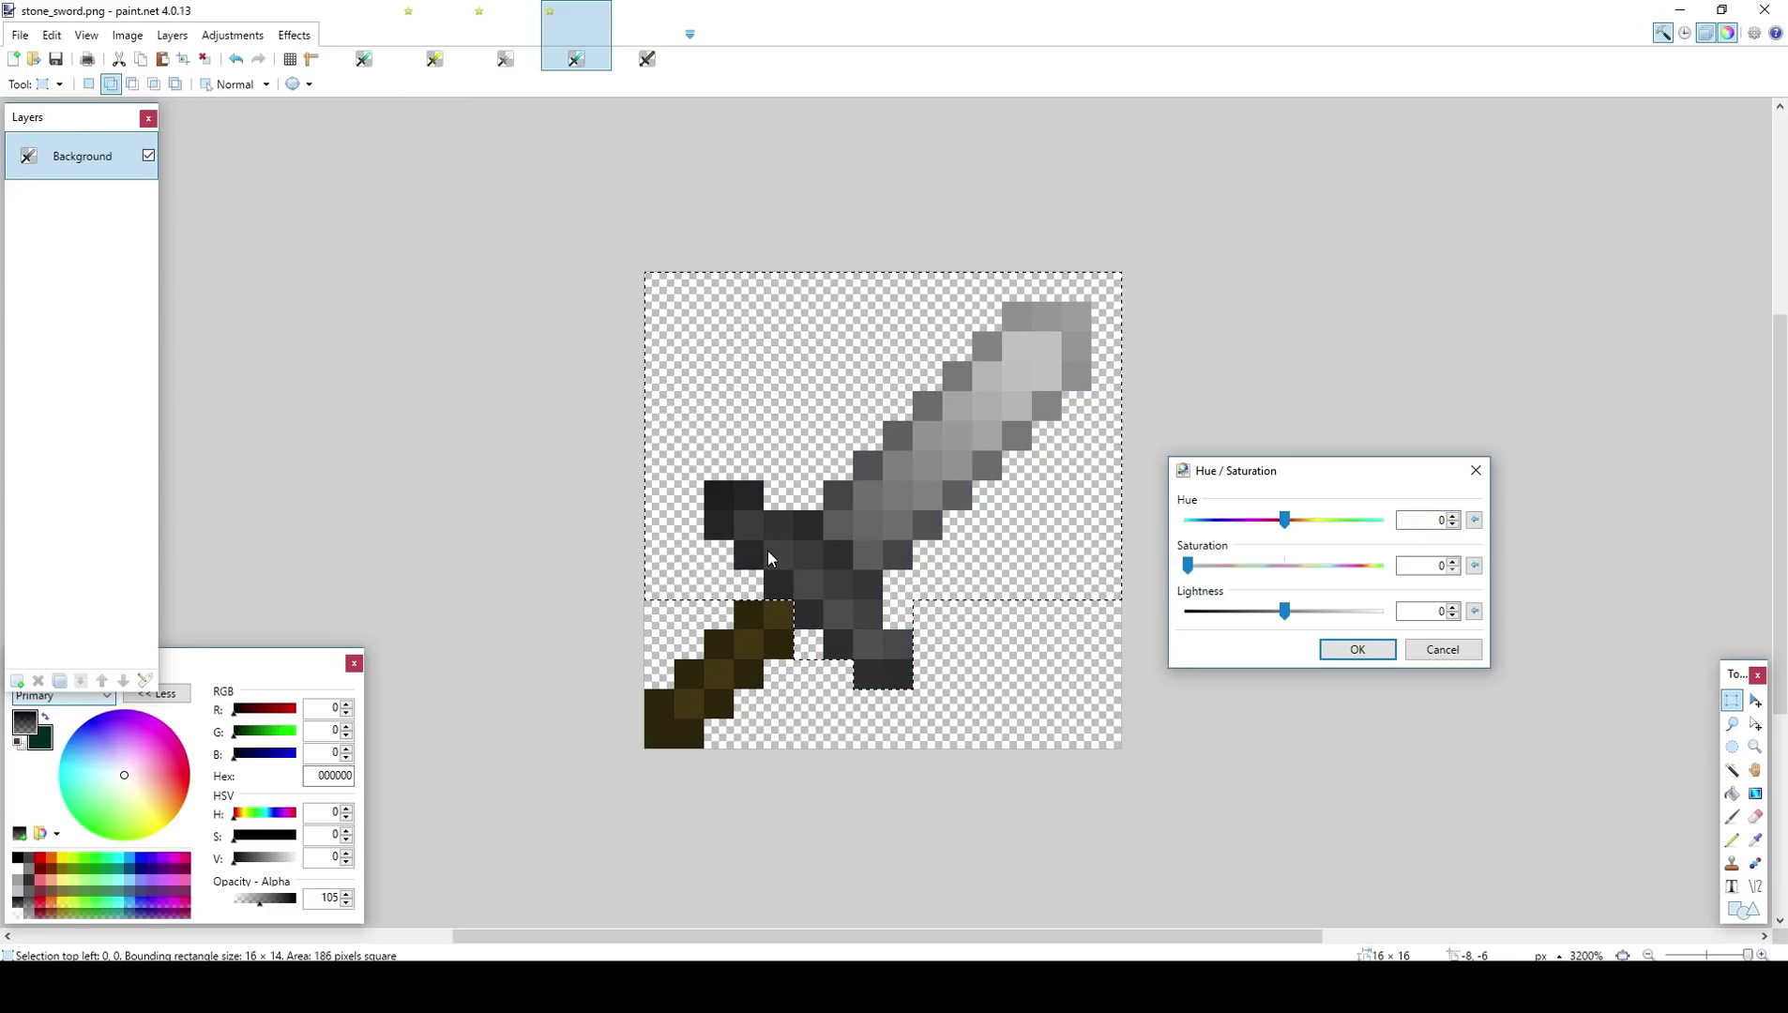
click(1329, 647)
click(657, 33)
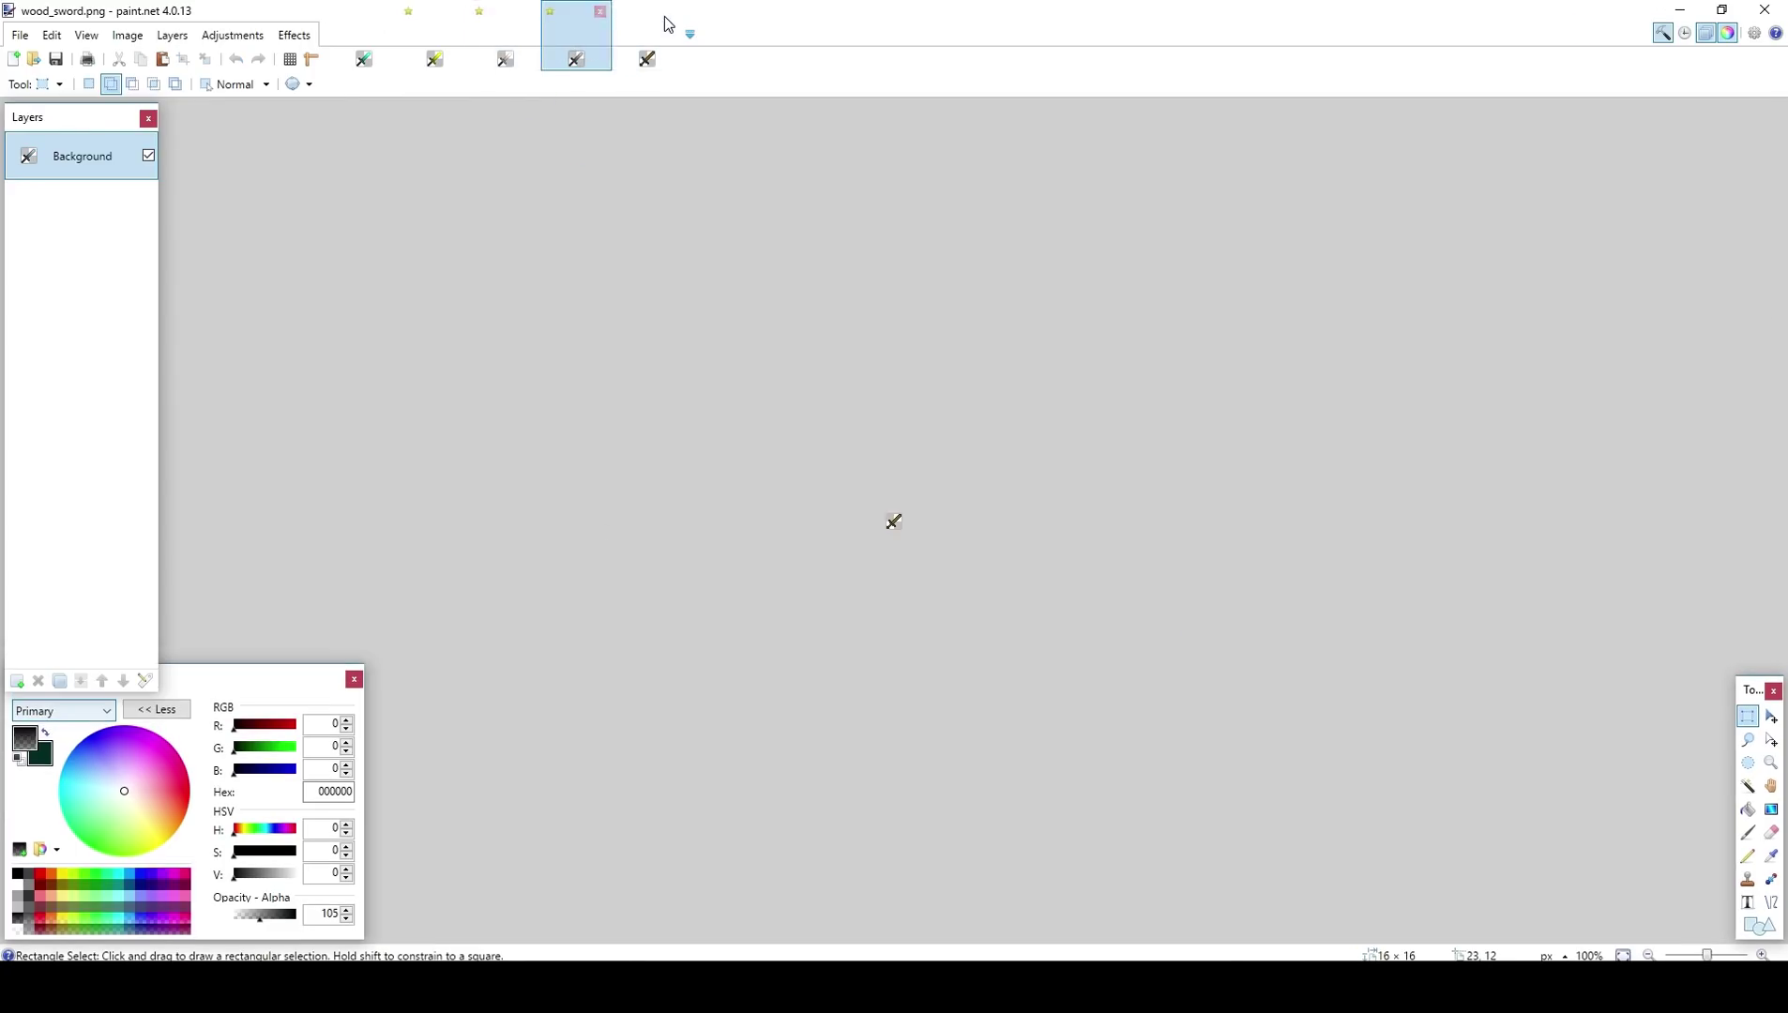
Step: Paste the diamond sword onto the wood sword and select its blade and guard
scroll(839, 361, up, 10)
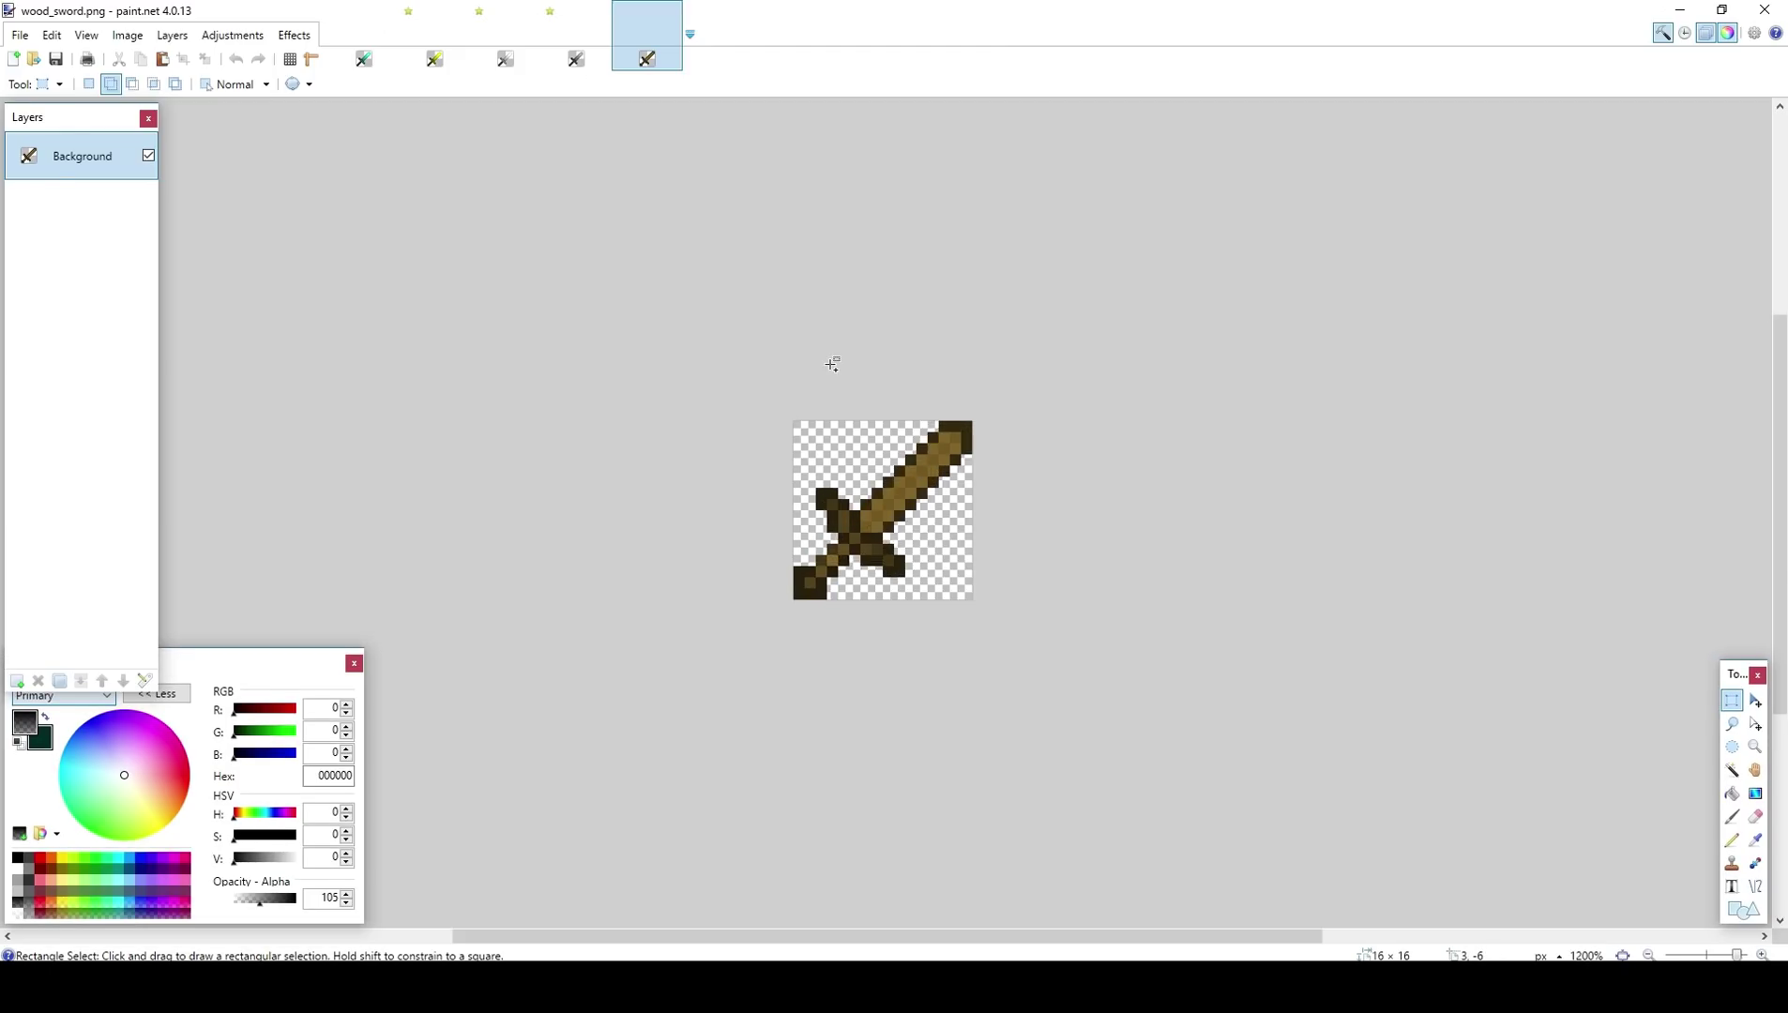
key(ctrl+v)
scroll(830, 364, up, 2)
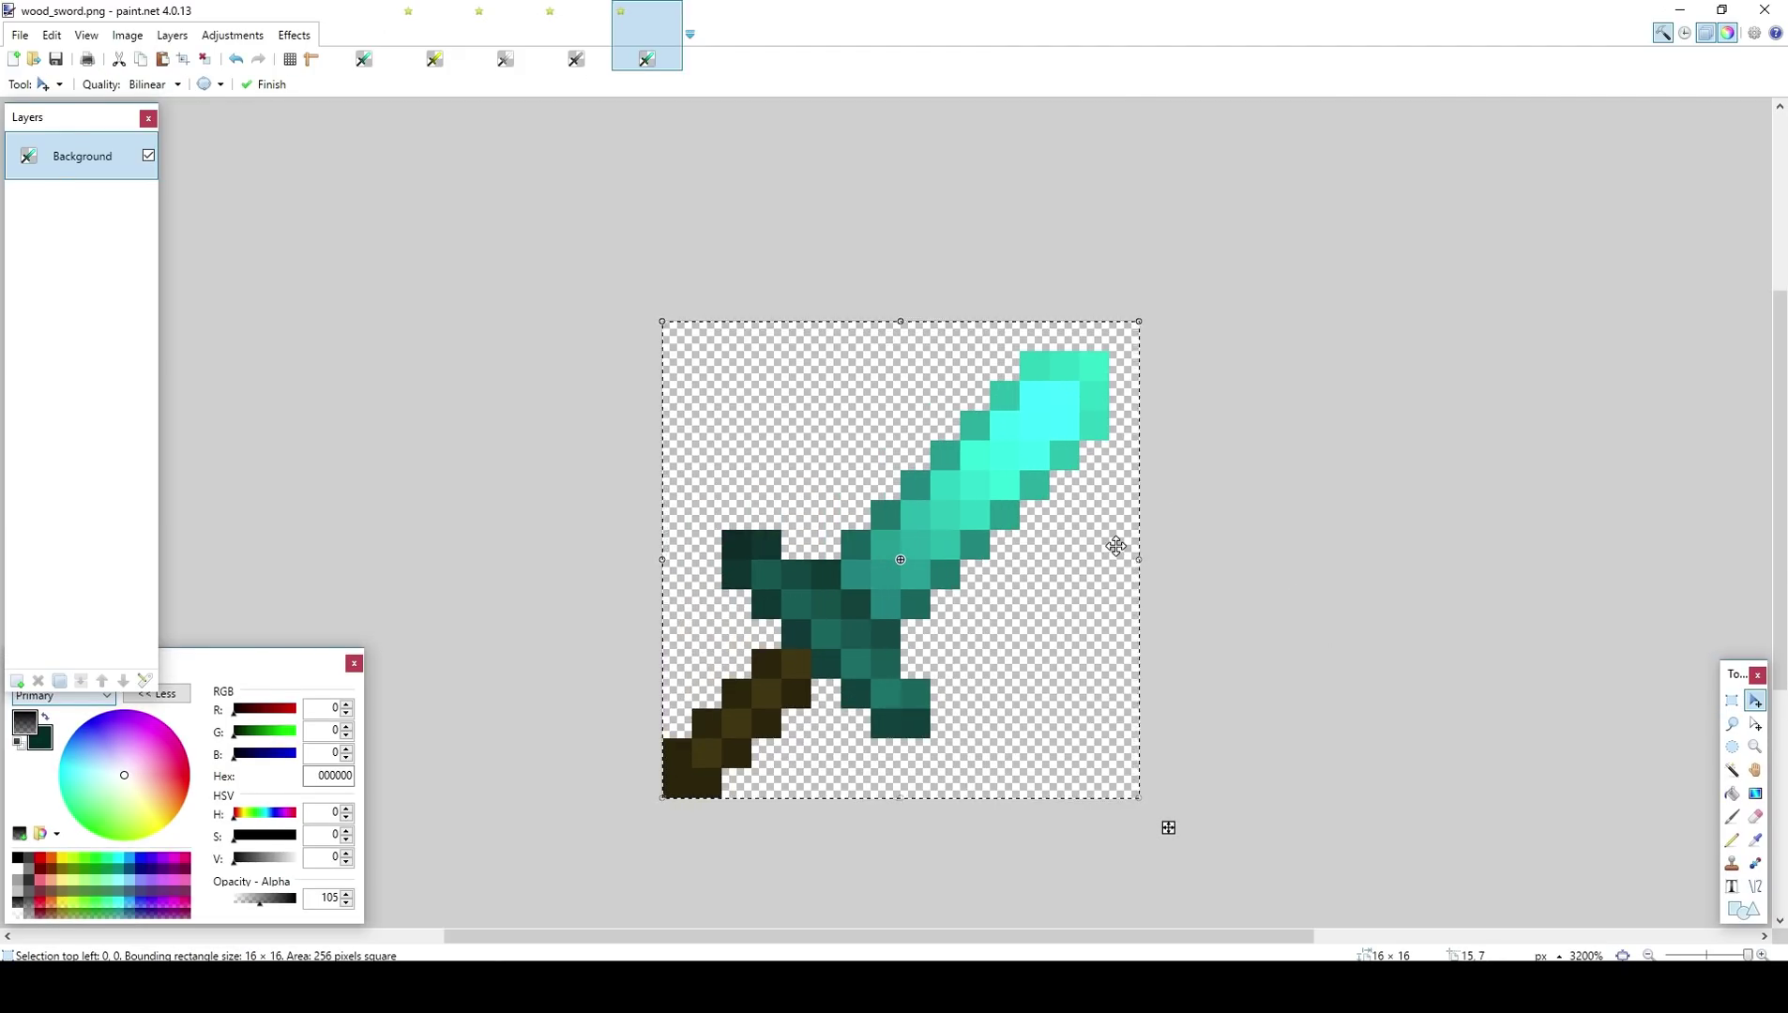
click(1732, 700)
click(1176, 496)
drag(1118, 357, 929, 737)
Step: Recolour the blade and guard tan-brown: hue −150, saturation 67, lightness −20, then deselect
click(232, 34)
click(254, 136)
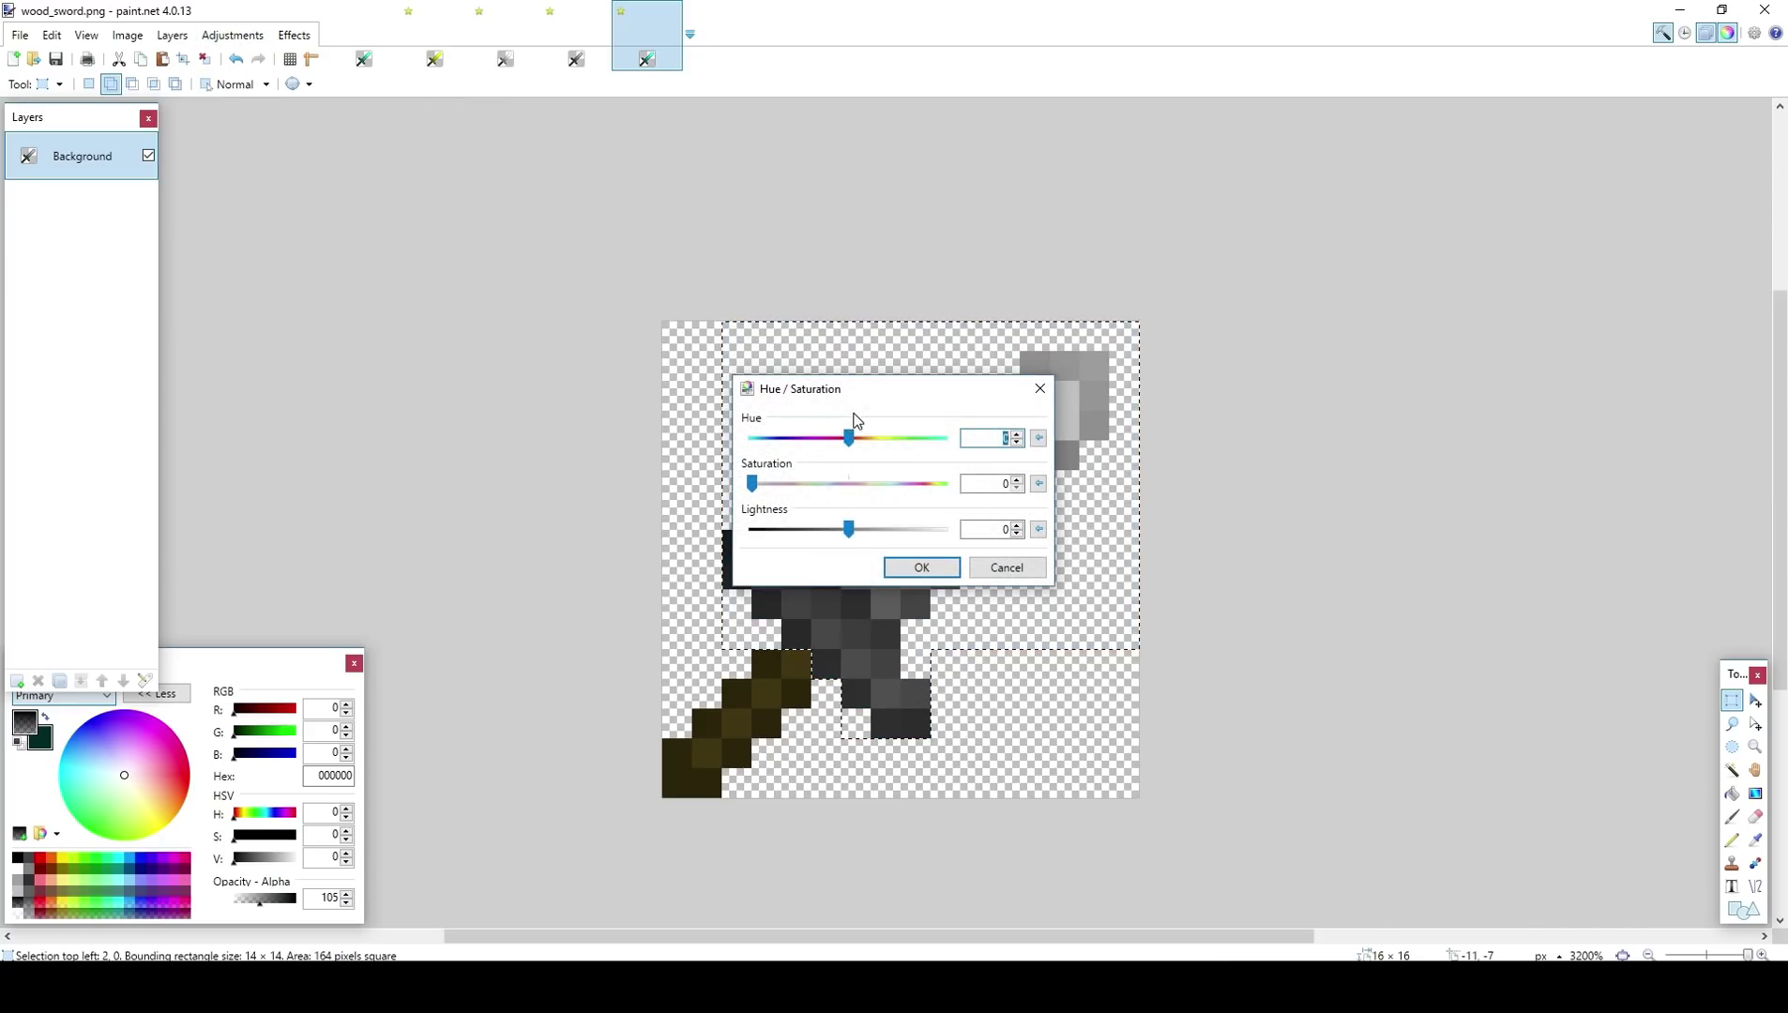
drag(922, 395, 414, 321)
click(496, 410)
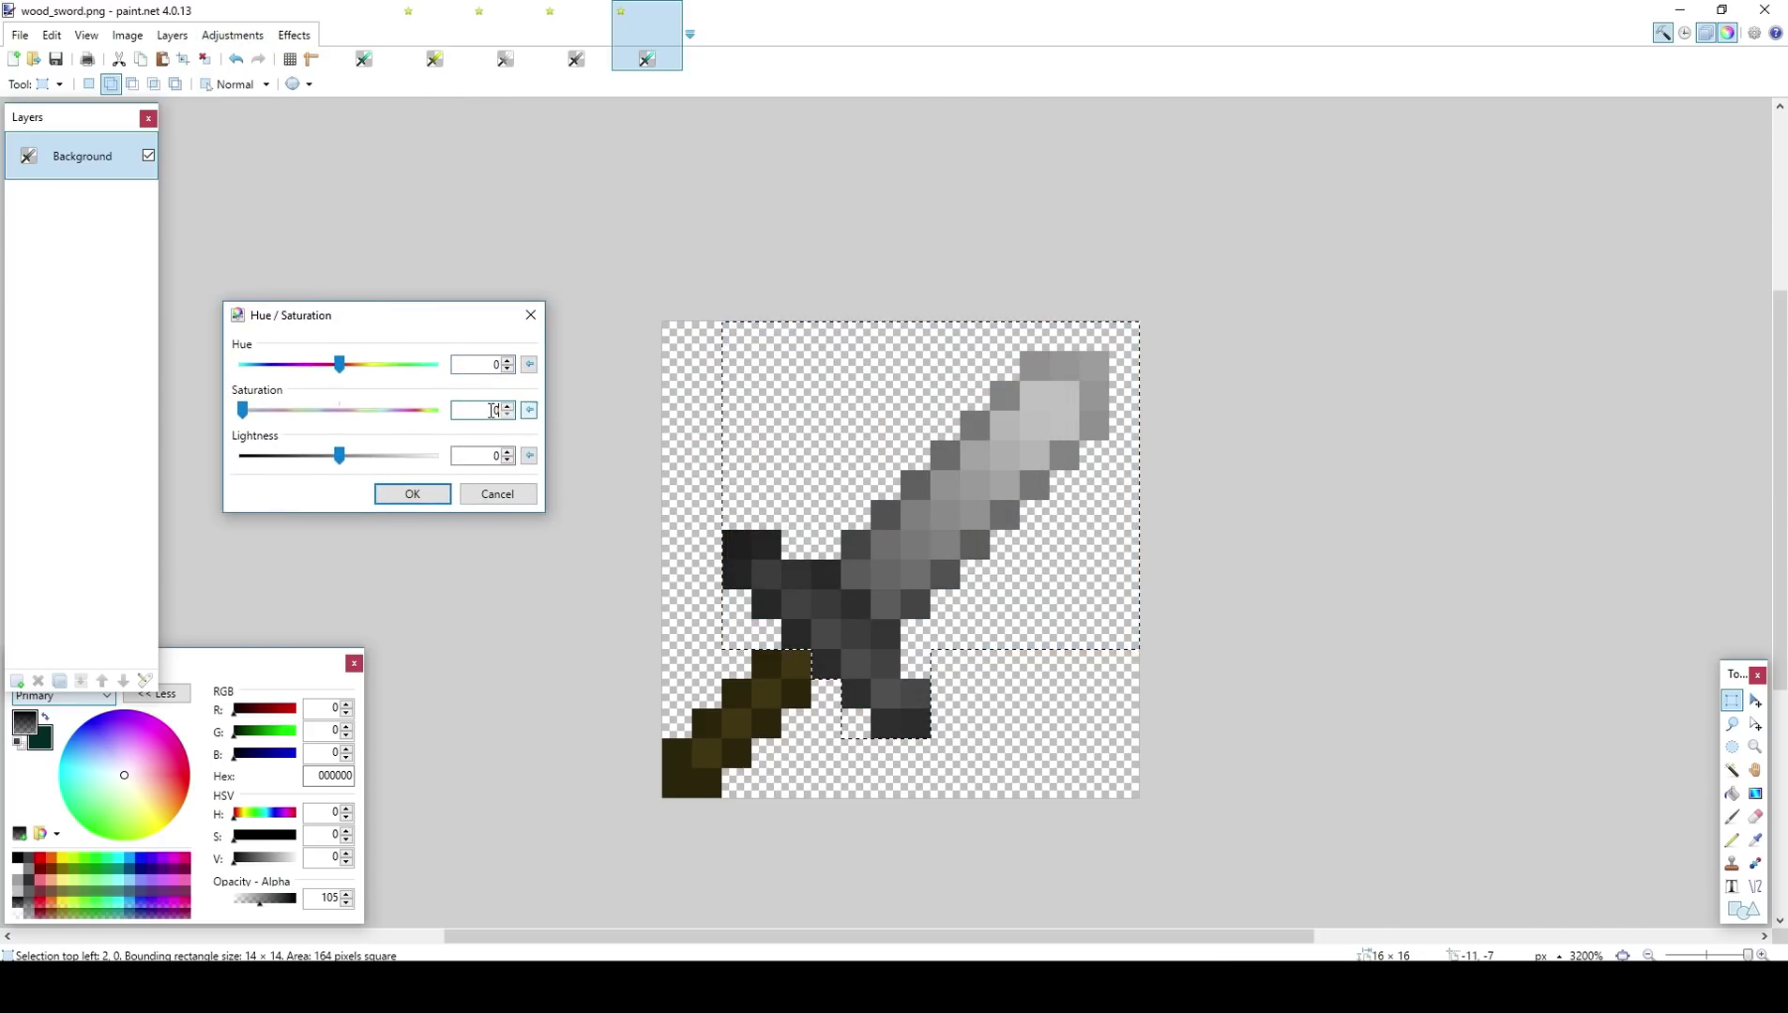
text(100)
click(342, 366)
drag(345, 373, 271, 351)
drag(339, 410, 434, 373)
drag(311, 413, 295, 408)
drag(428, 364, 319, 457)
click(412, 494)
click(686, 441)
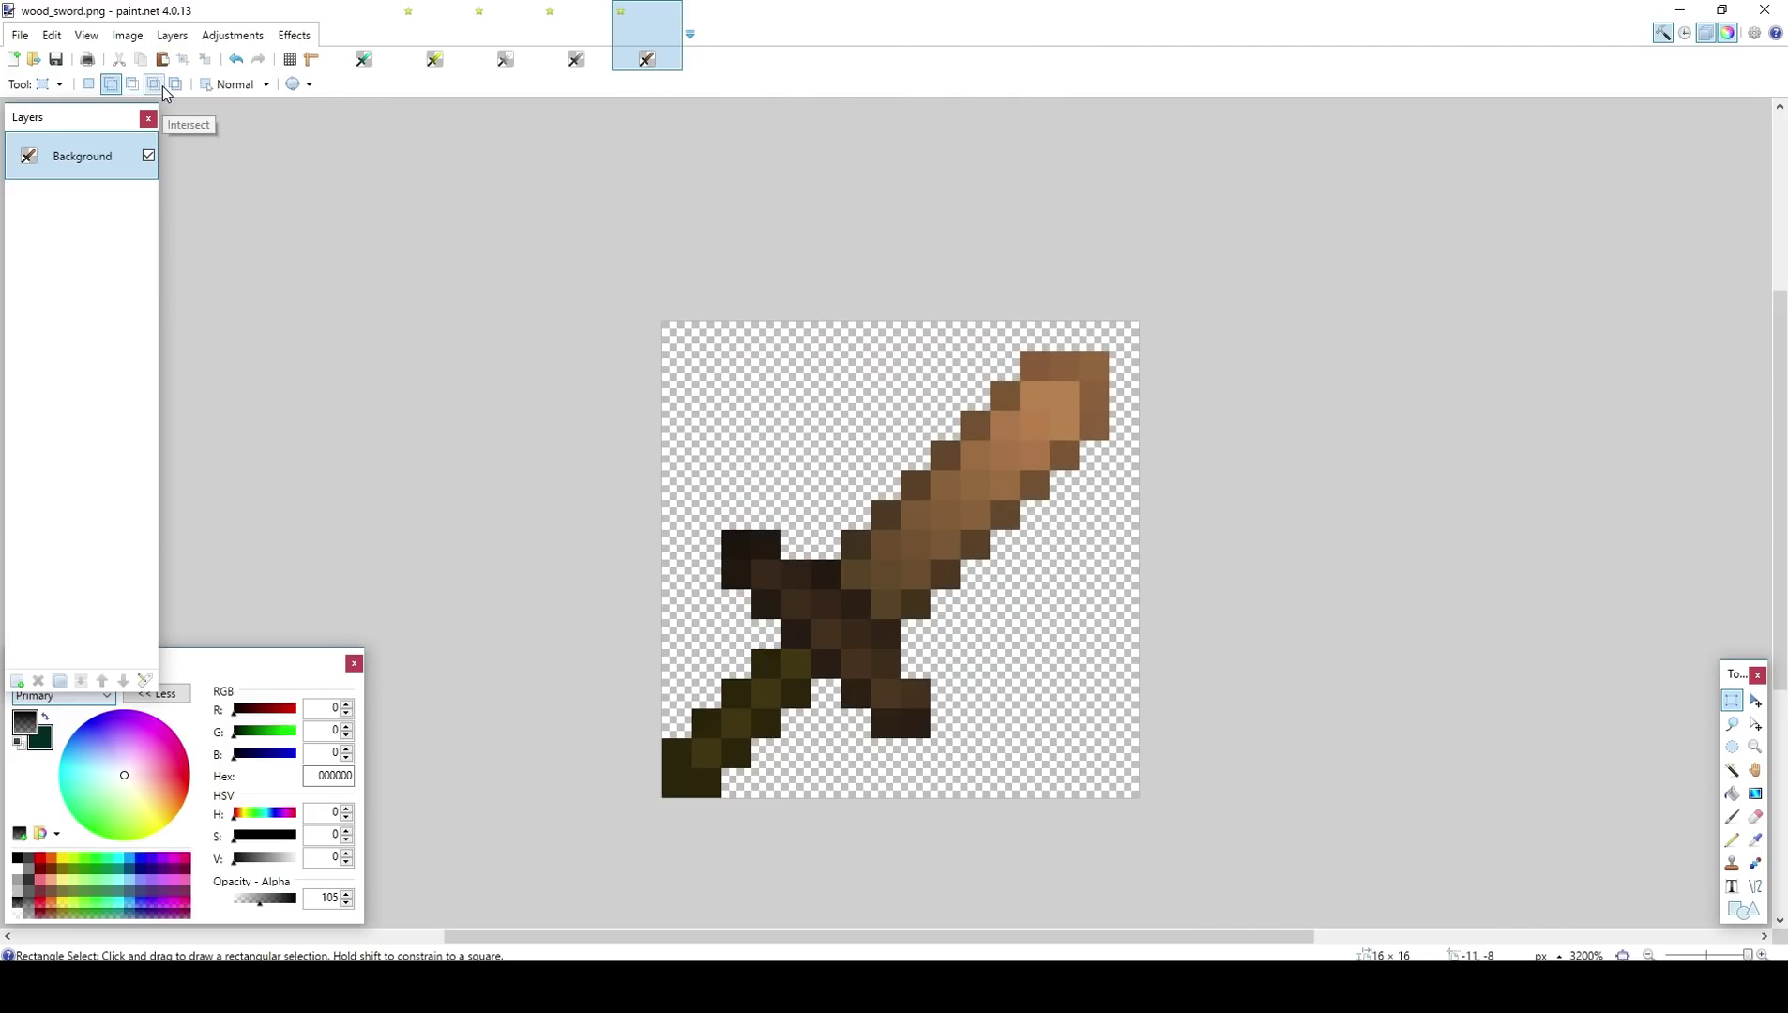
Step: Save the wood, stone, iron and gold sword images as PNG files
key(ctrl+s)
click(1039, 644)
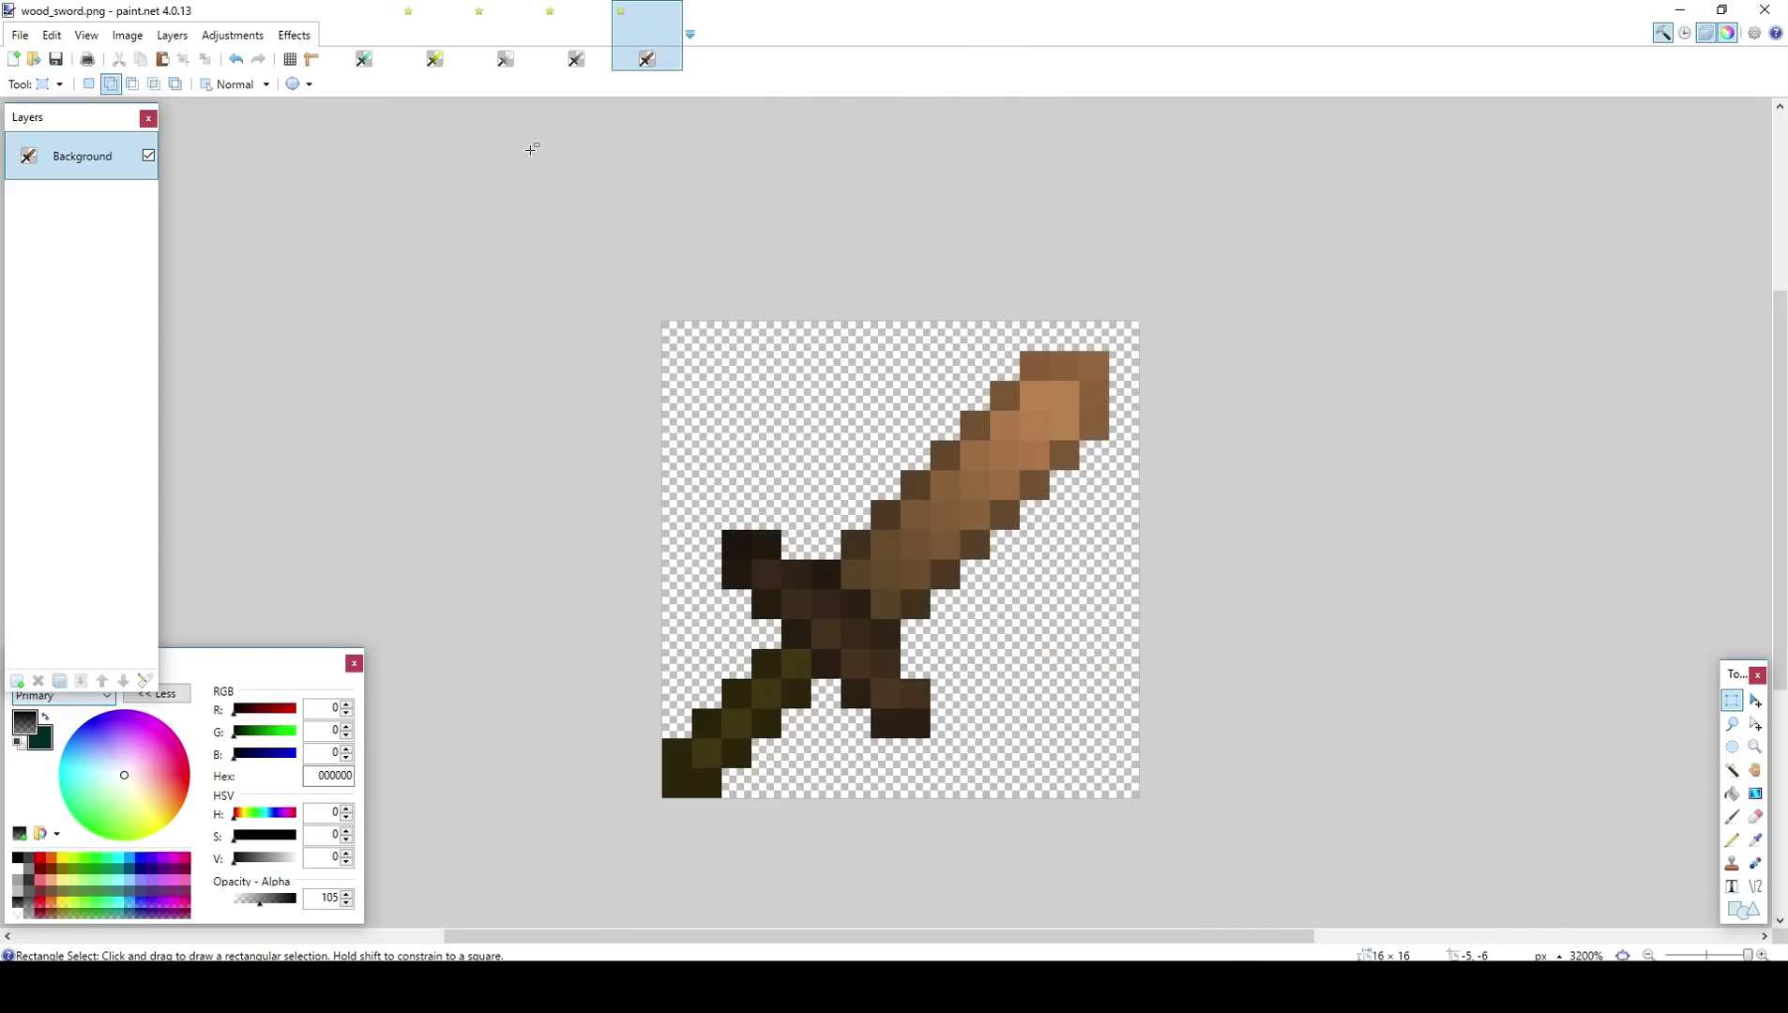
click(576, 58)
key(ctrl+s)
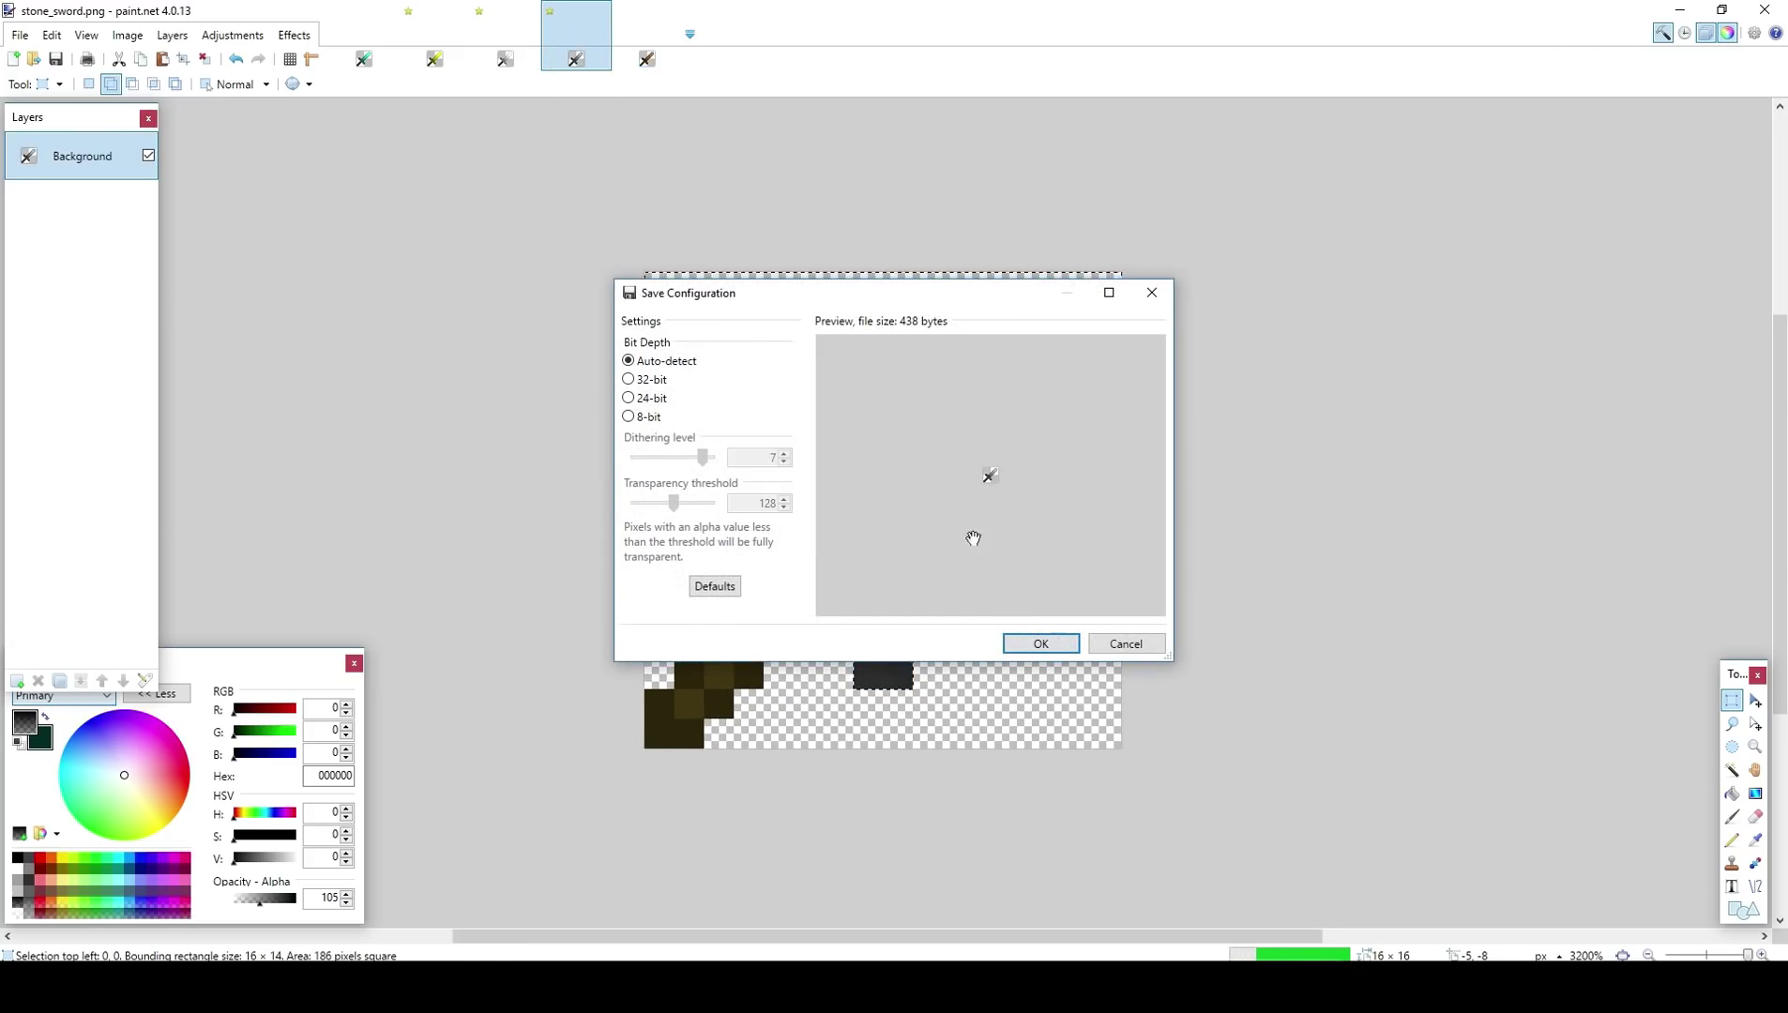
click(1039, 644)
click(518, 60)
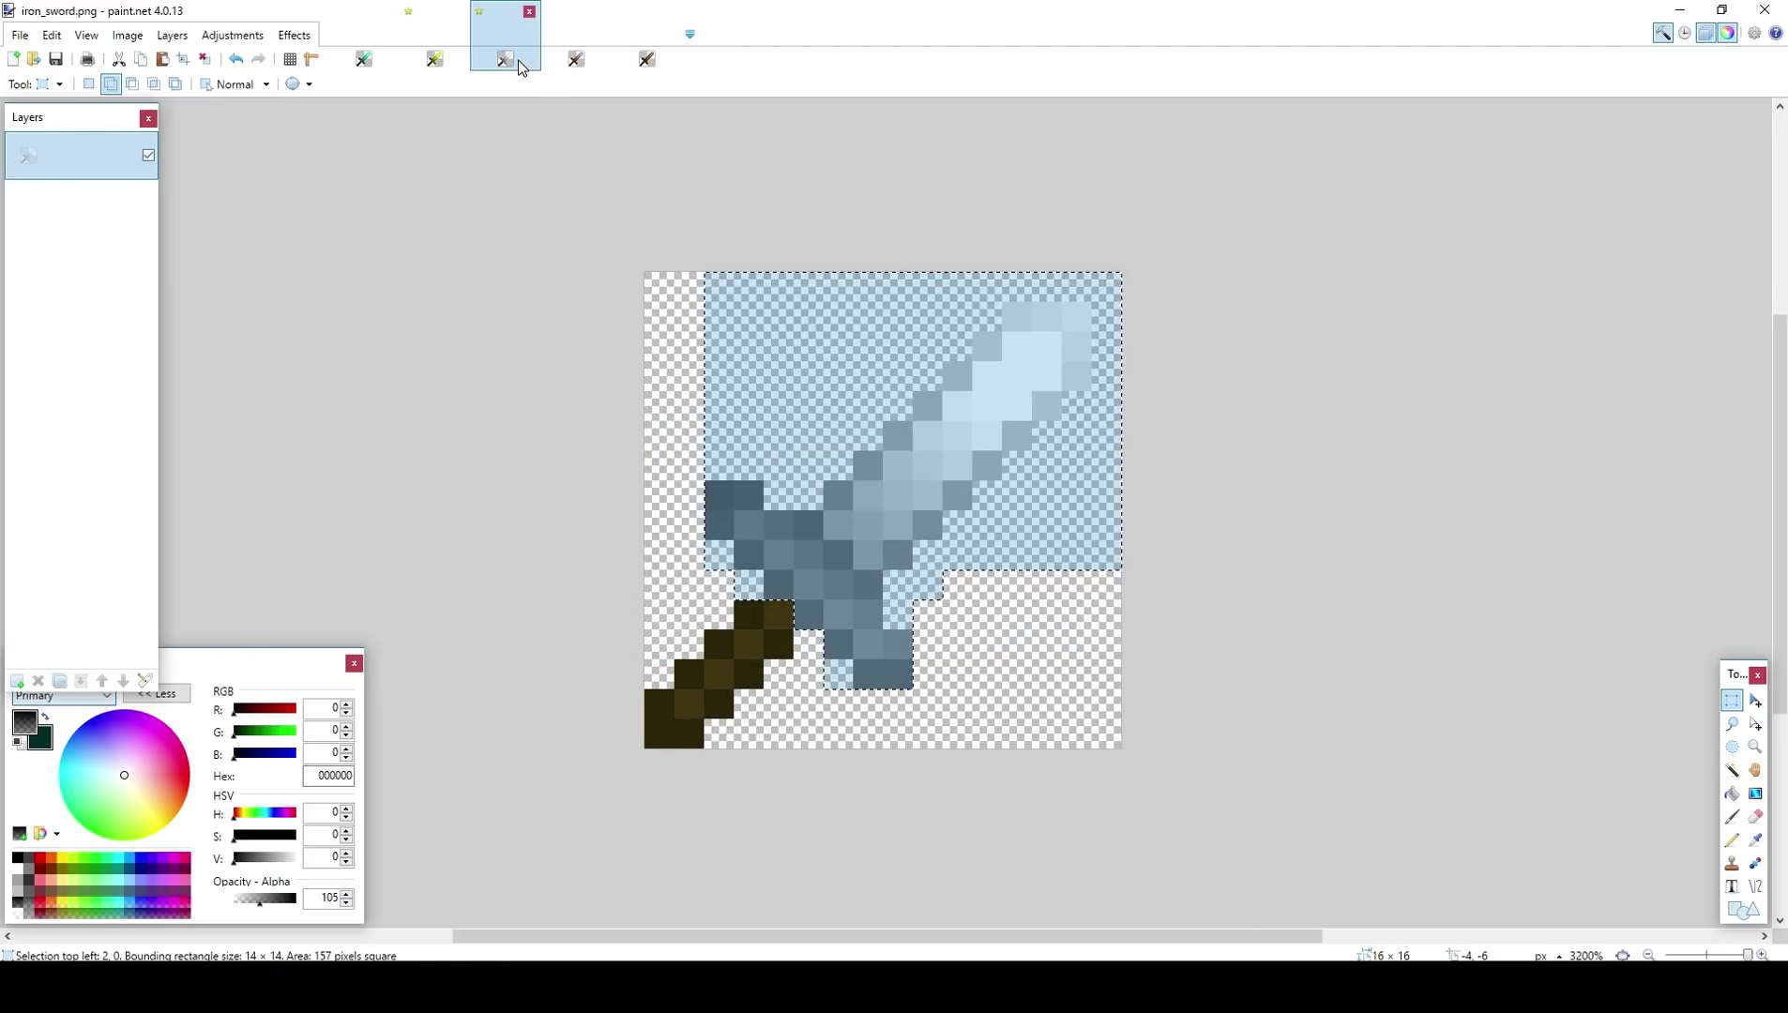
key(ctrl+s)
click(1039, 644)
click(434, 59)
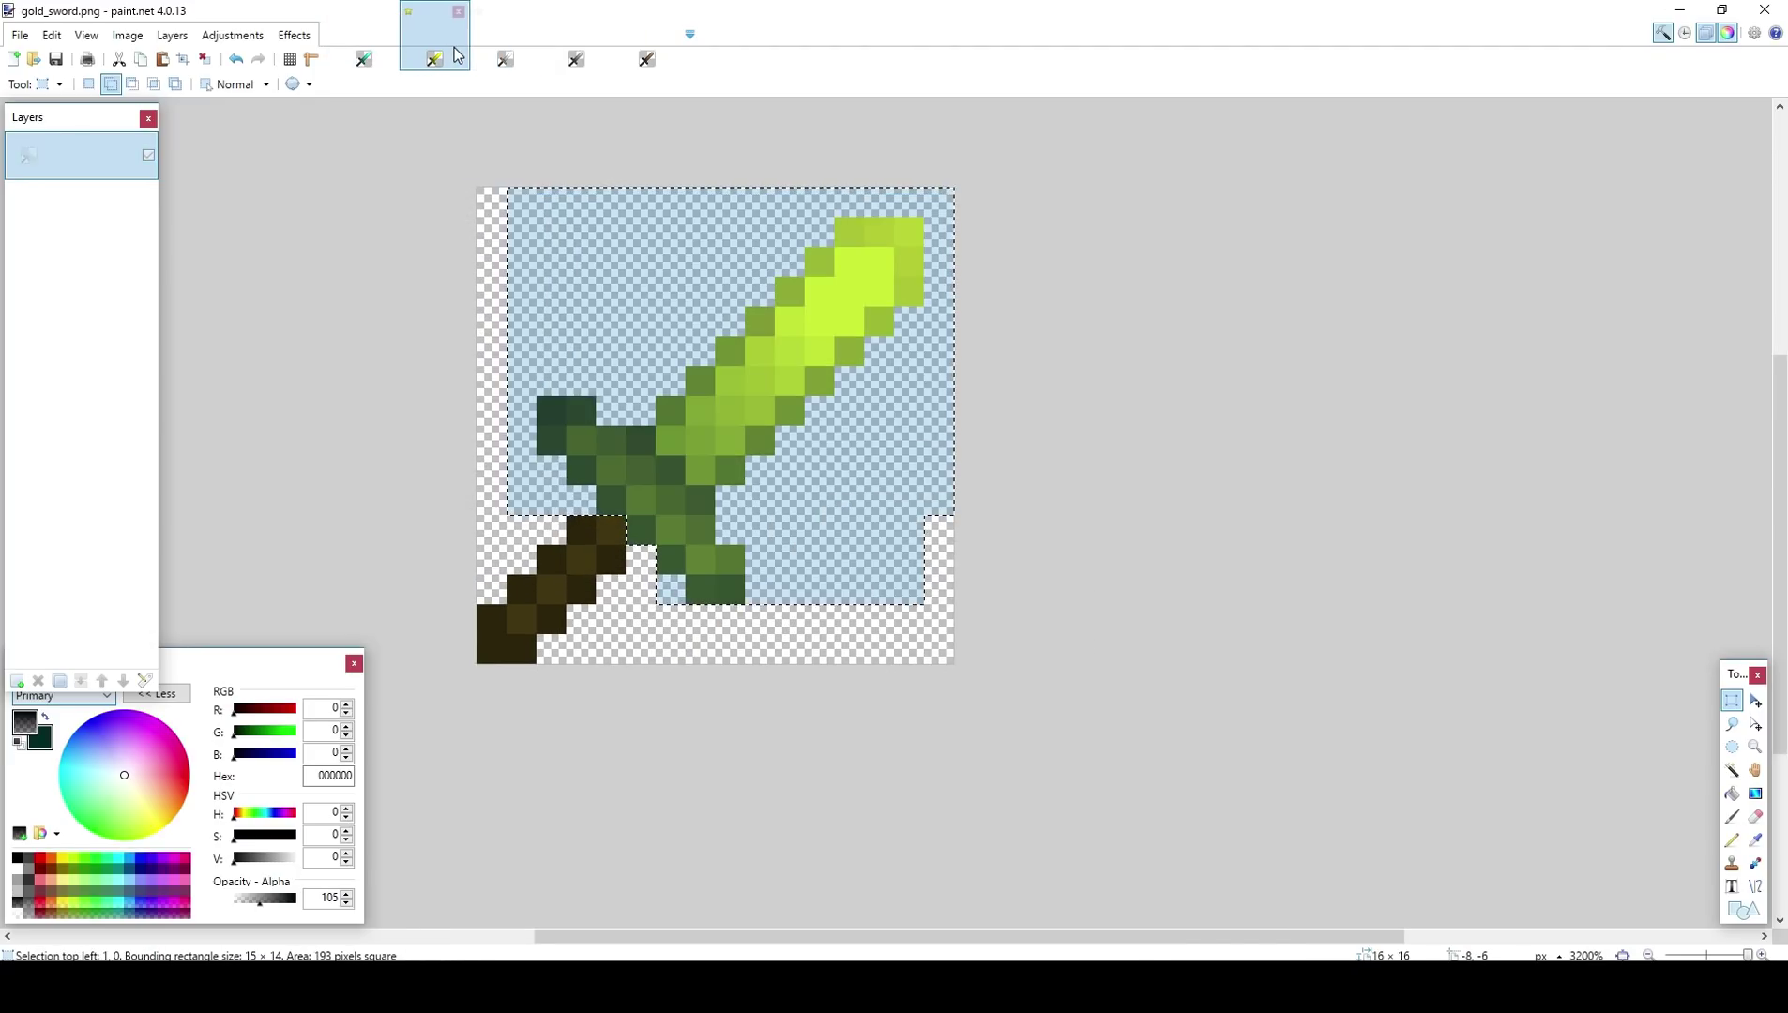
key(ctrl+s)
click(1040, 643)
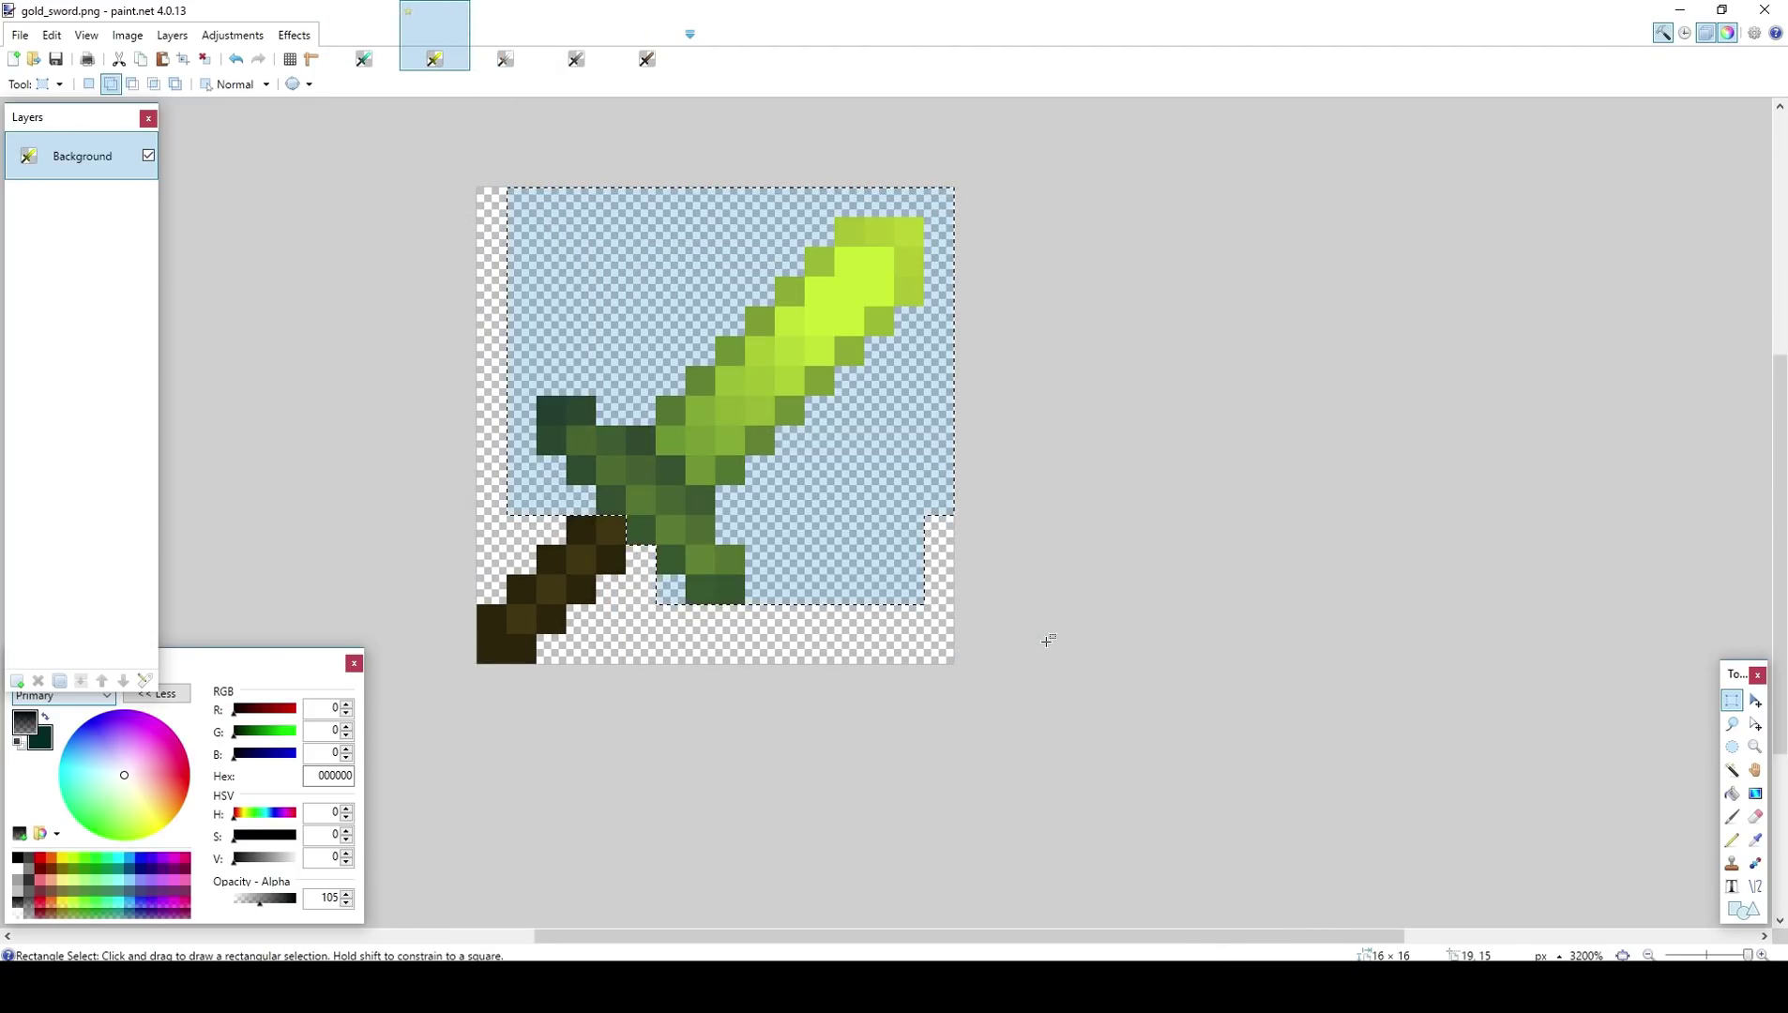
click(950, 586)
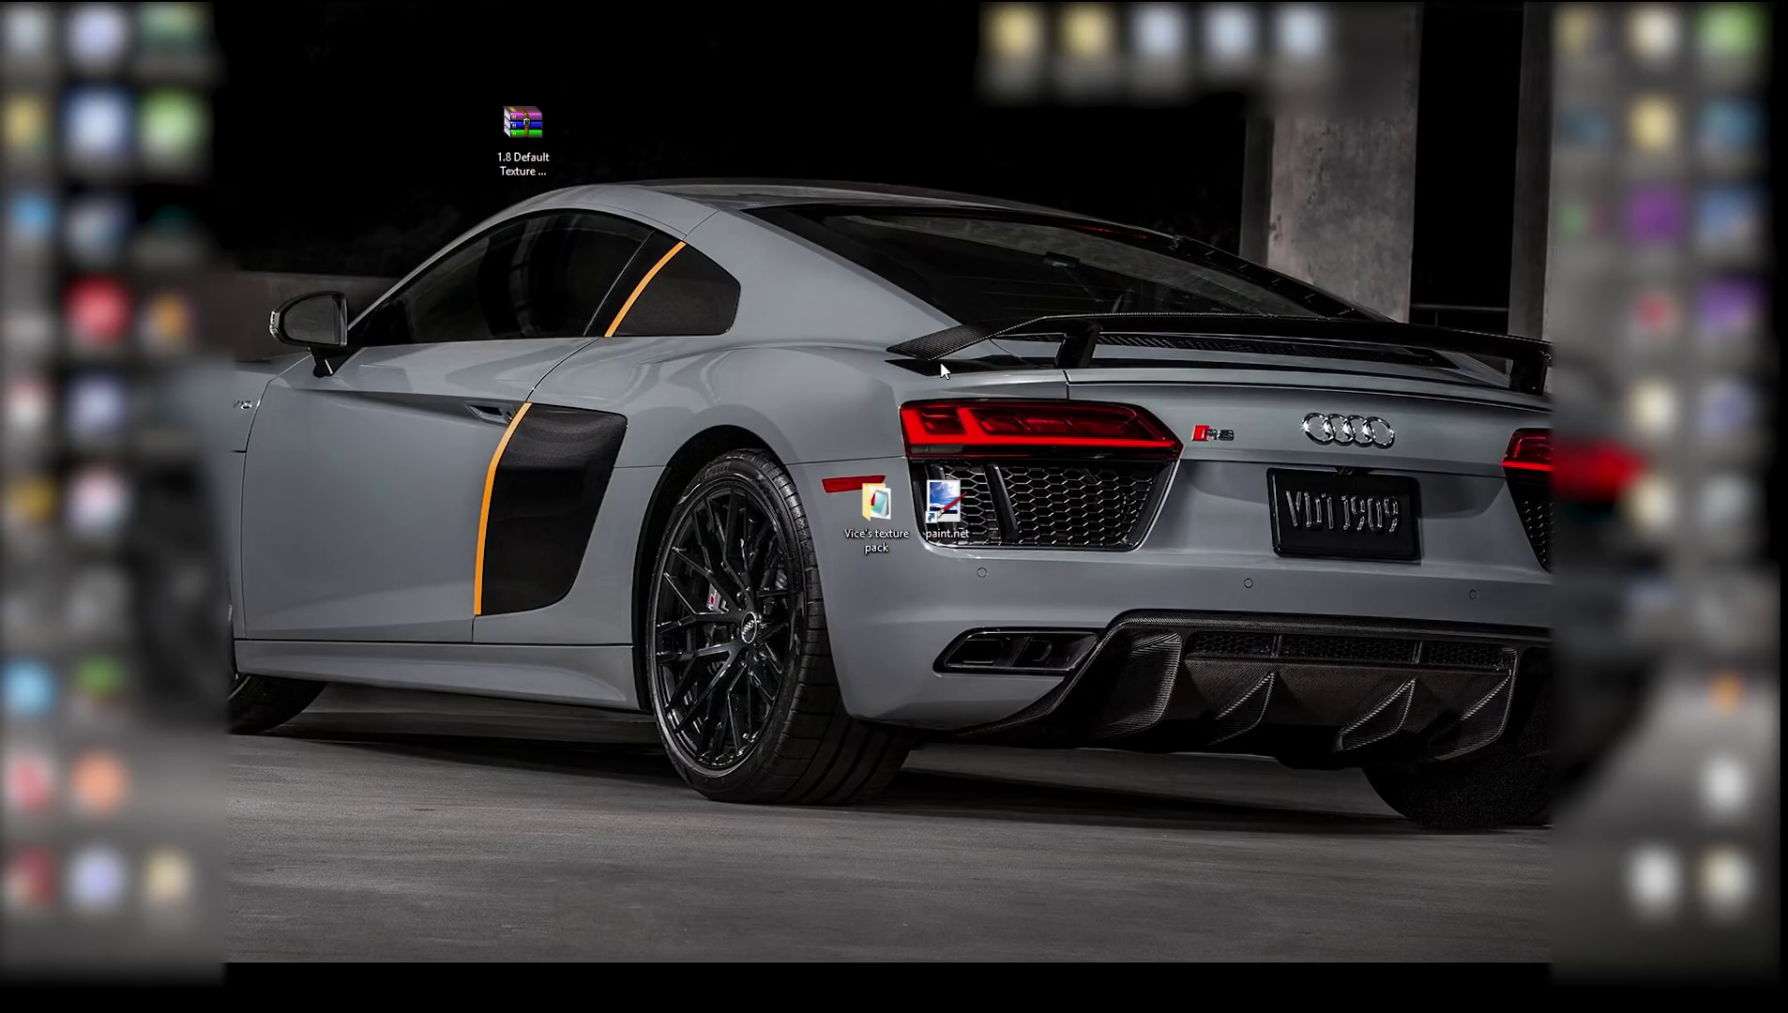
Step: Open %appdata%\.minecraft\resourcepacks and move the Vice's texture pack folder into it
key(super+r)
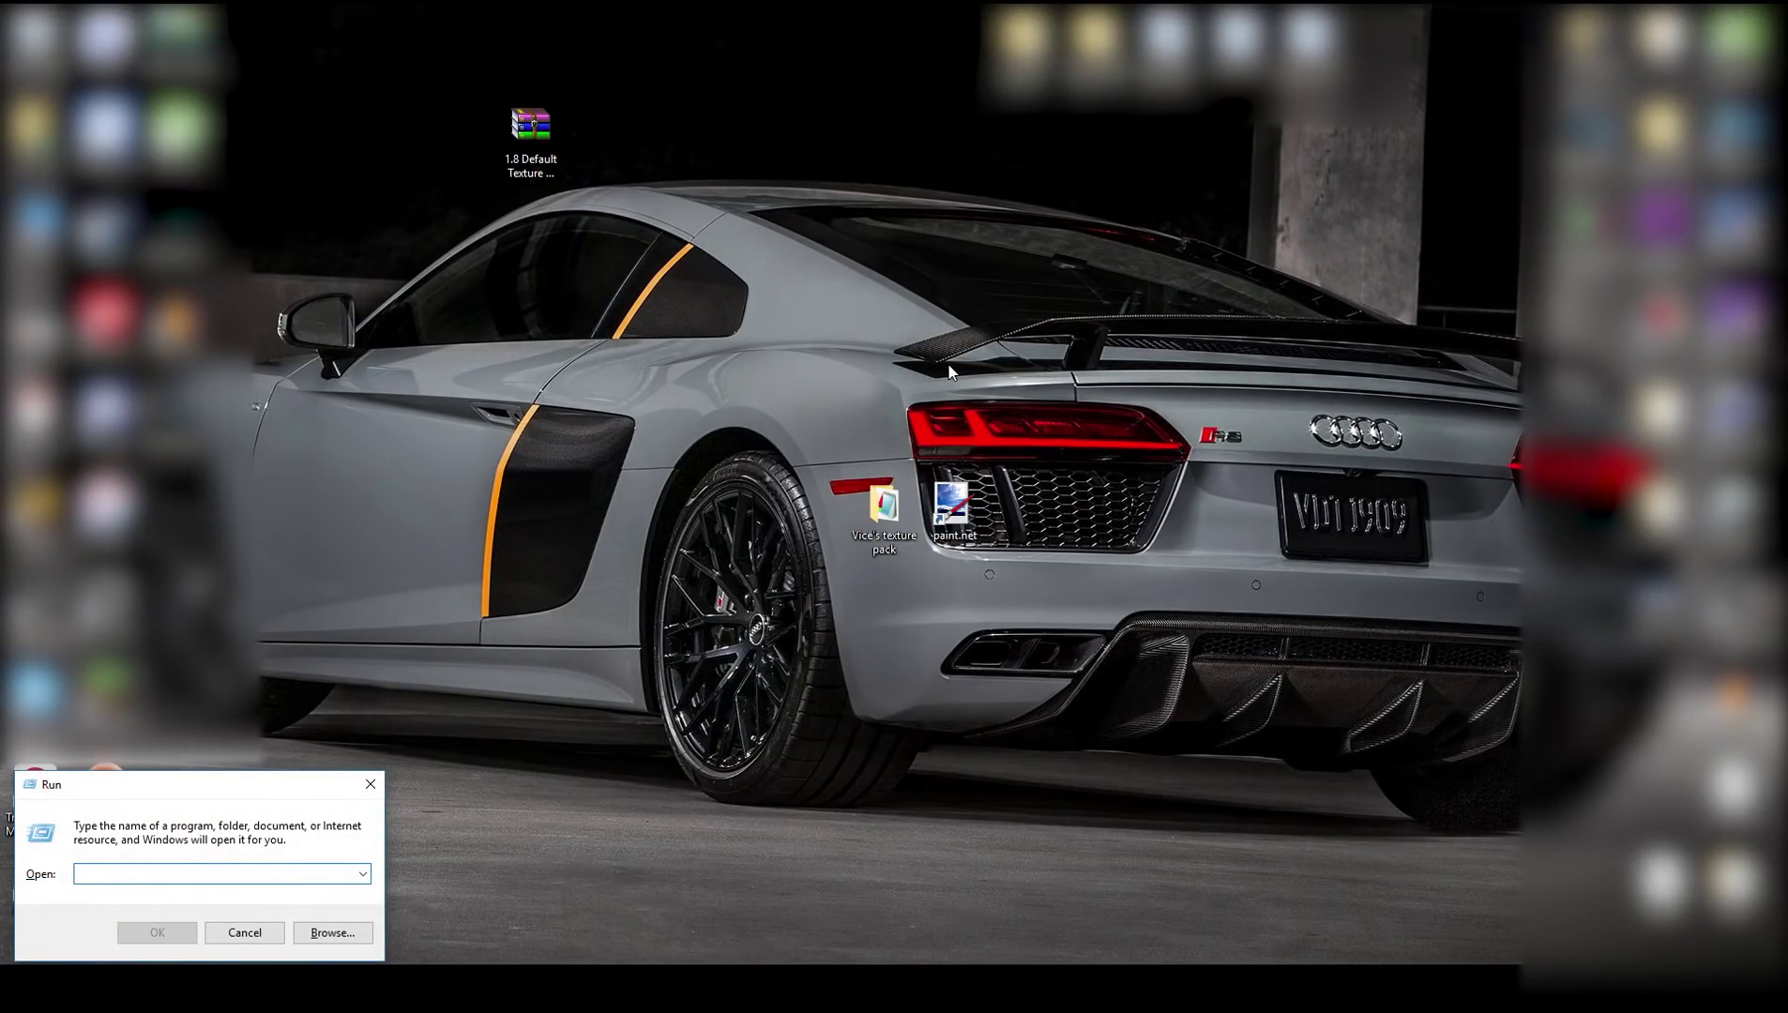
text(%app)
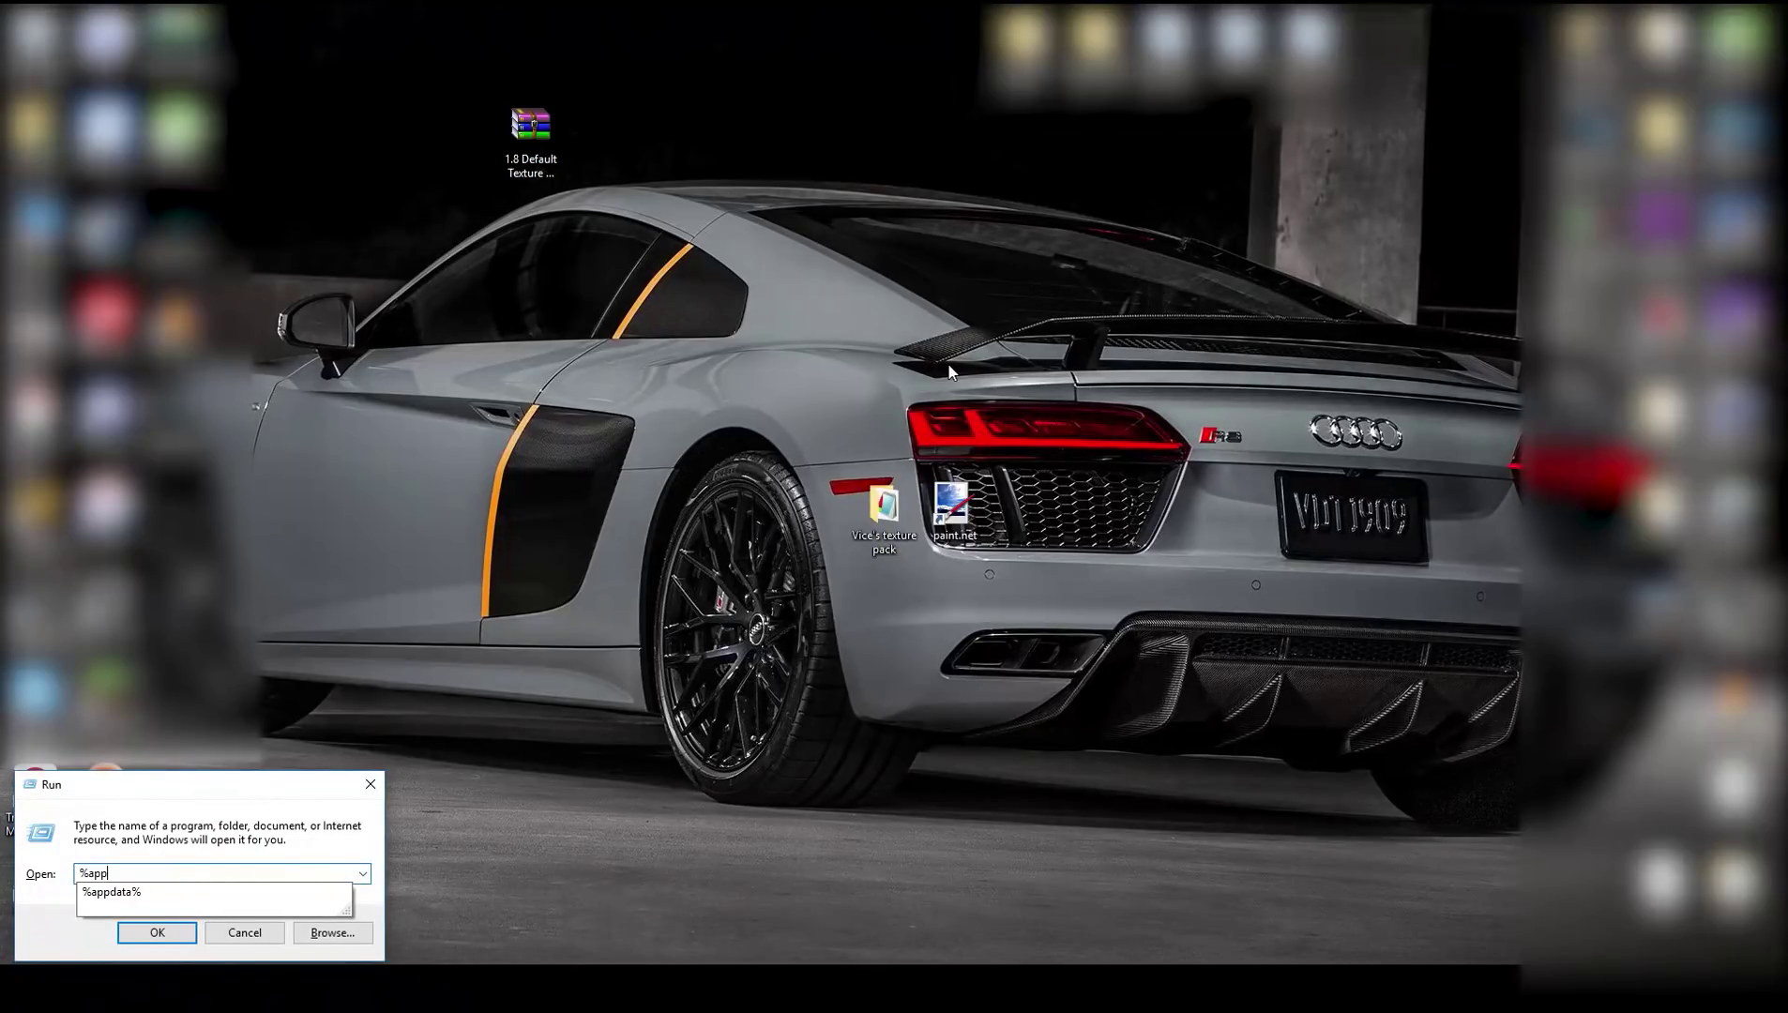
text(dd)
key(Return)
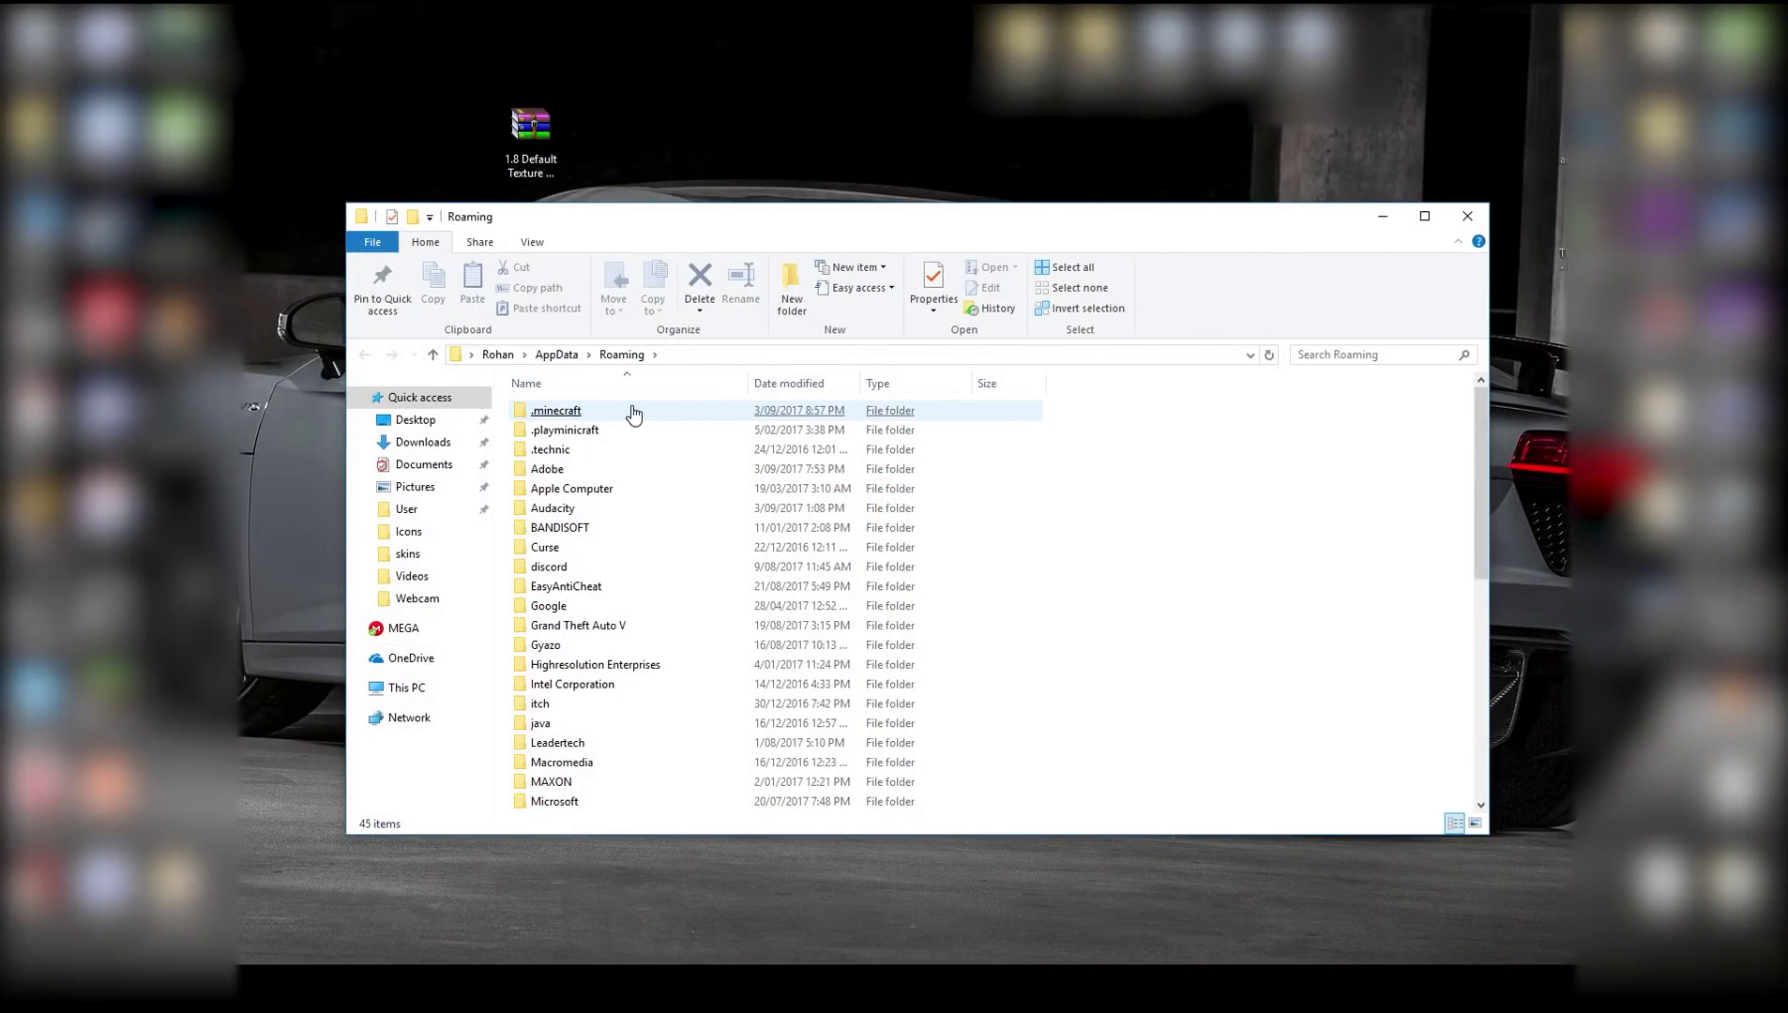
double_click(563, 411)
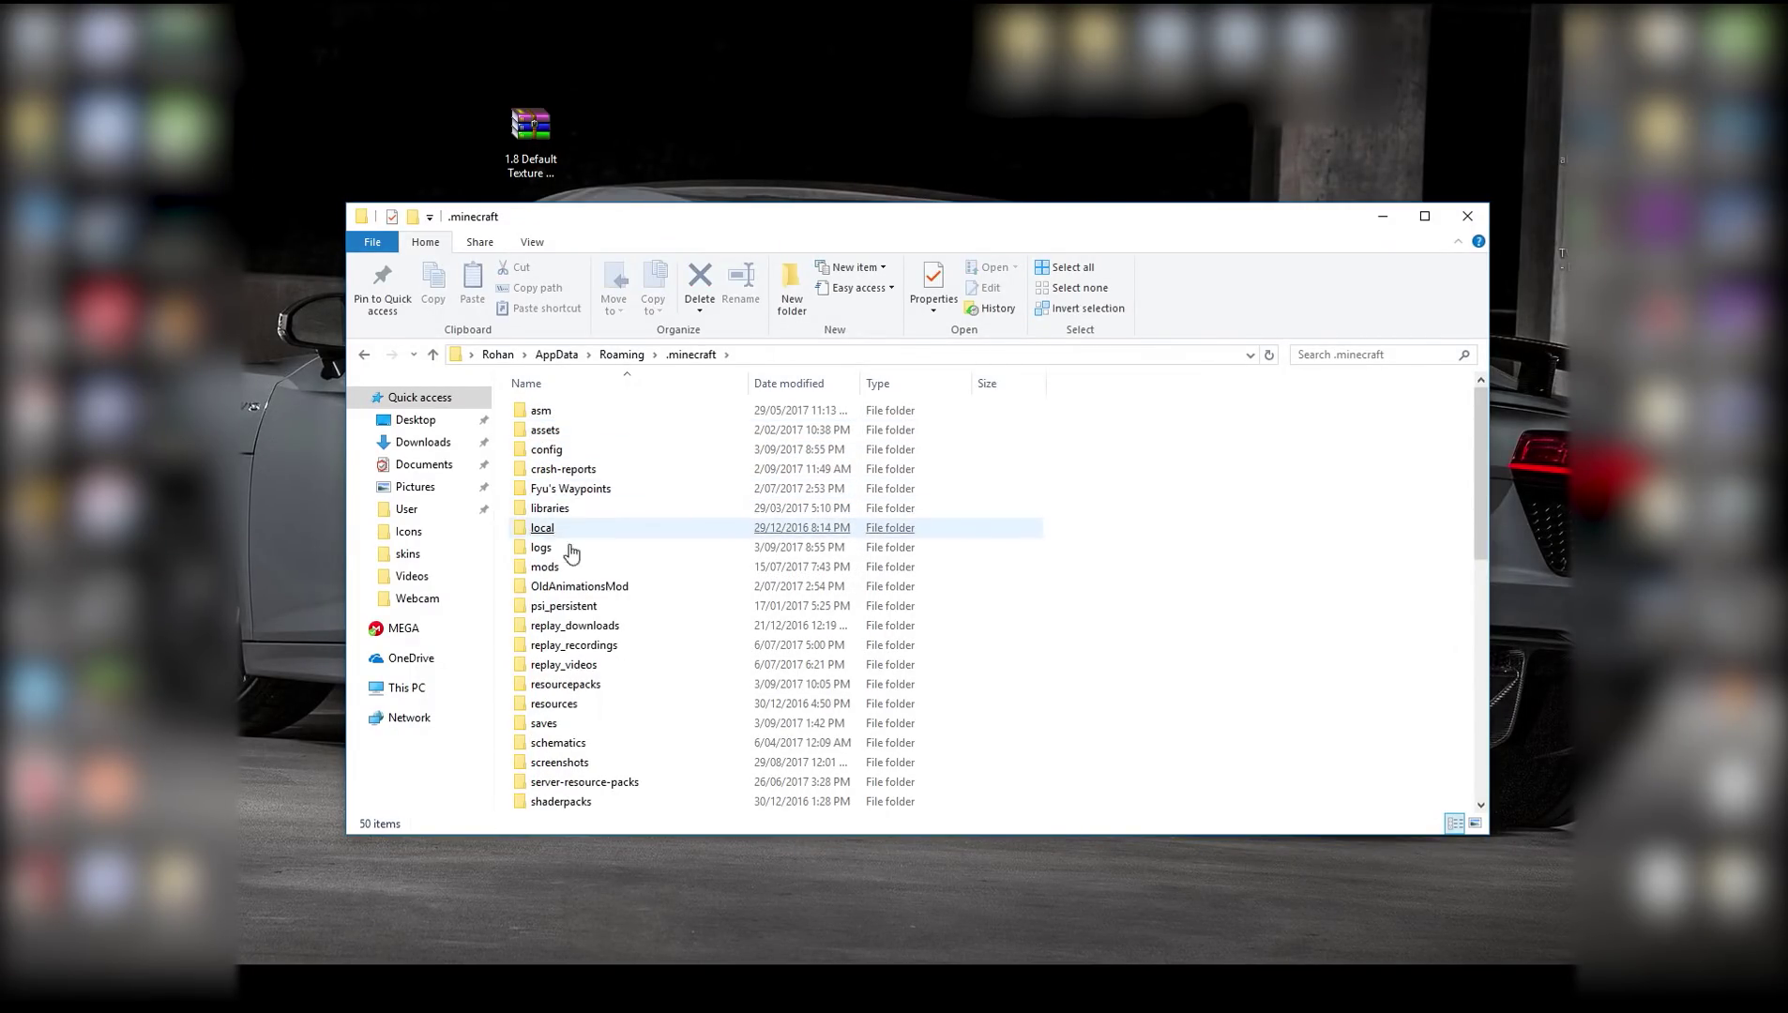
double_click(617, 685)
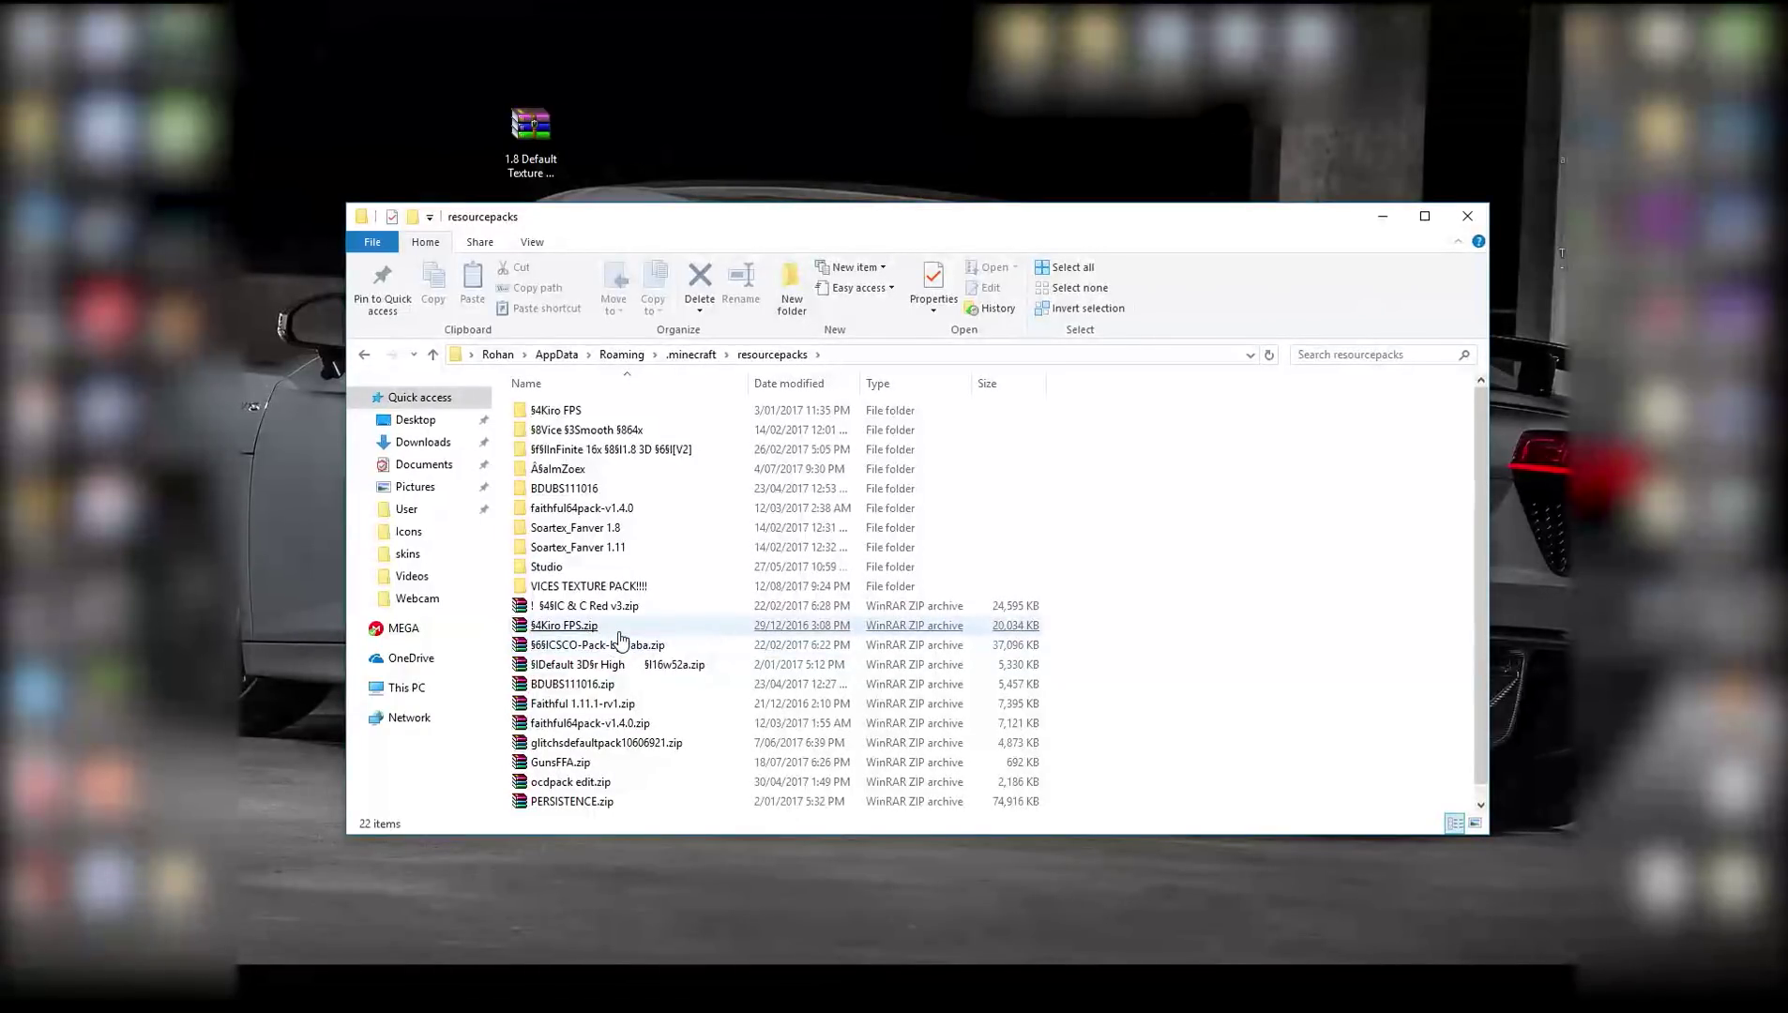
key(alt+Left)
double_click(599, 688)
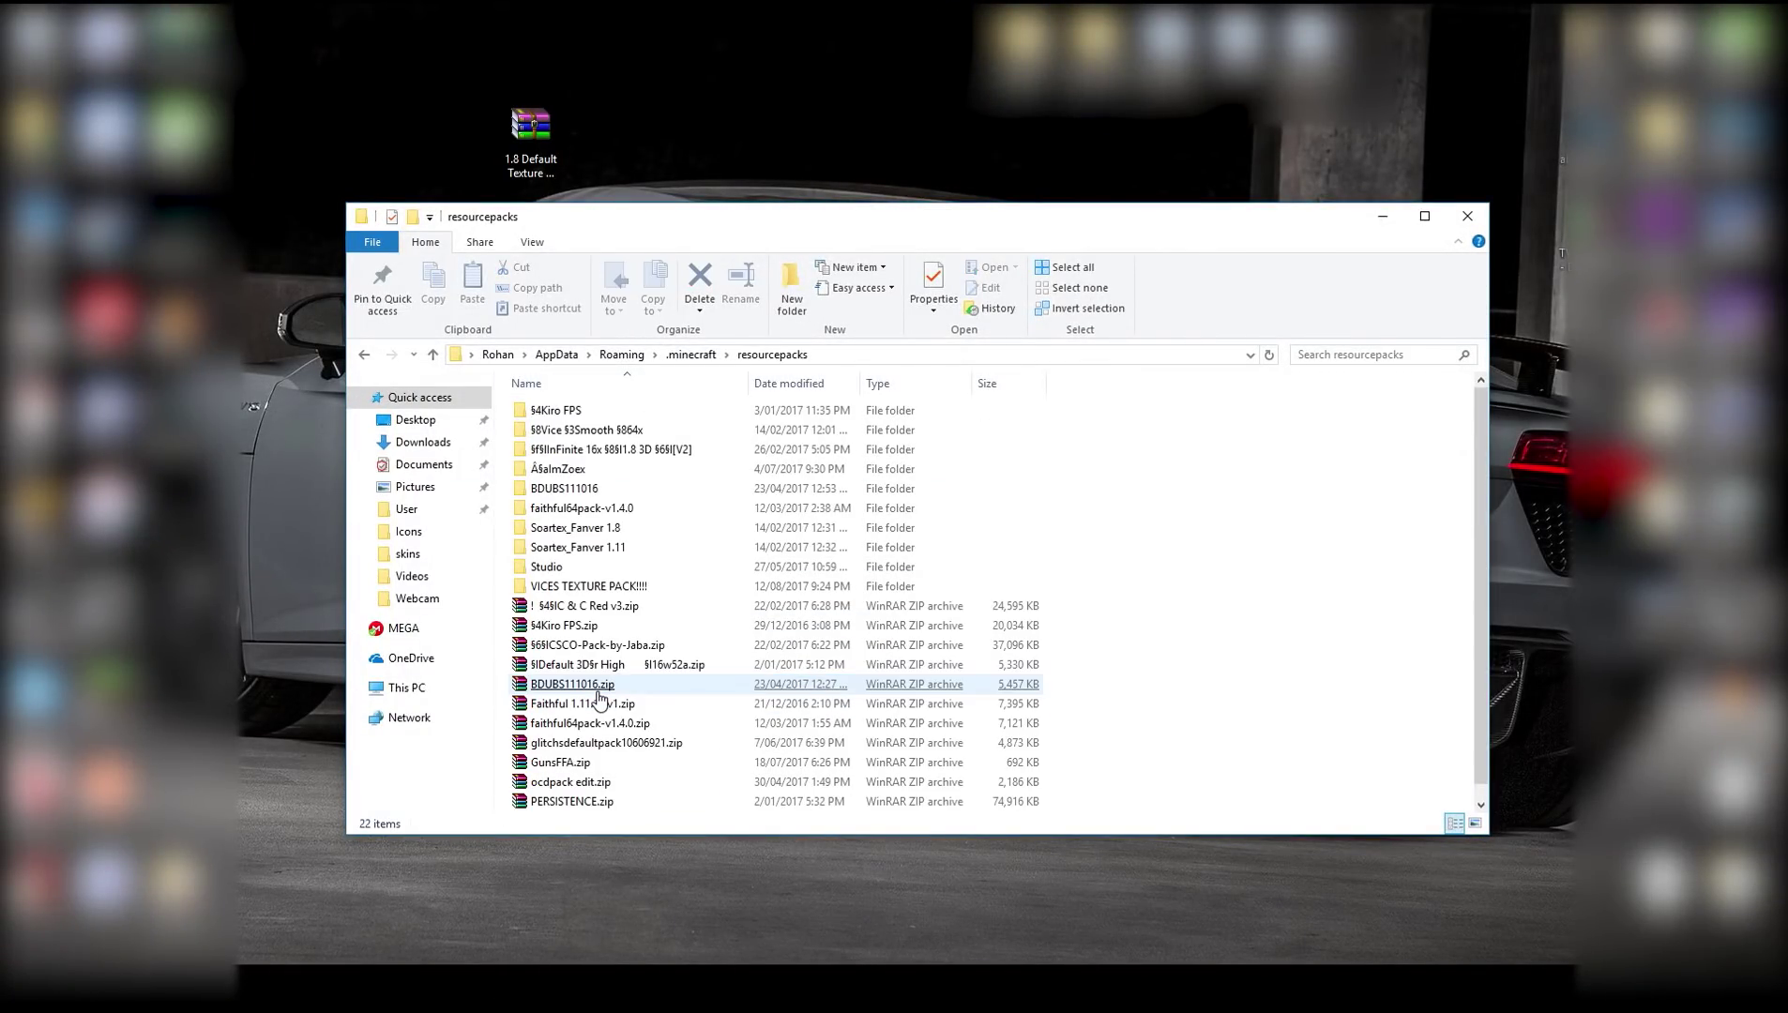
click(631, 572)
drag(618, 221, 1296, 213)
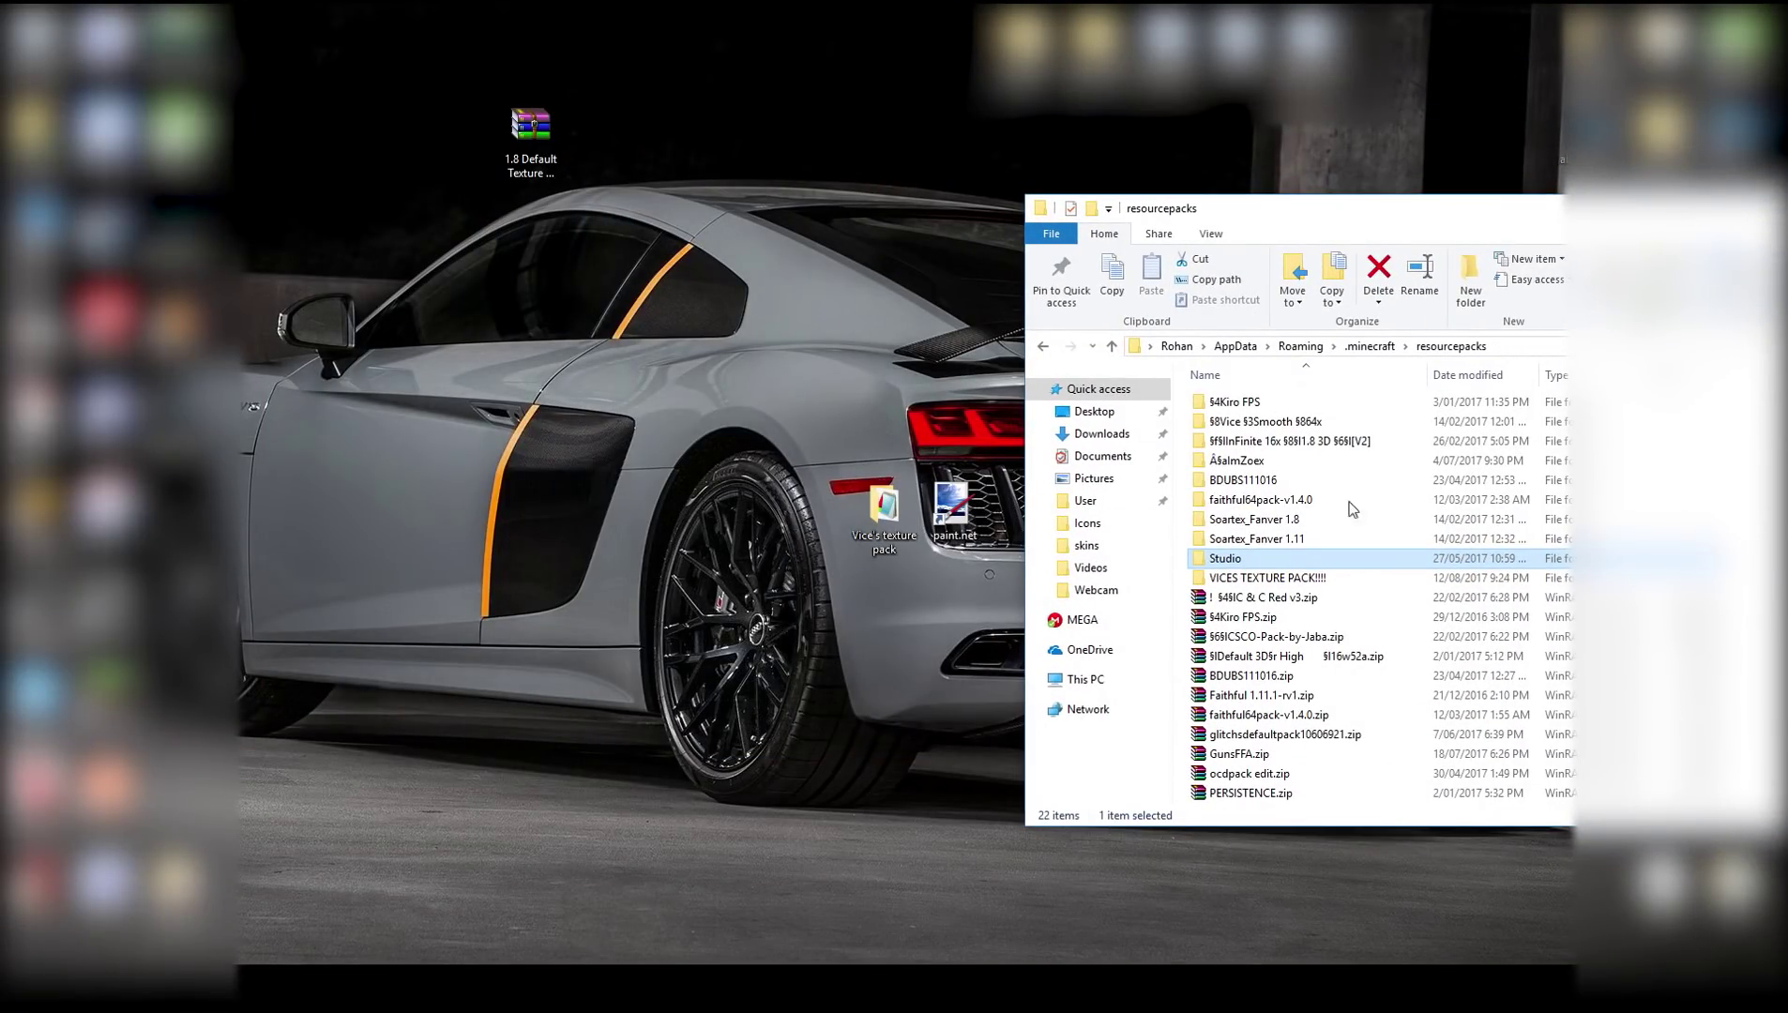
key(ctrl+v)
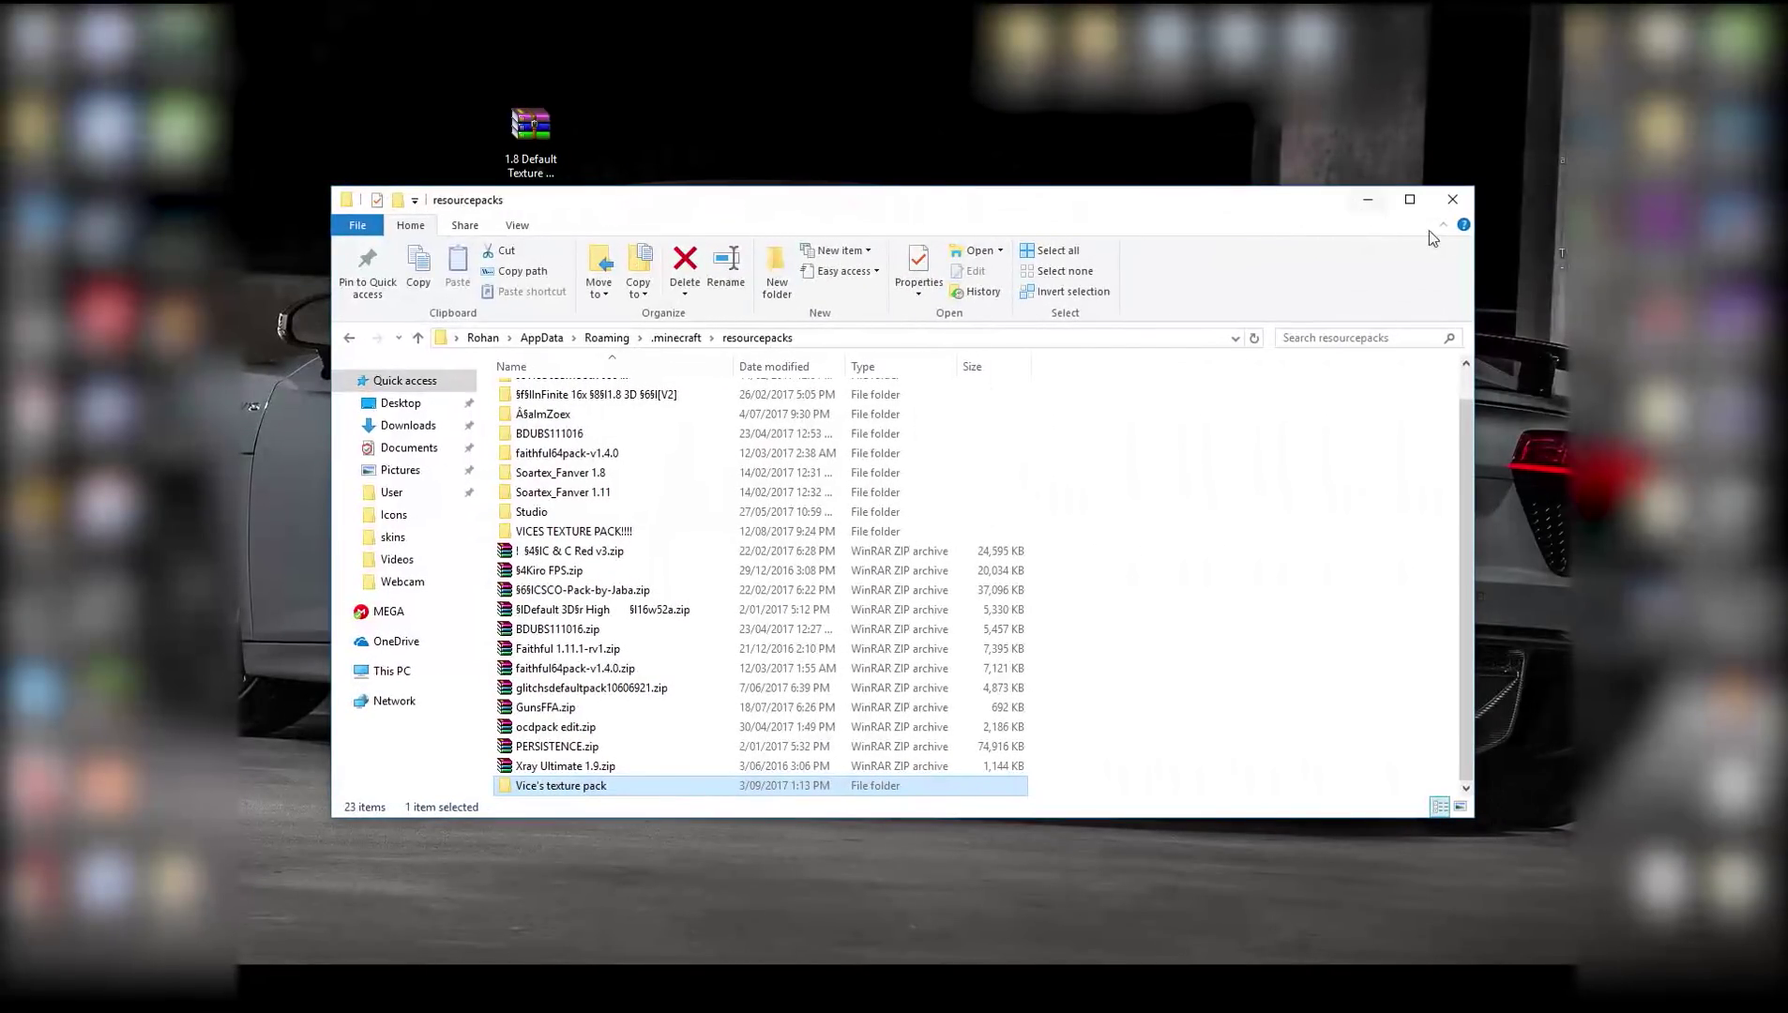
Step: Back in Minecraft, pose in front view blocking with the held sword
click(1466, 201)
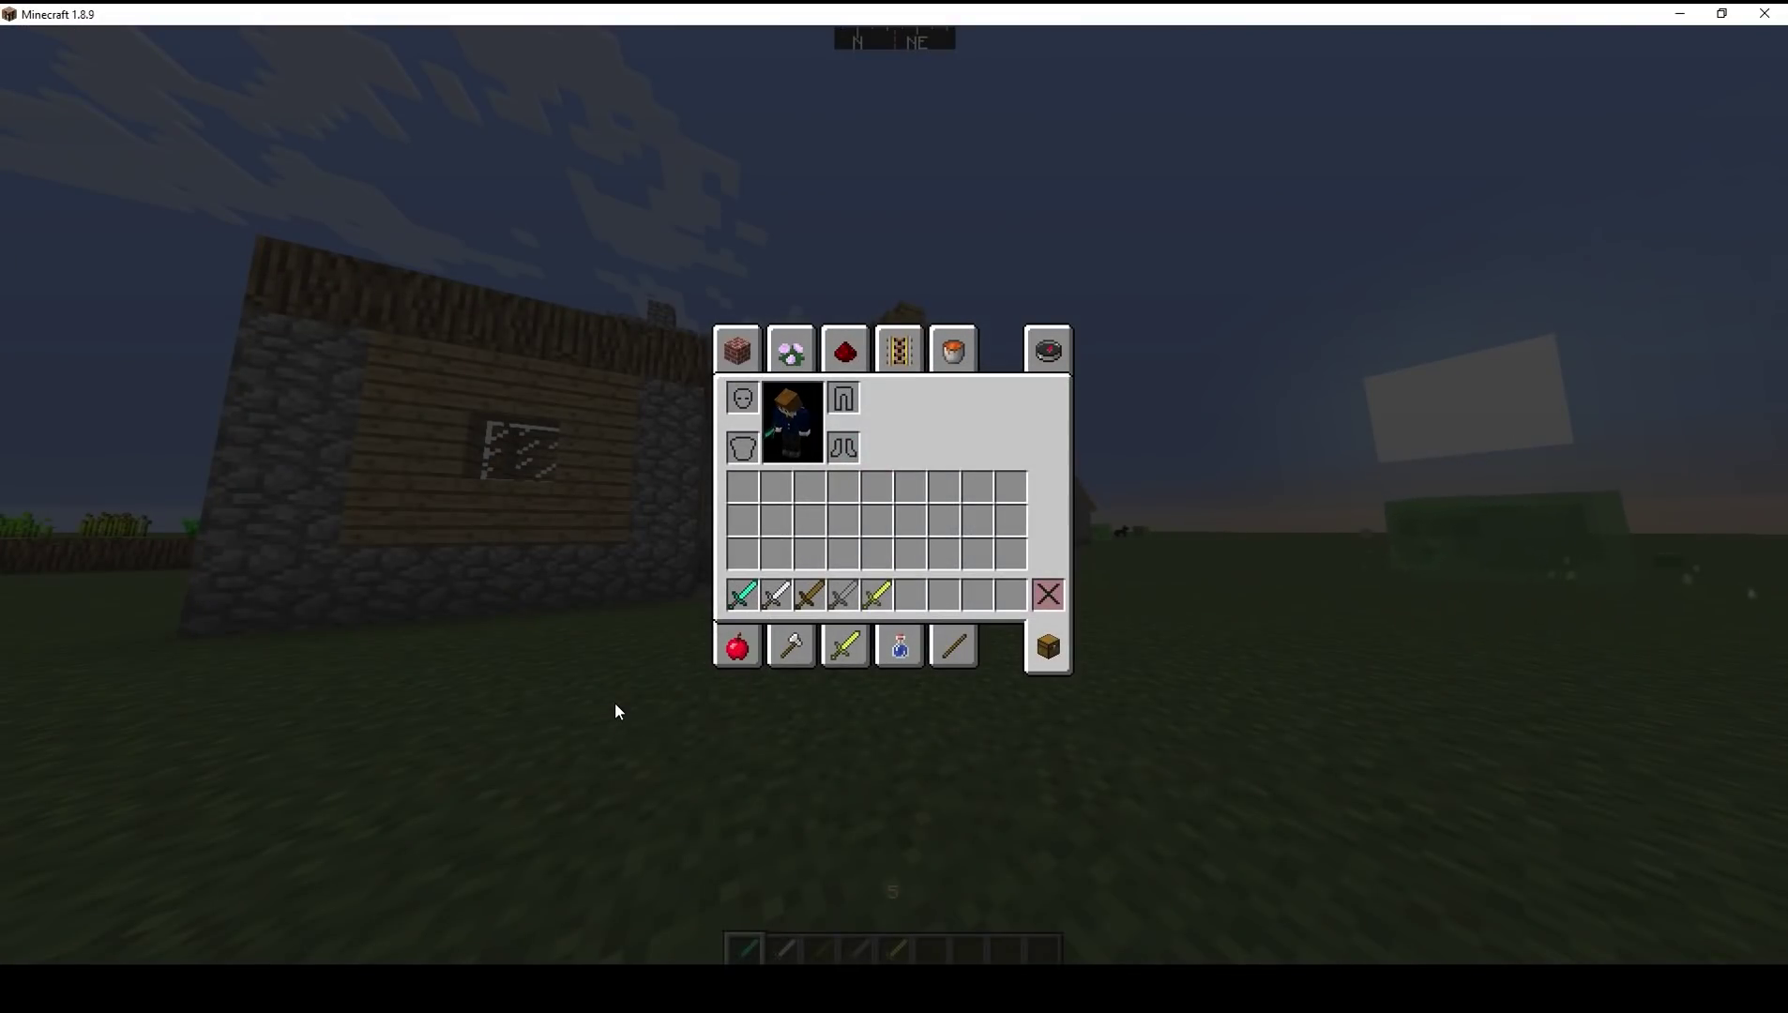
key(e)
key(F5)
key(F5)
key(F5)
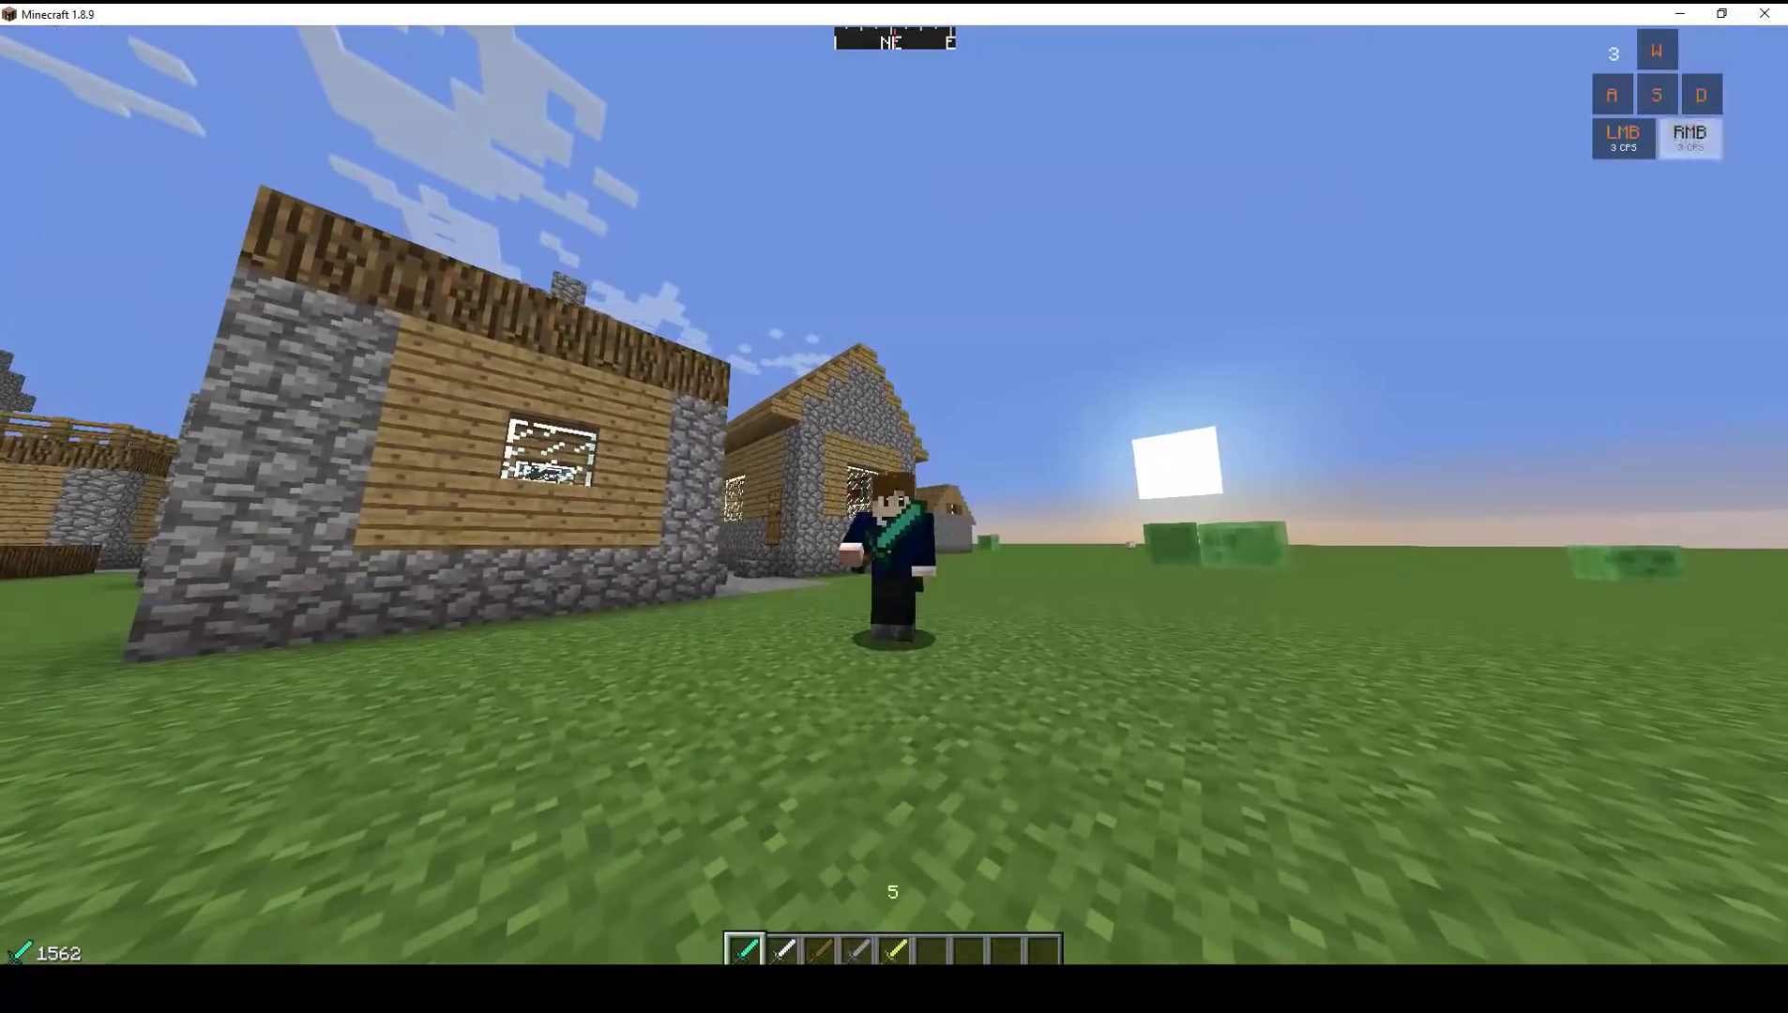
right_click(894, 499)
key(shift)
scroll(894, 499, down, 4)
Step: Enable Vice's texture pack under Options > Resource Packs
key(Escape)
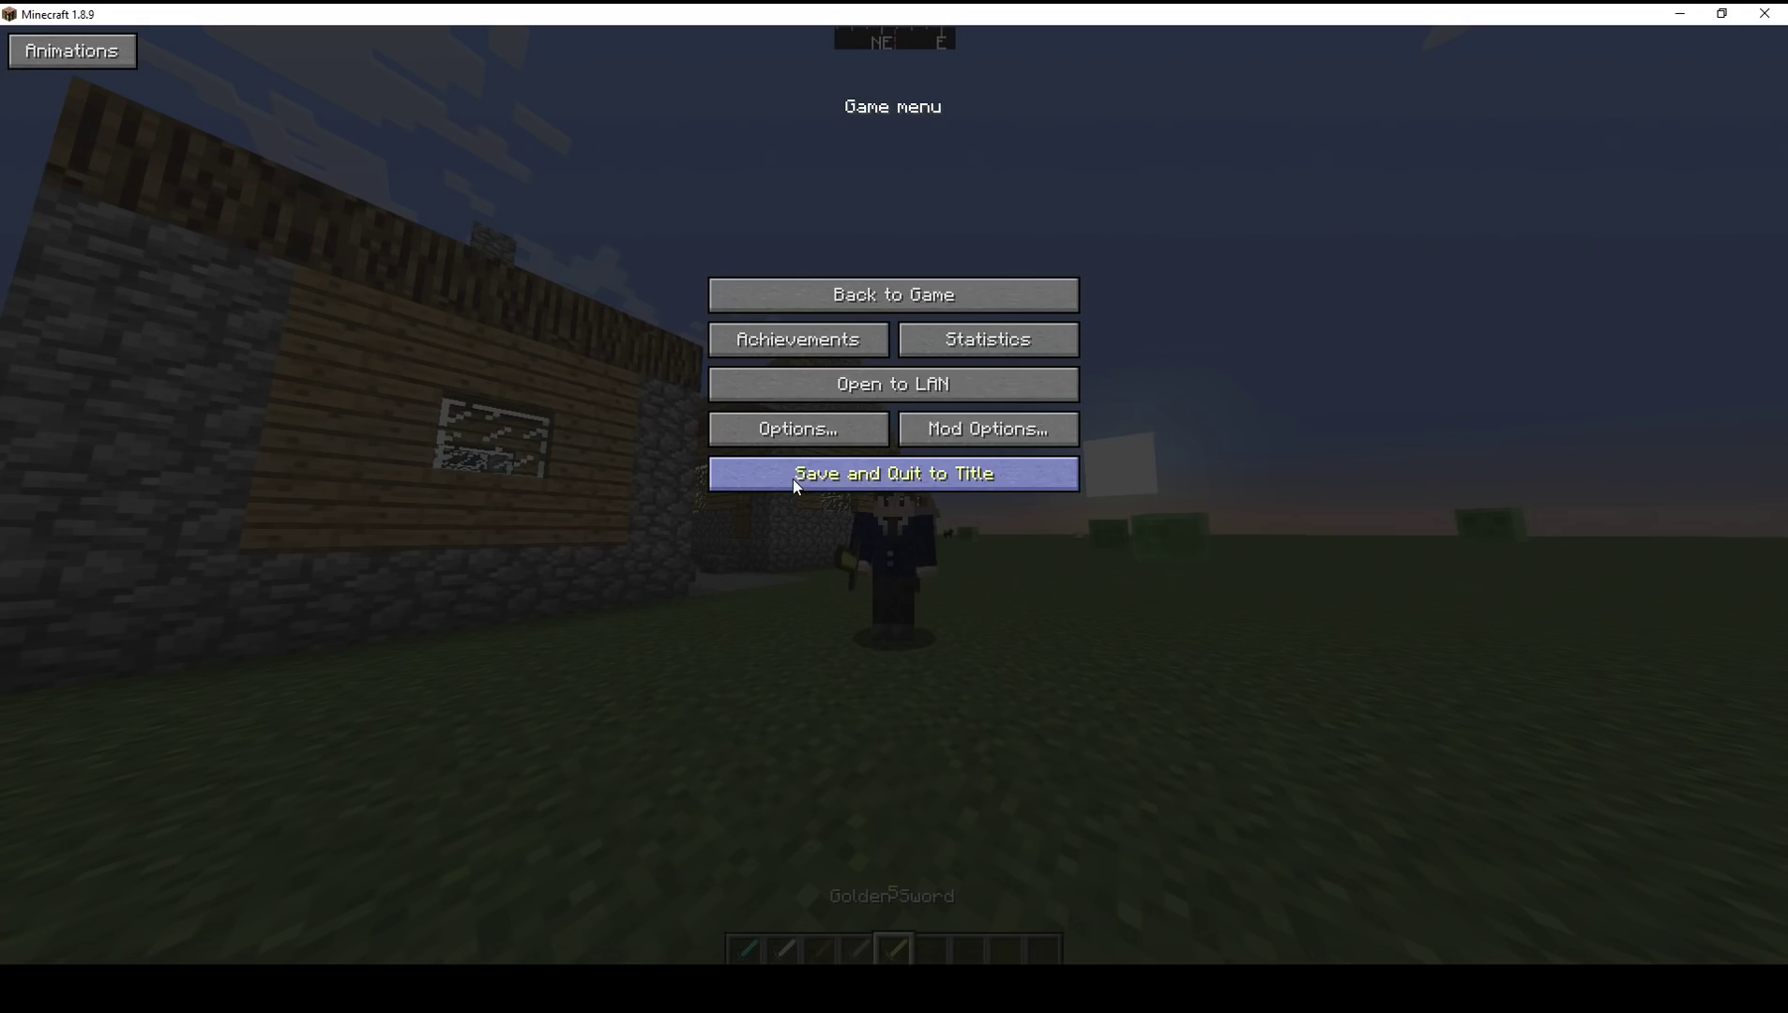
click(788, 426)
click(783, 450)
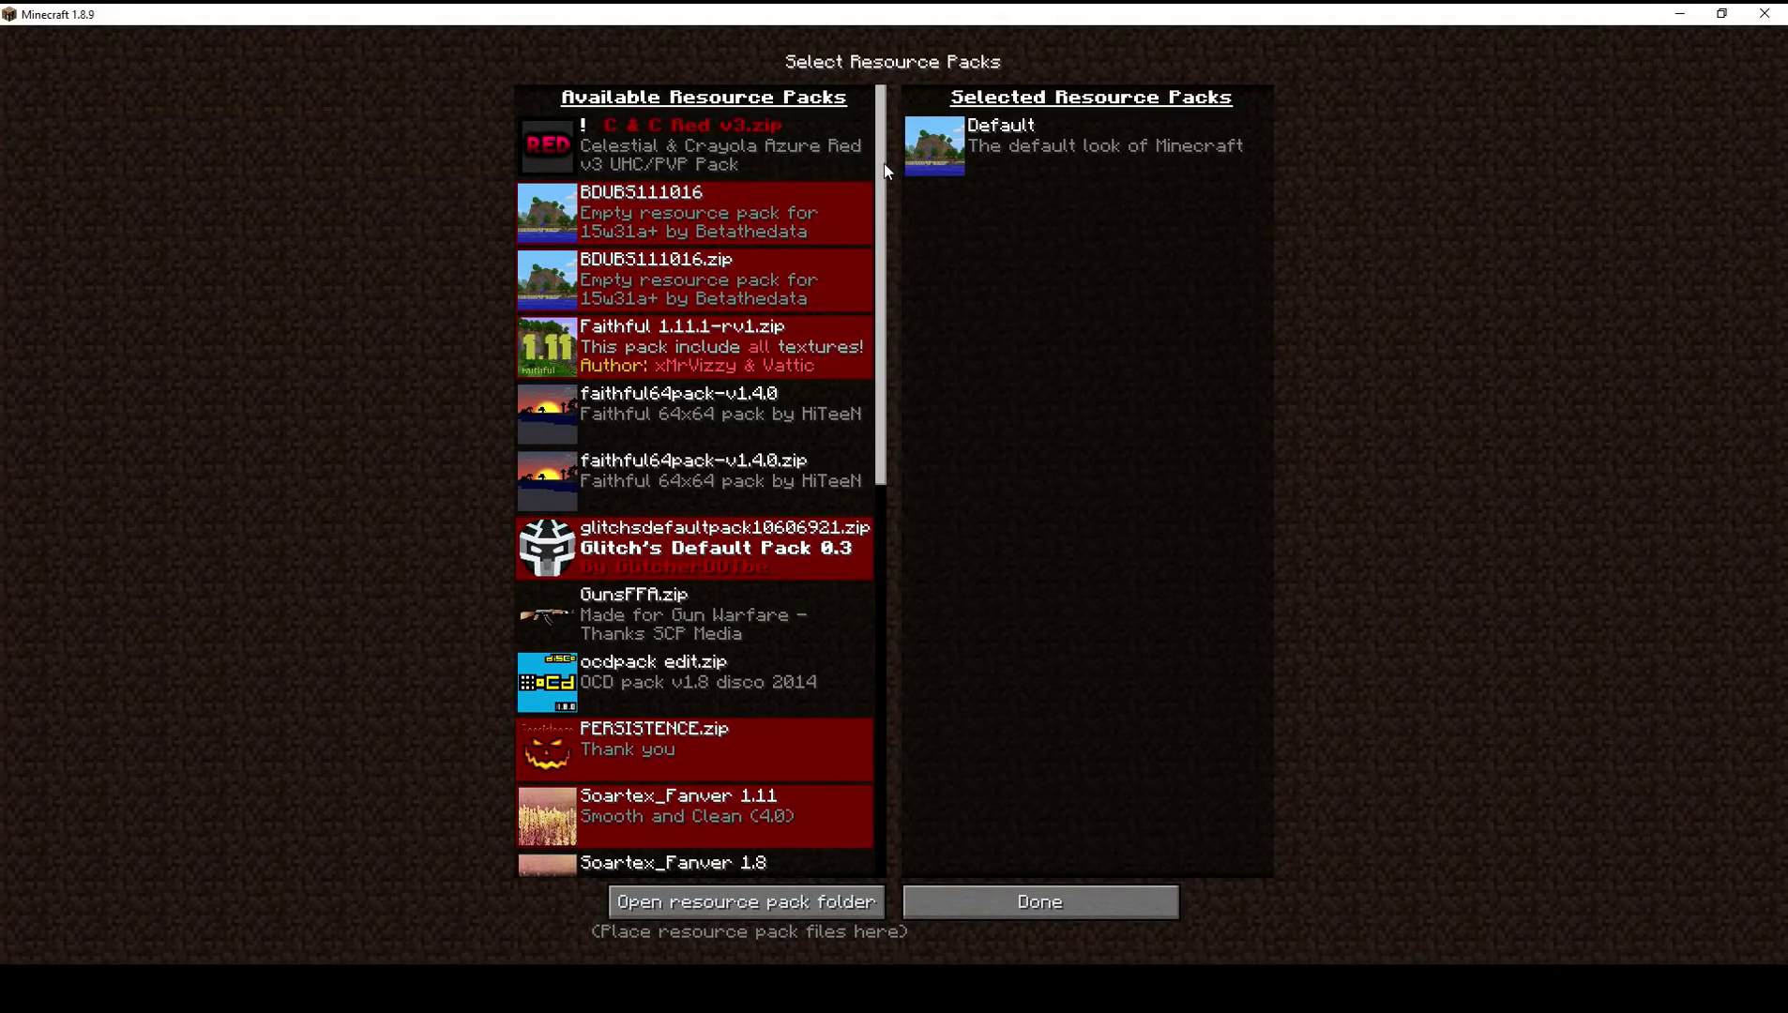
scroll(880, 163, down, 10)
scroll(825, 455, down, 1)
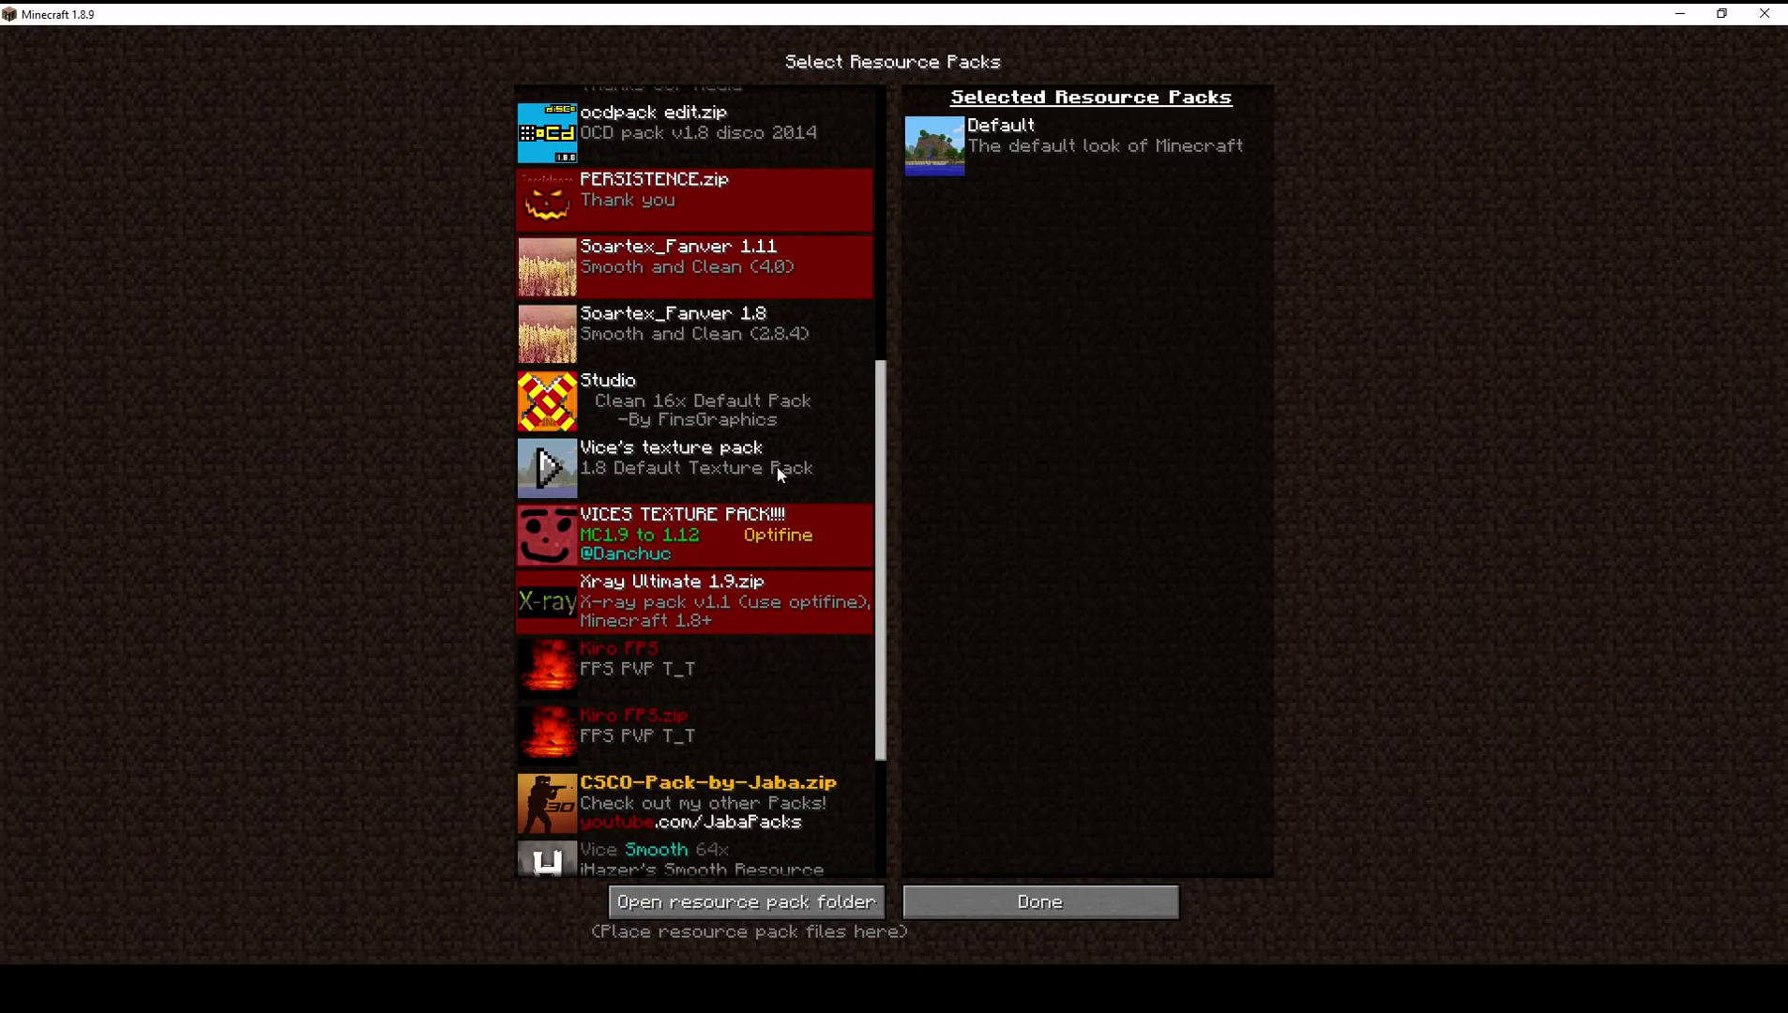
click(547, 466)
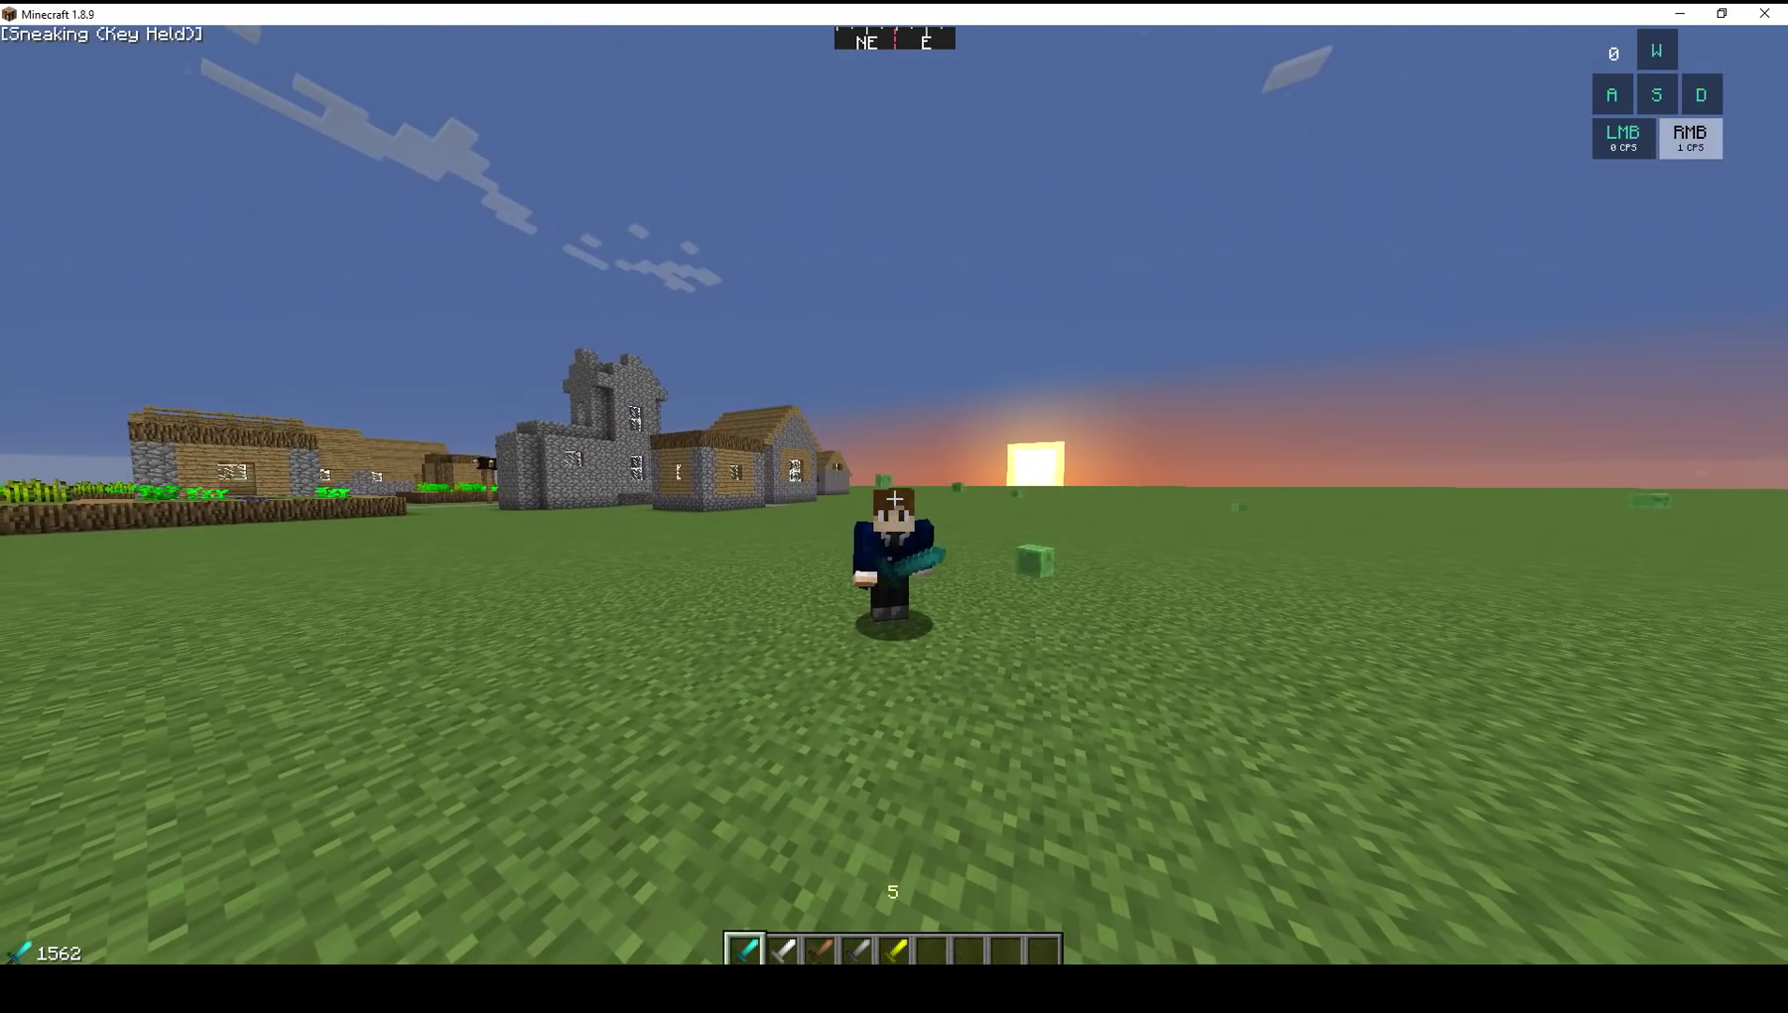
Step: Walk through the village in front view, switching between the retextured iron and golden swords
key(w)
right_click(894, 507)
key(2)
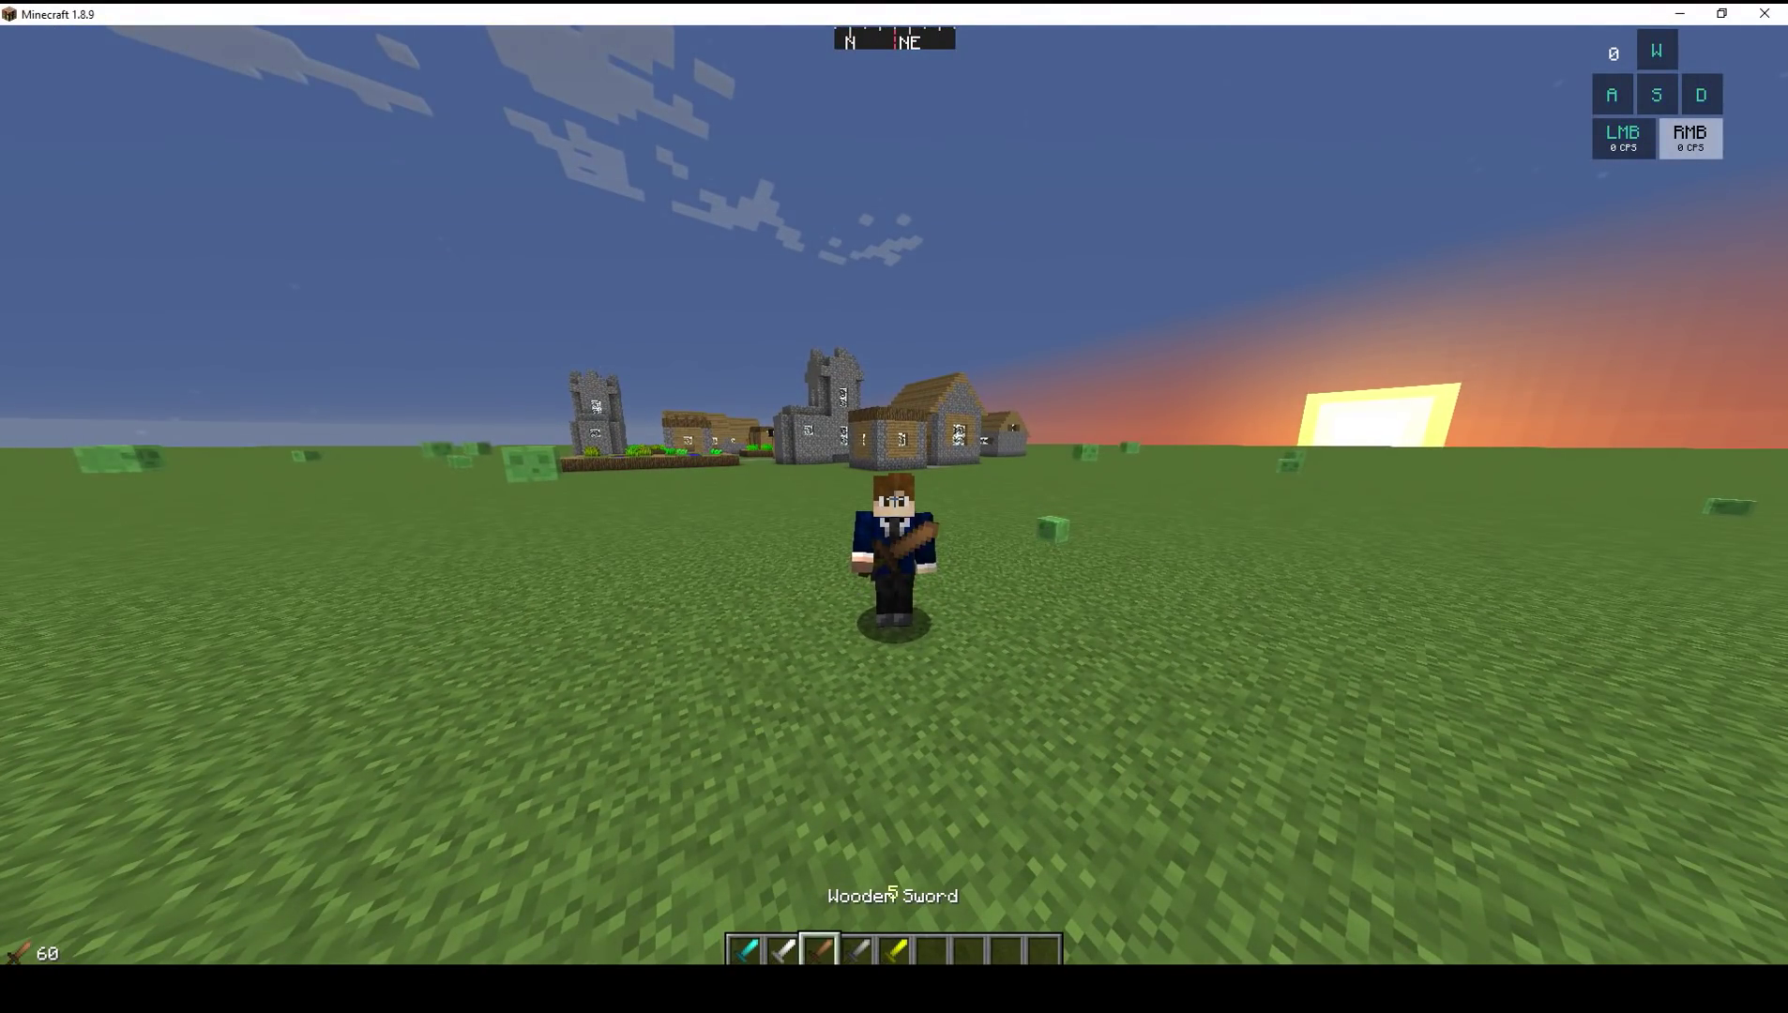
key(5)
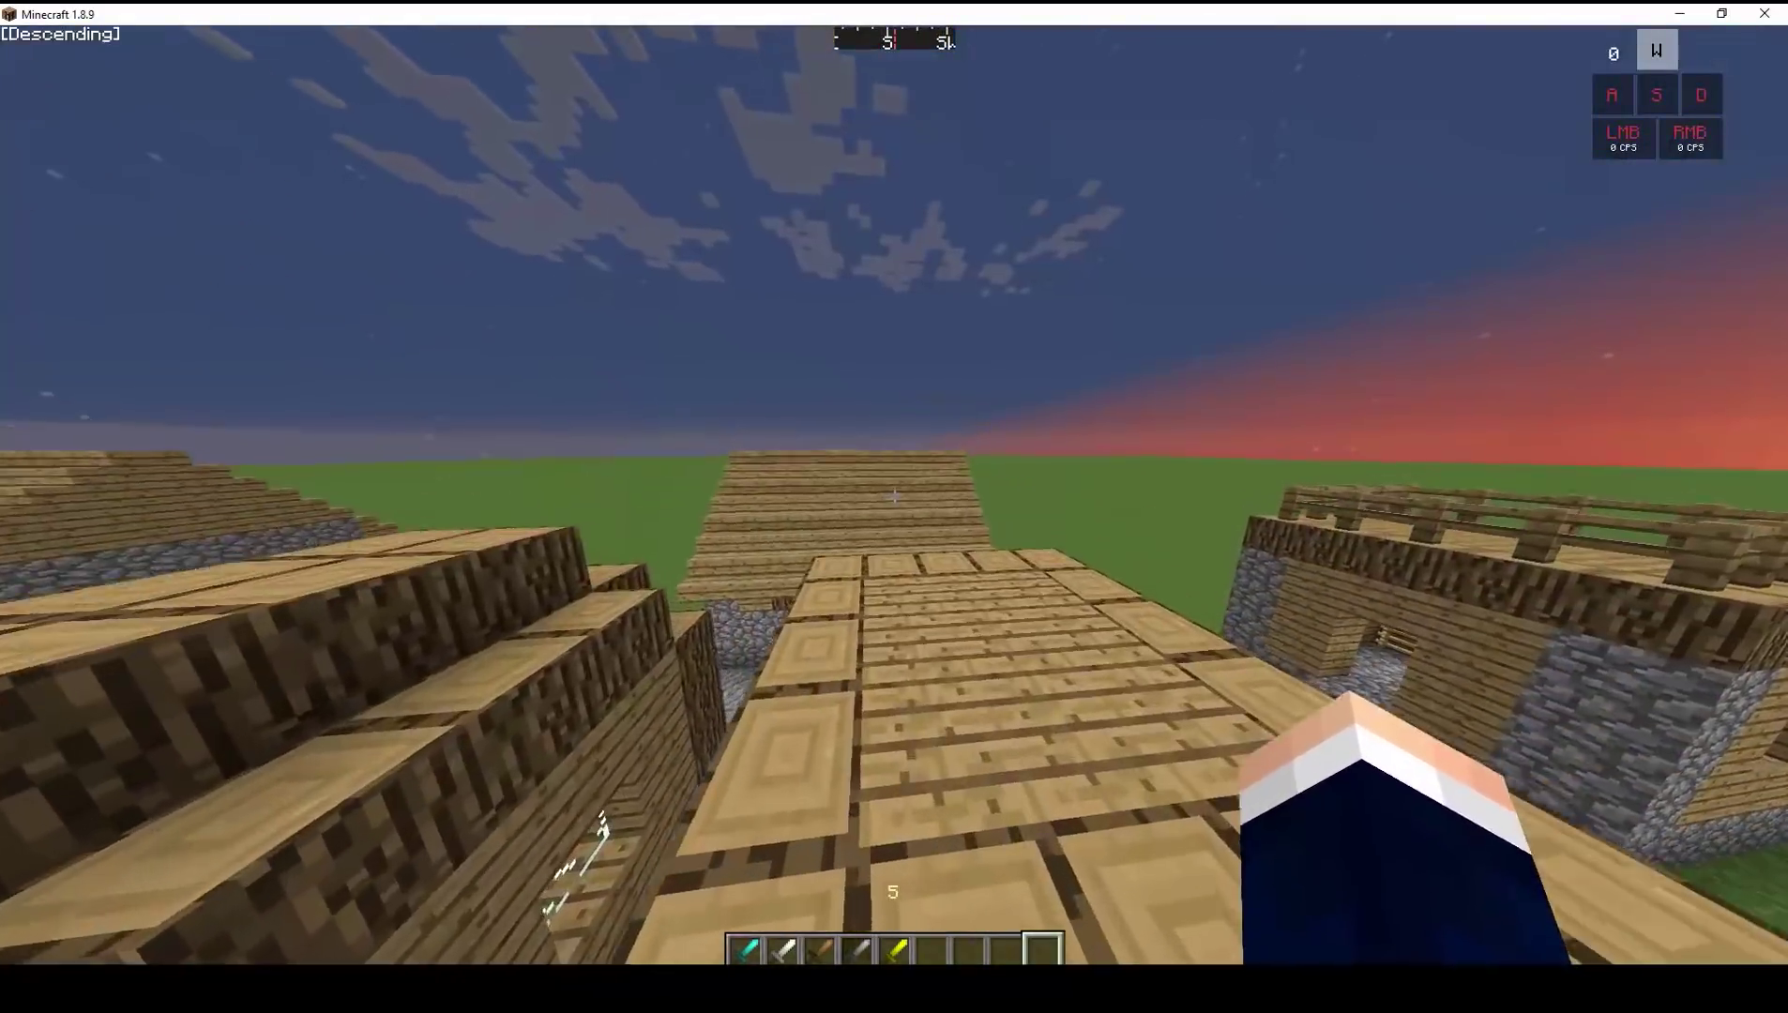
key(ctrl)
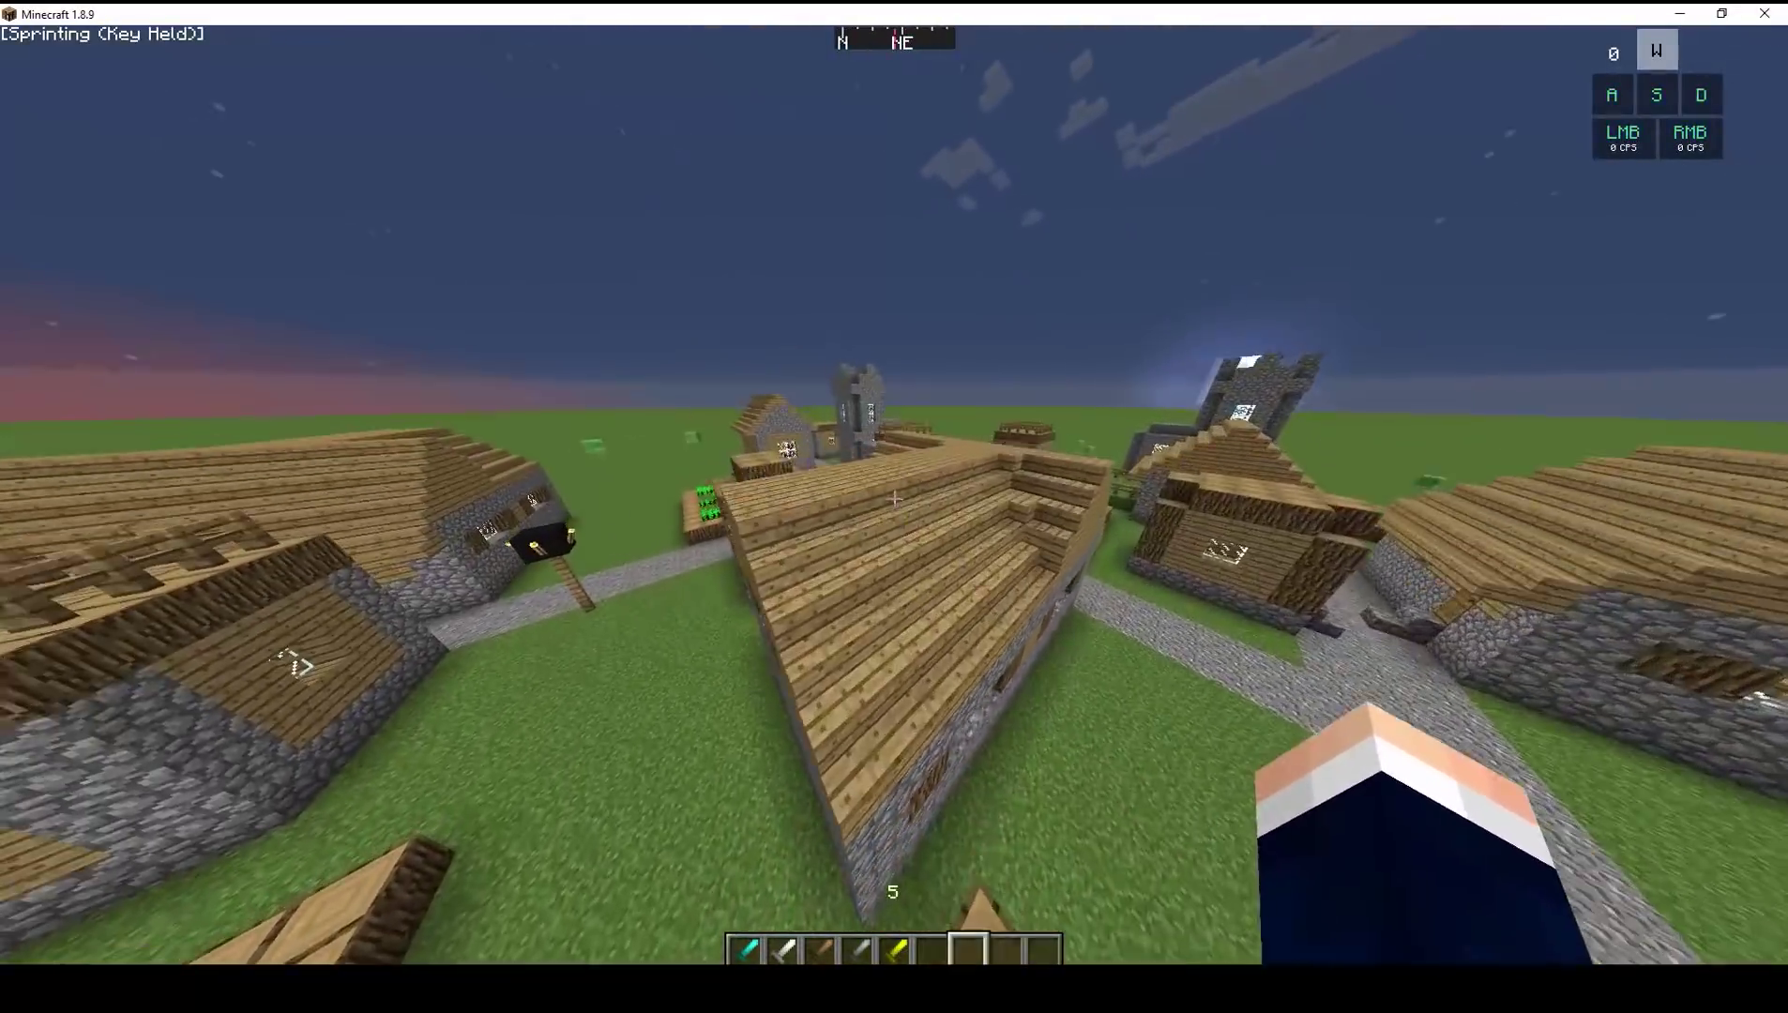
key(F5)
key(F5)
key(5)
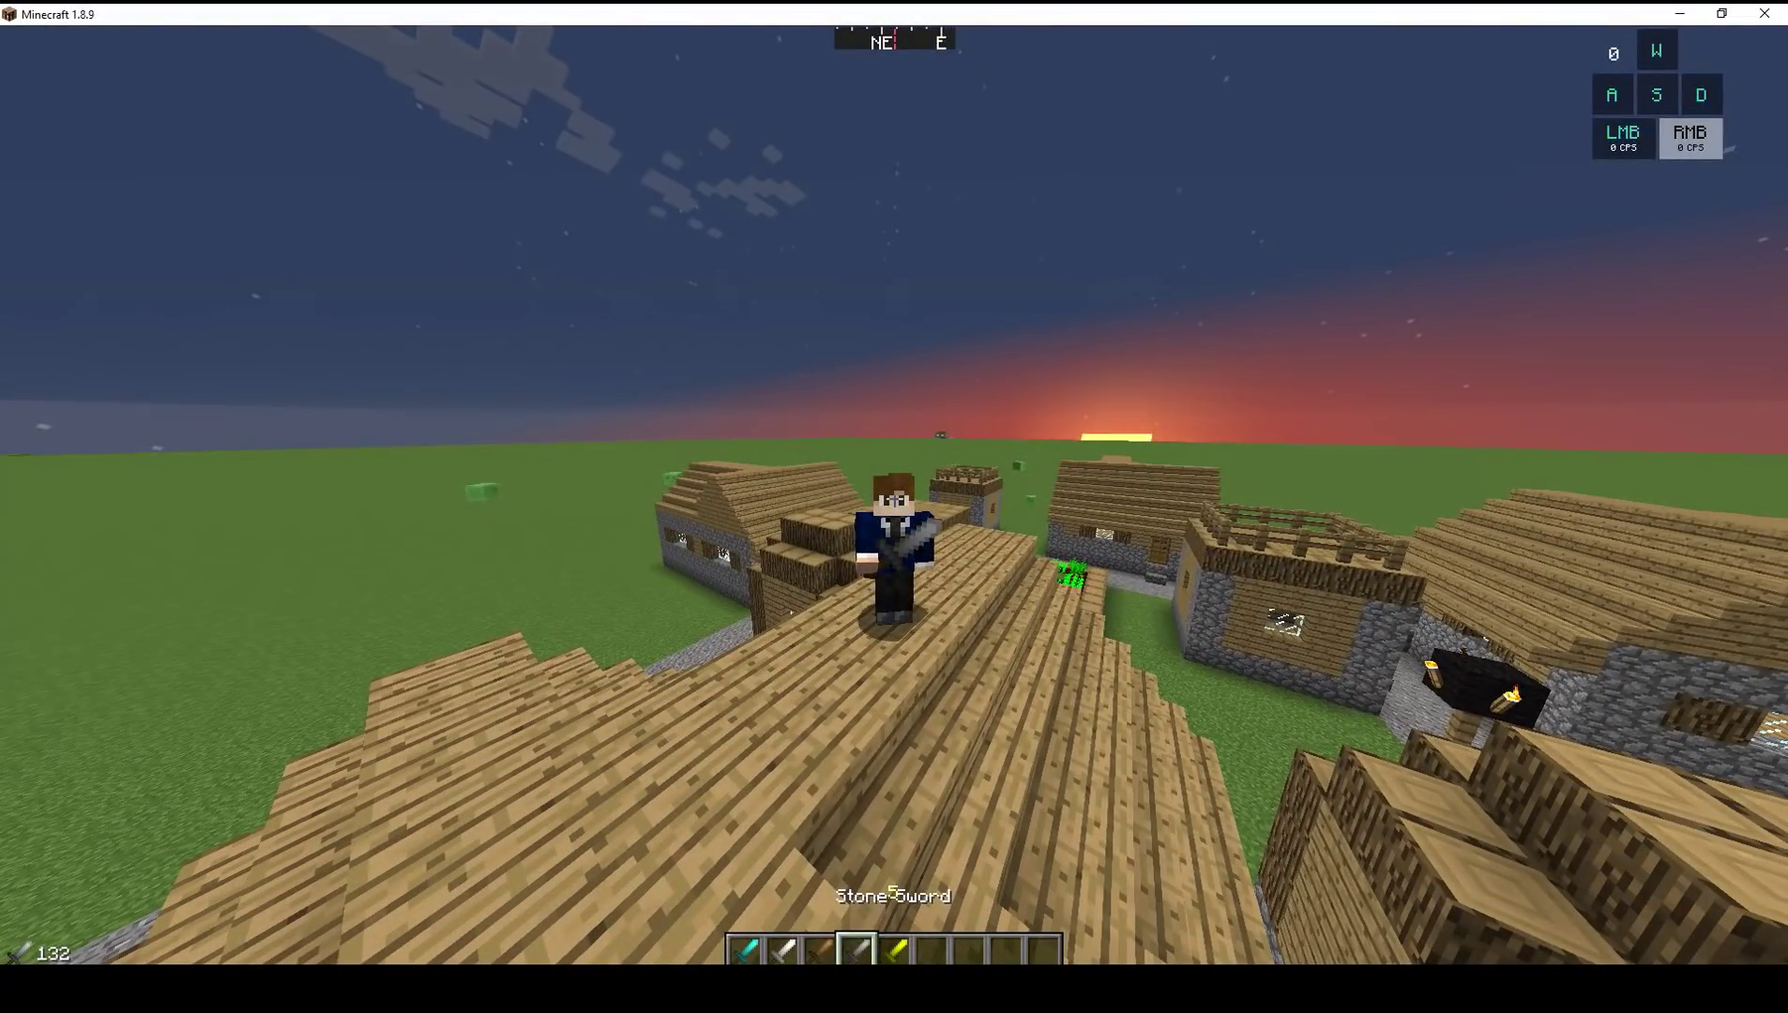